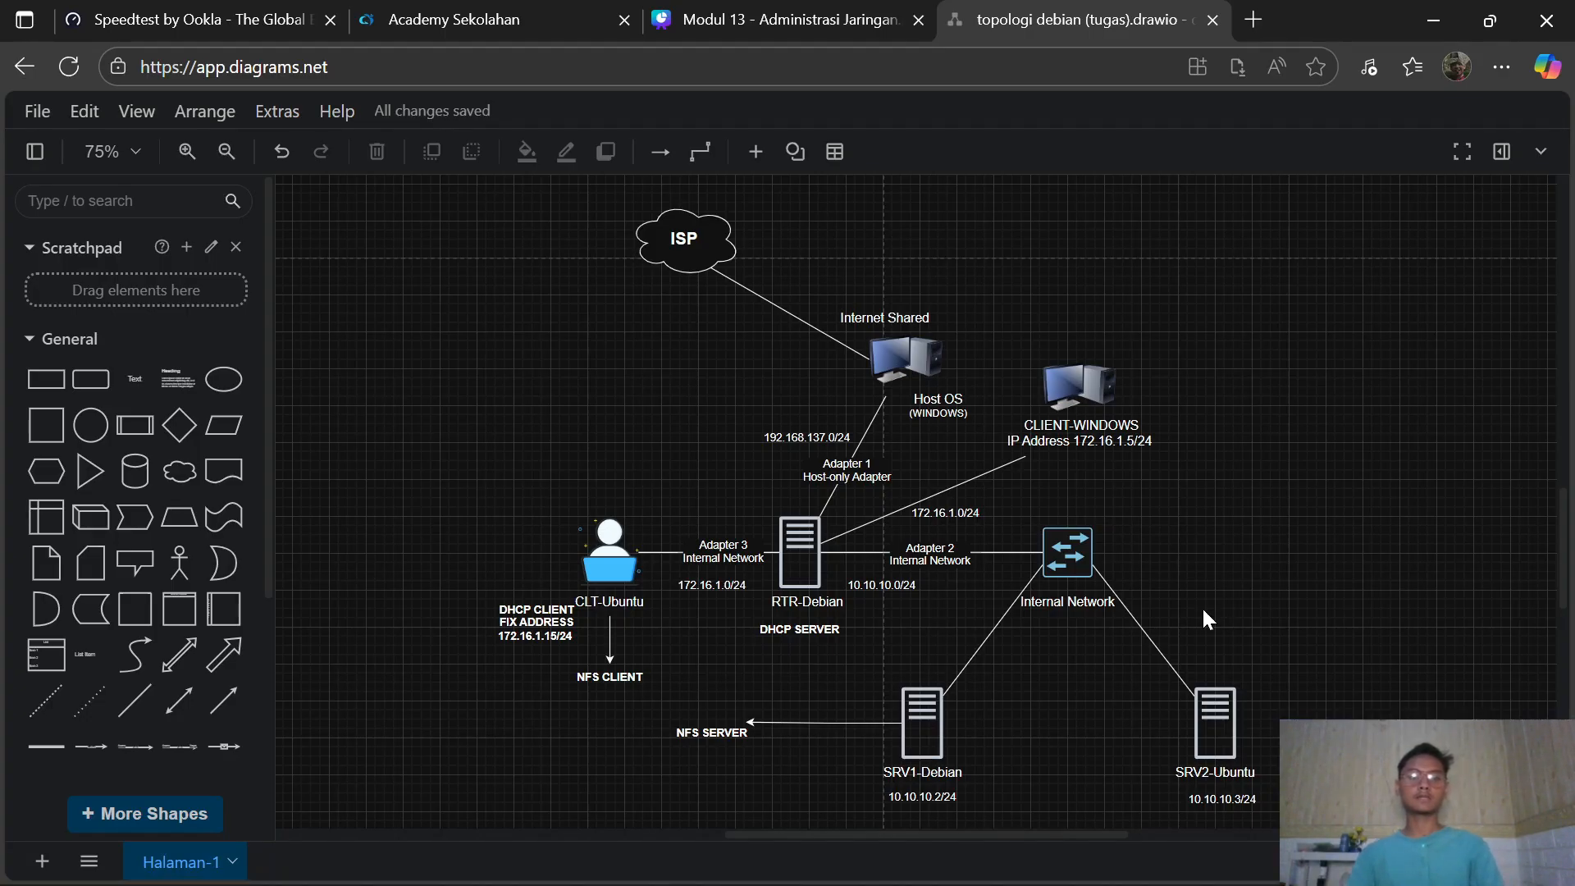
Show the Modul 20 title slide of the Canva presentation full screen and leave presentation mode
click(783, 19)
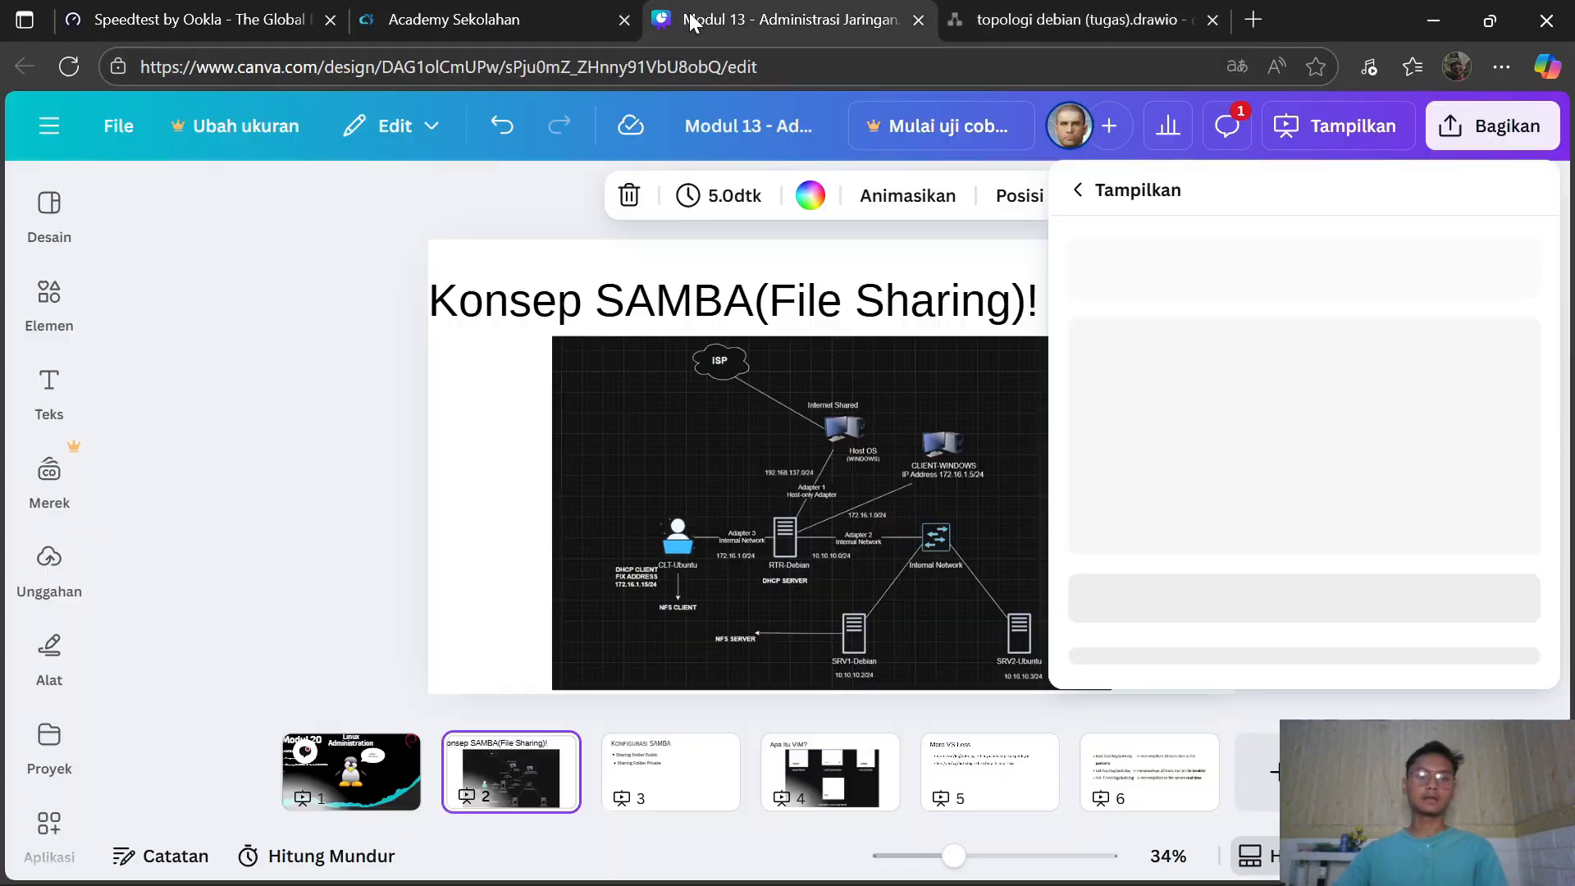
click(371, 795)
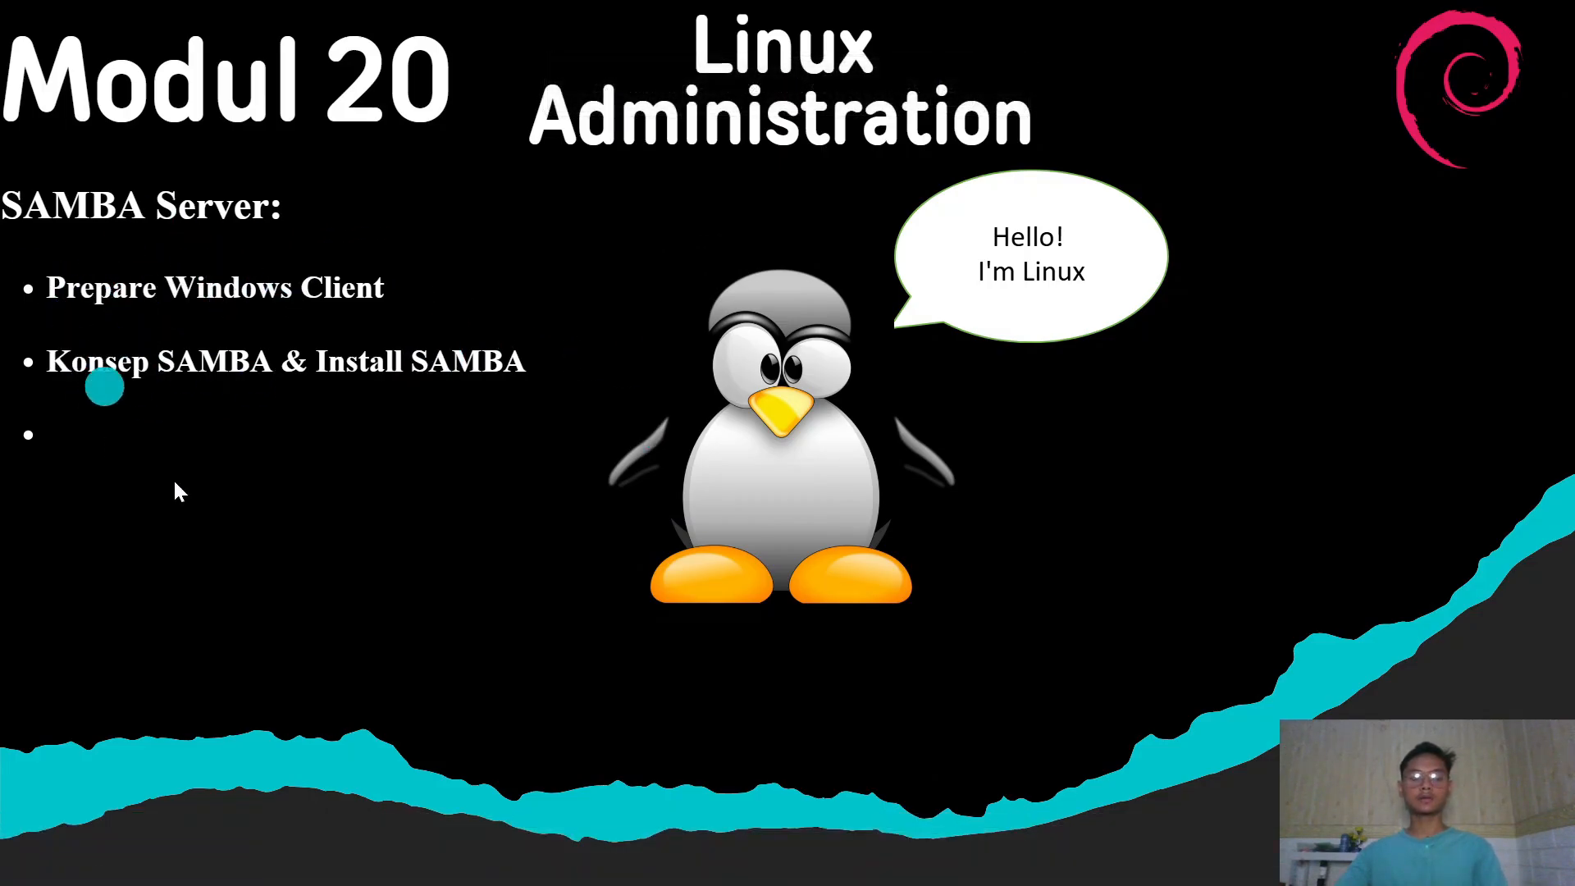
key(Escape)
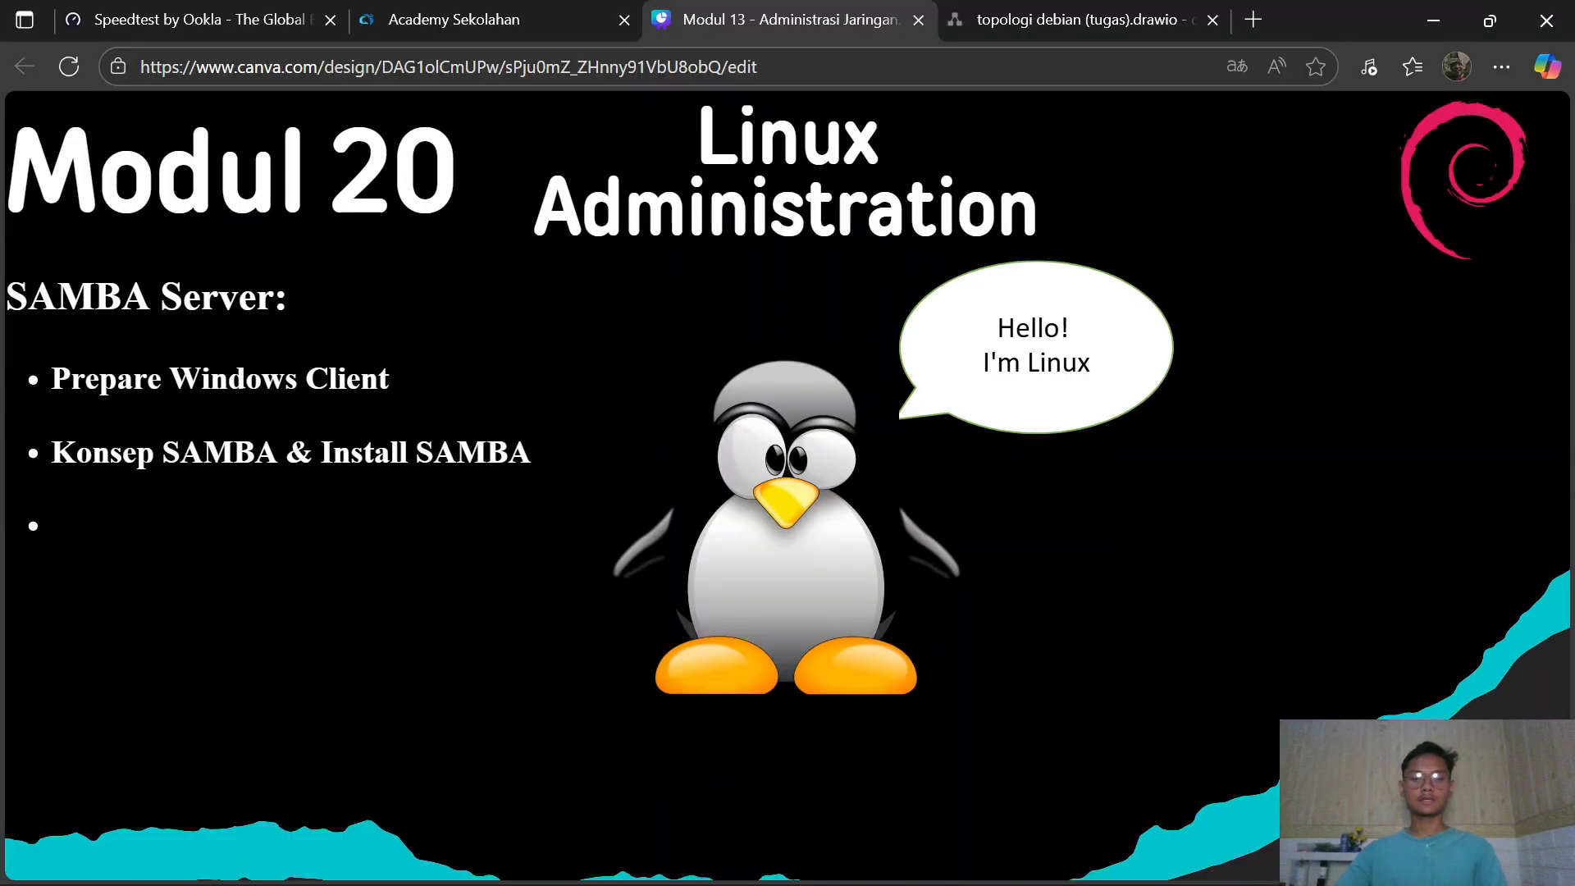
Examine the network topology diagram in diagrams.net at 100% zoom, including the CLIENT-WINDOWS node and its link to RTR-Debian
click(1038, 15)
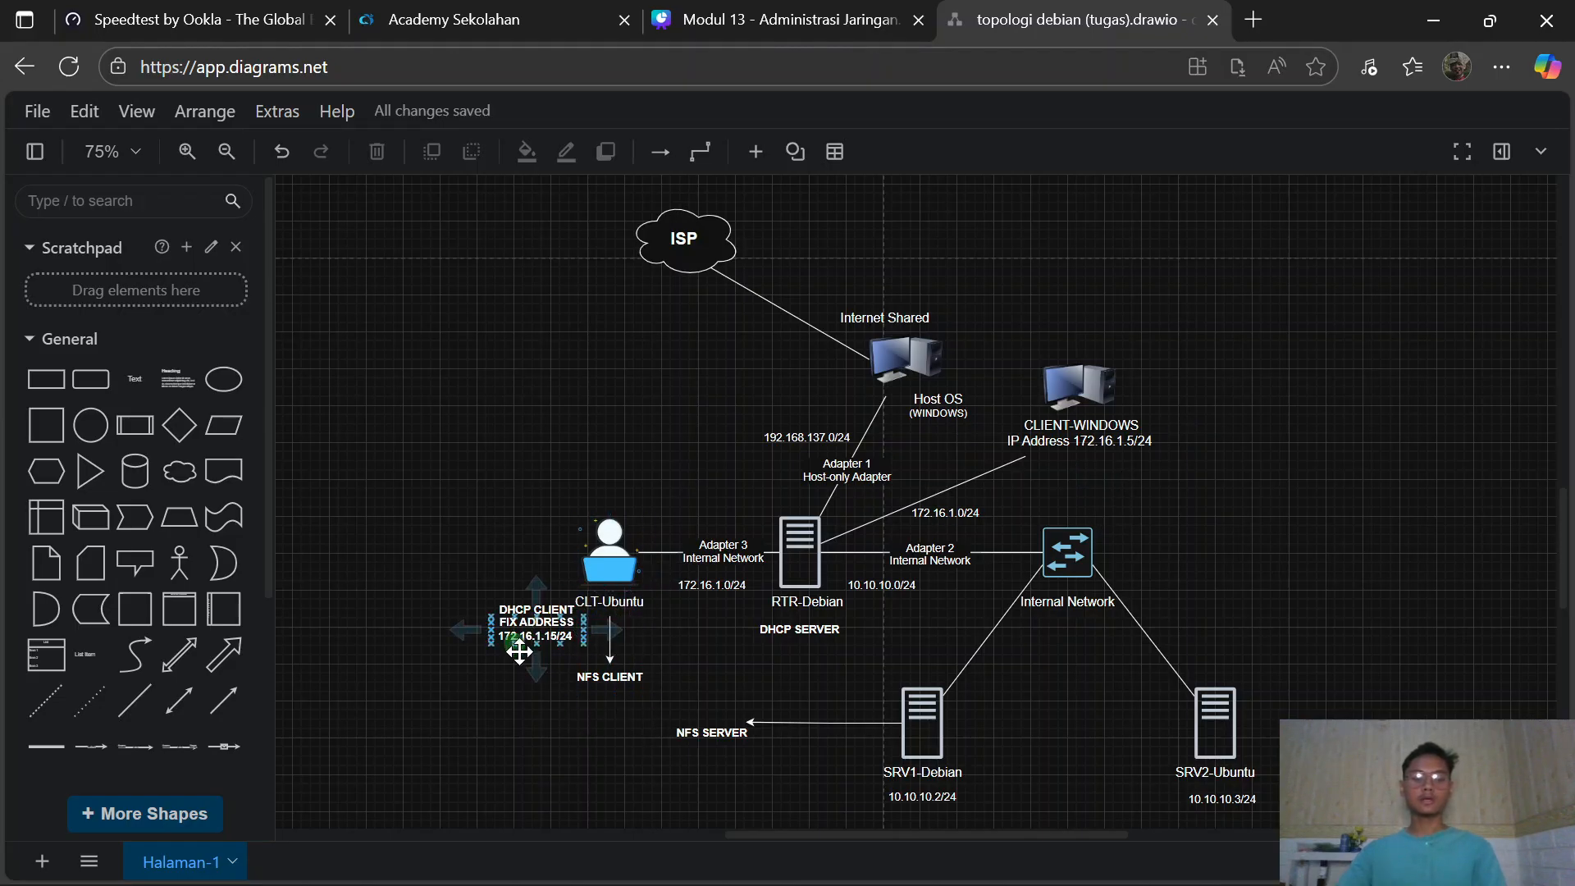
click(143, 157)
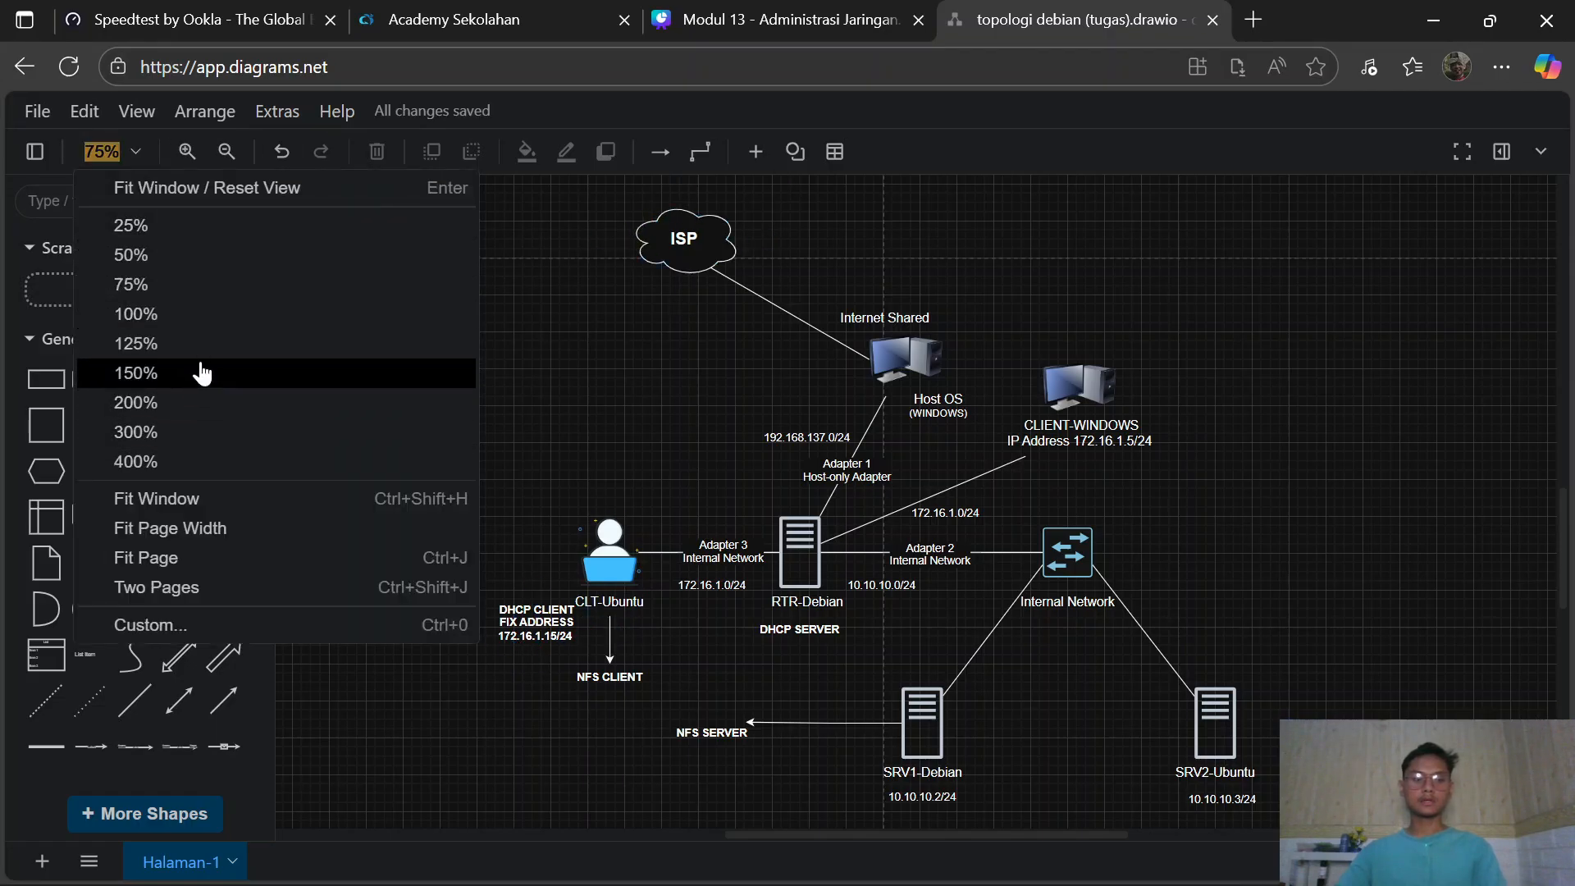
click(205, 316)
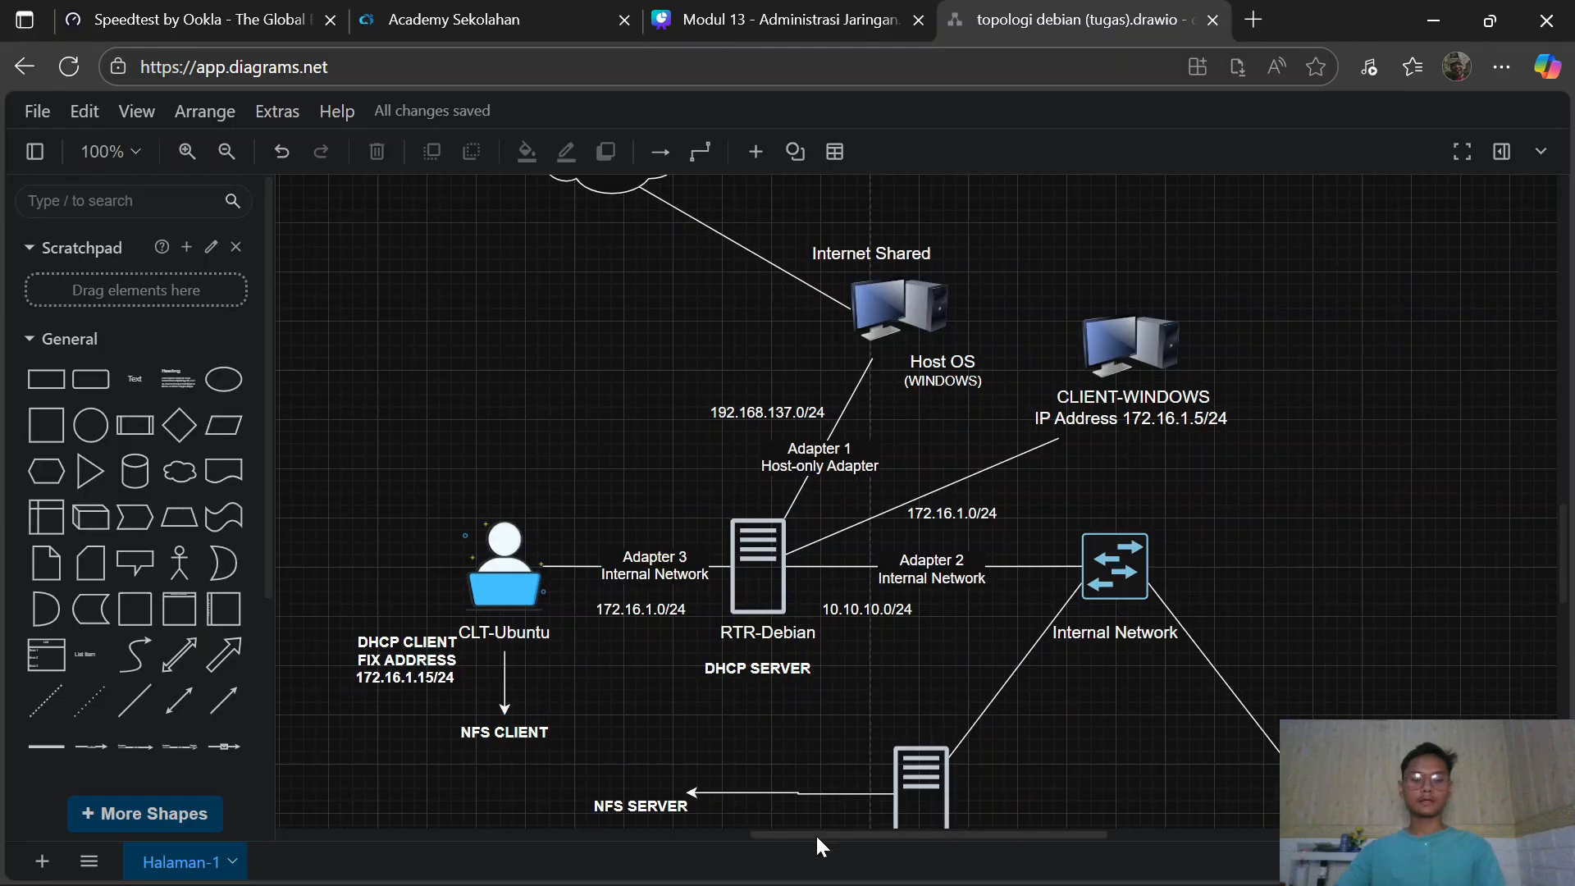
drag(815, 834, 750, 835)
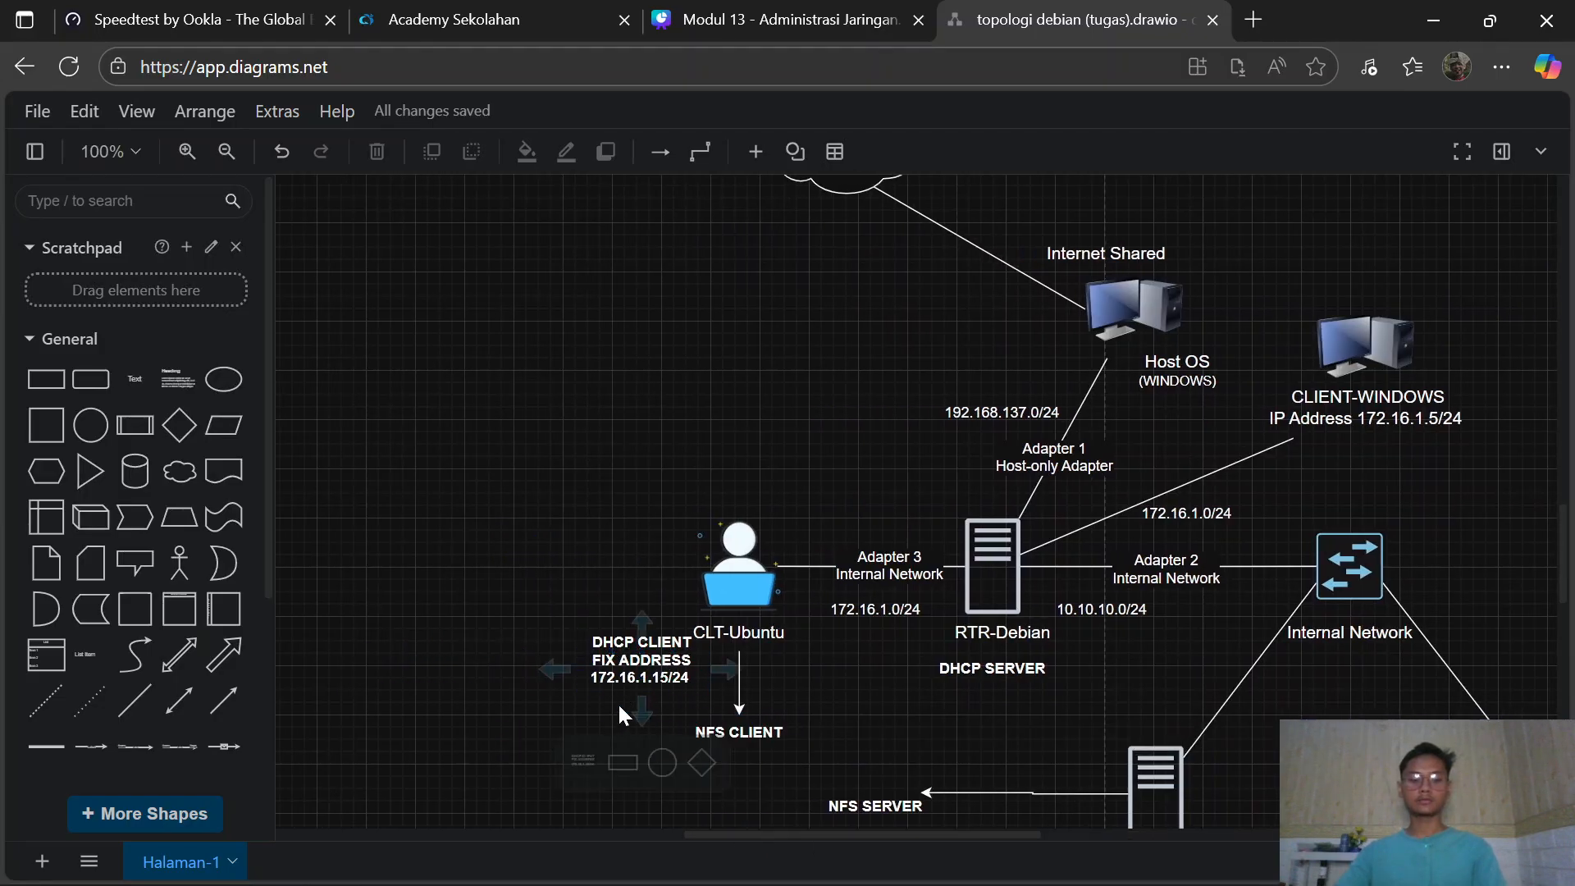
drag(908, 833, 972, 835)
scroll(1056, 697, up, 2)
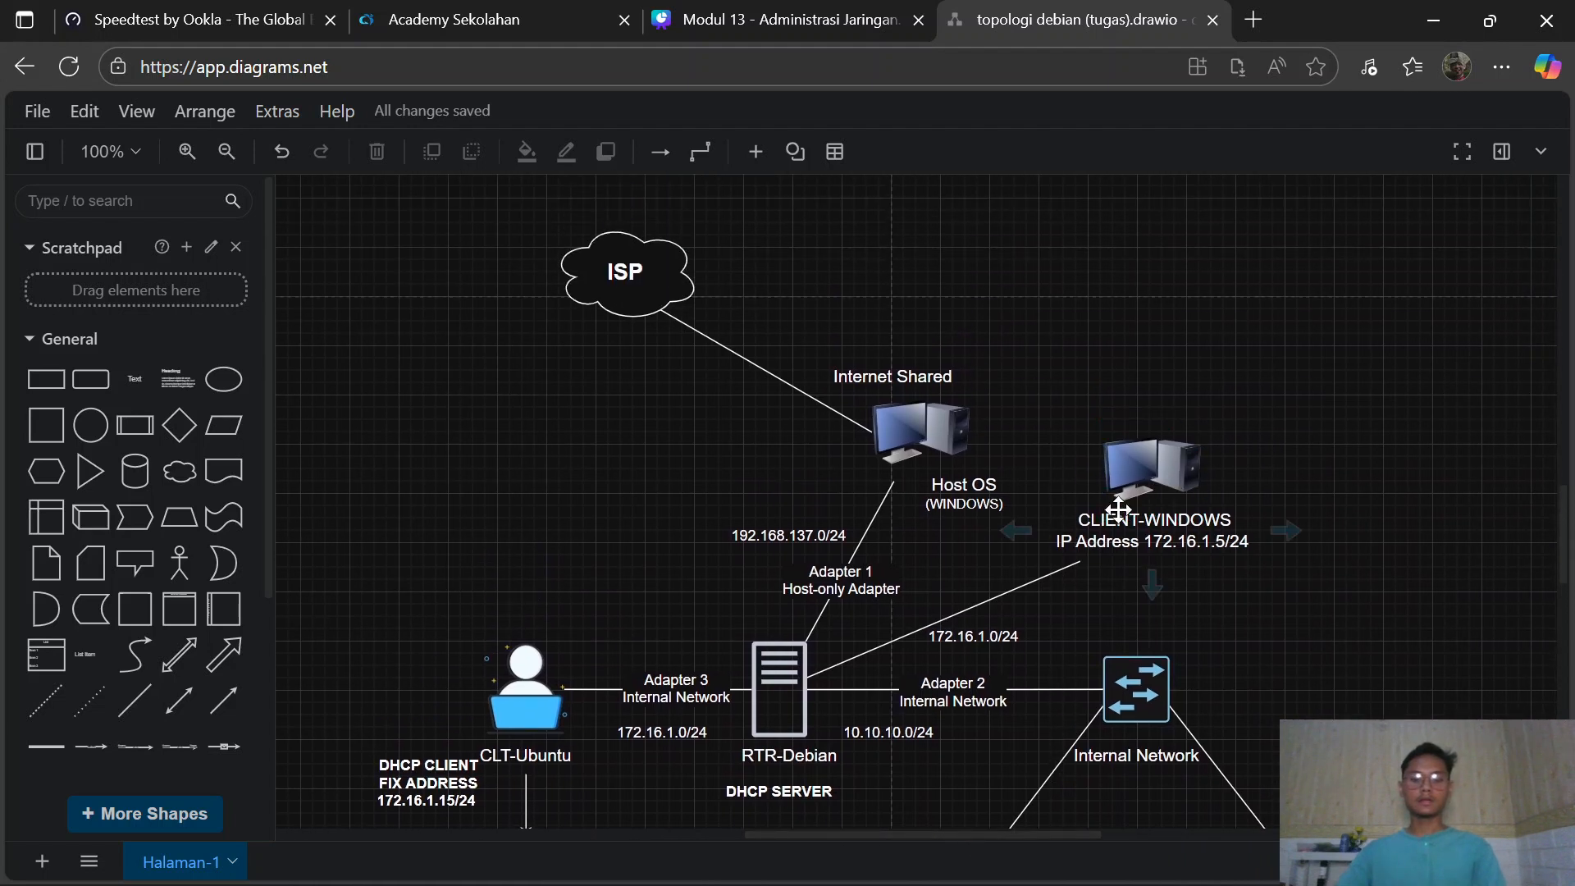
scroll(534, 685, down, 2)
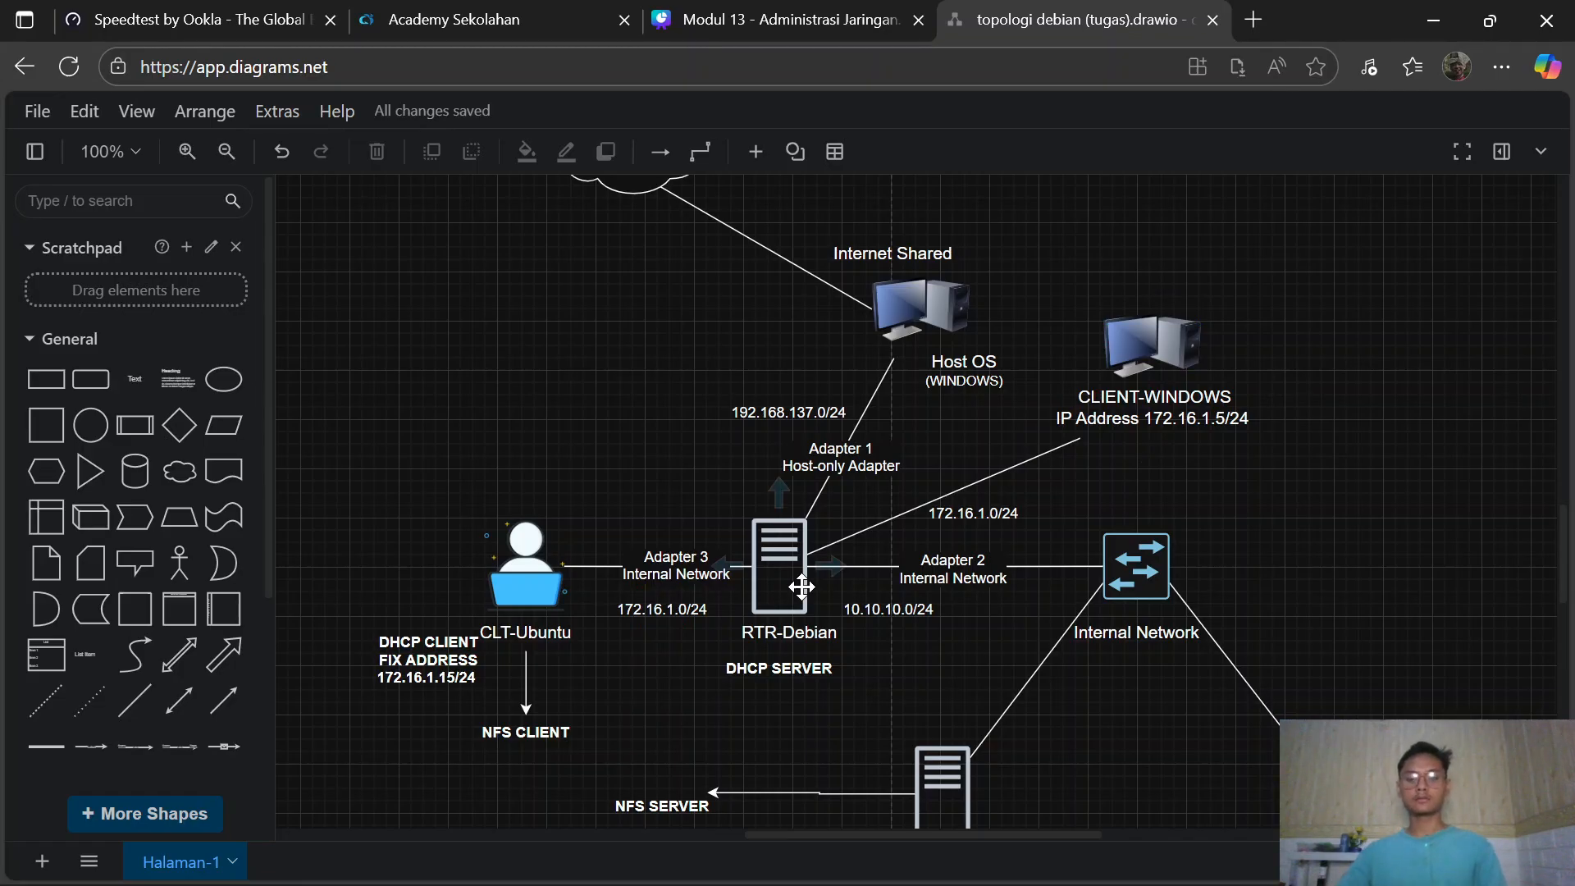
Switch to Oracle VirtualBox Manager, collapse the LKPD and Kali Linux groups, and start creating a new virtual machine
click(1433, 20)
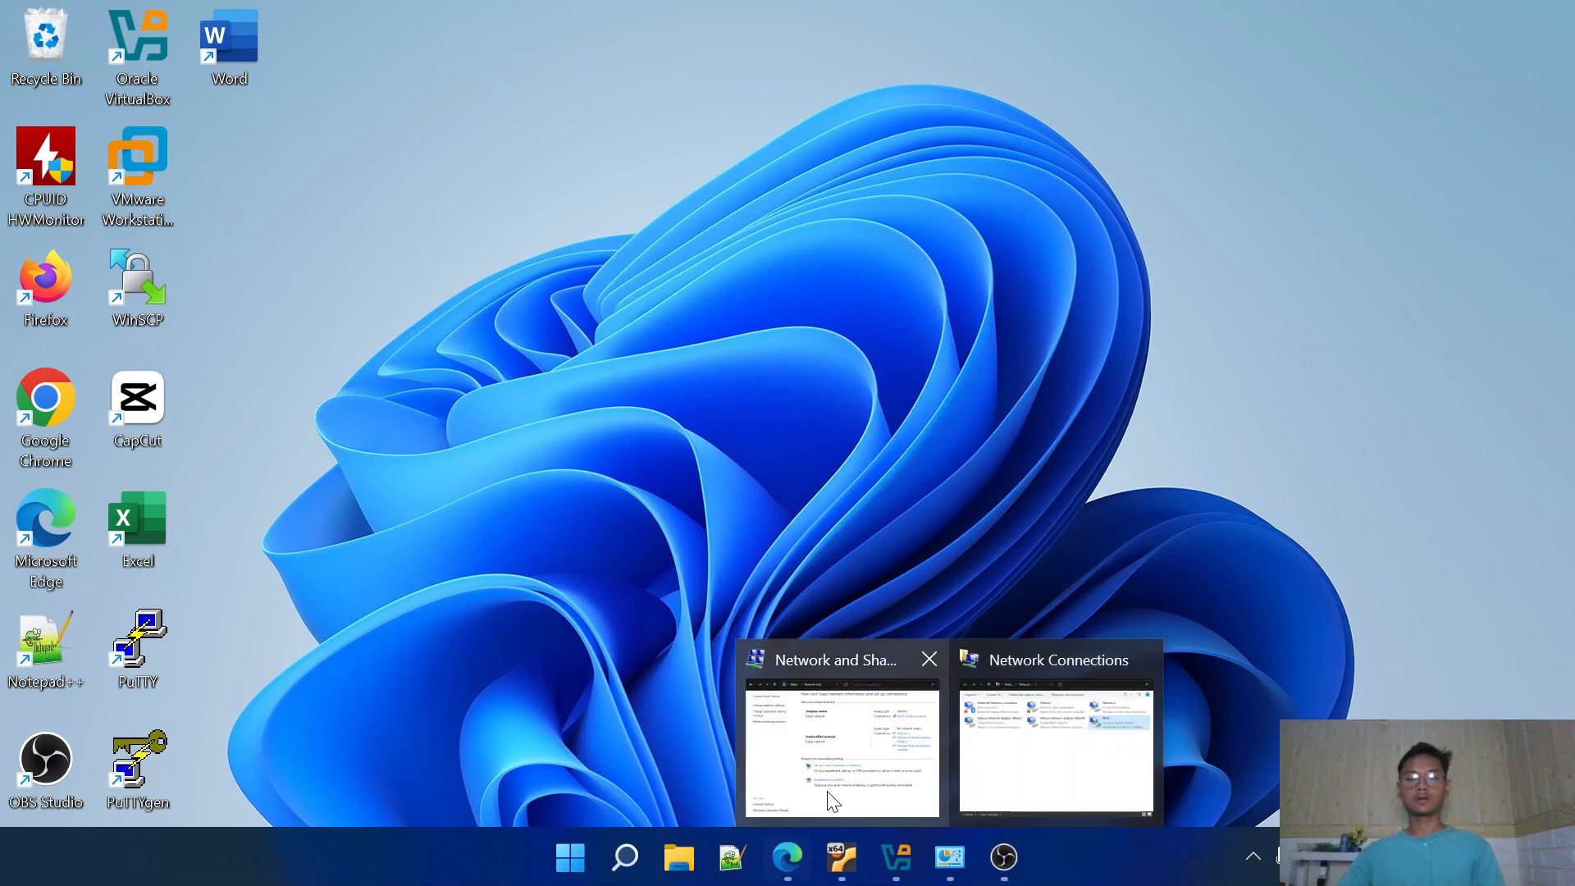
click(882, 859)
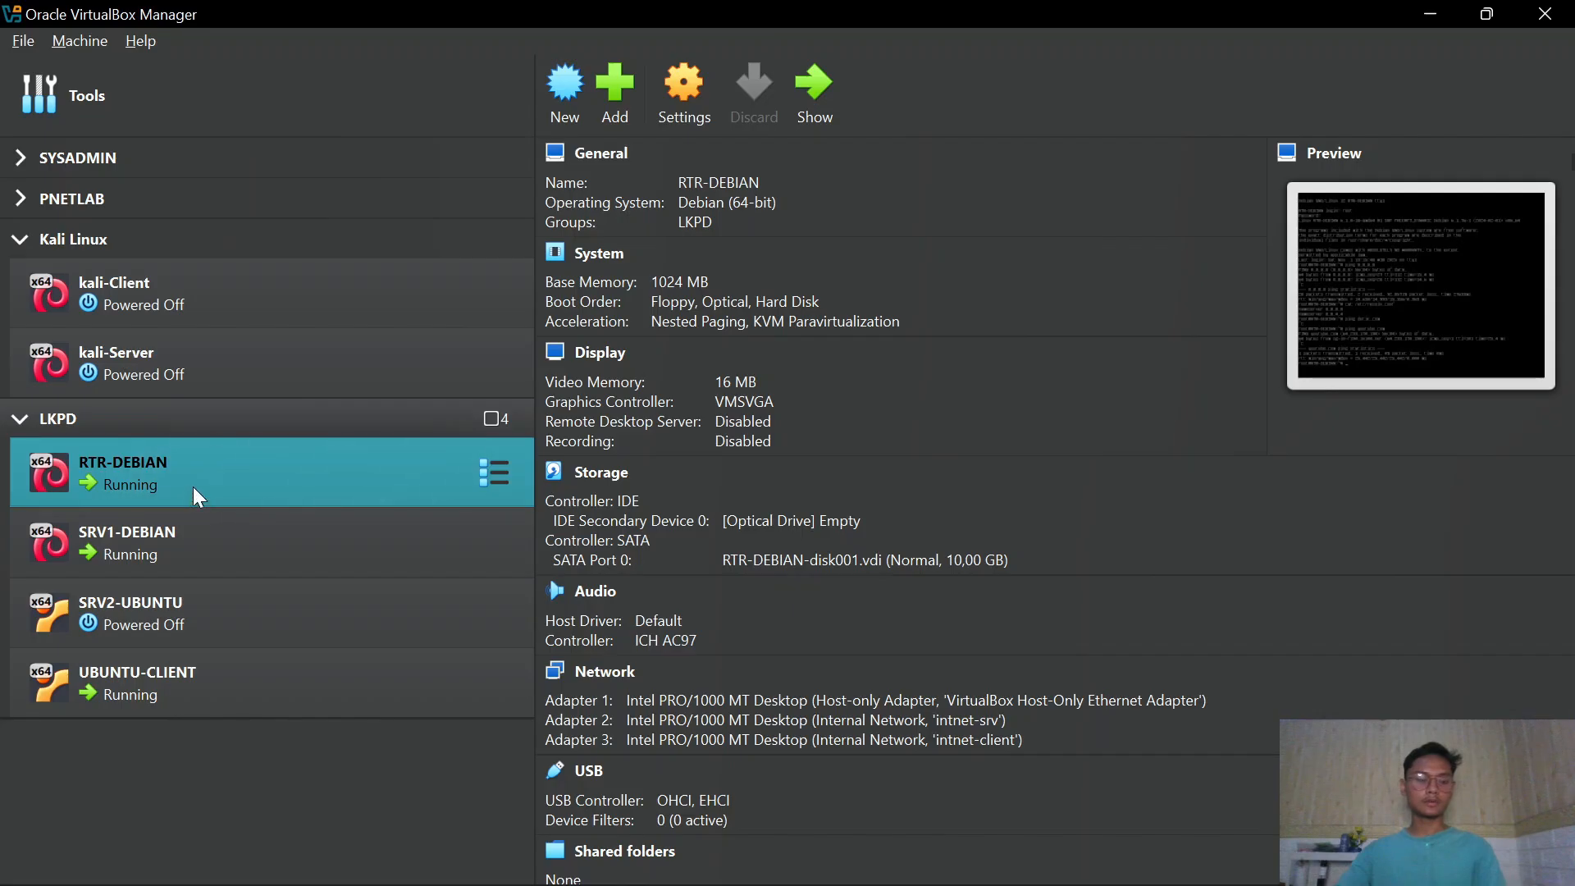
click(16, 420)
click(18, 239)
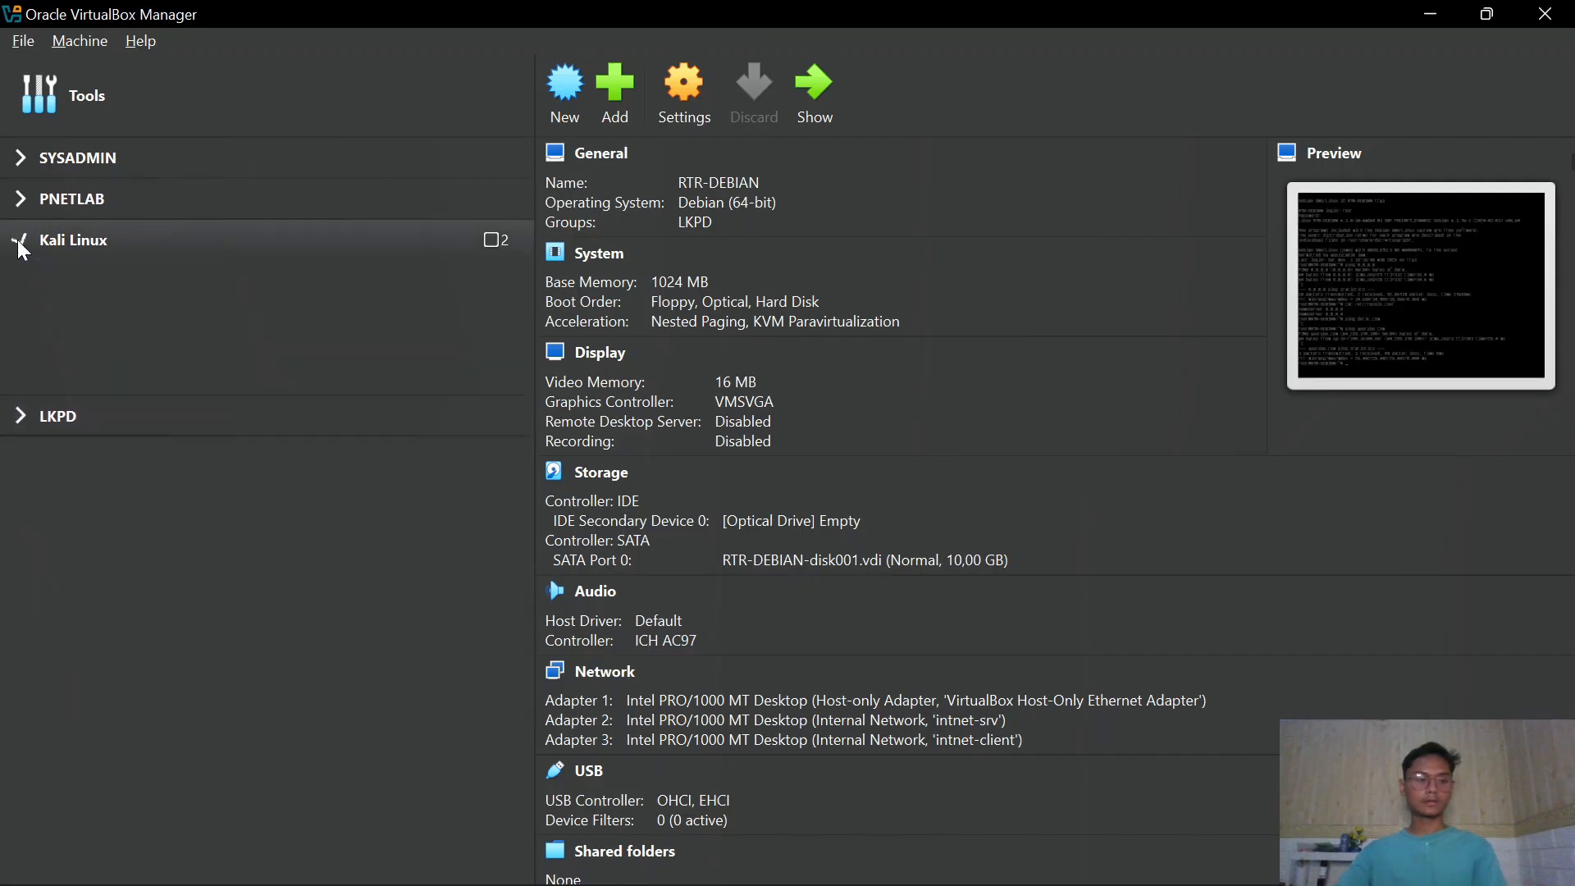
click(507, 121)
click(565, 89)
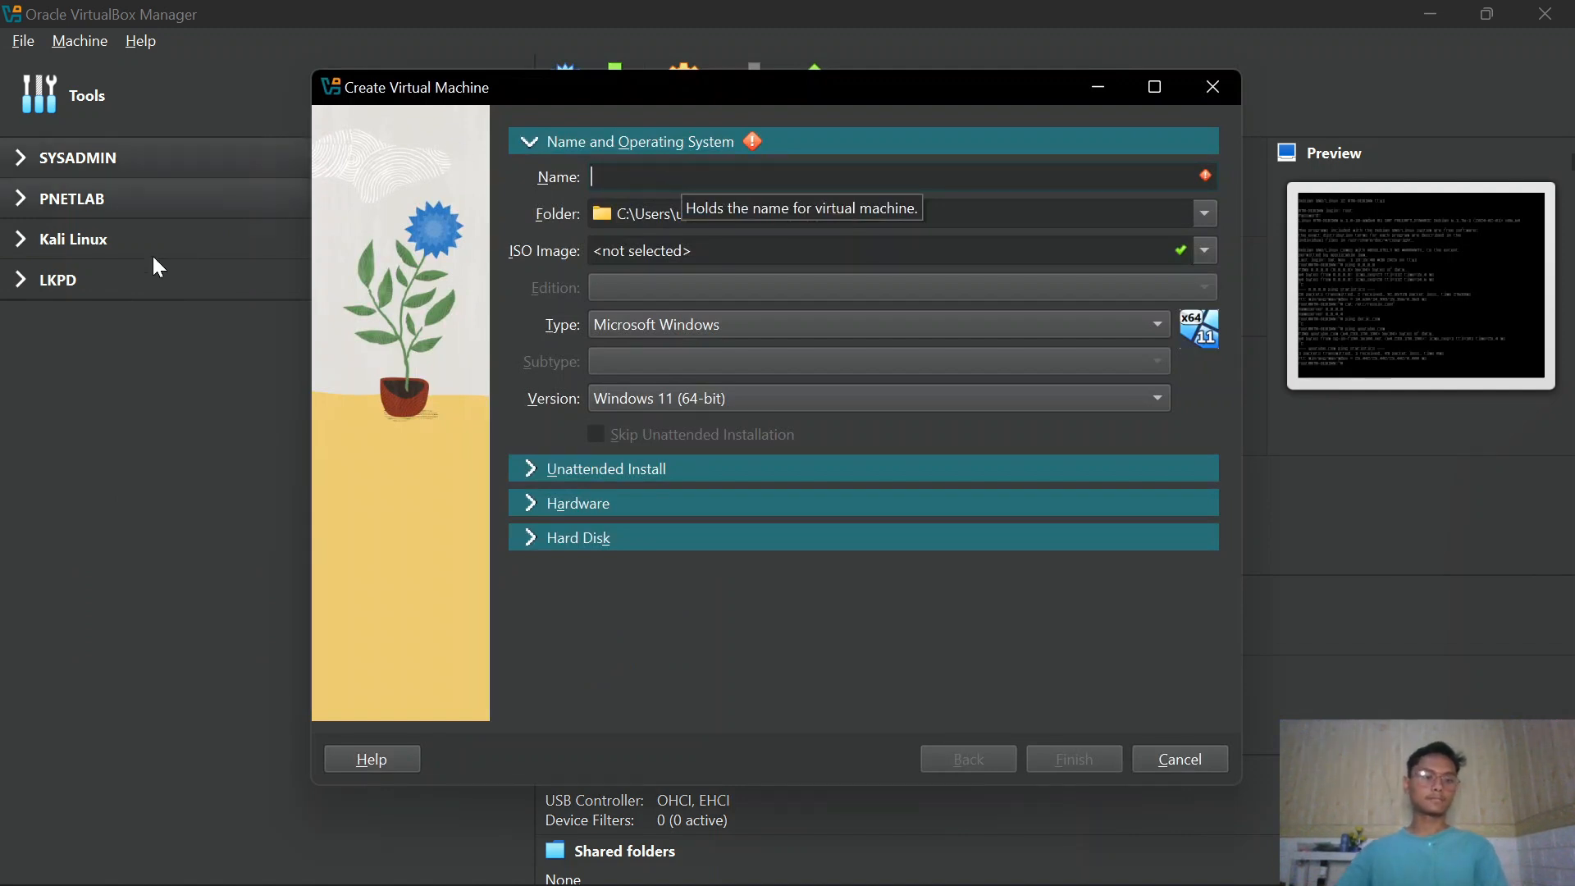
Expand the LKPD group to see its naming style and name the new virtual machine WINDOWS-CLIENT
click(52, 284)
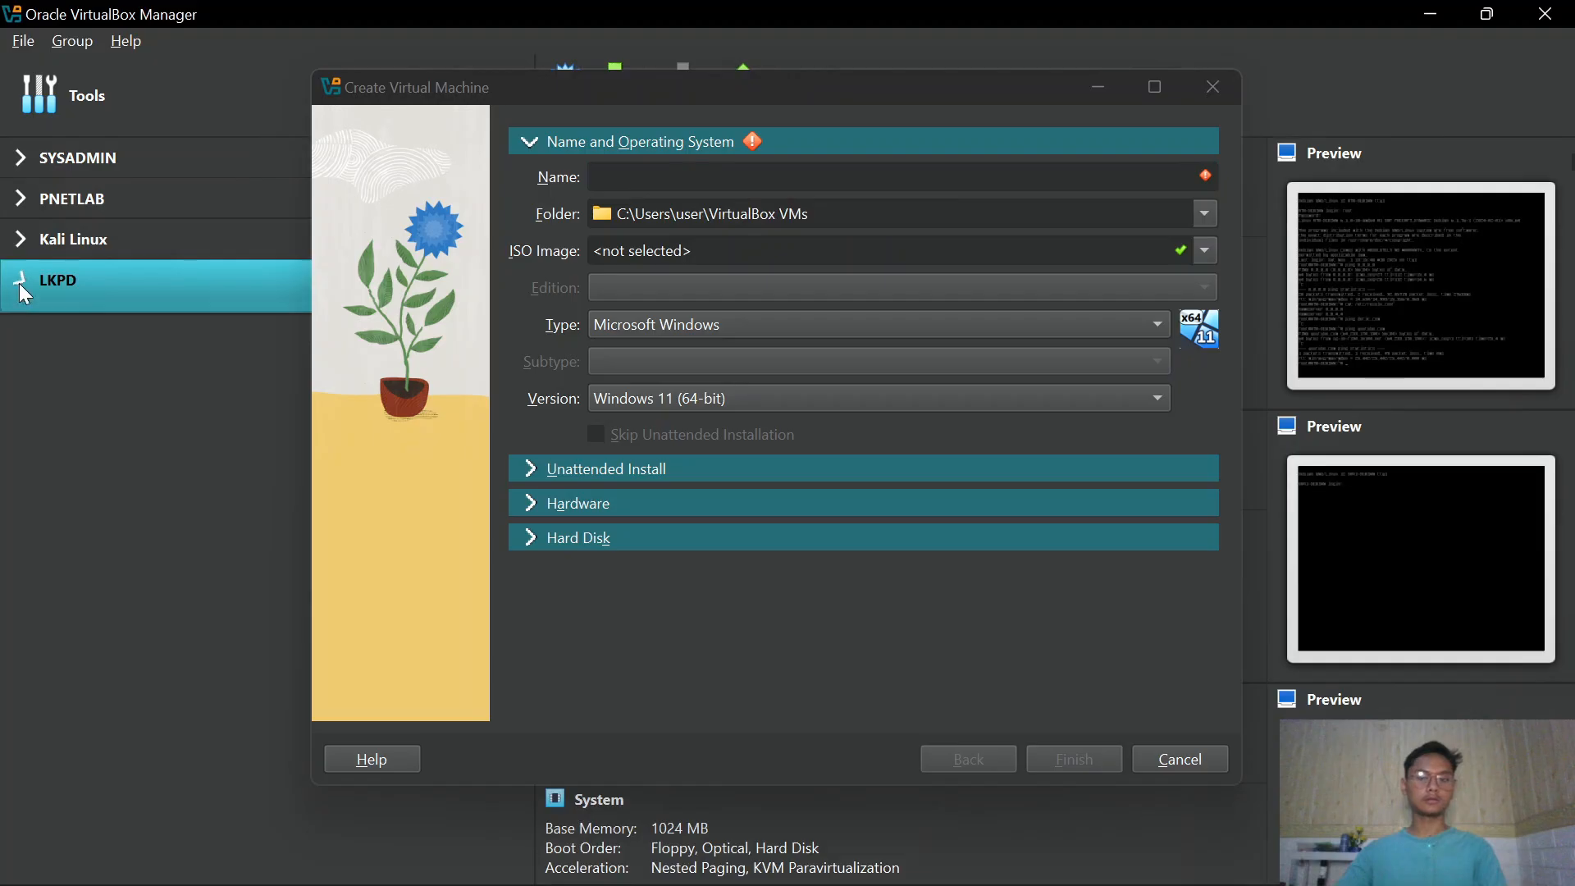
click(18, 283)
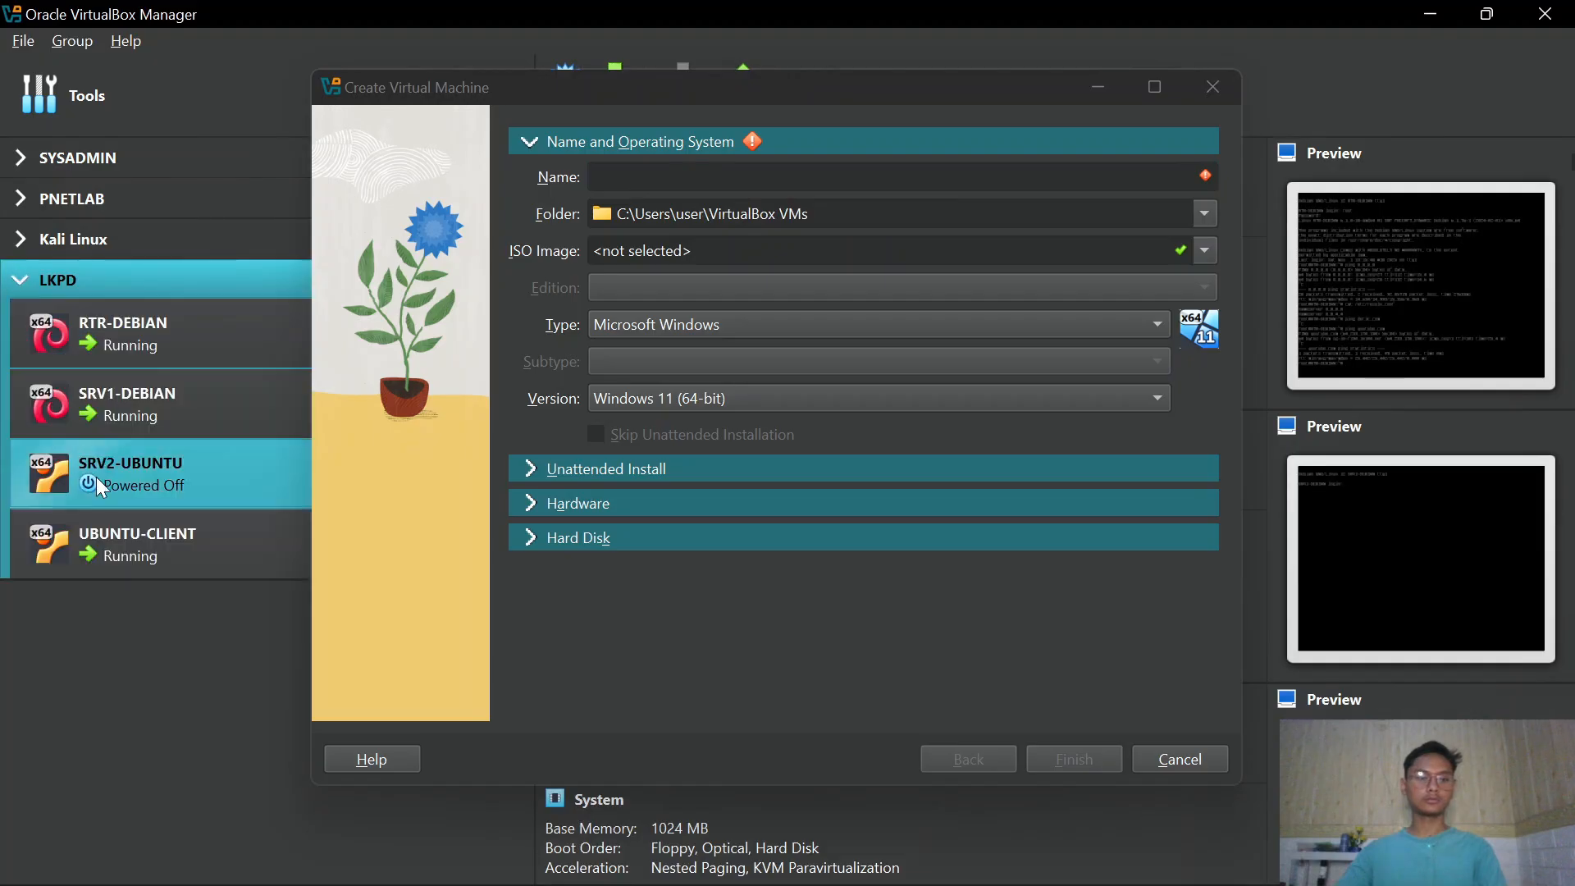
click(762, 173)
text(Windows-)
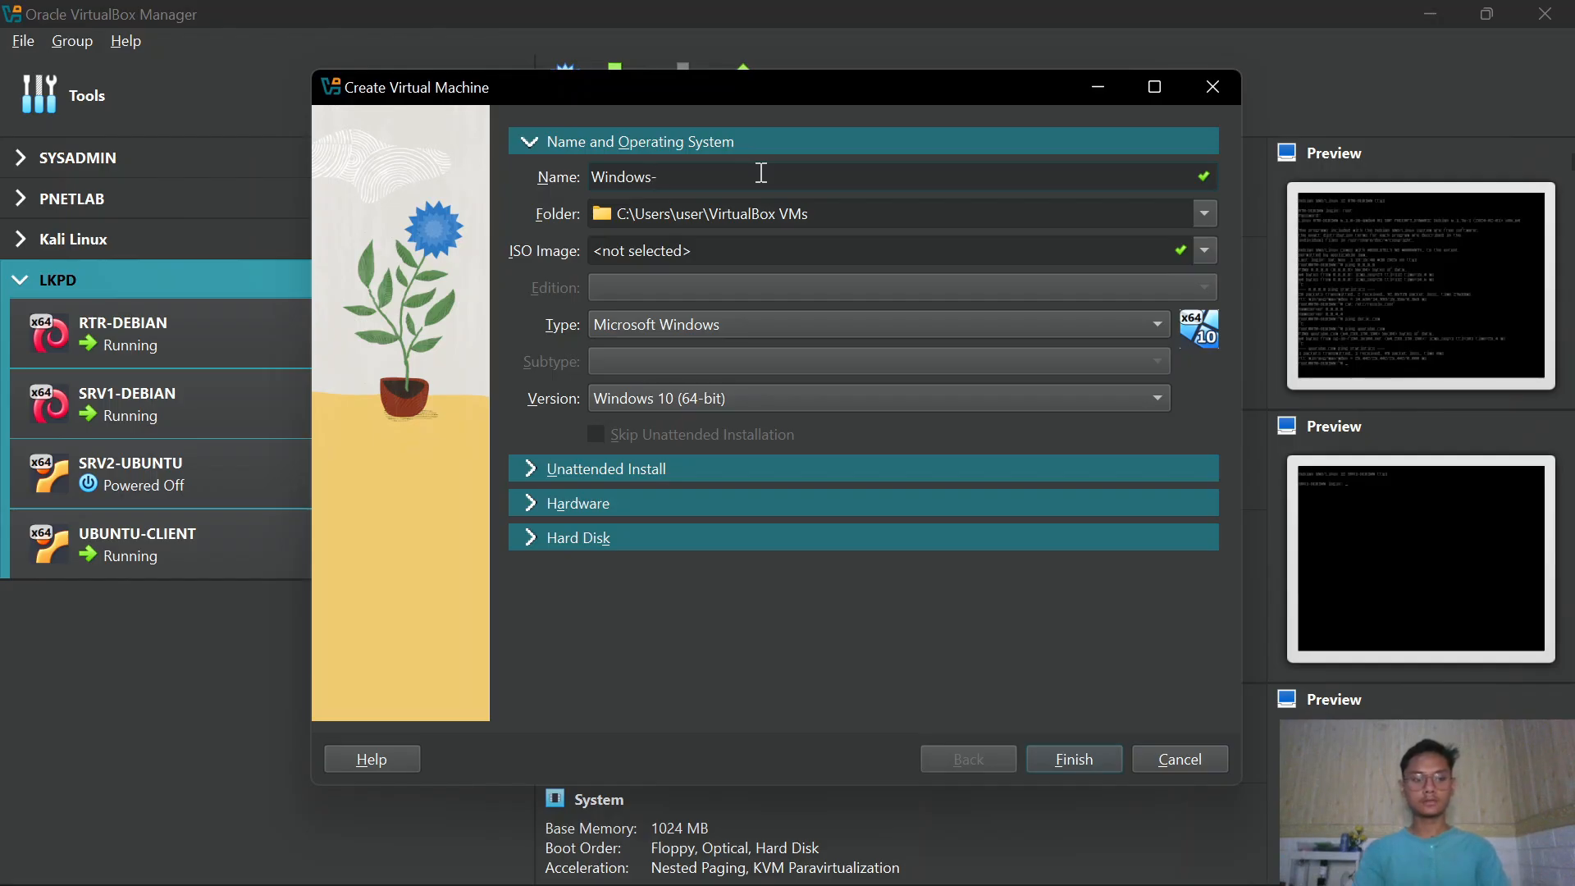
key(ctrl+a)
text(W)
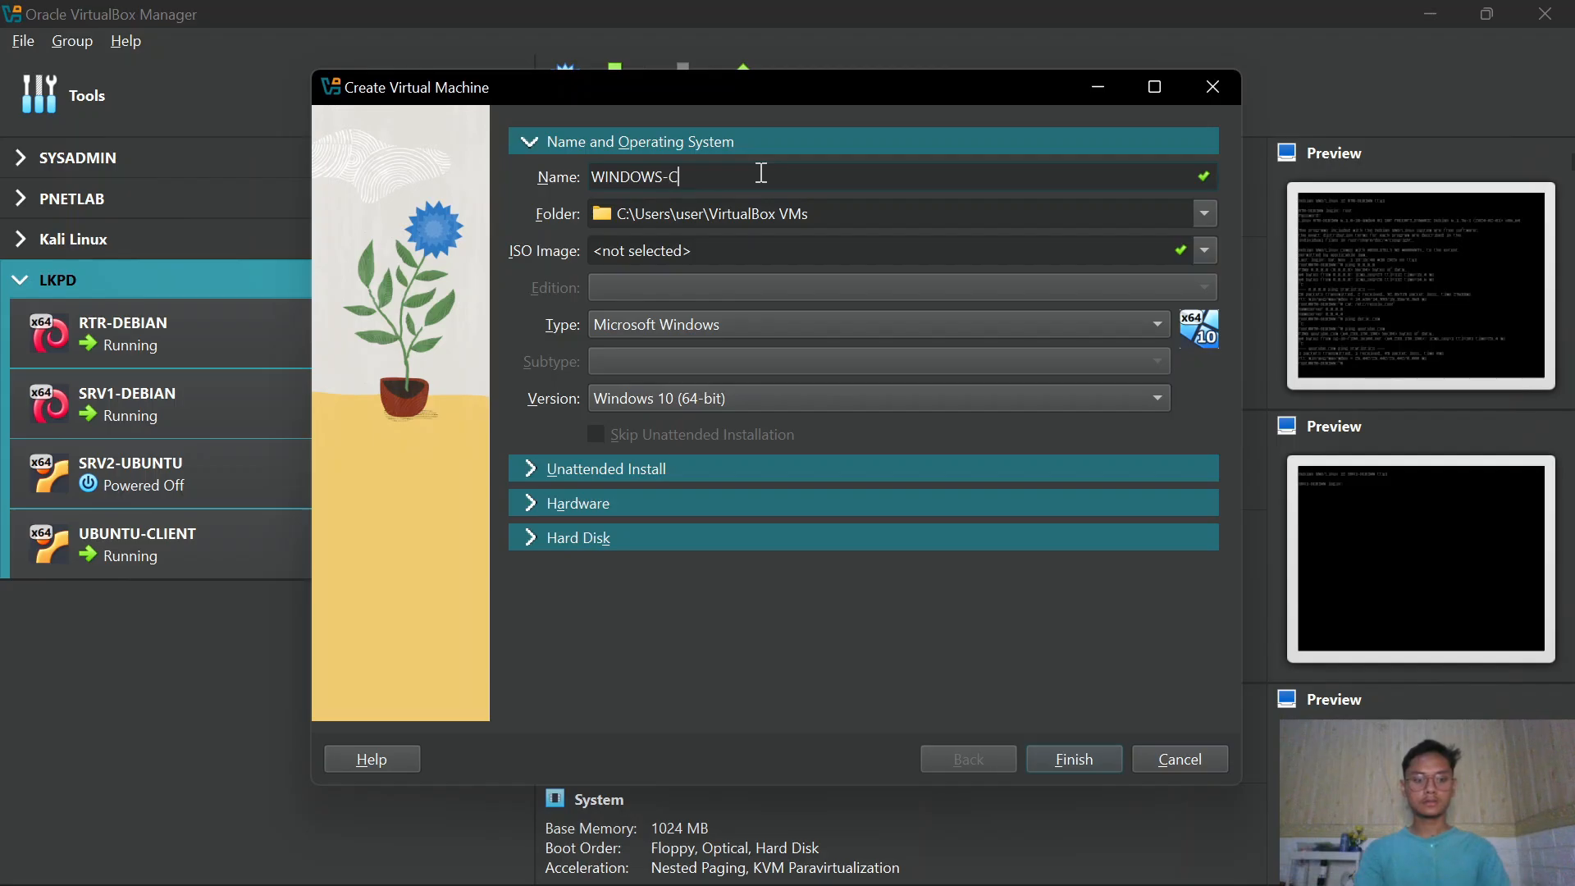
text(INDOWS-CLIENY)
key(BackSpace)
text(T)
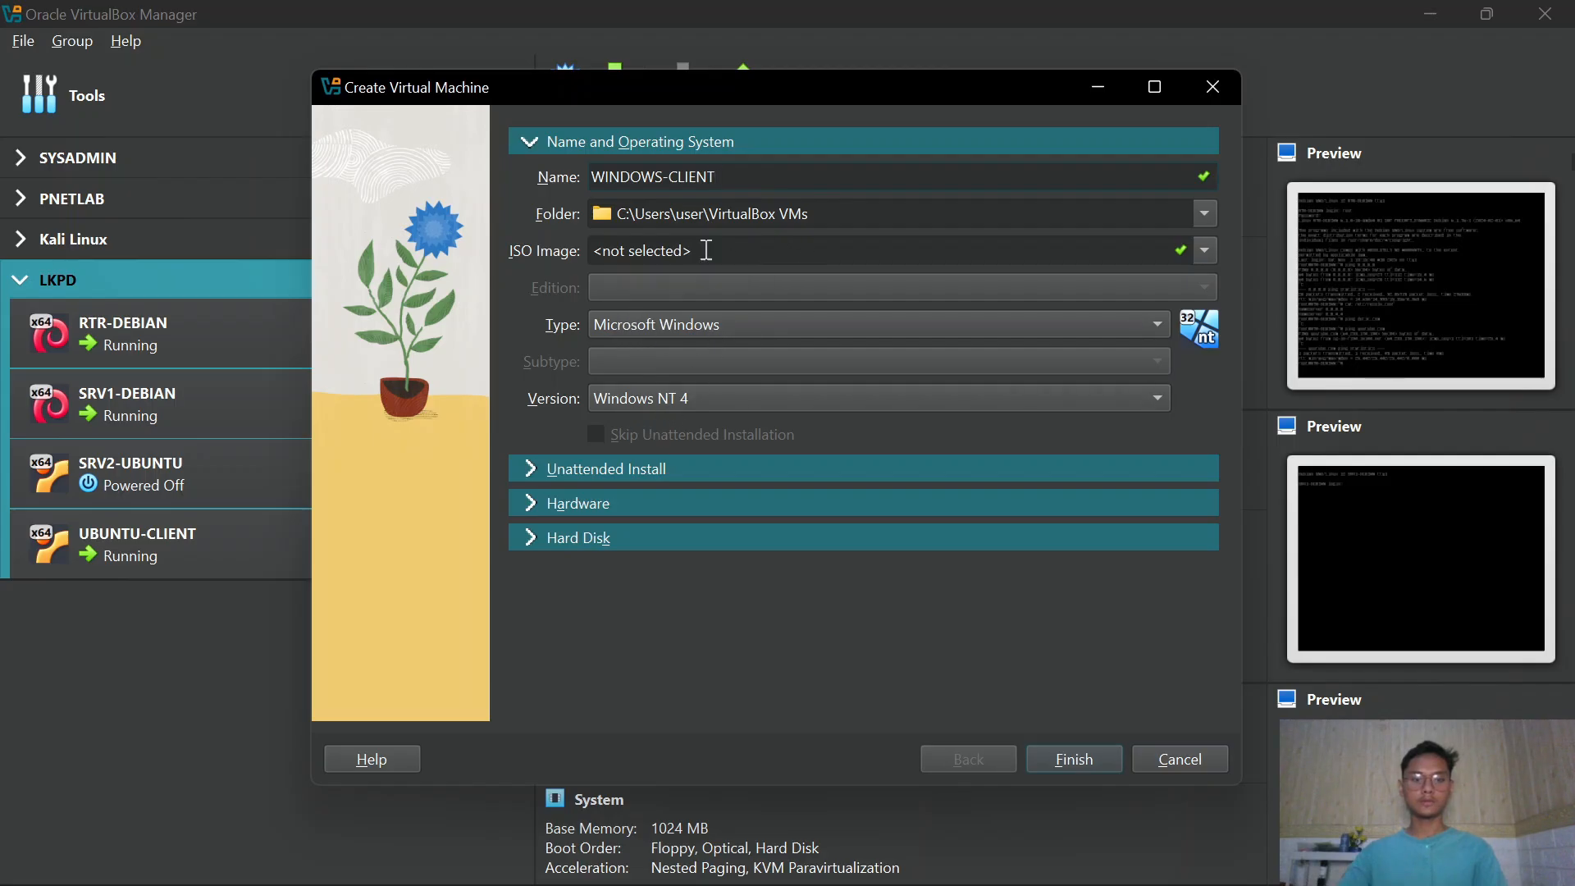
Browse for the new machine's ISO image in the Windows folder under File ISO
click(1201, 248)
click(845, 299)
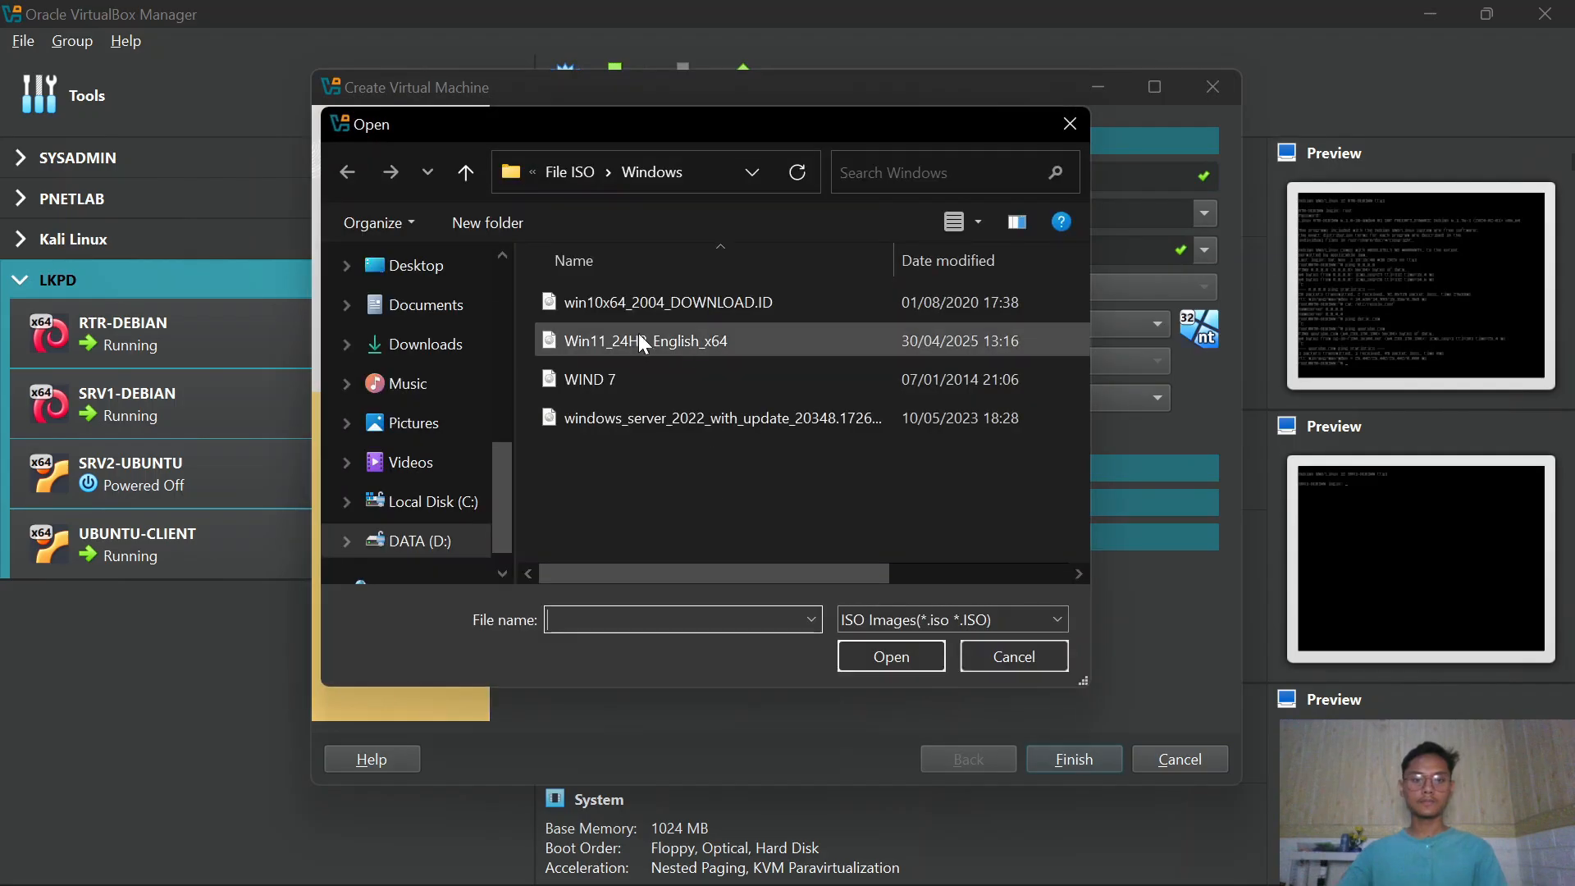
click(578, 174)
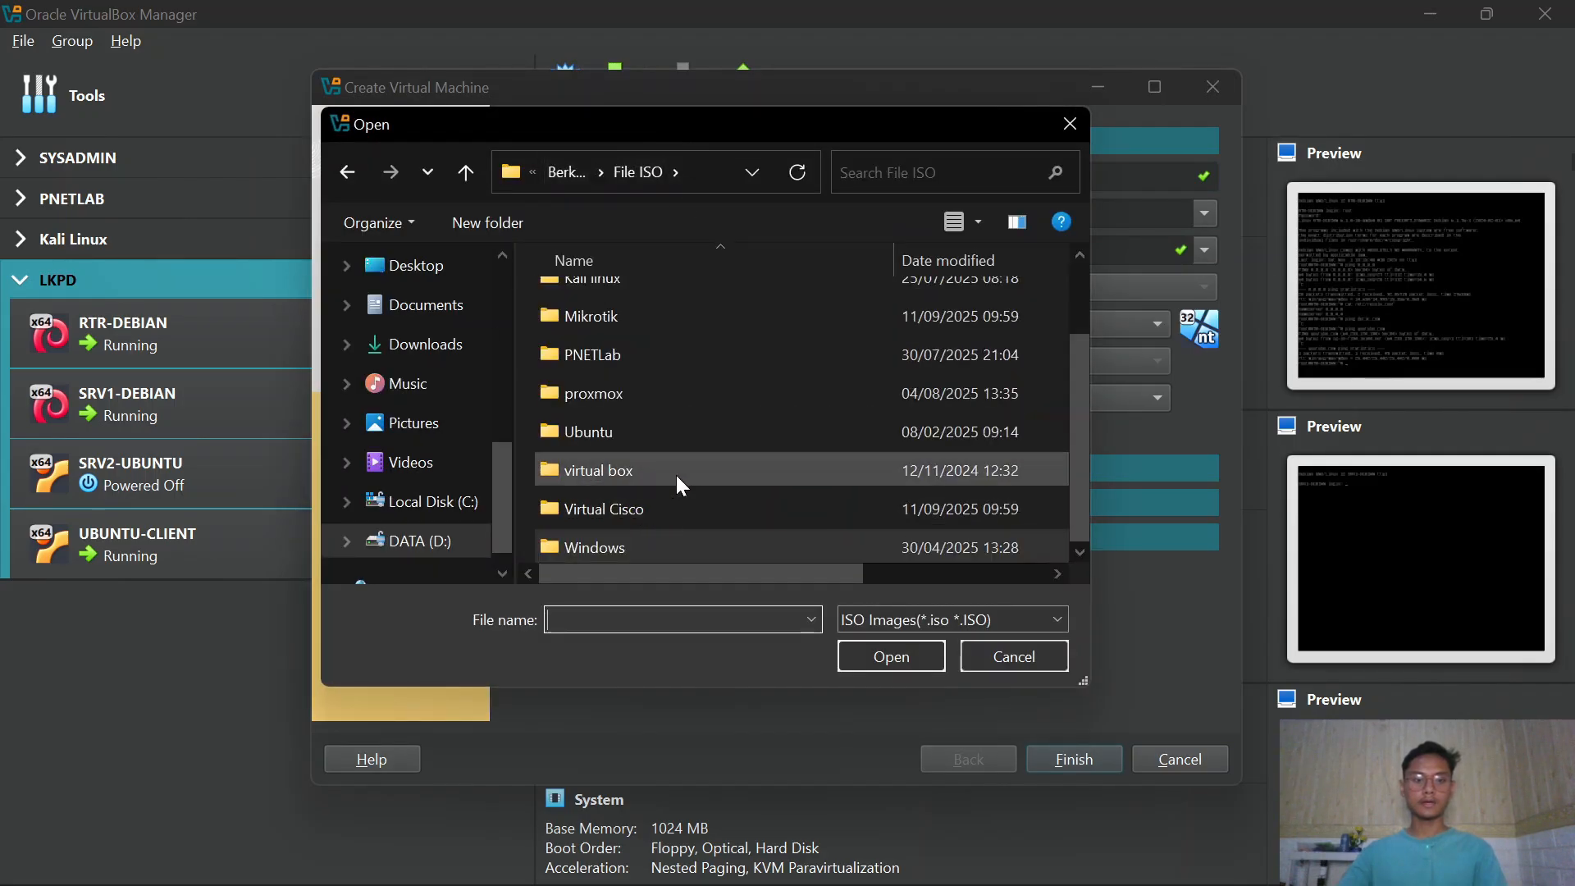
double_click(644, 537)
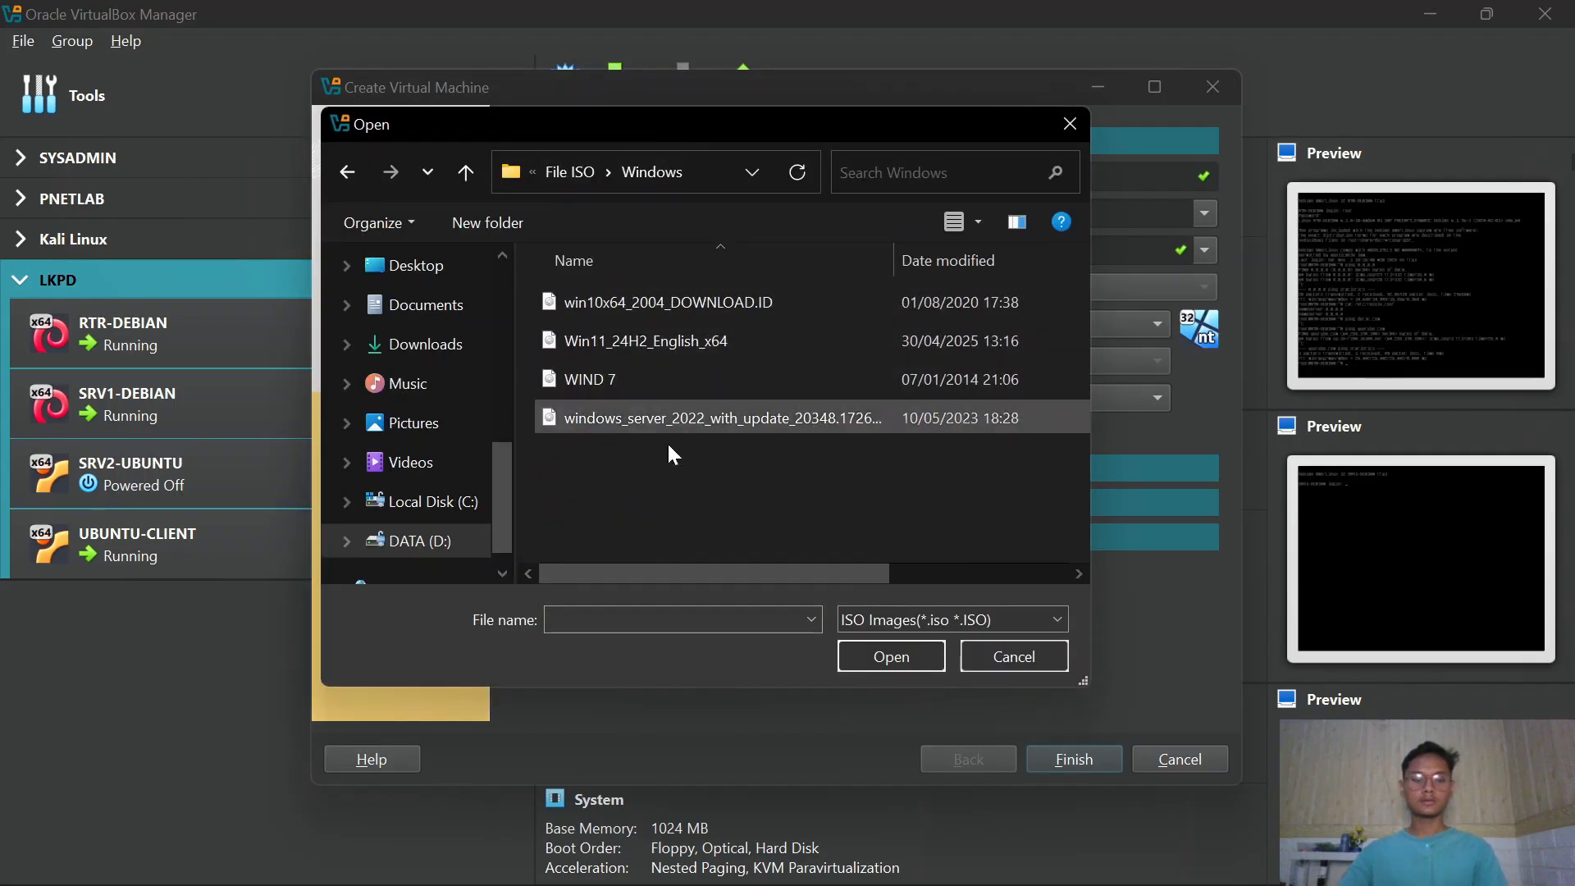
Switch to Microsoft Edge and search the web in a new tab for "download iso windows 7 for virtualbox"
mouse_move(960, 882)
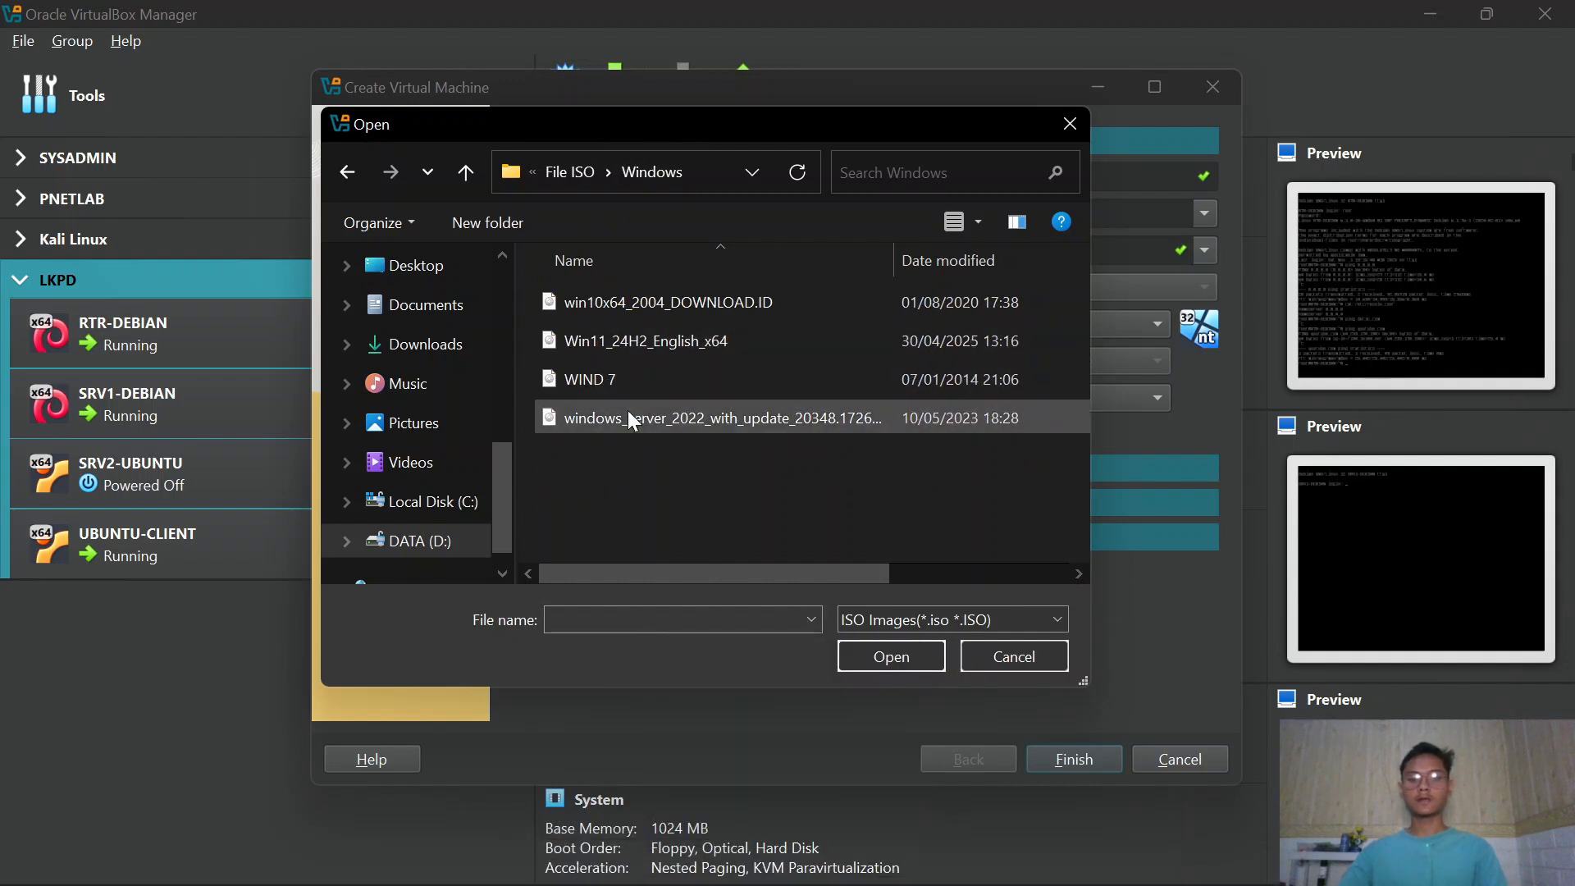
click(788, 880)
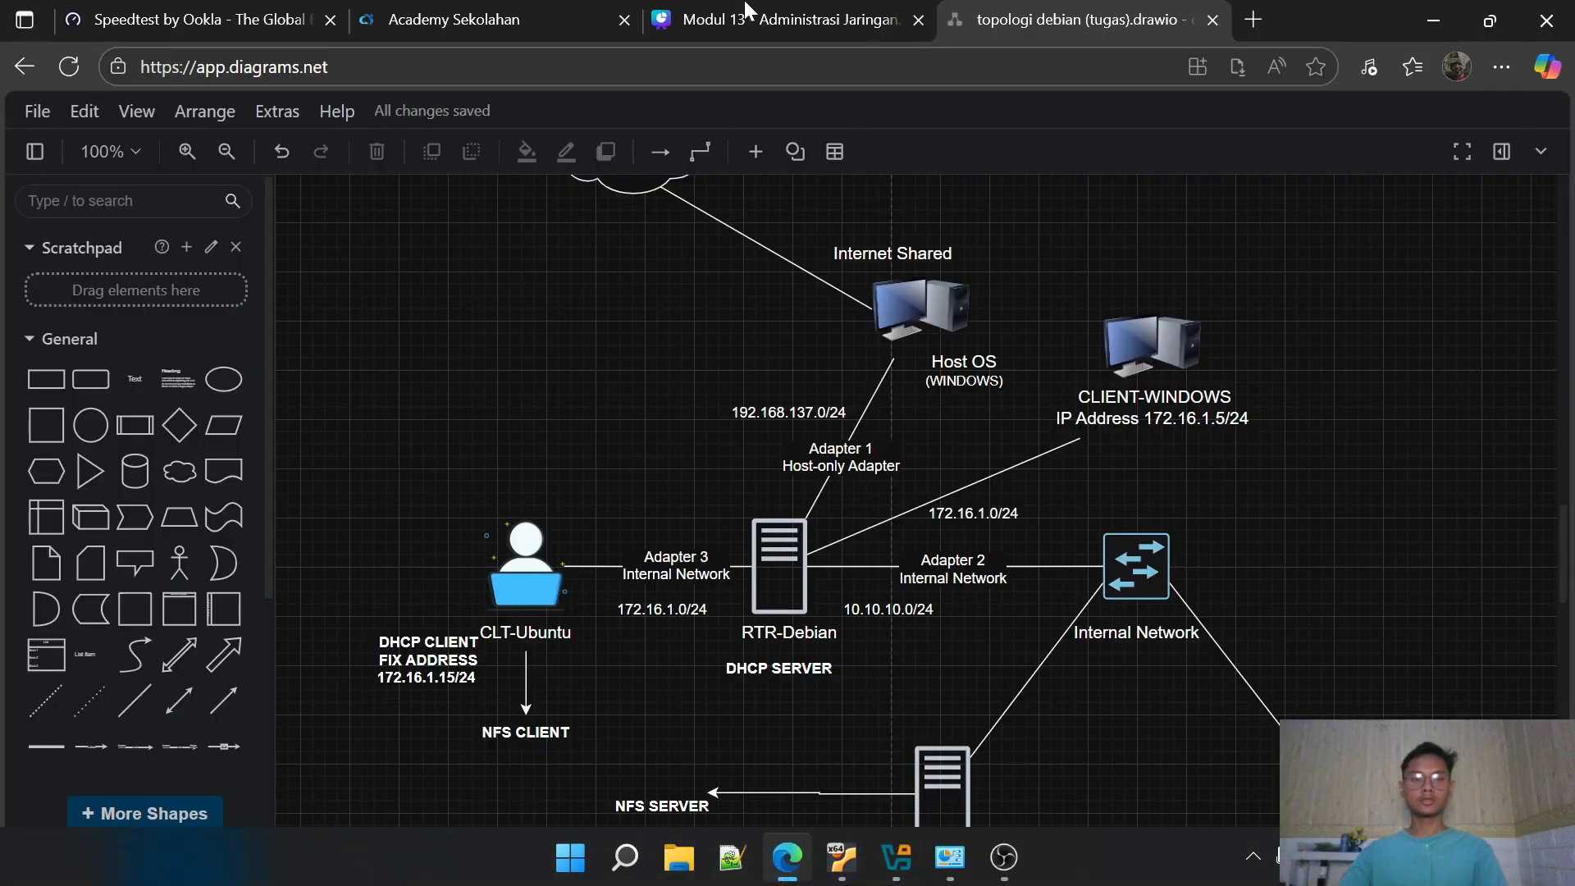
click(1252, 10)
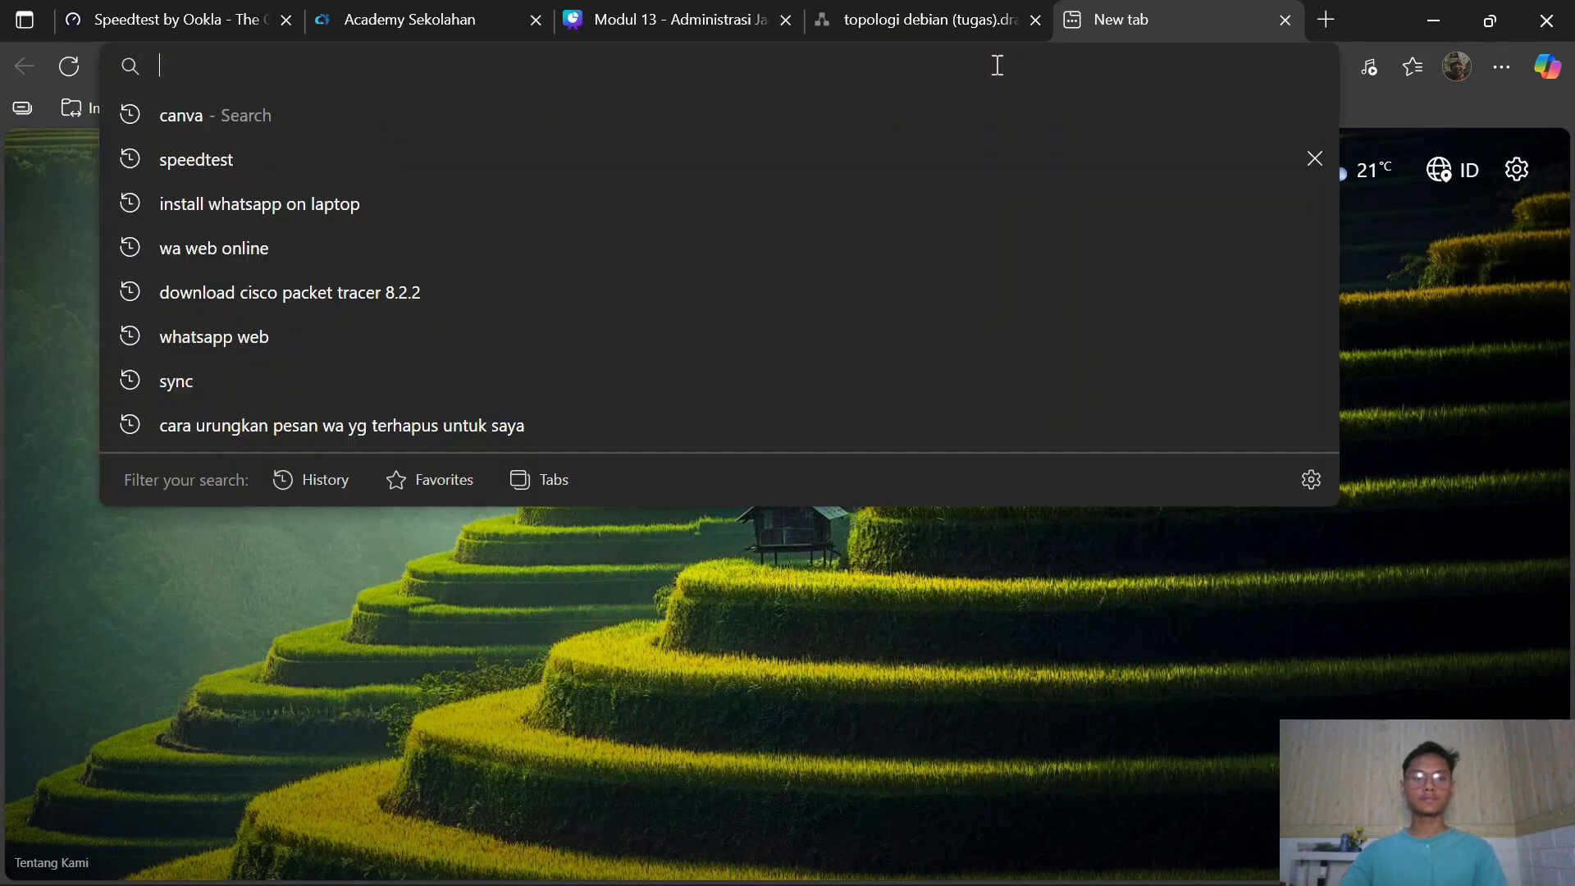
click(997, 65)
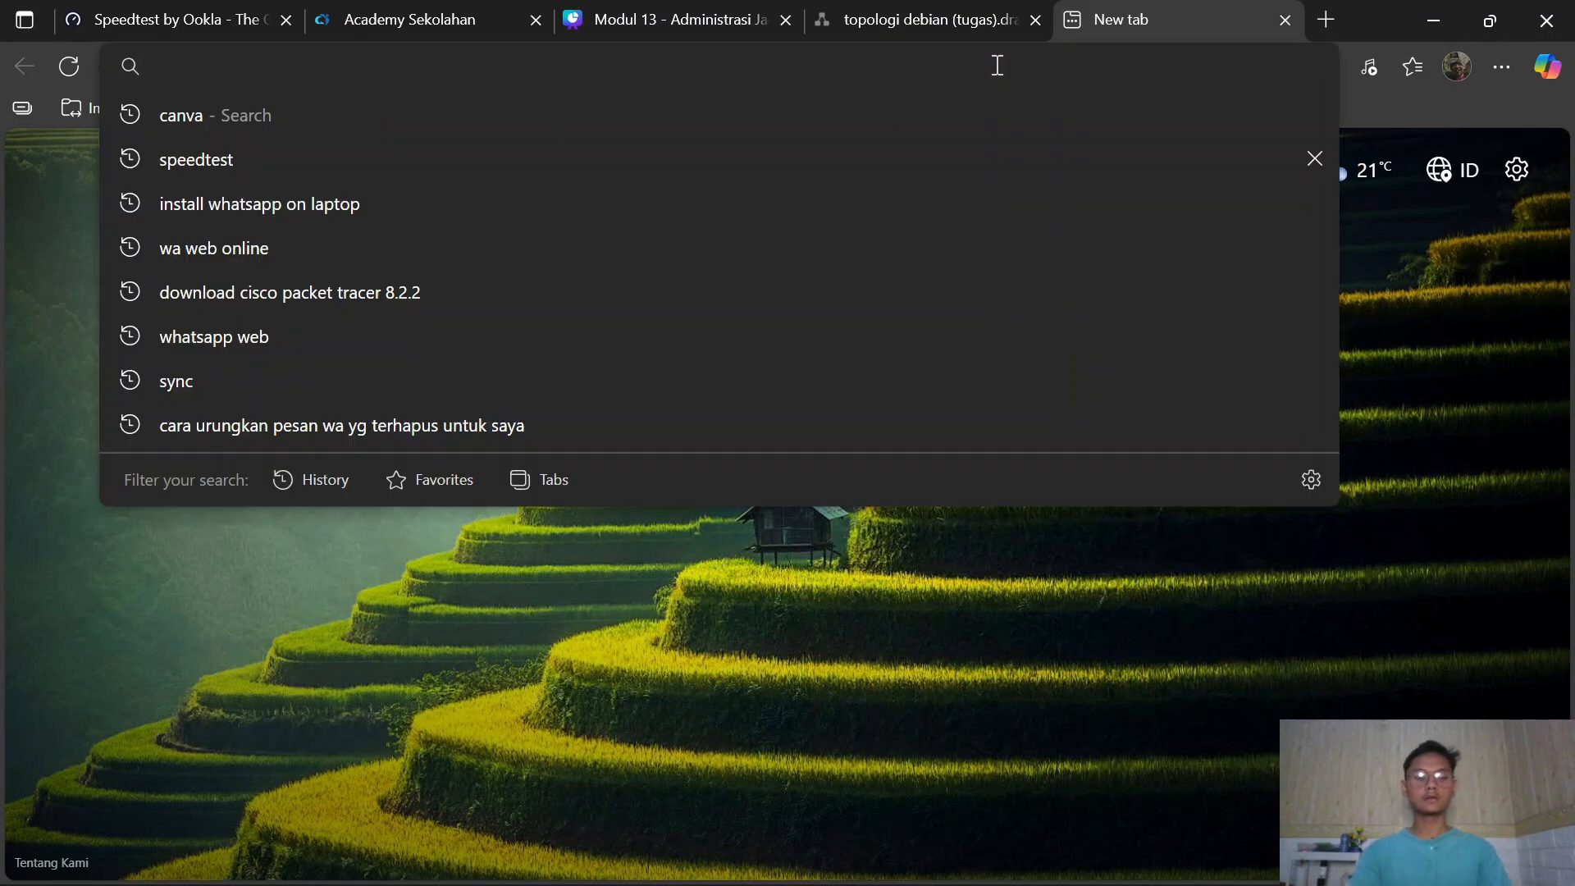
text(wind)
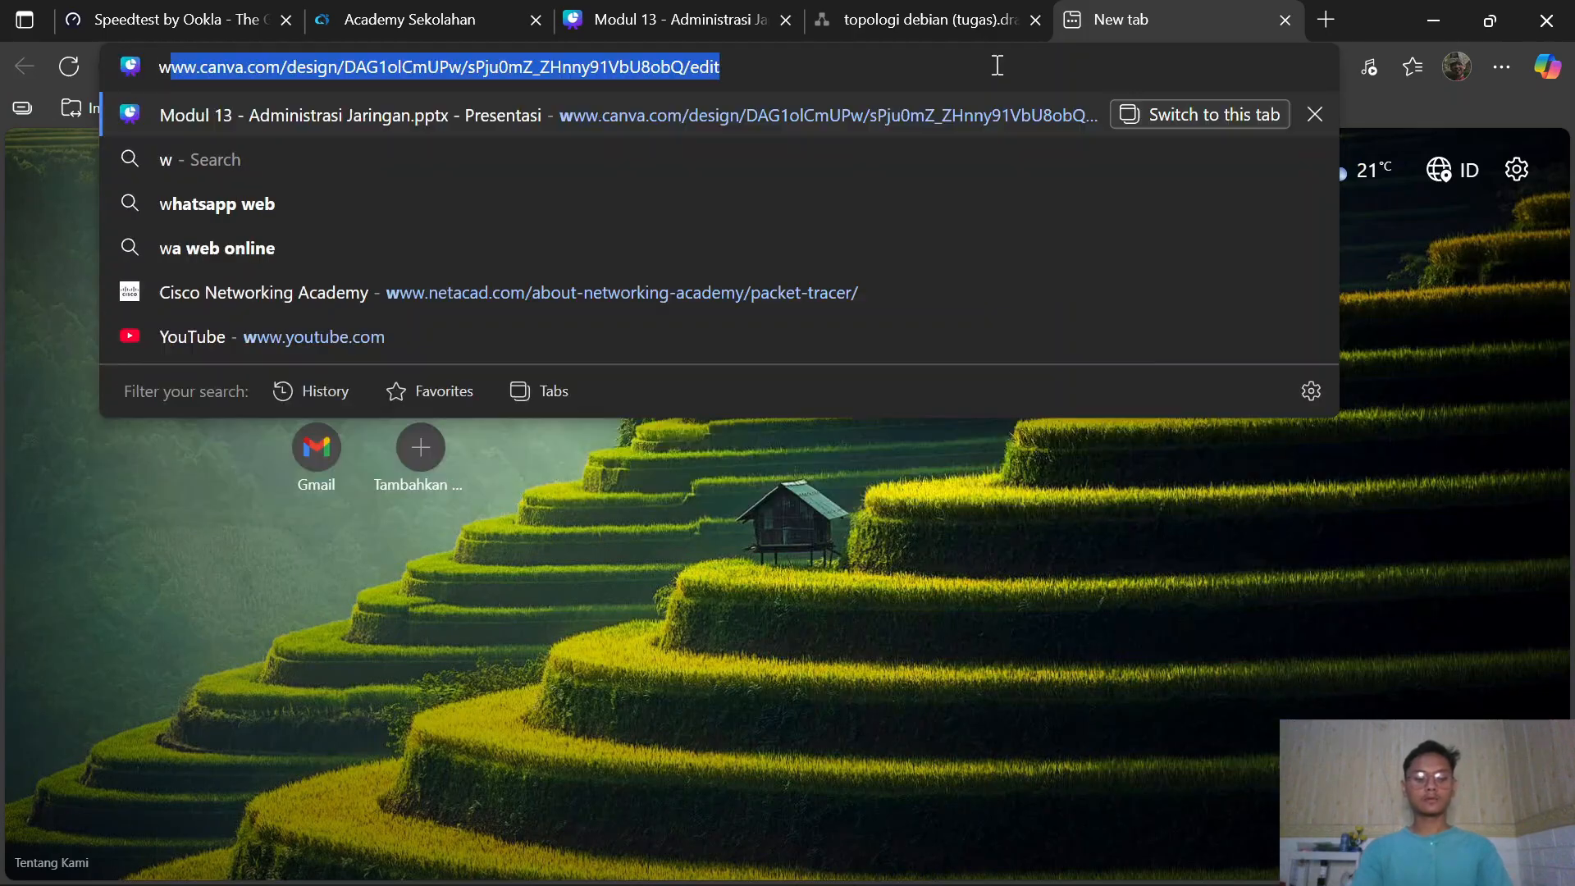
key(BackSpace)
key(BackSpace)
key(BackSpace)
key(BackSpace)
text(download )
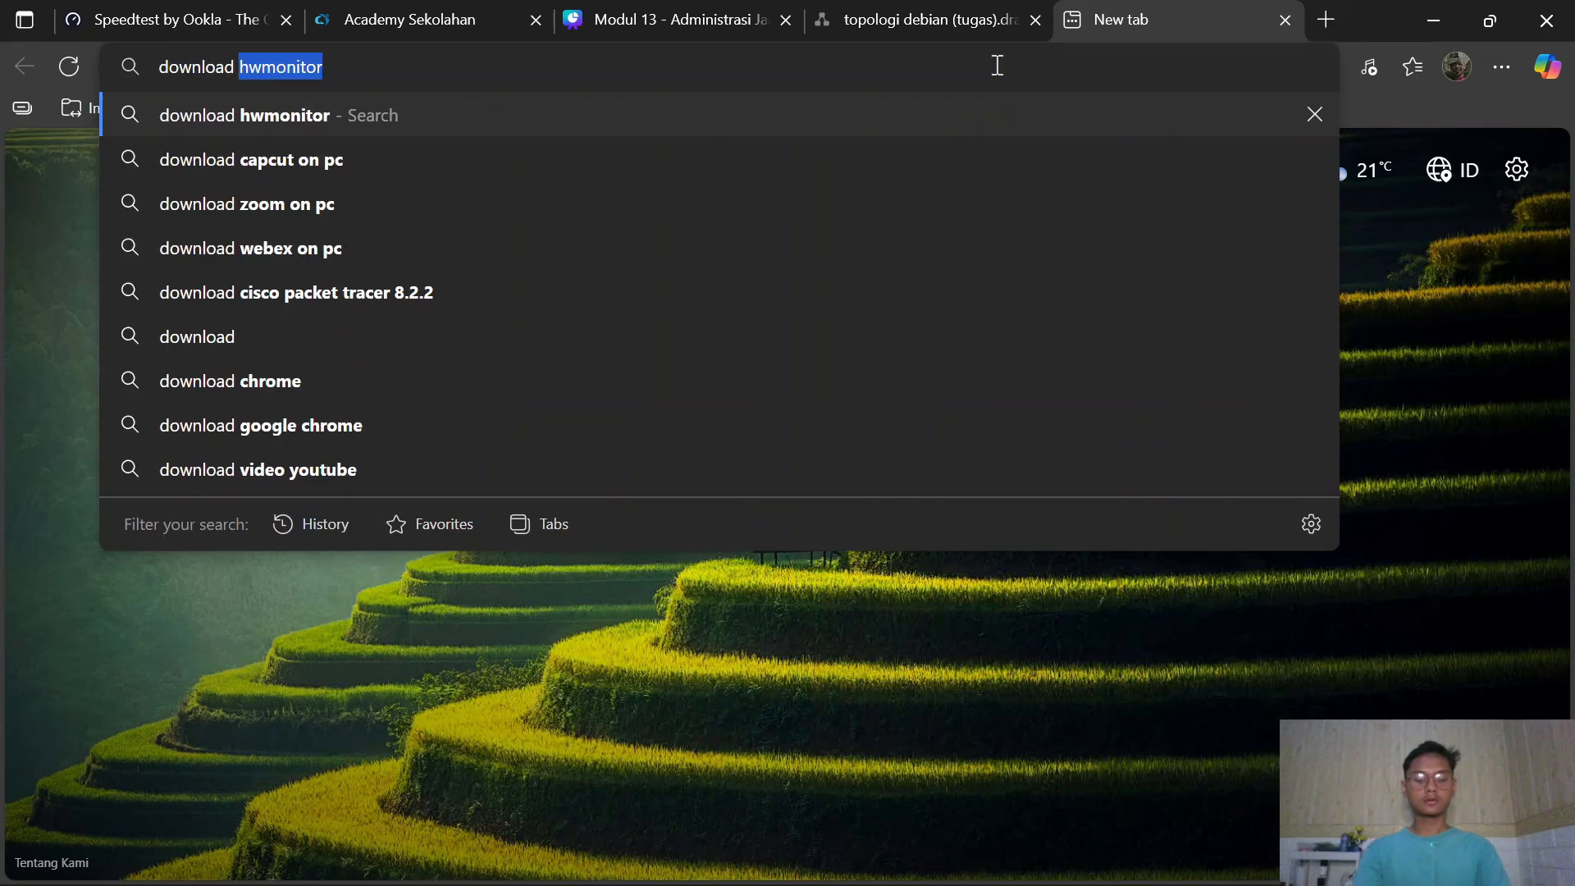
text(iso window)
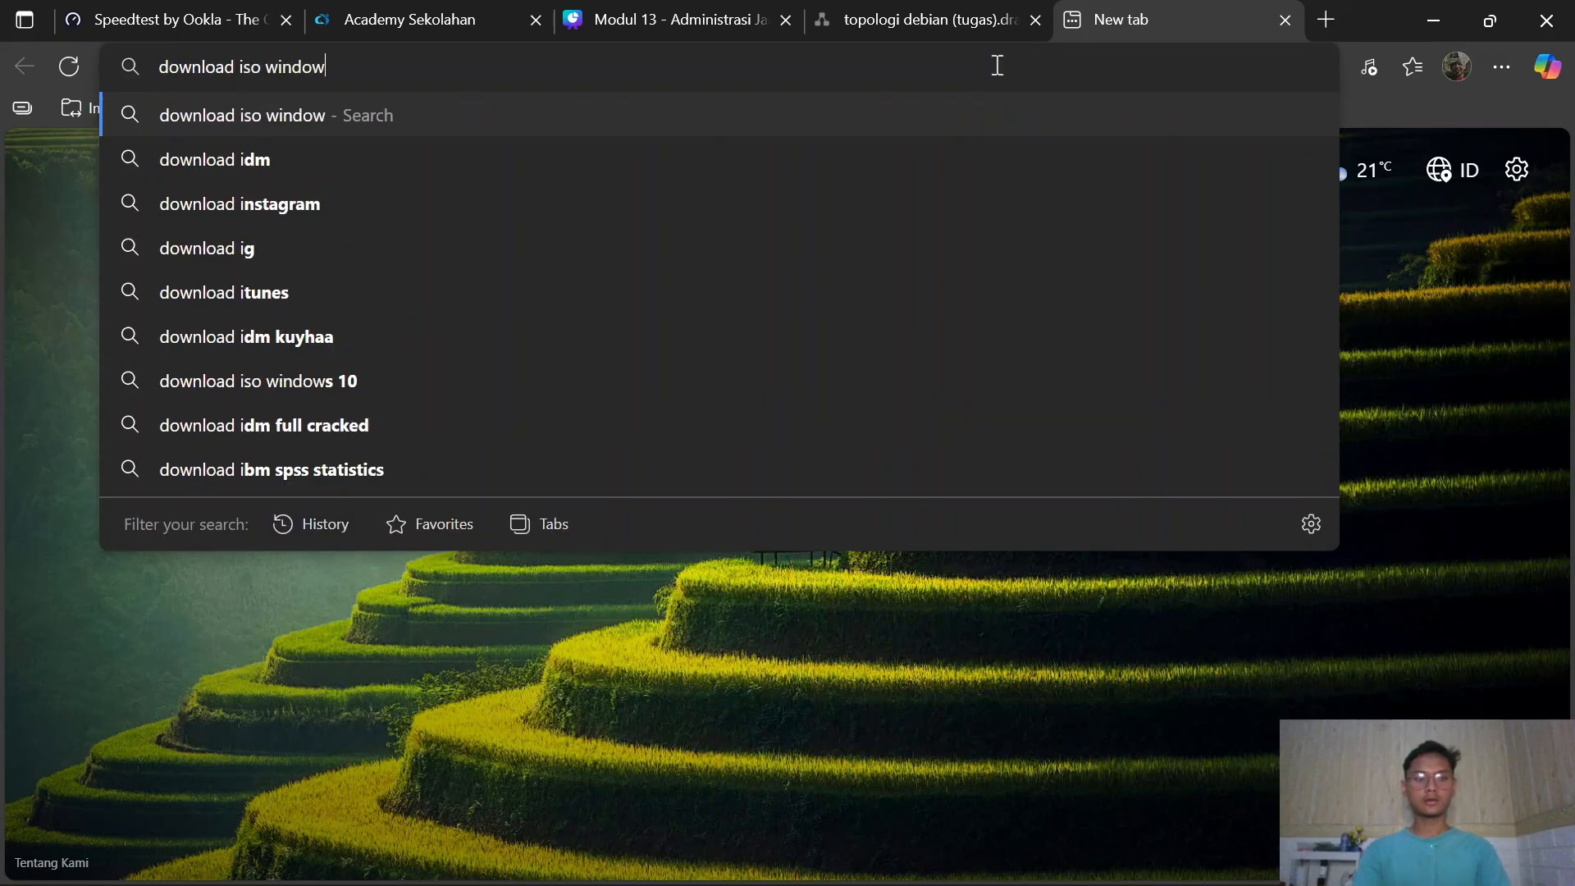
text(s 7 )
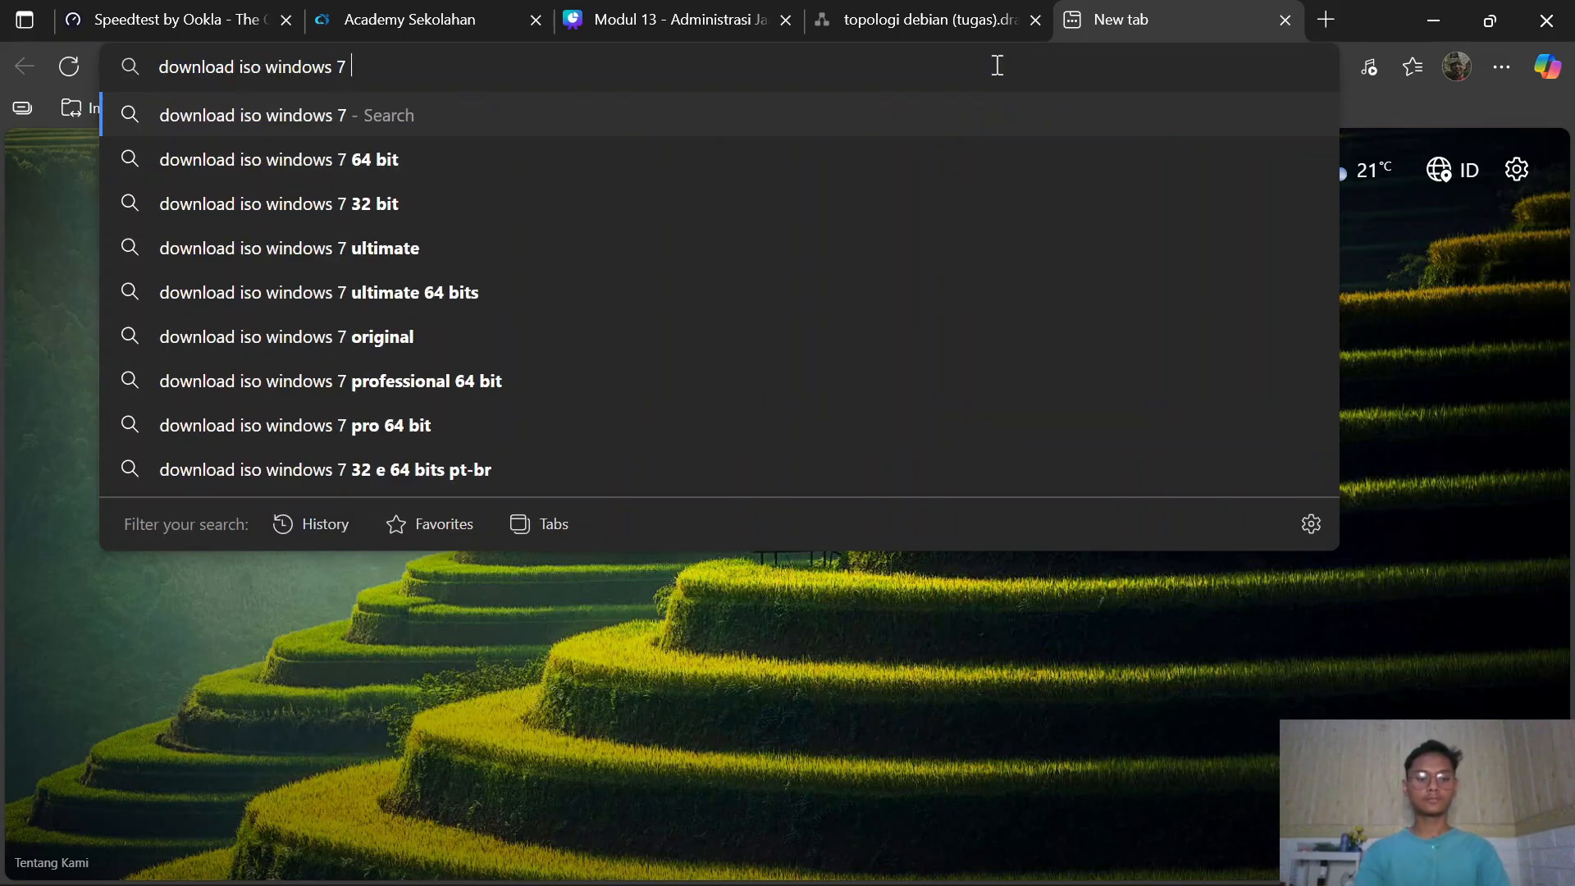
text(for vir)
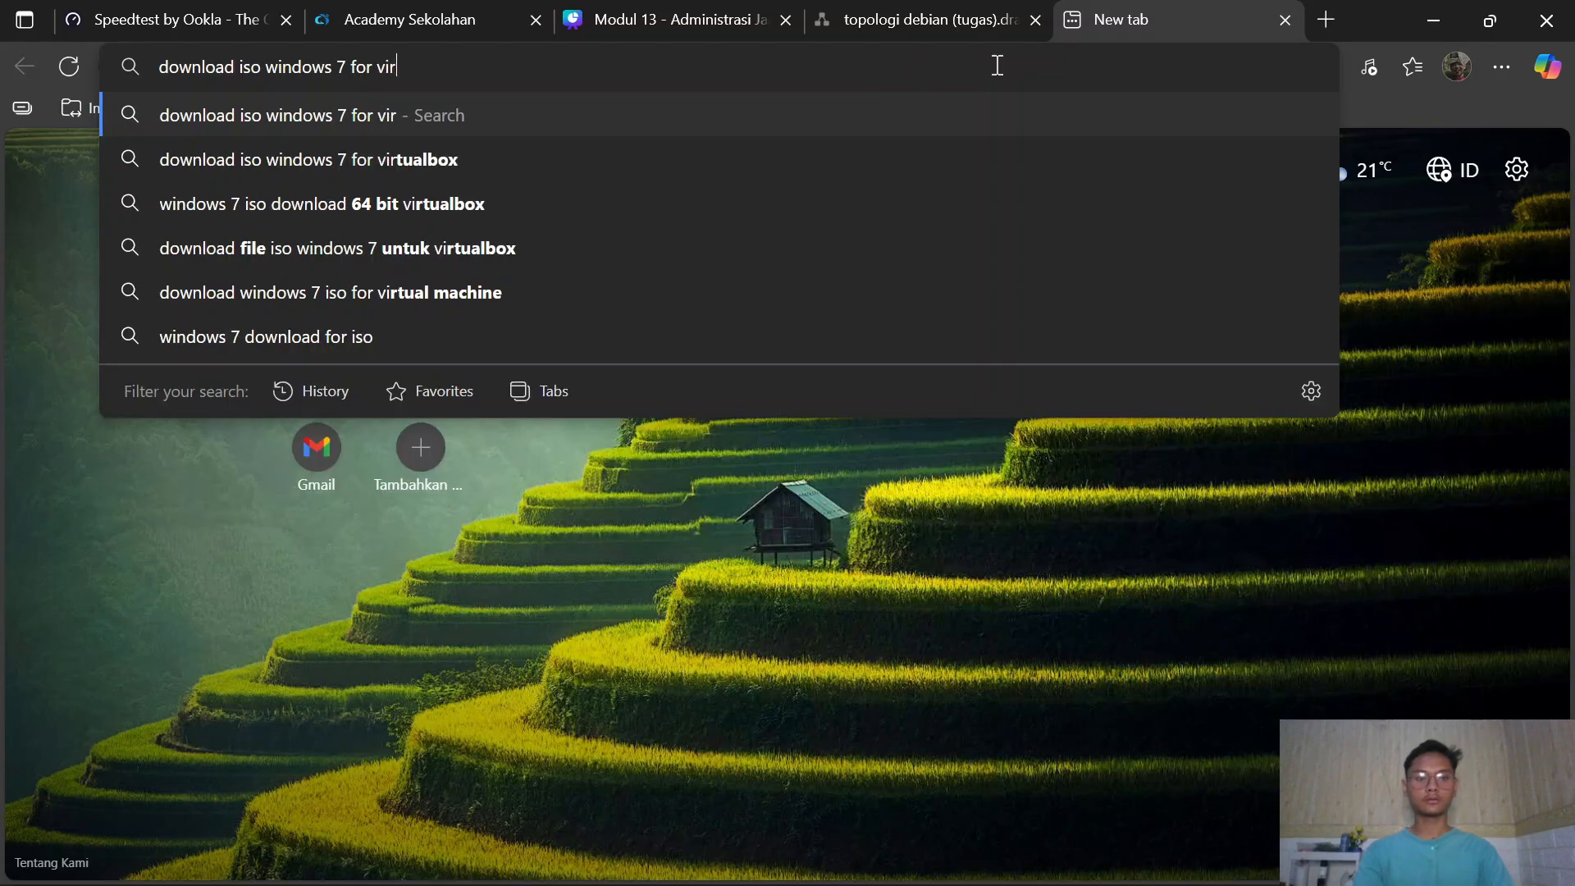
key(Down)
key(Down)
key(Up)
key(Return)
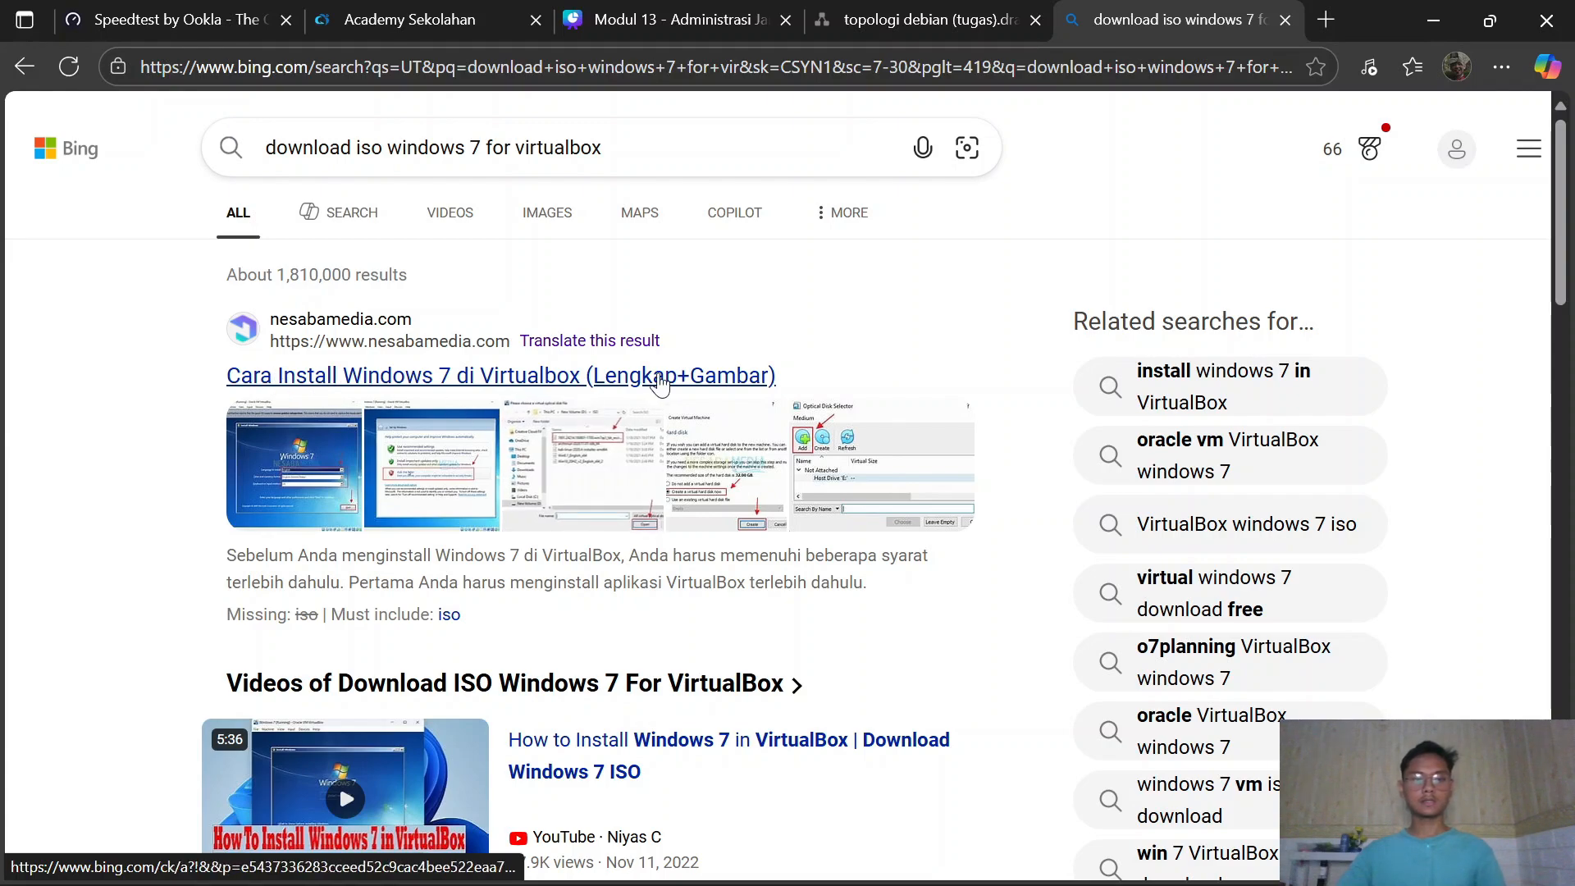
Look through the search results and open the nesabamedia.com article "Cara Install Windows 7 di Virtualbox (Lengkap+Gambar)"
scroll(299, 459, down, 10)
scroll(257, 534, down, 4)
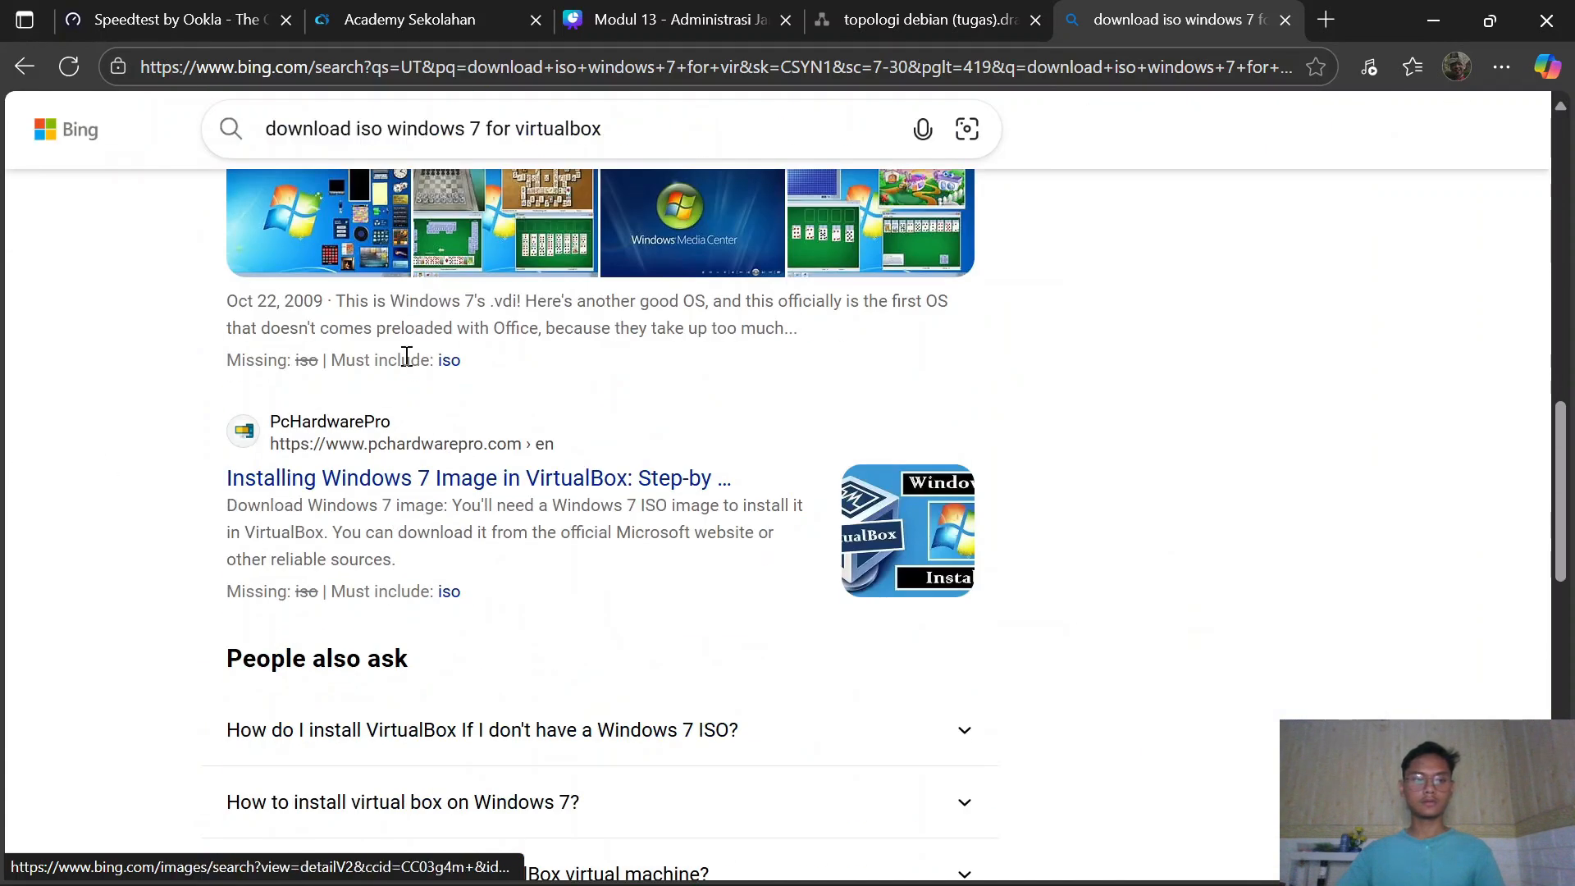
scroll(410, 482, down, 8)
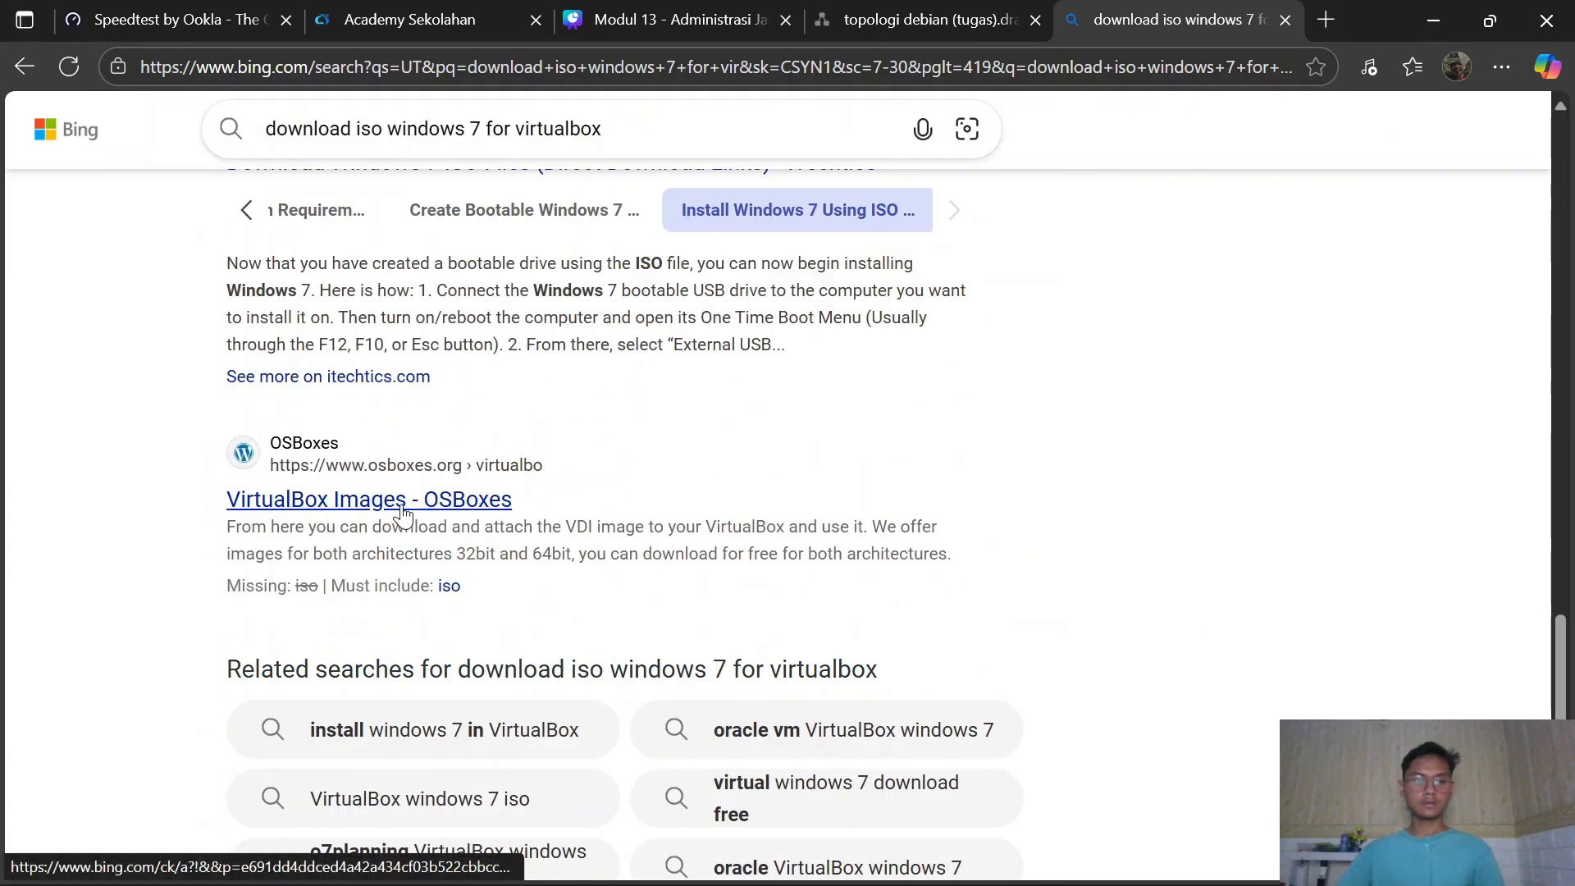
scroll(493, 468, up, 10)
scroll(480, 449, up, 5)
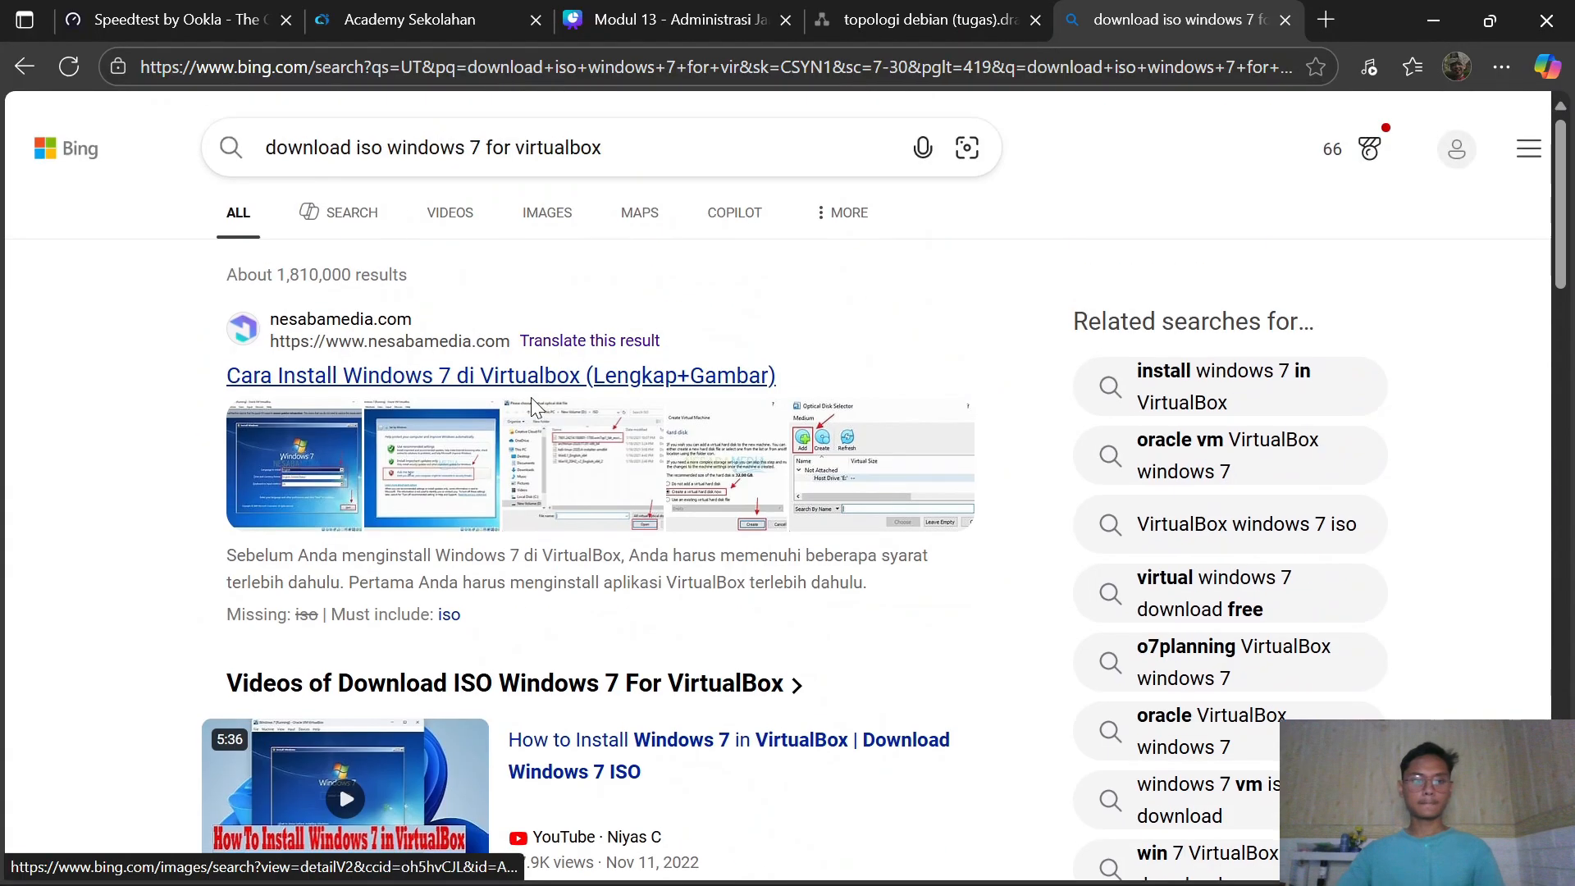
click(502, 371)
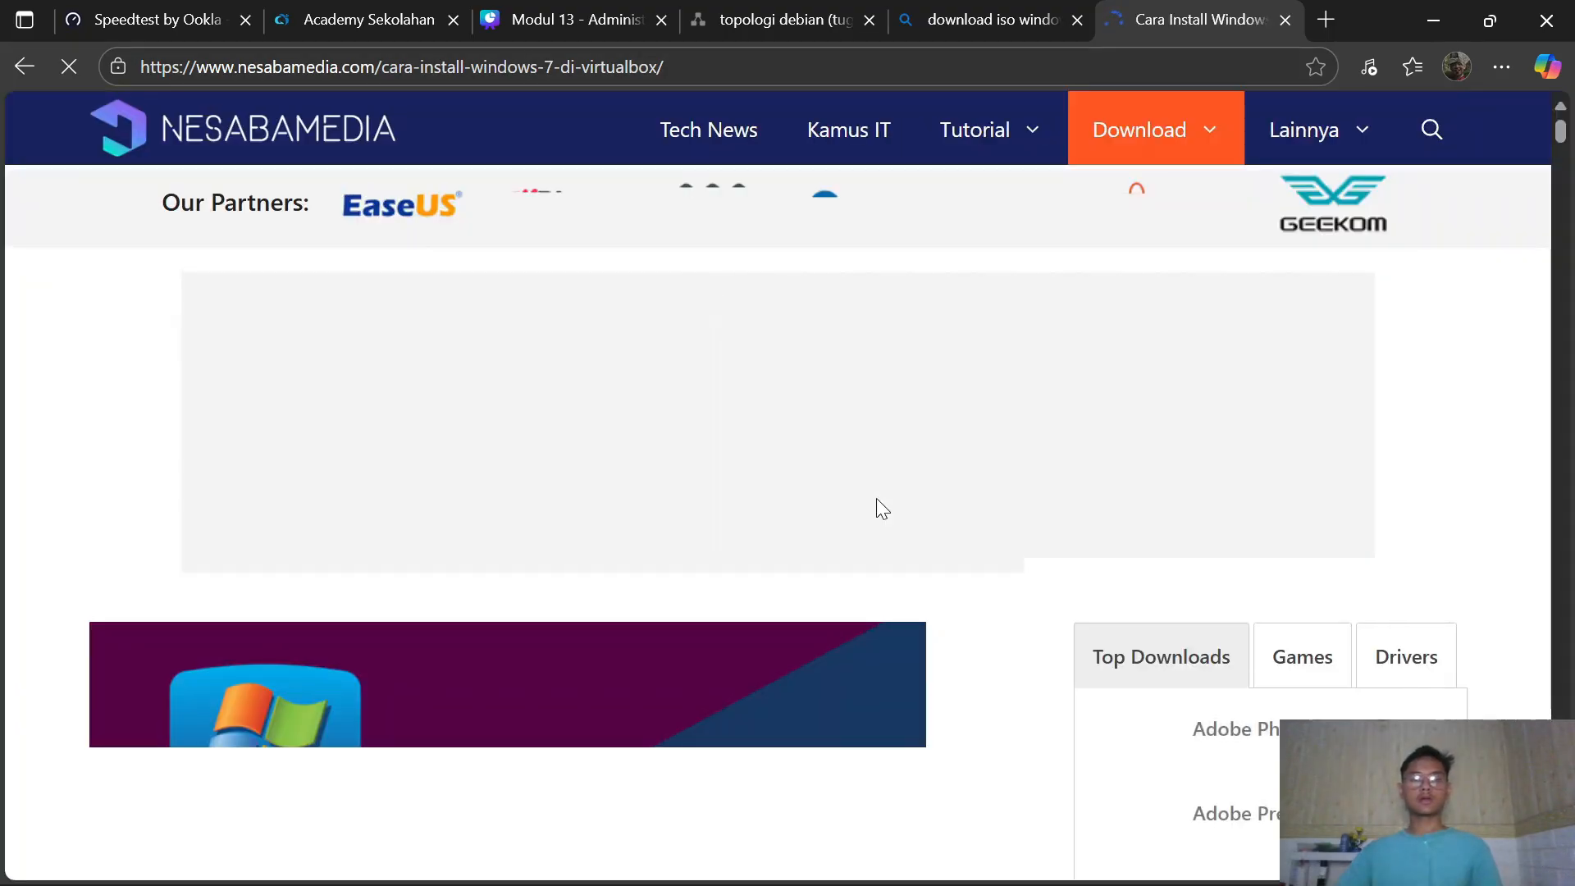
Look through the article for its Windows 7 ISO download link and open the link
scroll(879, 497, down, 5)
scroll(699, 415, down, 6)
scroll(781, 409, down, 4)
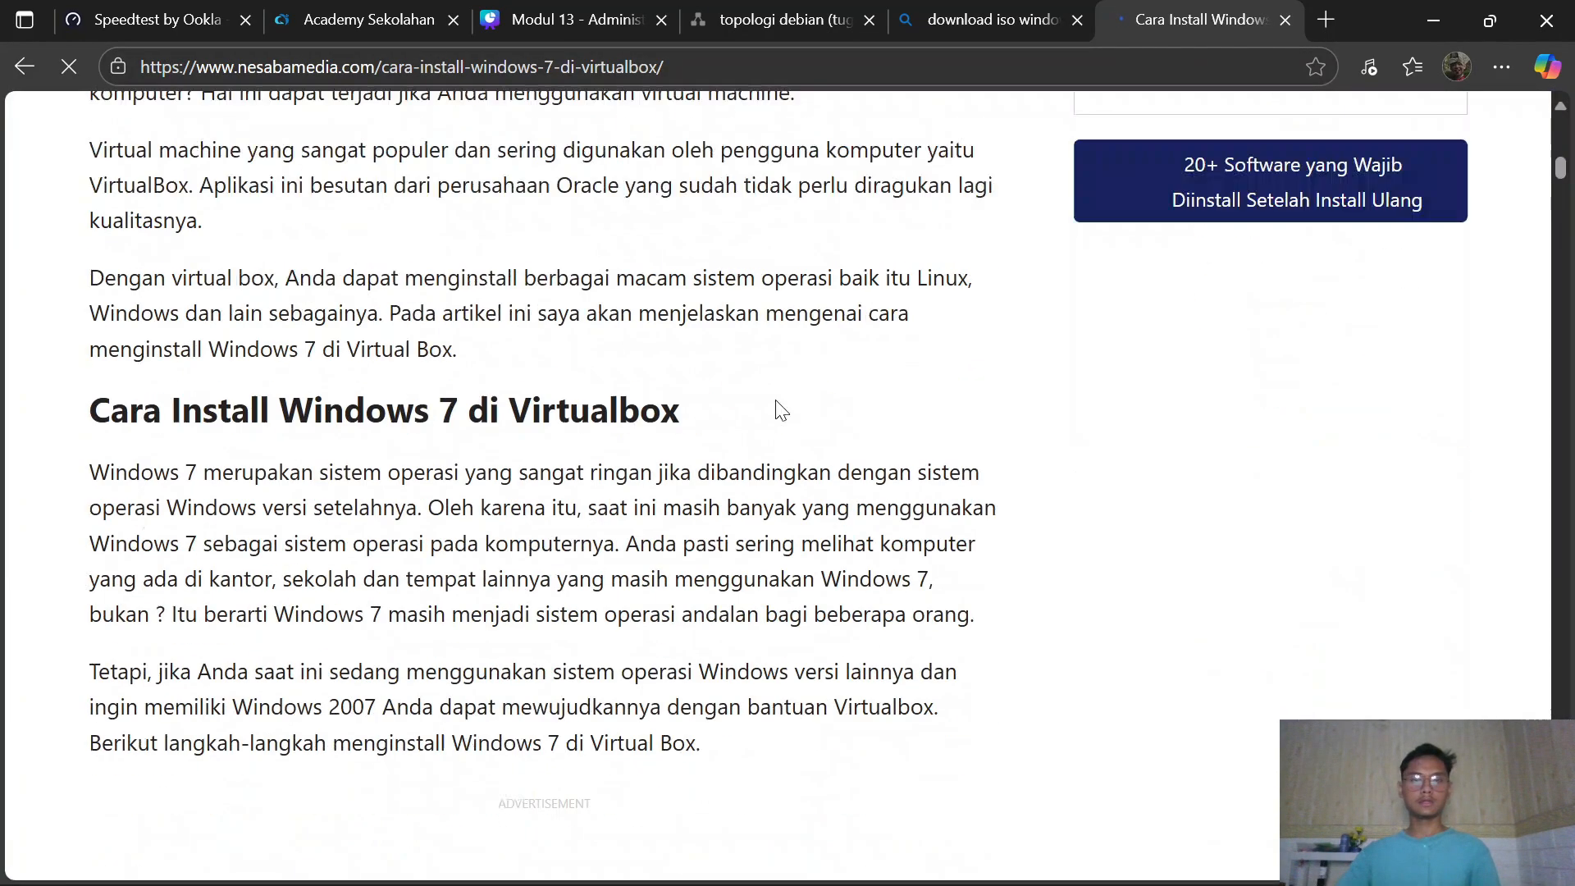
scroll(780, 406, up, 7)
scroll(830, 424, up, 4)
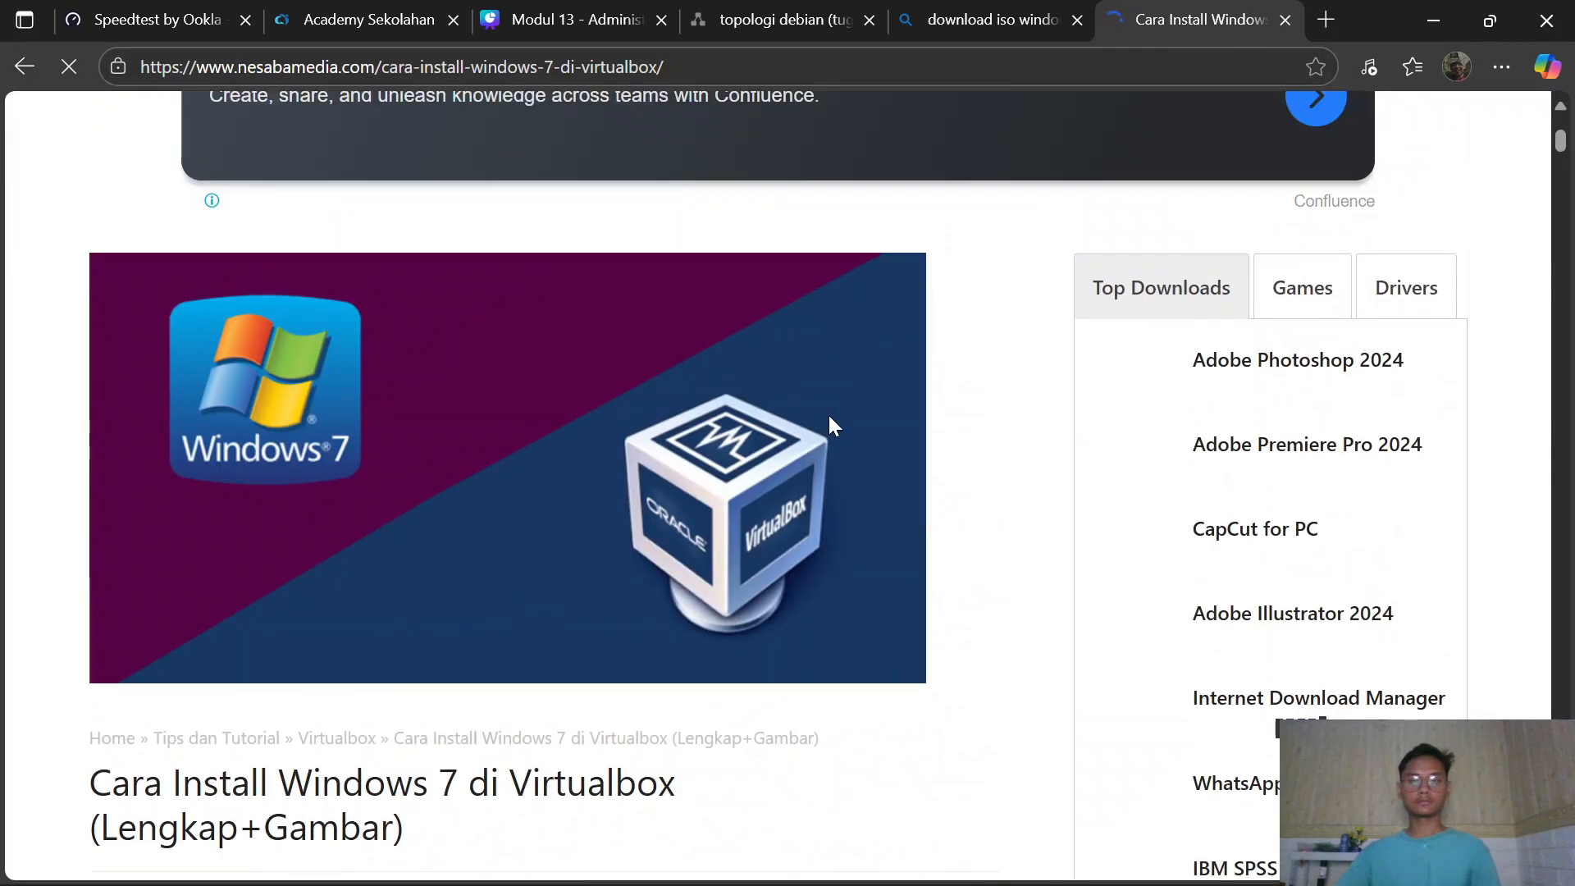
scroll(830, 419, down, 12)
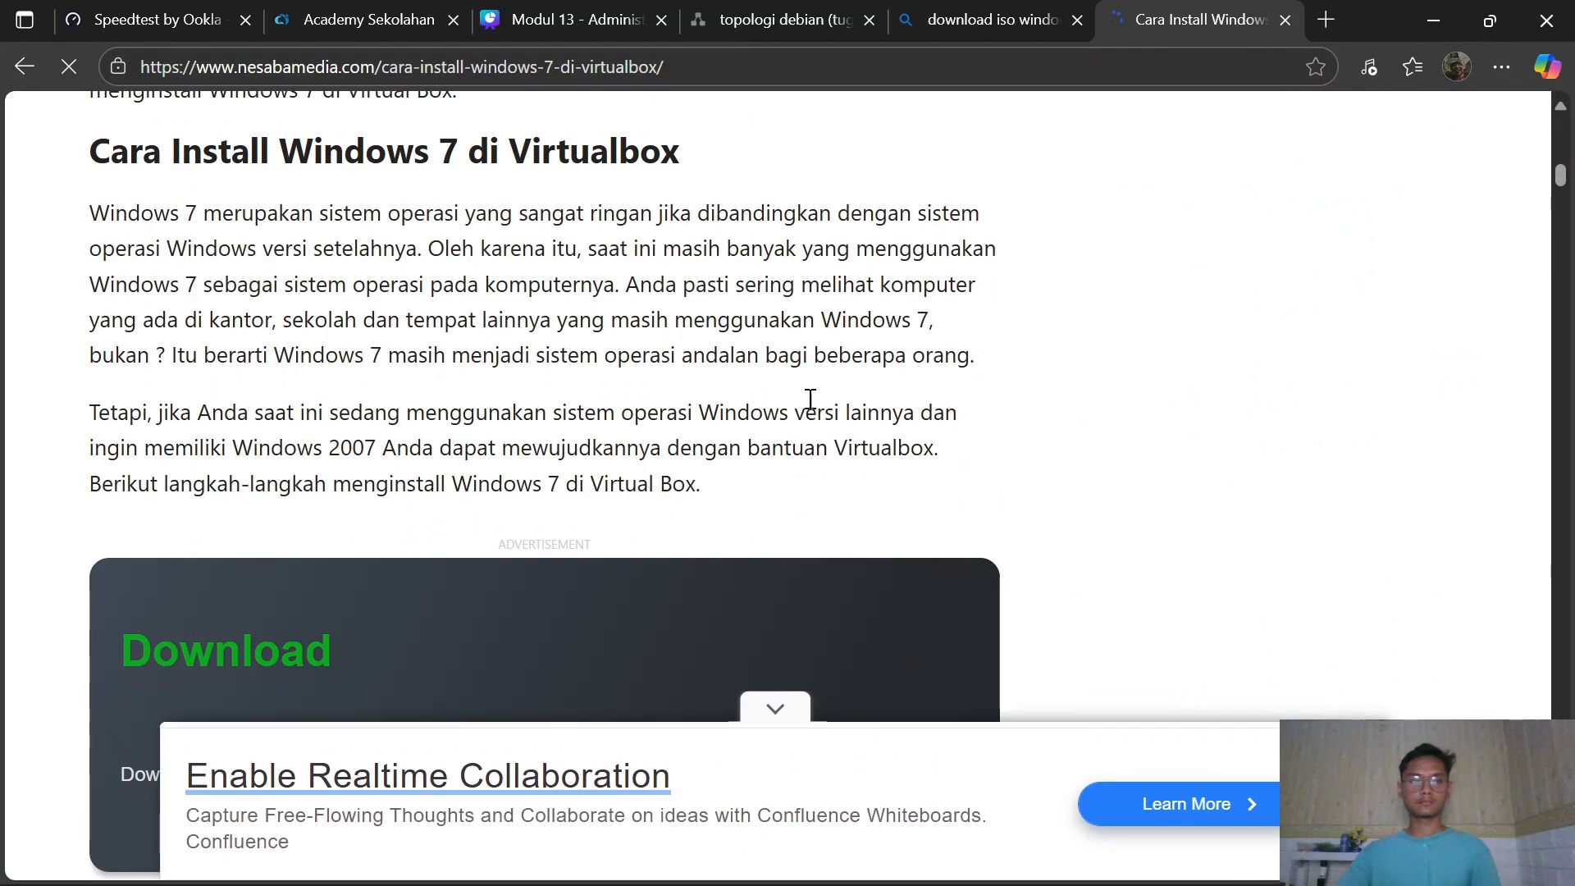
scroll(810, 399, down, 7)
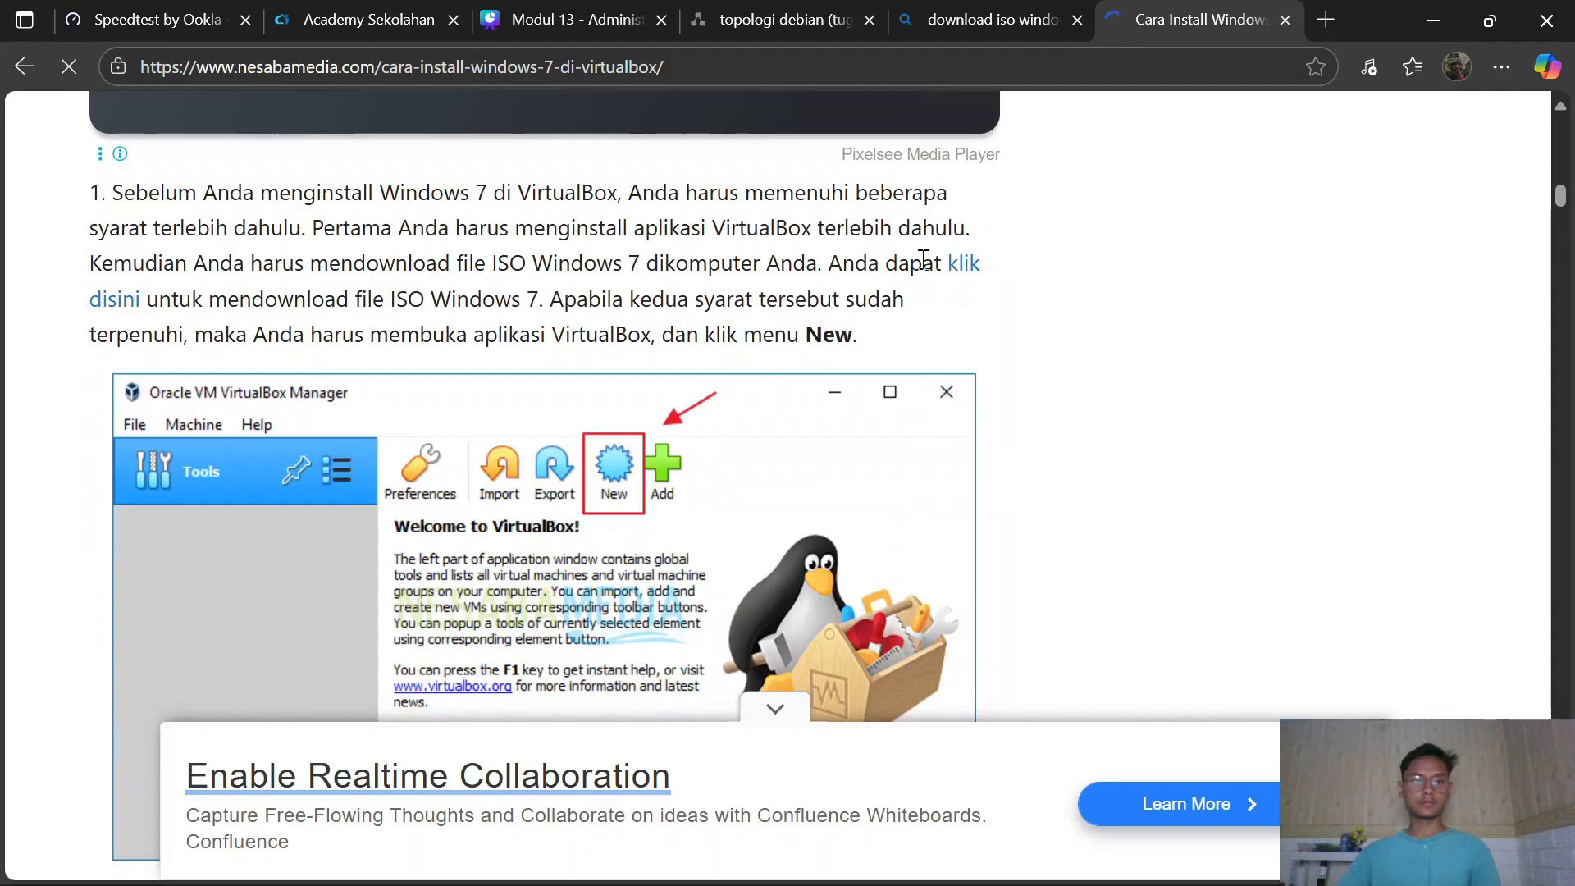
scroll(367, 312, up, 1)
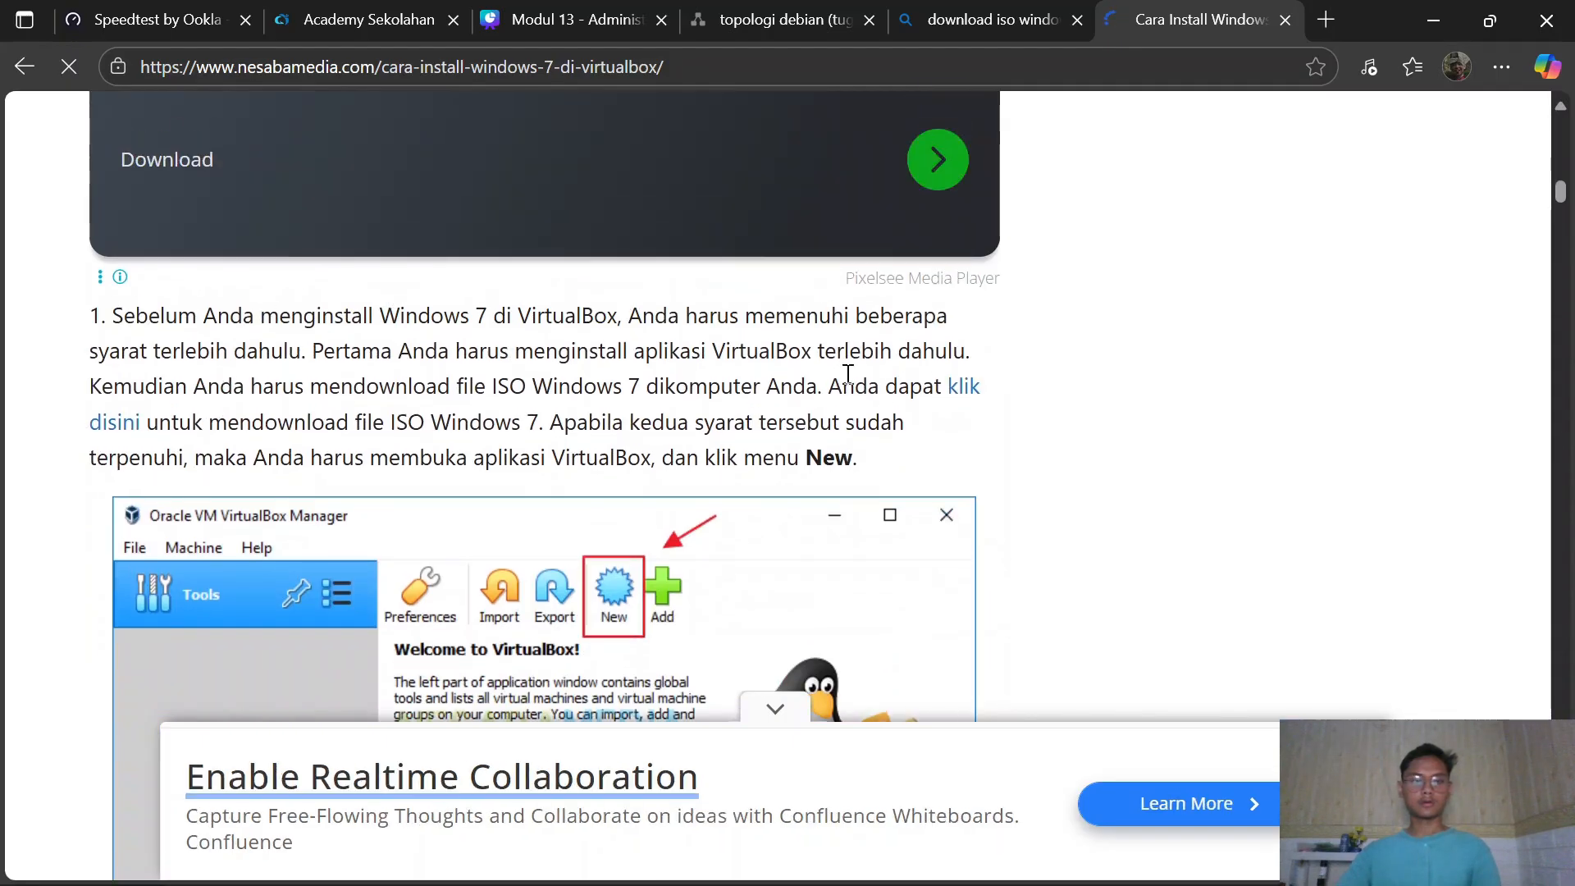
click(959, 389)
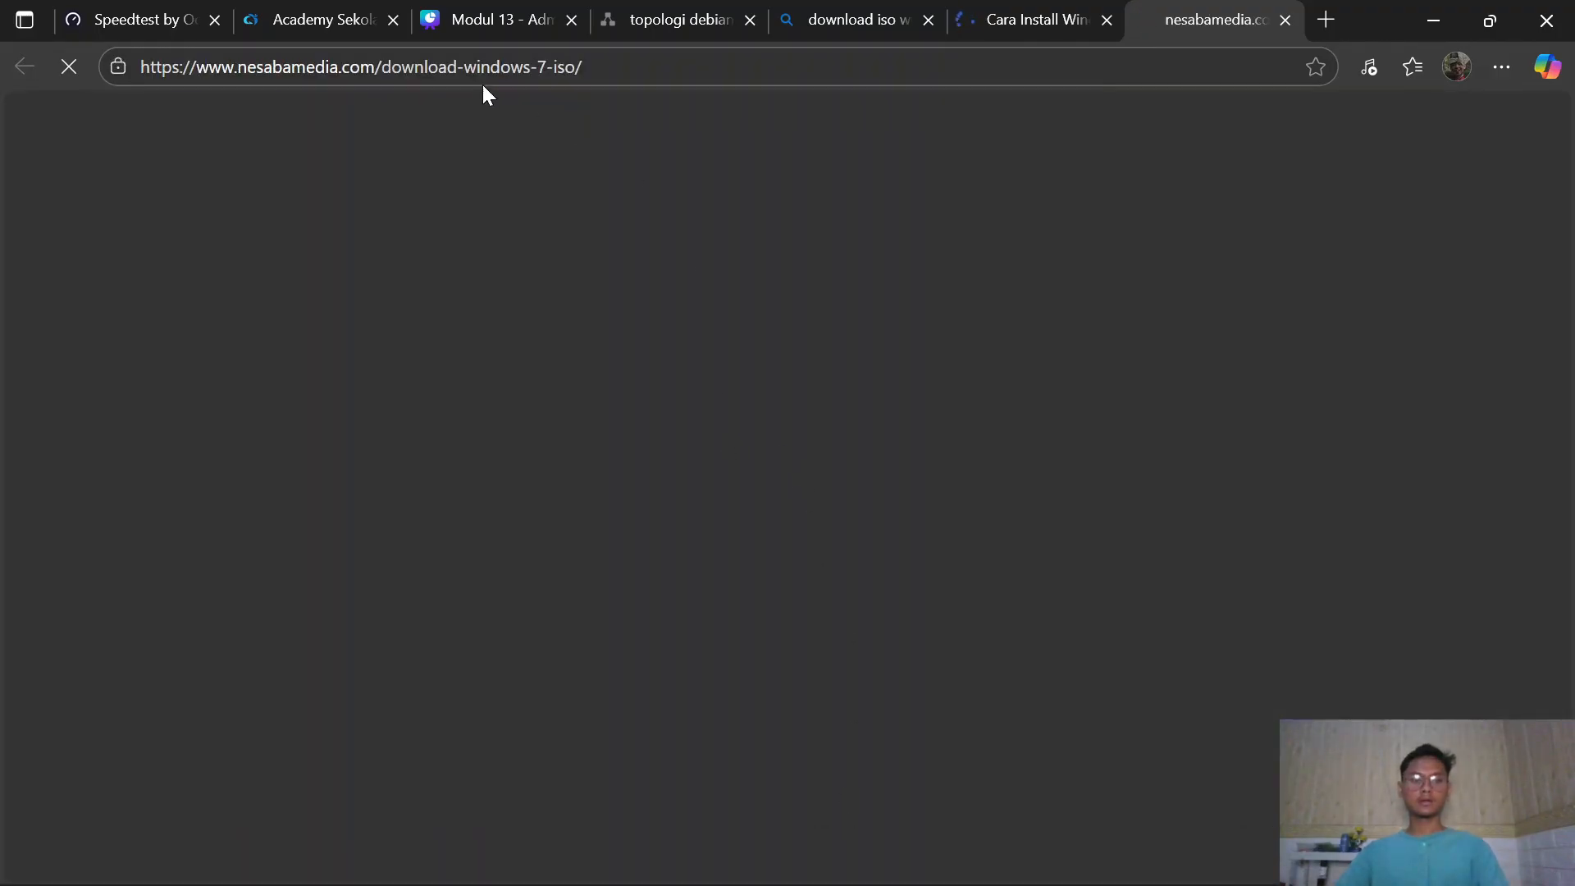
drag(447, 66, 588, 68)
click(620, 257)
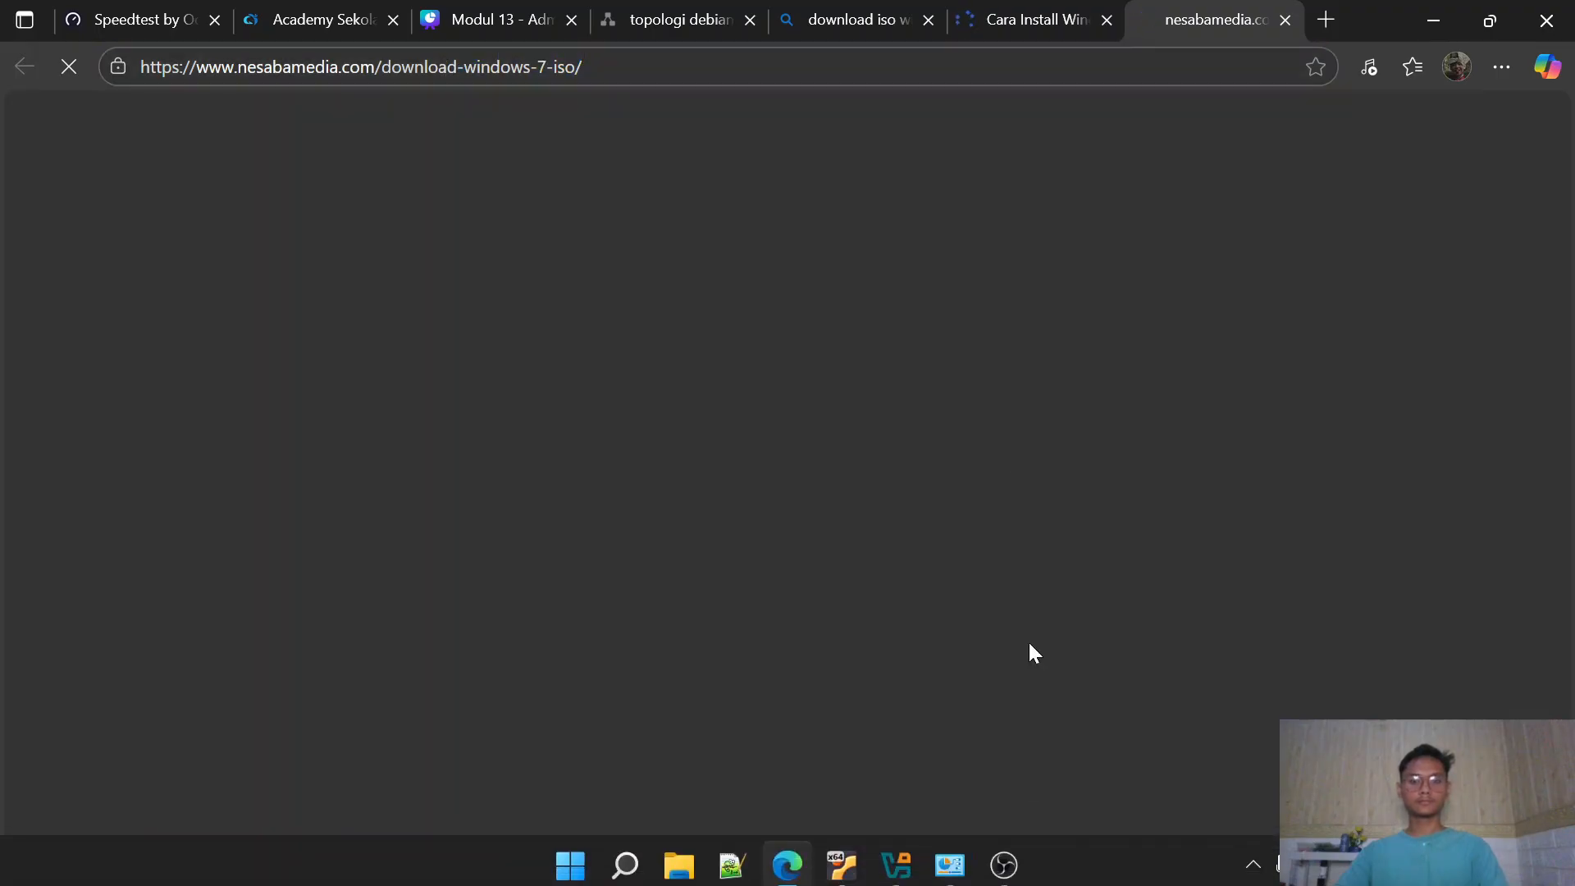
click(1005, 859)
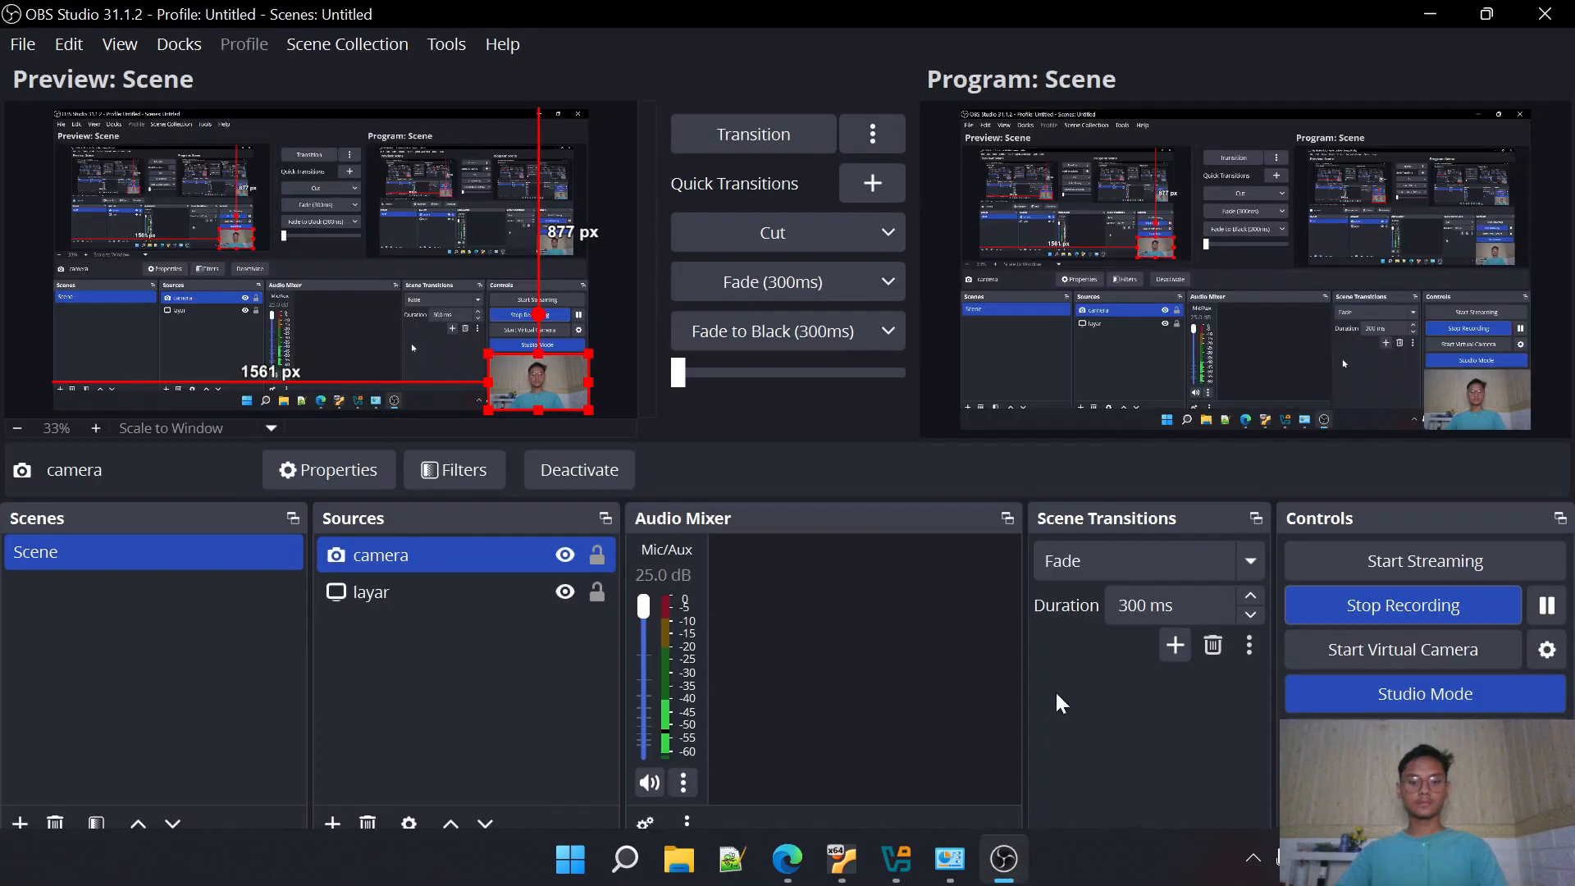
click(1431, 14)
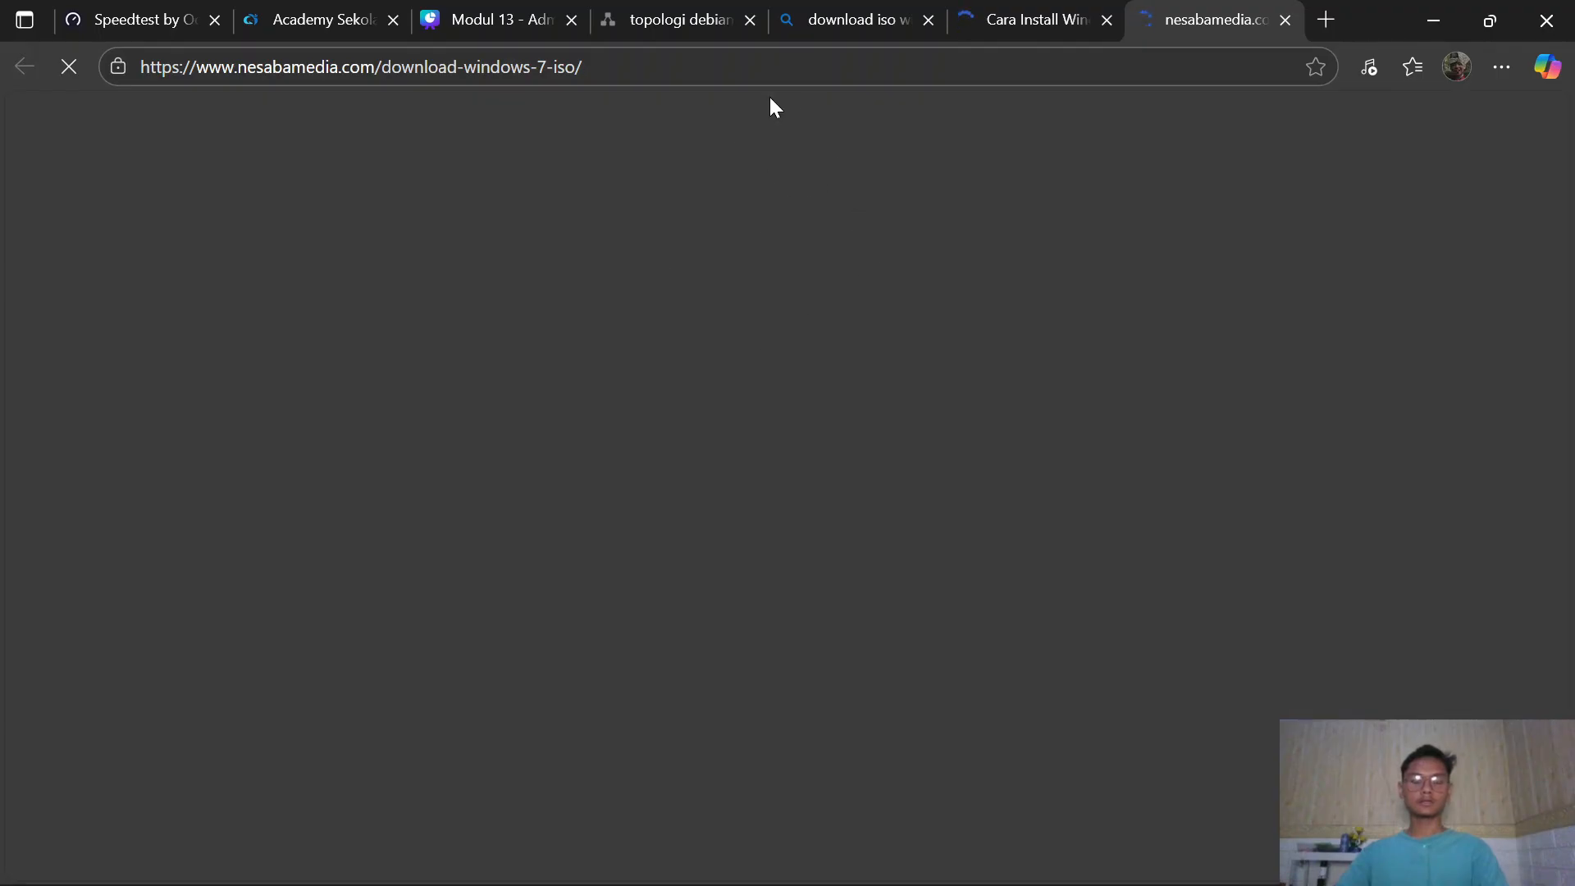
Switch back to VirtualBox and choose WIND 7 from the Windows folder as the new machine's ISO image
click(1067, 15)
click(1431, 16)
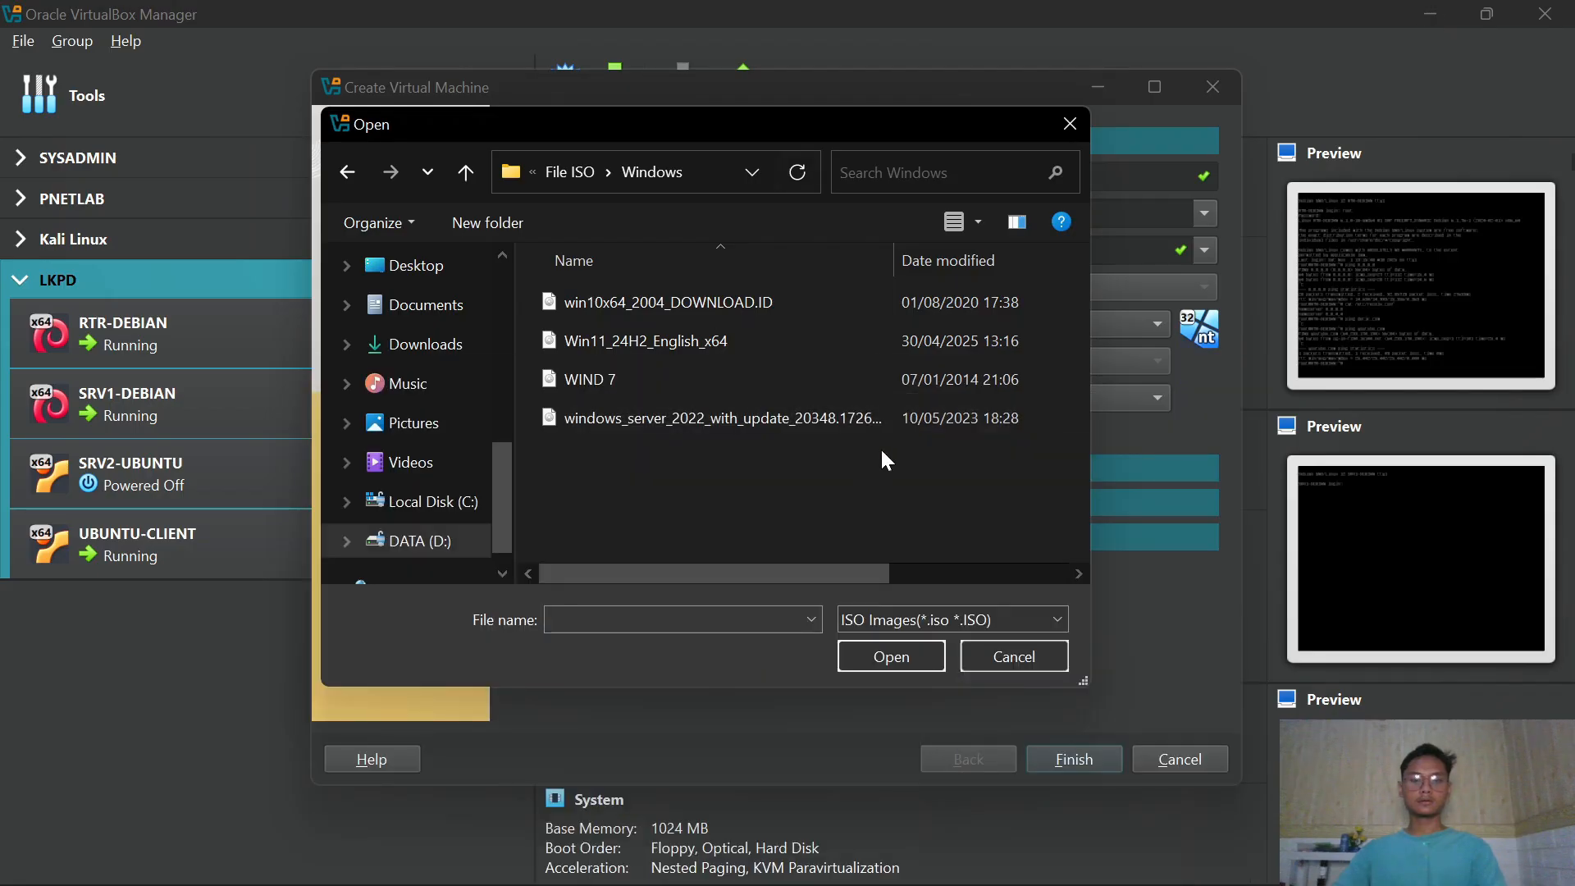
click(615, 379)
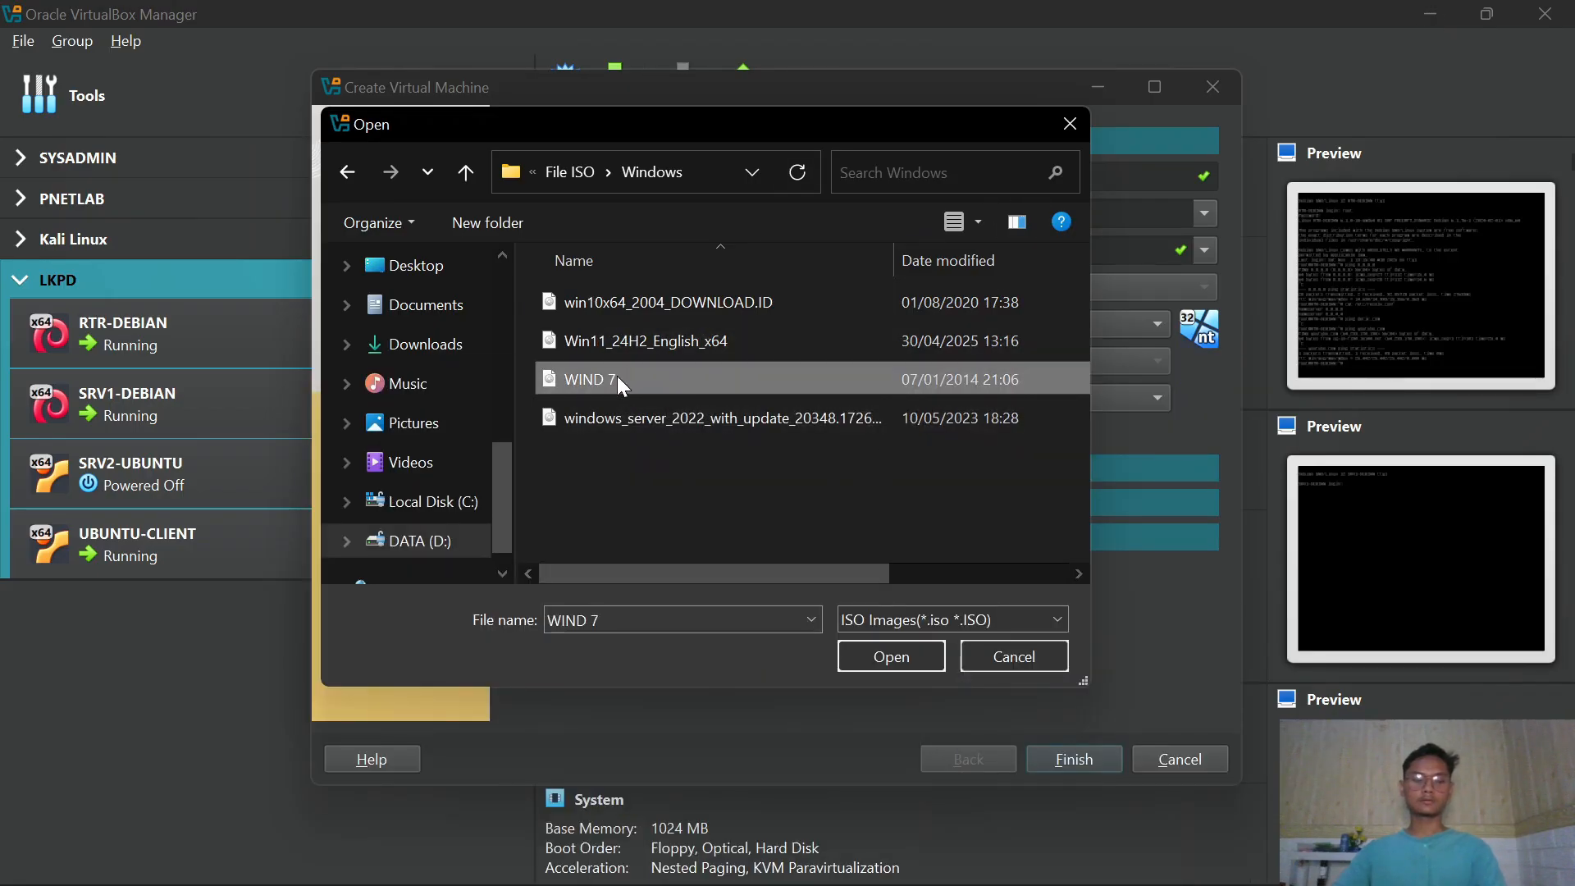
click(888, 658)
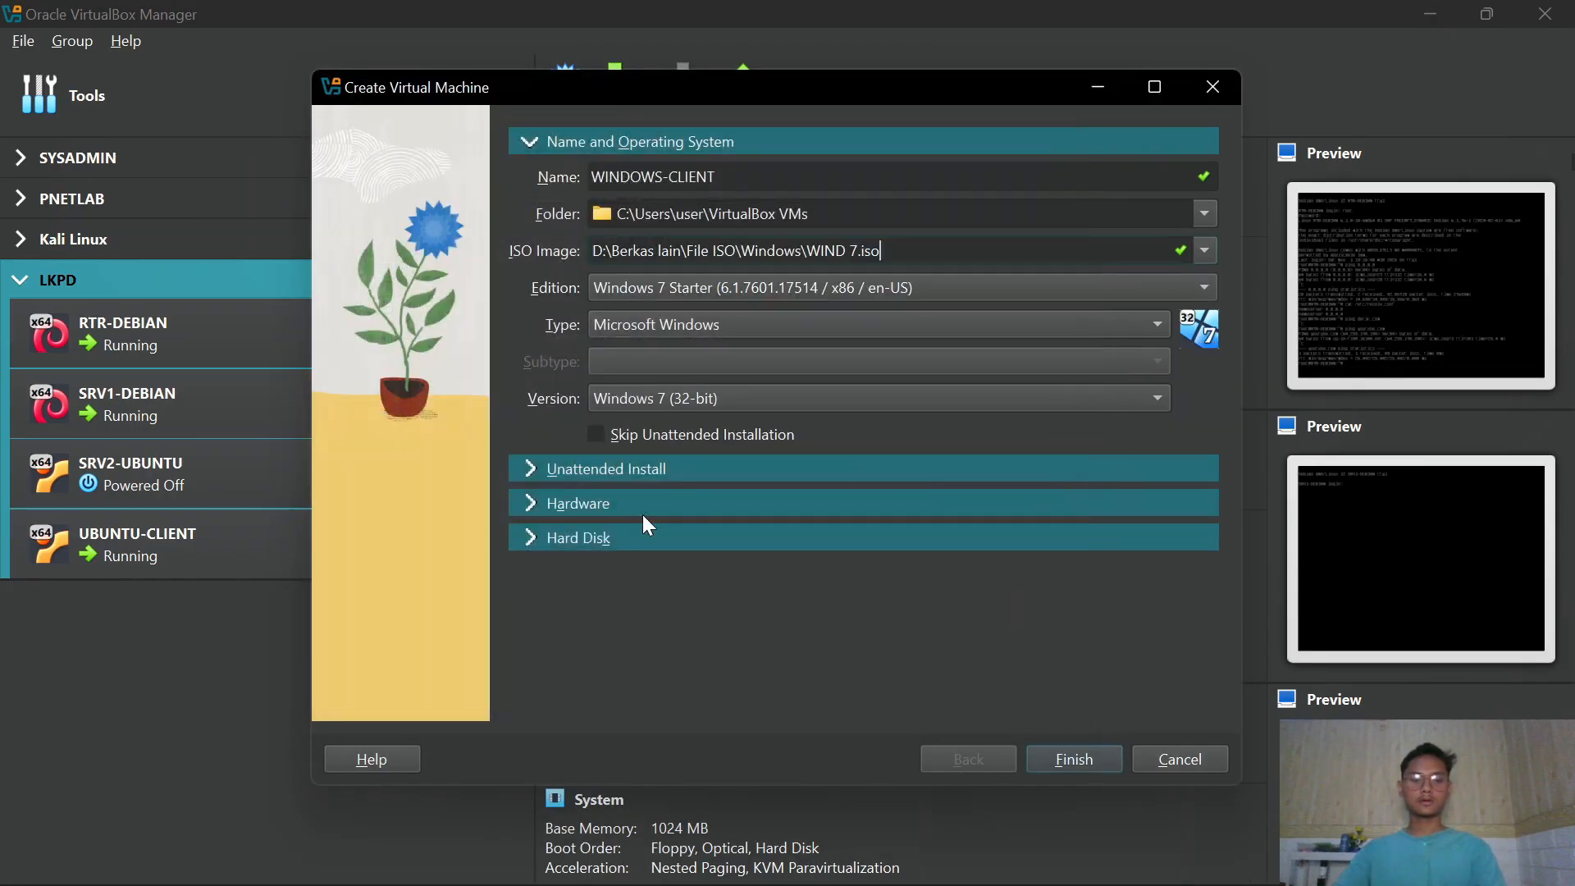
Give the new machine 3072 MB of base memory and a 20 GB virtual hard disk, and finish creating it
click(604, 504)
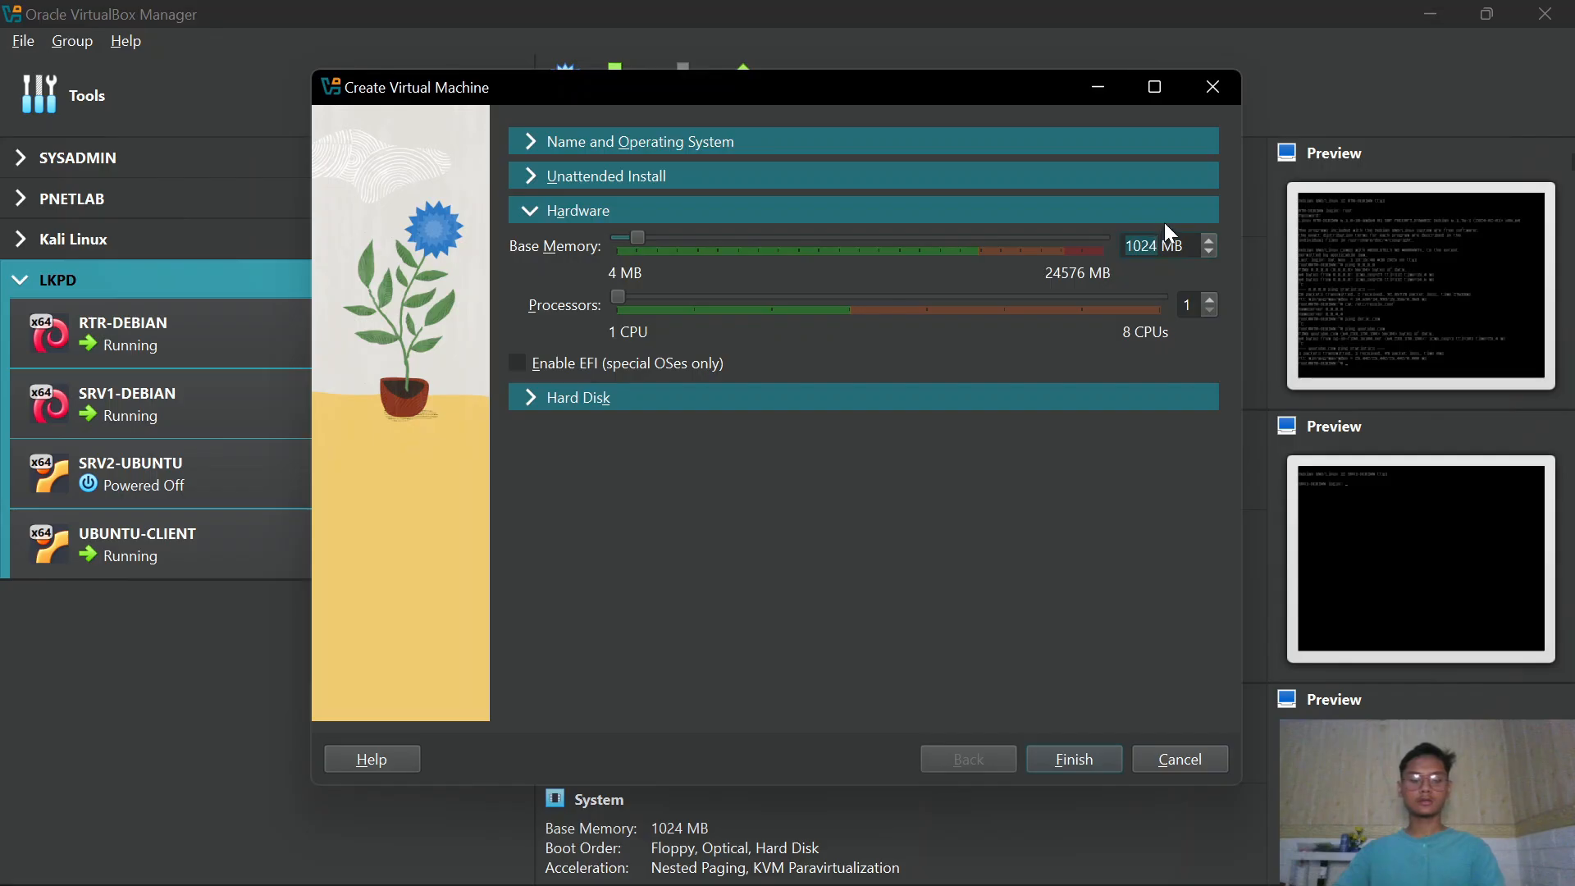
text(3072)
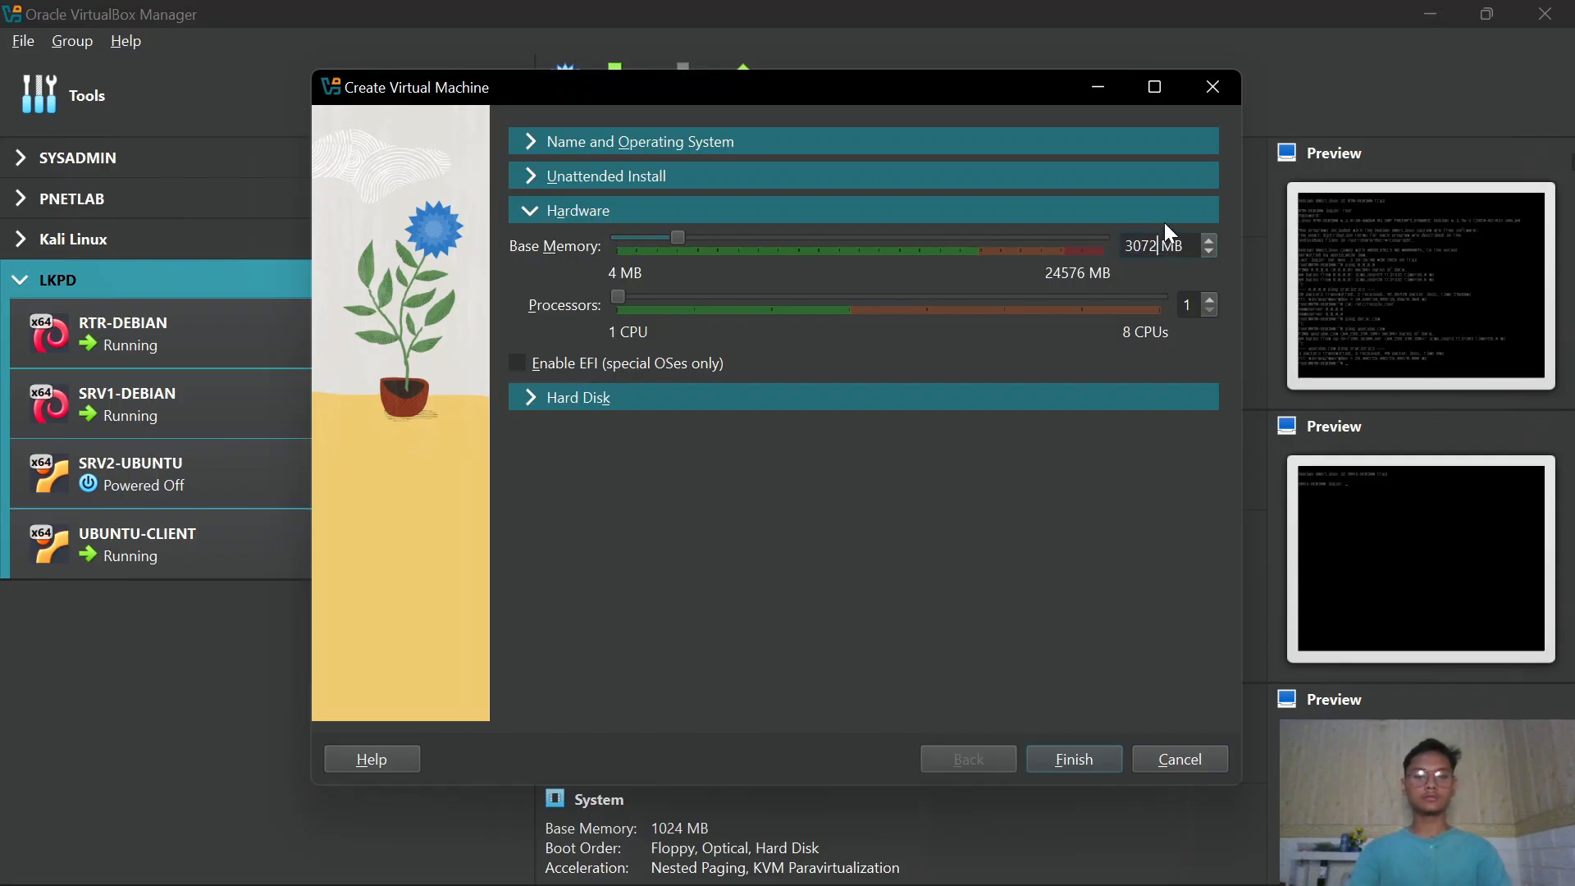
click(611, 399)
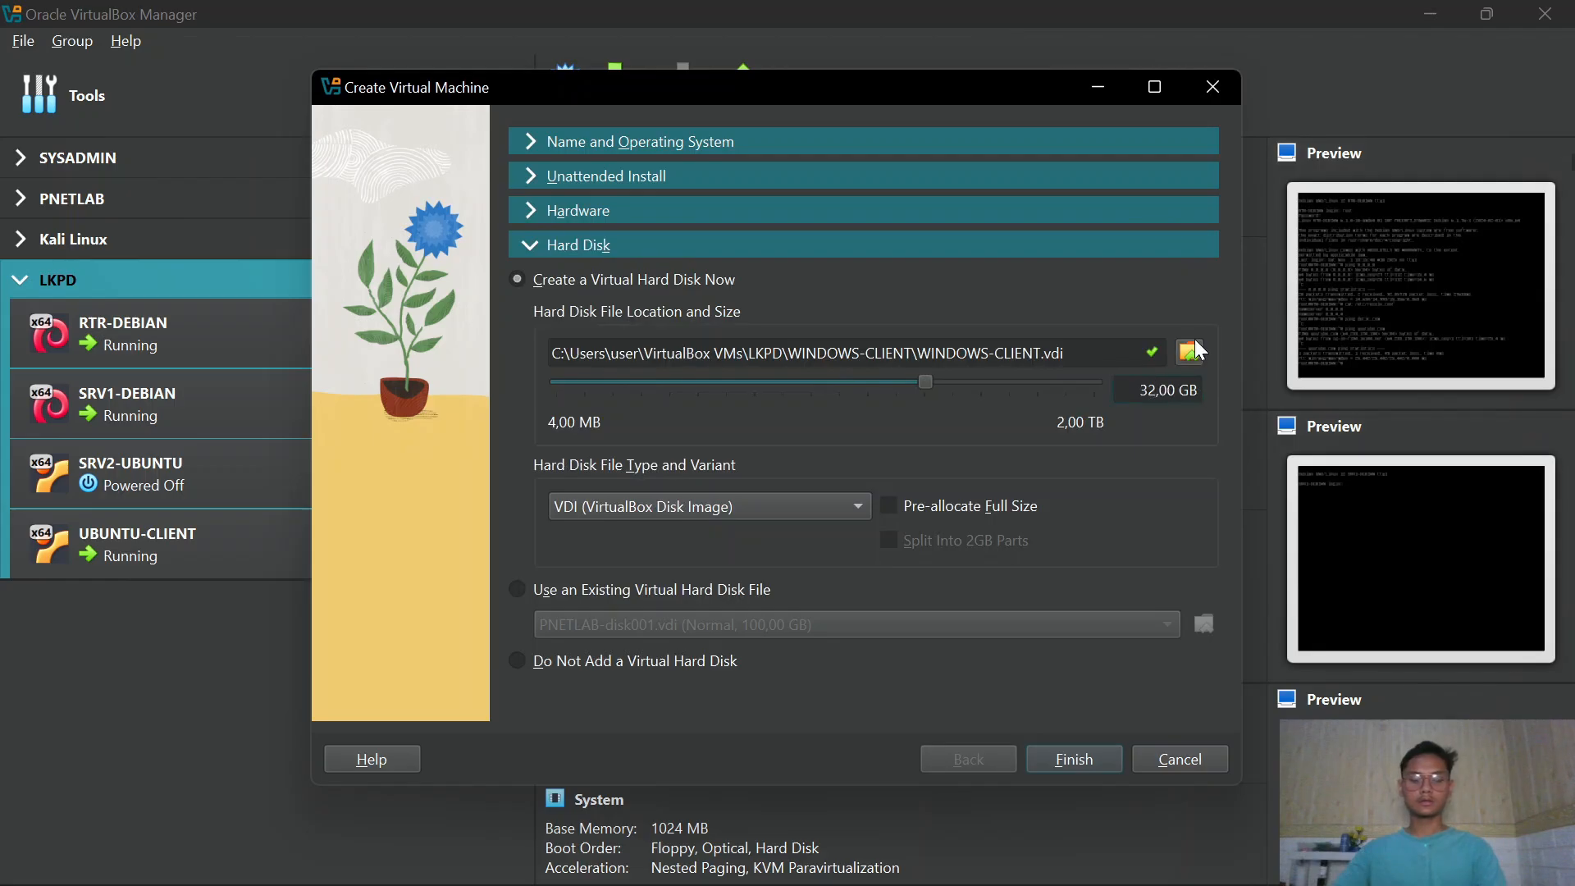
key(BackSpace)
key(BackSpace)
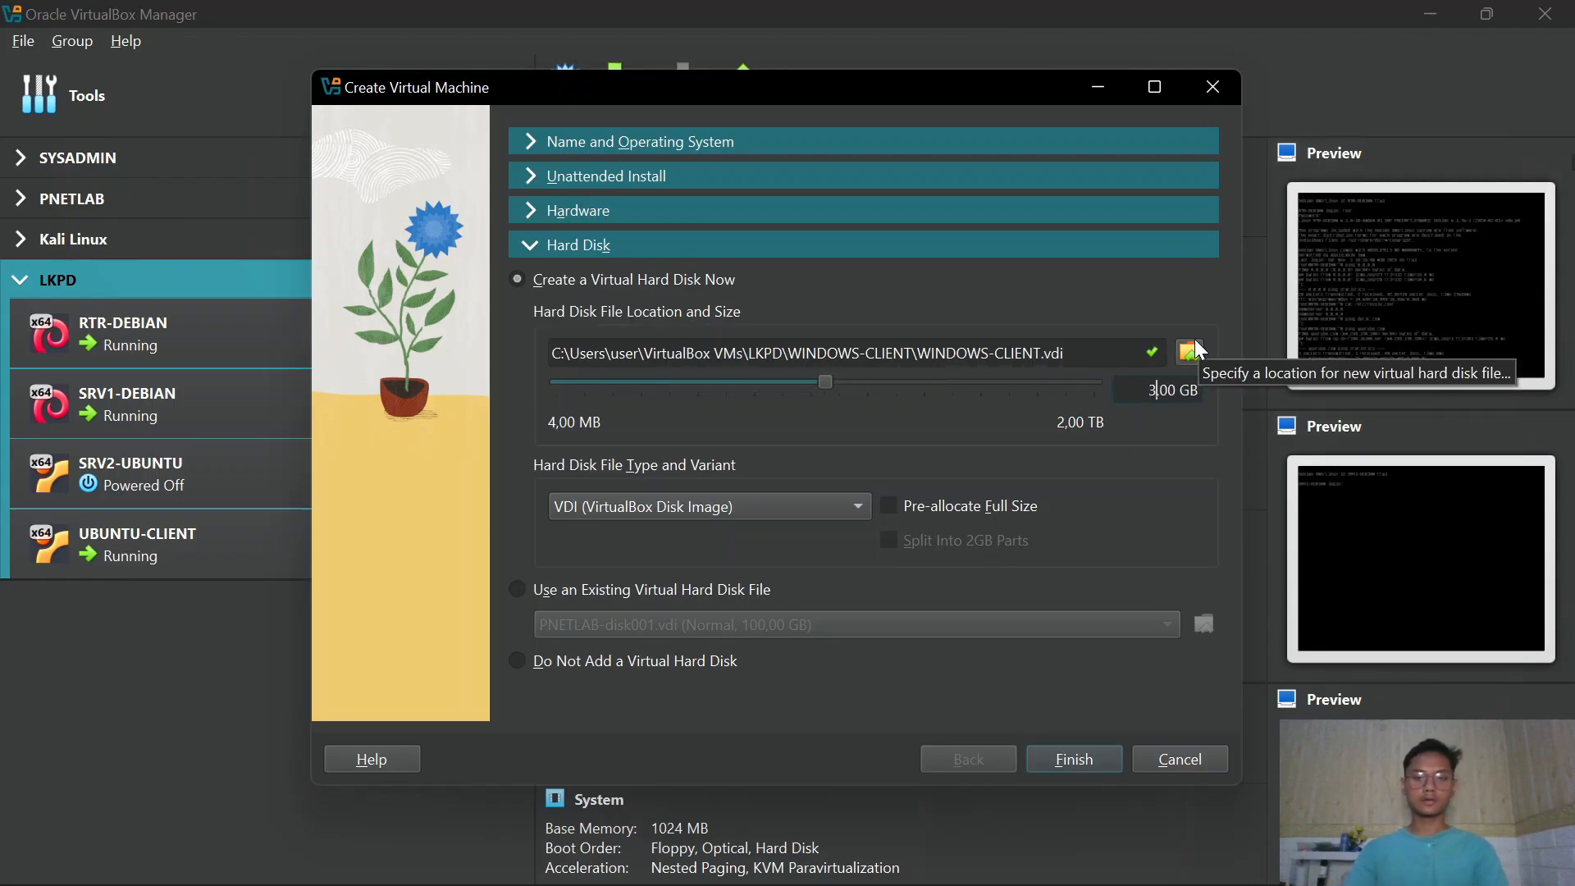
text(30)
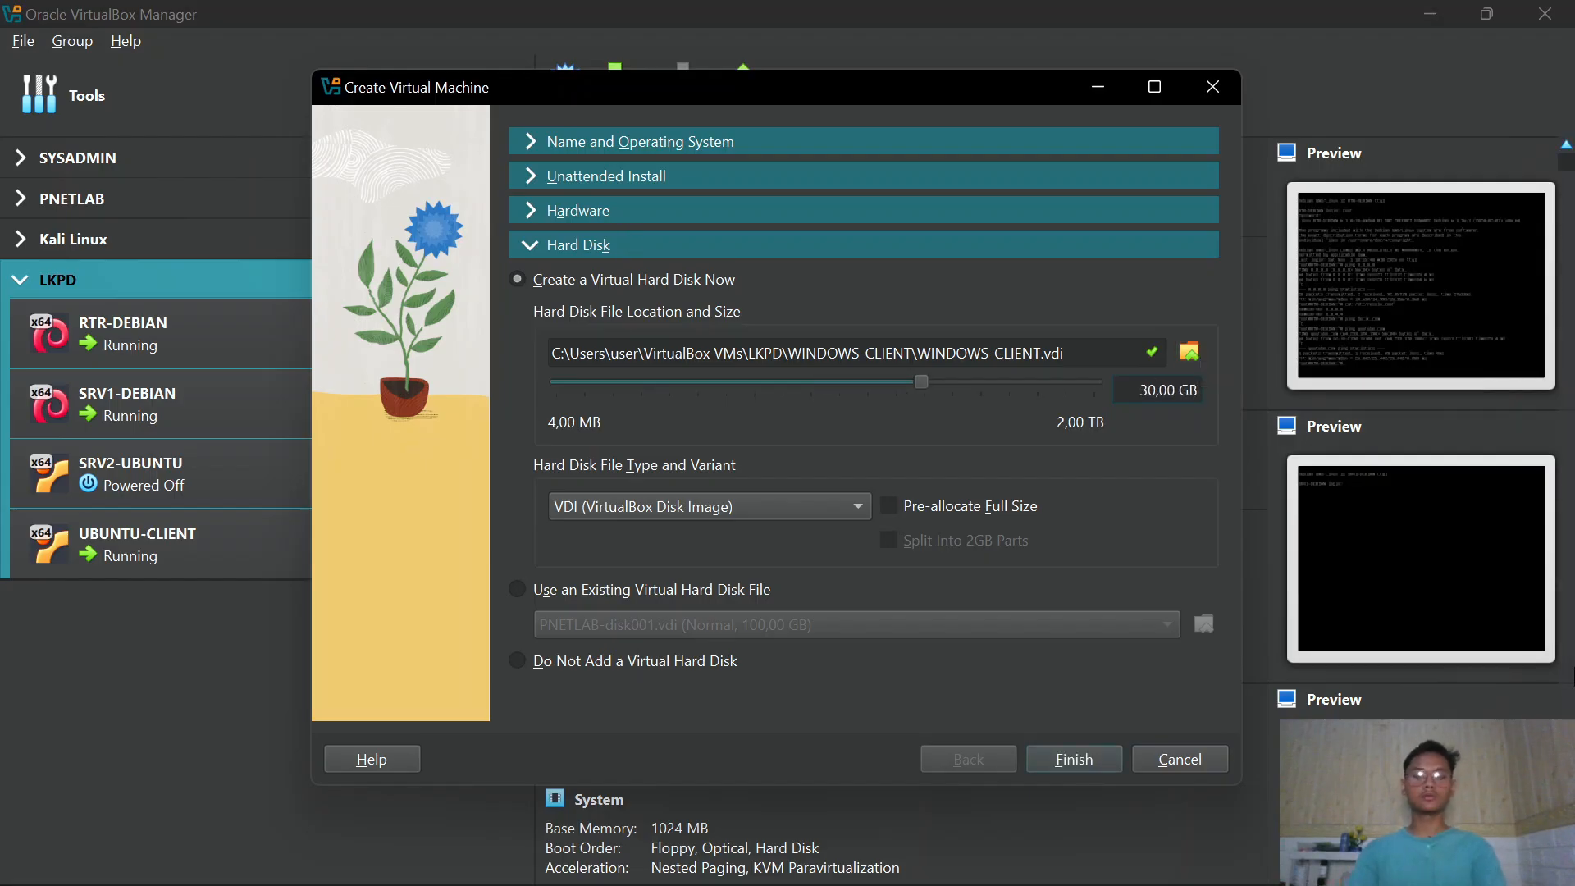
key(BackSpace)
text(2)
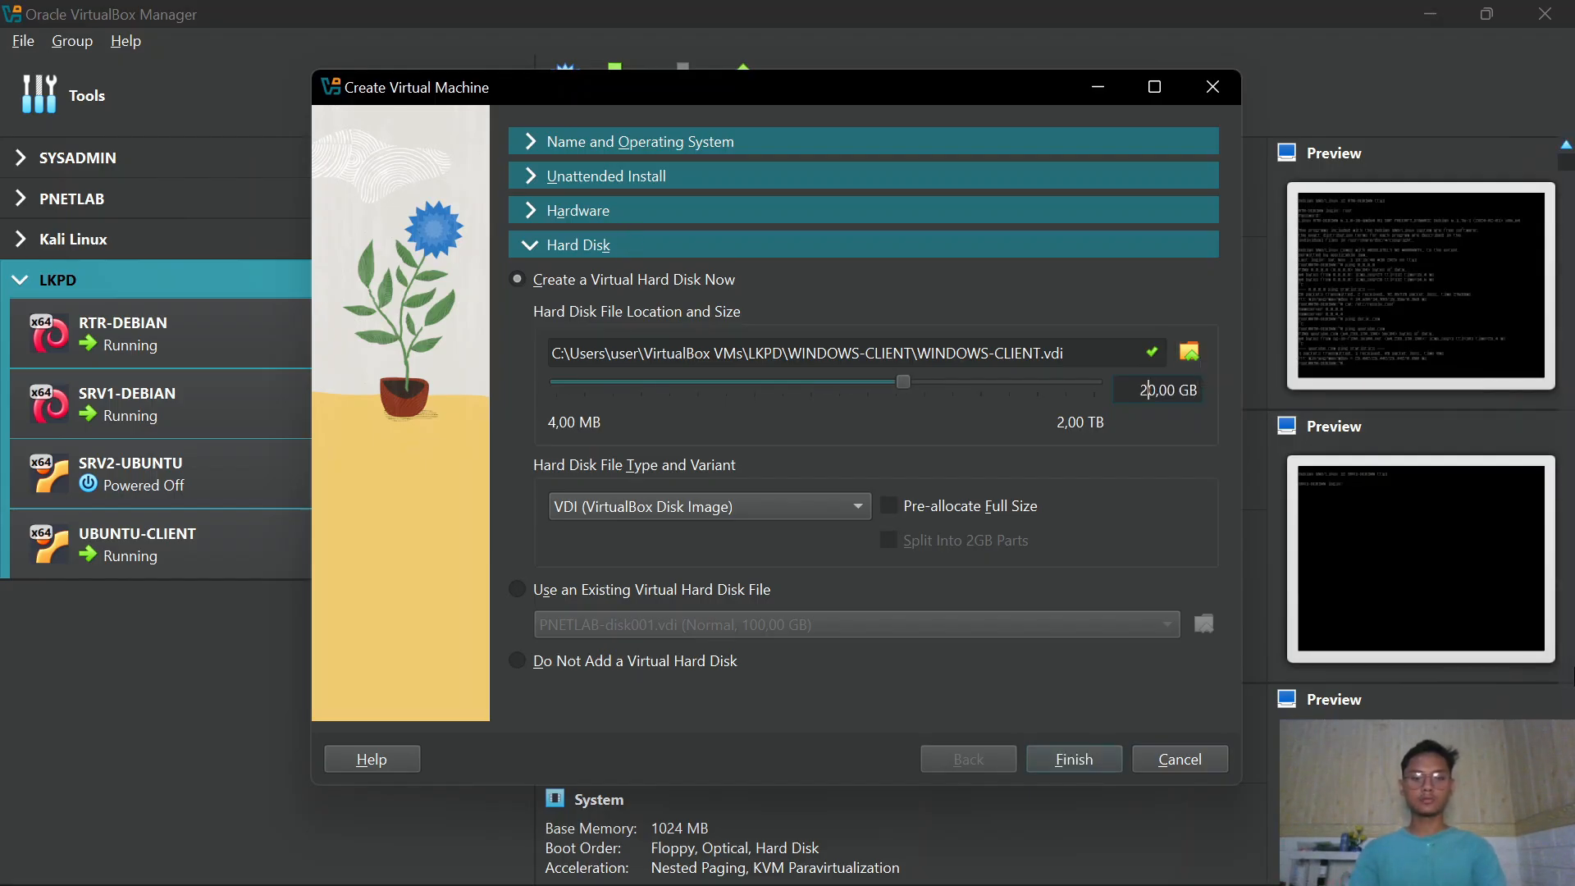
click(1074, 759)
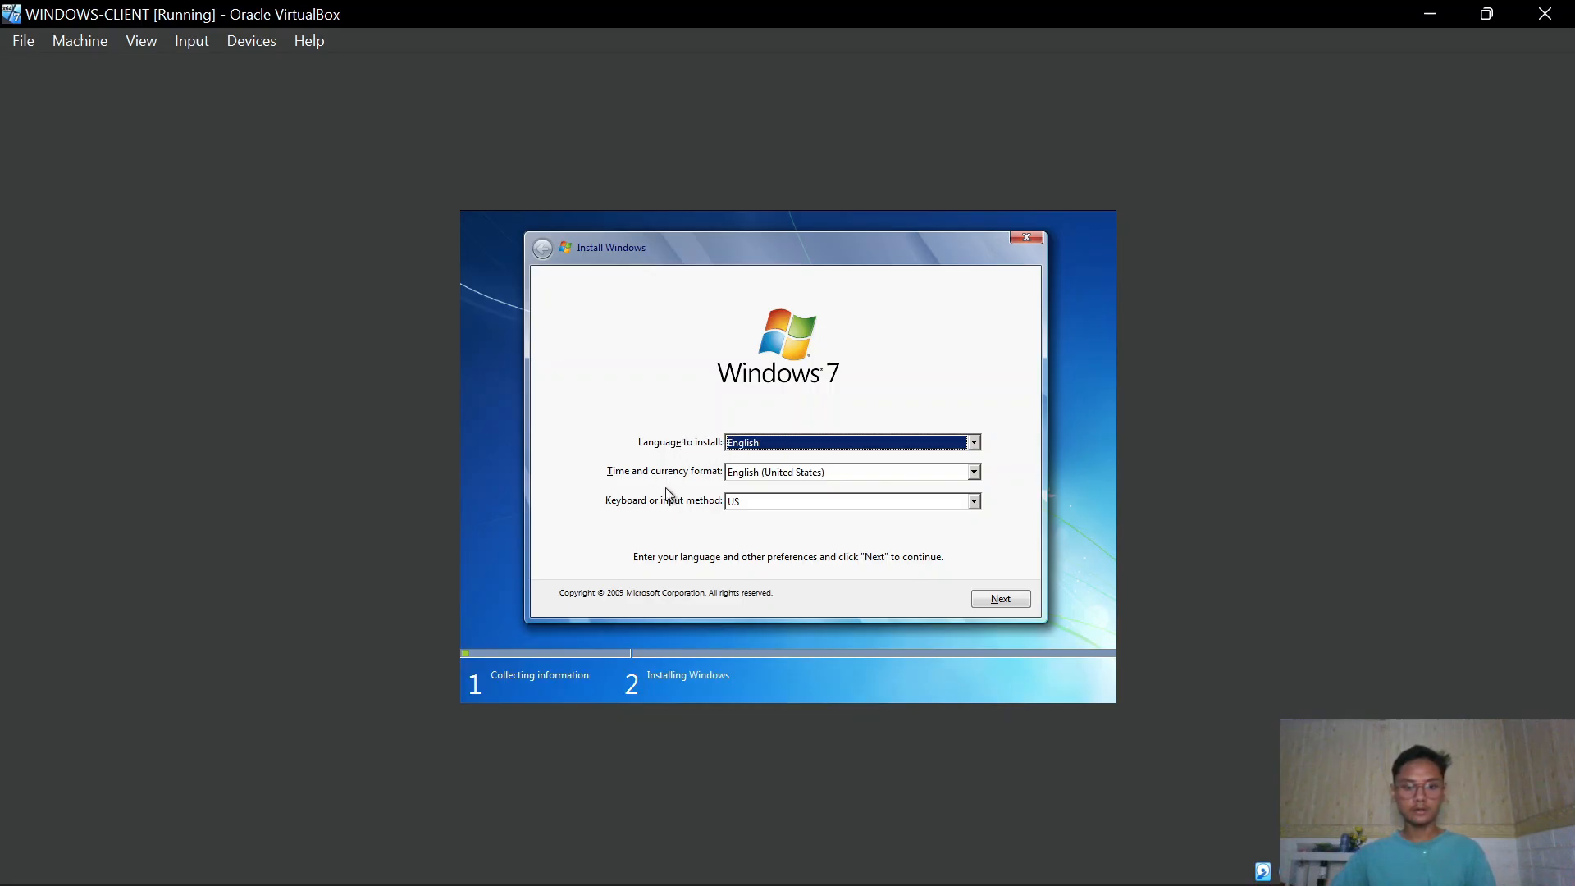
Accept the English language and US keyboard settings and choose Windows 7 Ultimate x86 for installation
click(1001, 599)
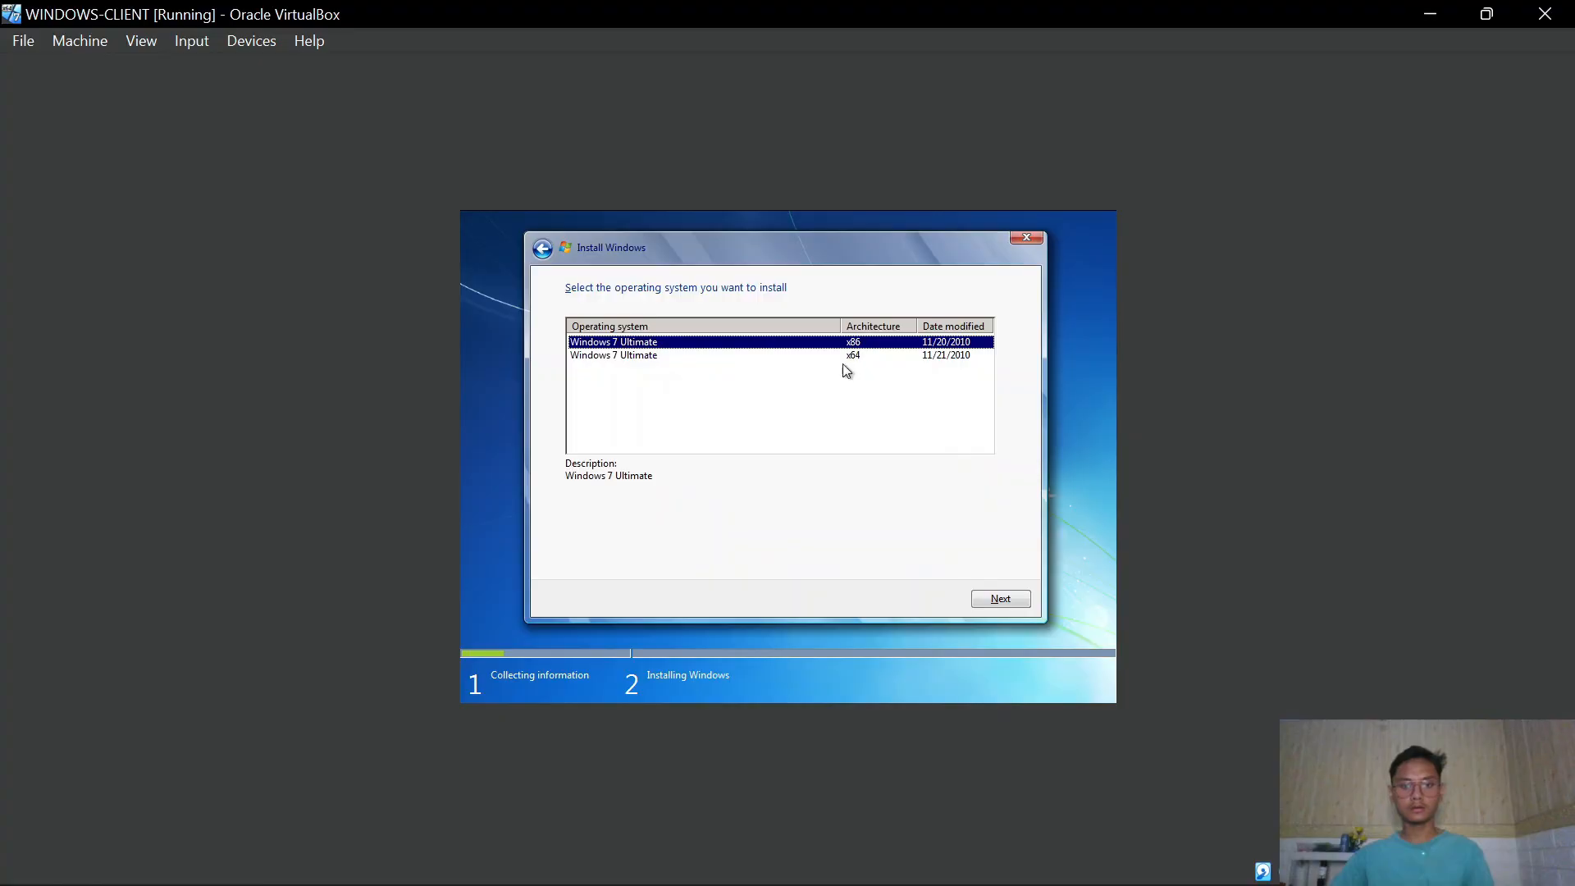
click(1000, 599)
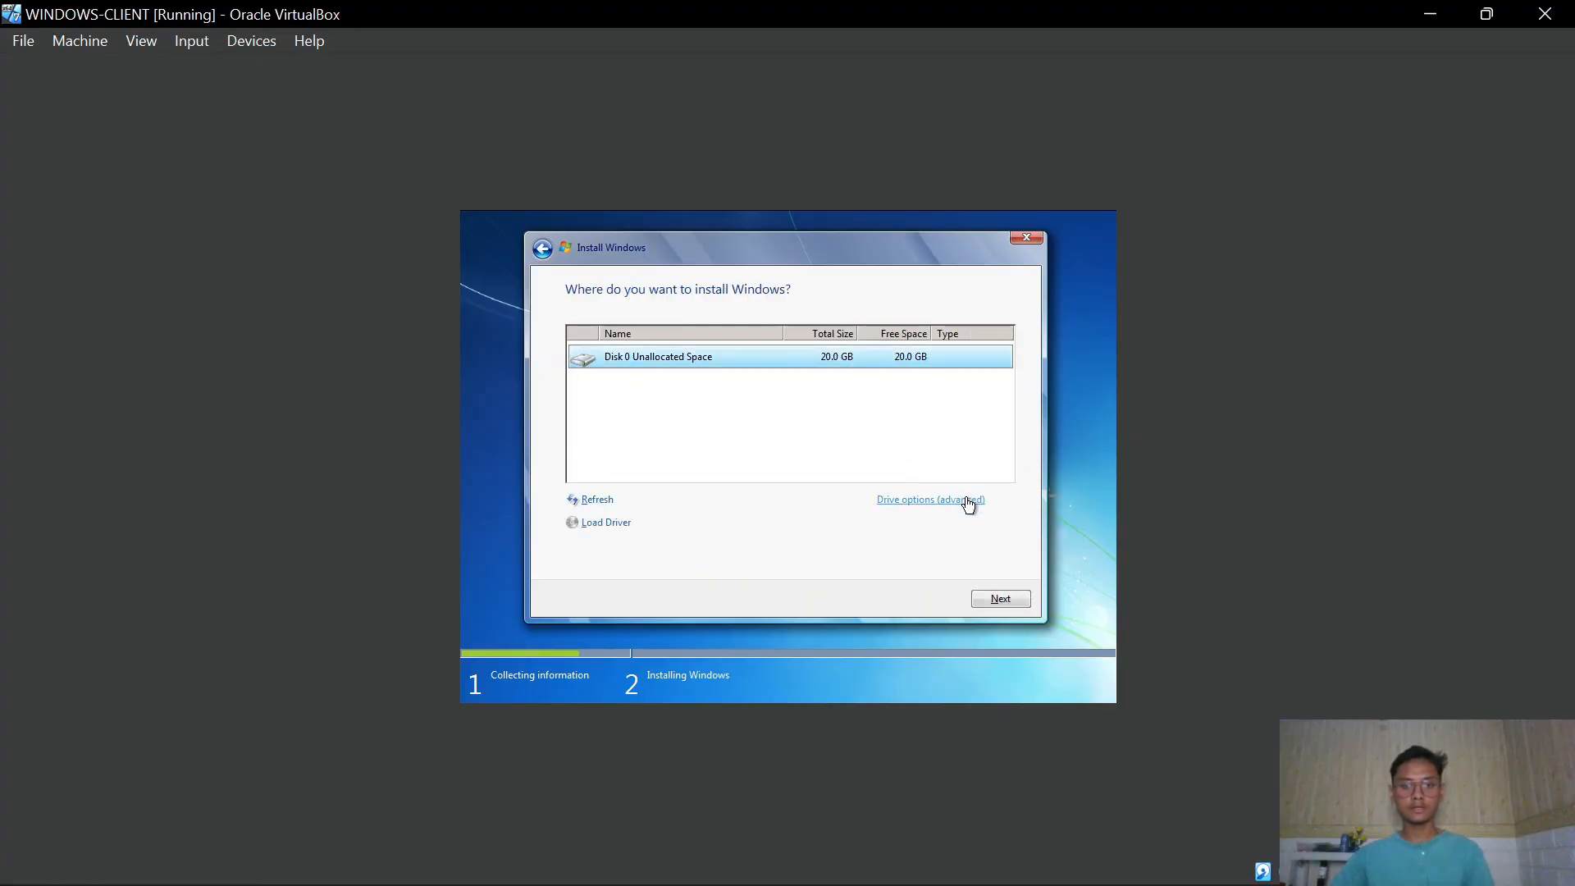
Show the advanced drive options and start a new partition on Disk 0's unallocated space
click(909, 502)
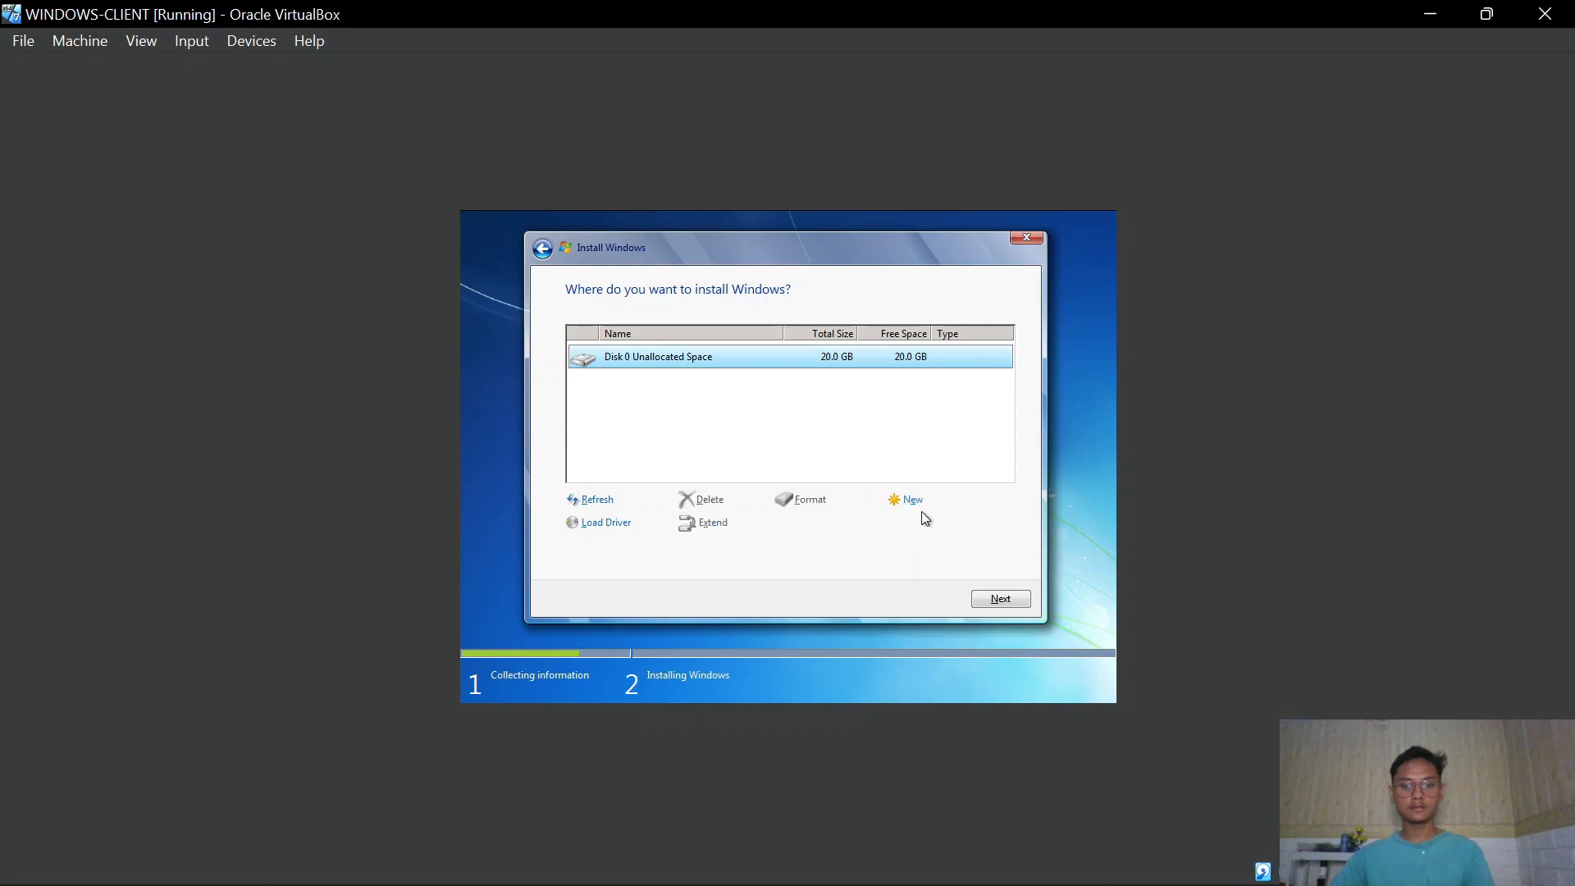
click(915, 506)
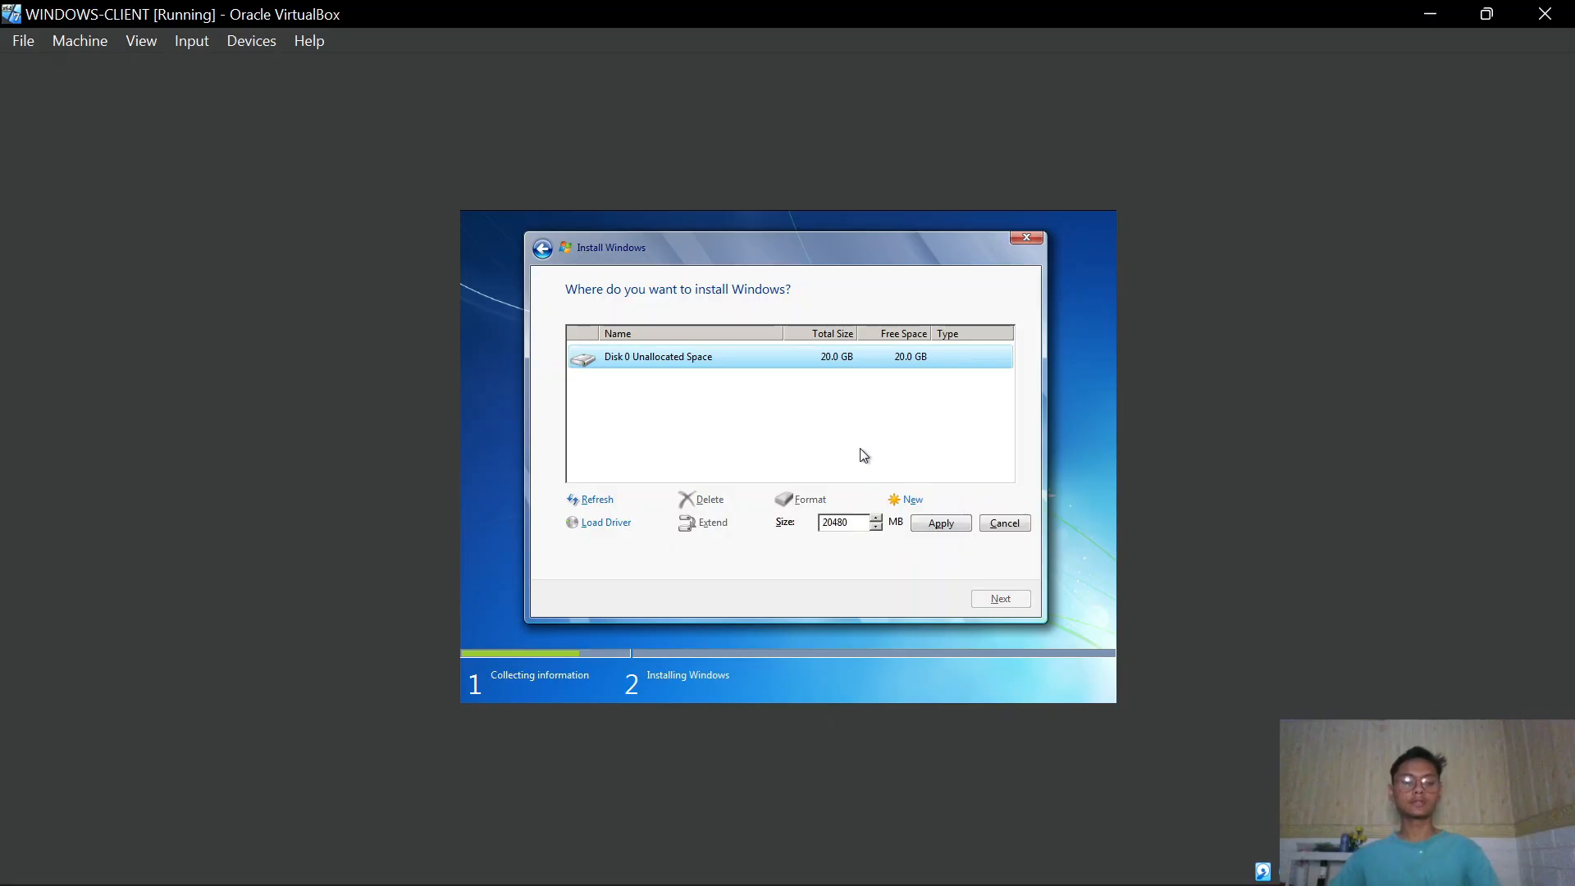
double_click(854, 523)
Switch to Calculator, multiply 1024 by 10 to work out the partition size in MB, and return to the virtual machine
click(605, 876)
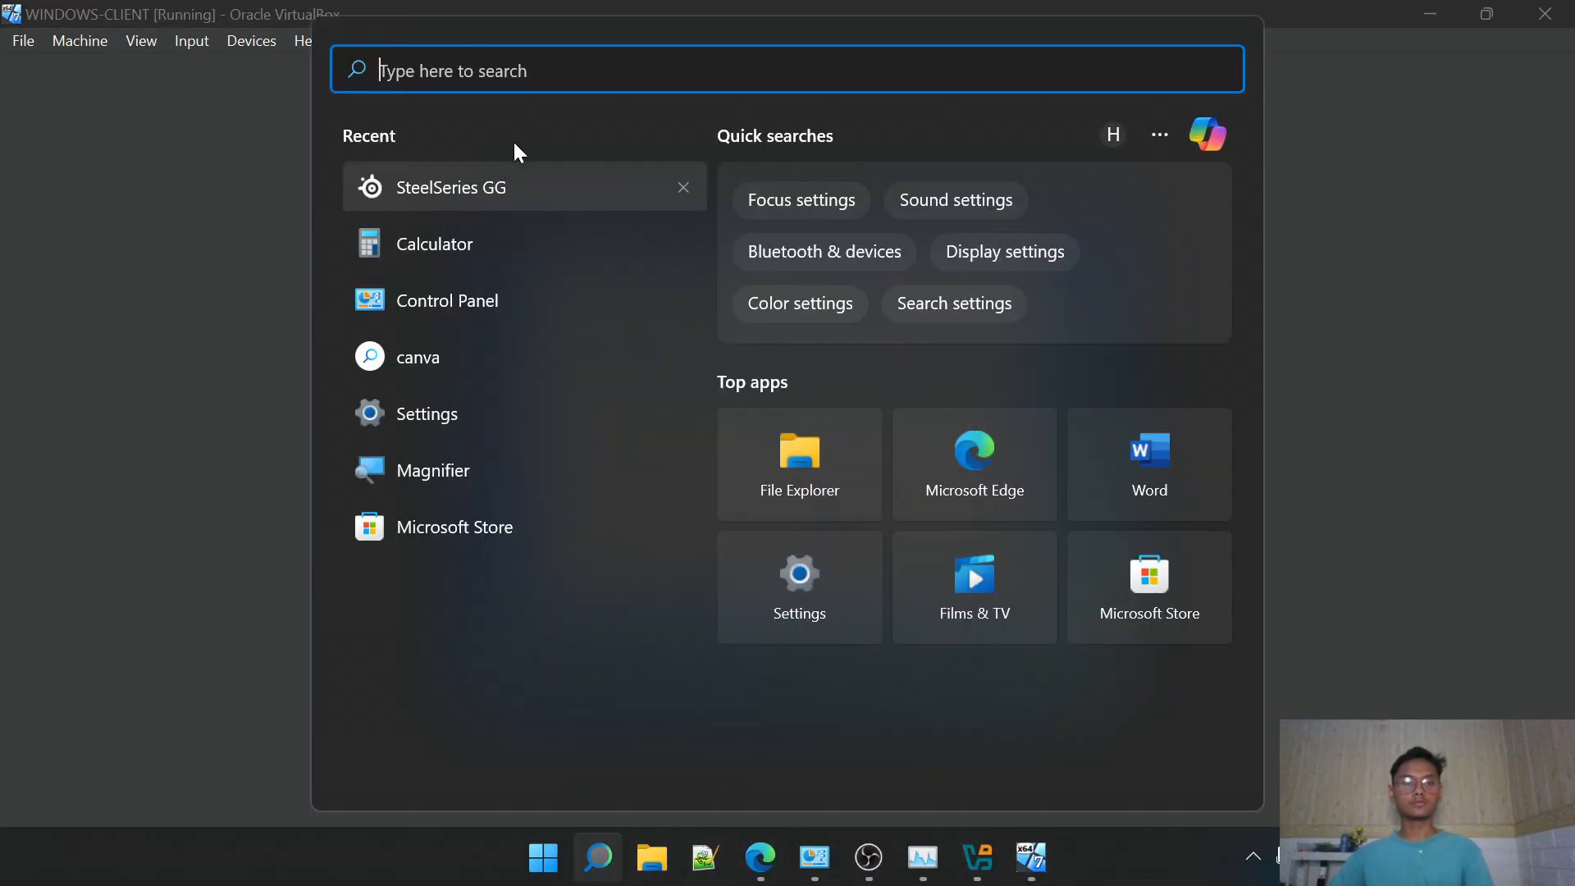
click(487, 253)
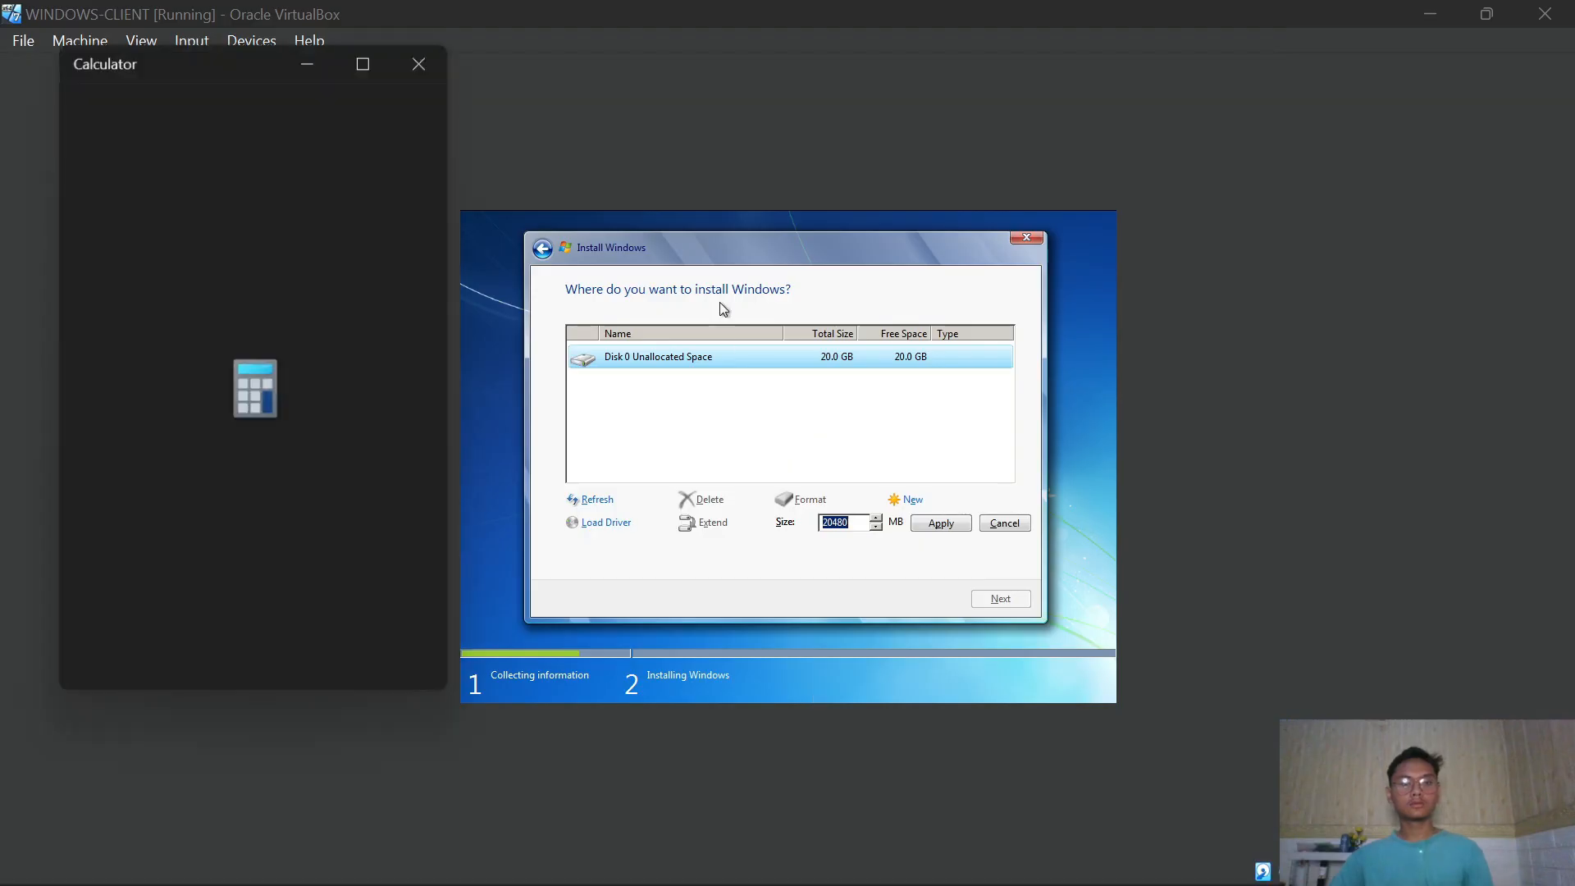
text(1)
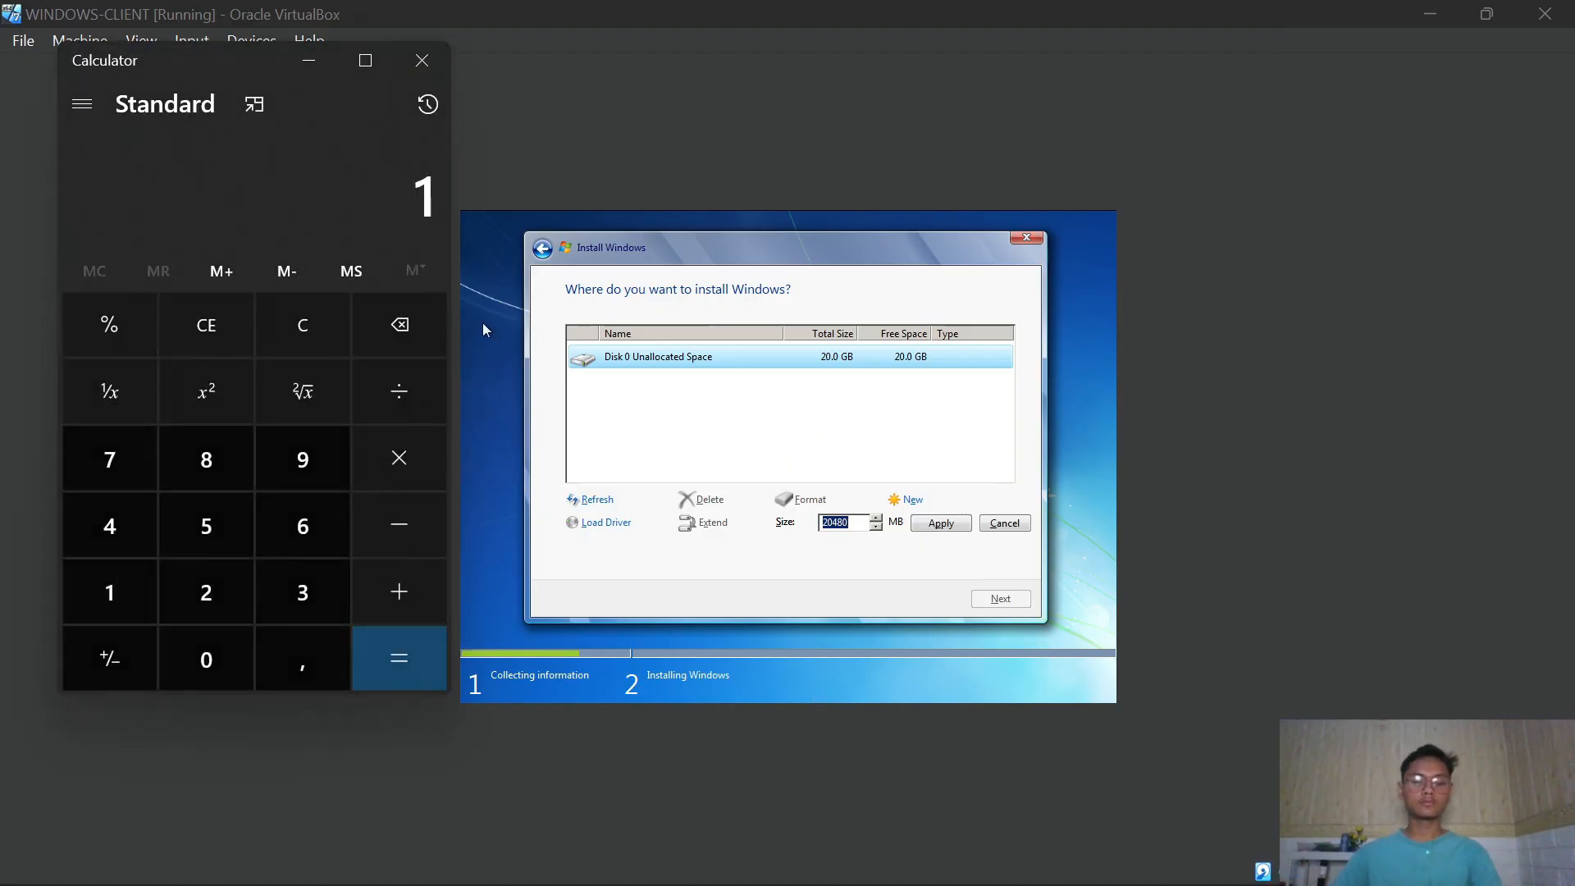
text(.024)
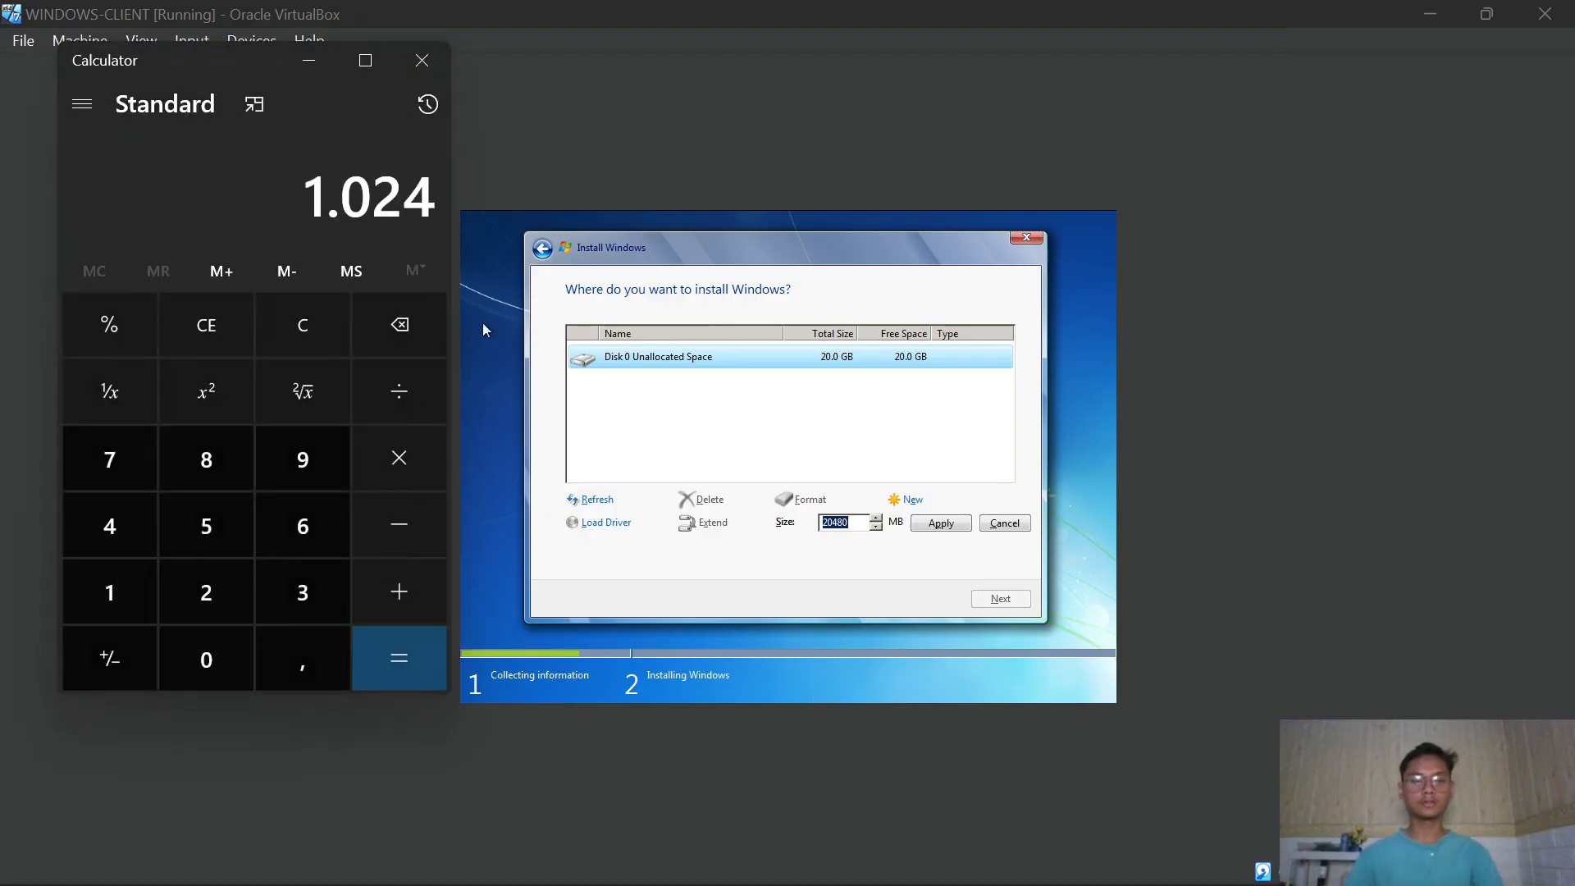
click(410, 453)
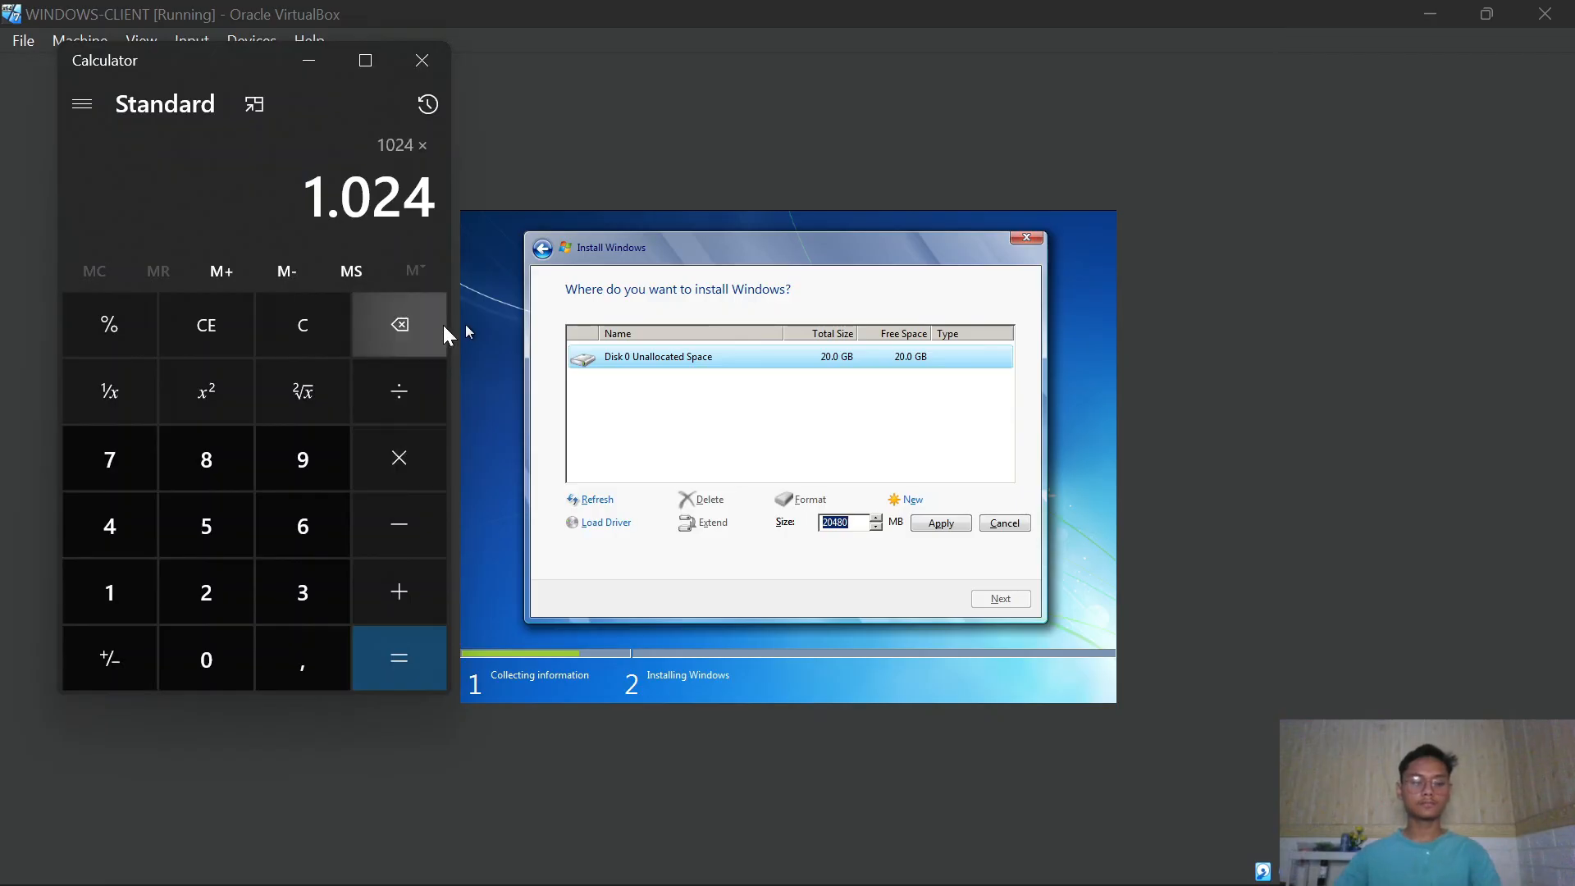
text(10)
key(Return)
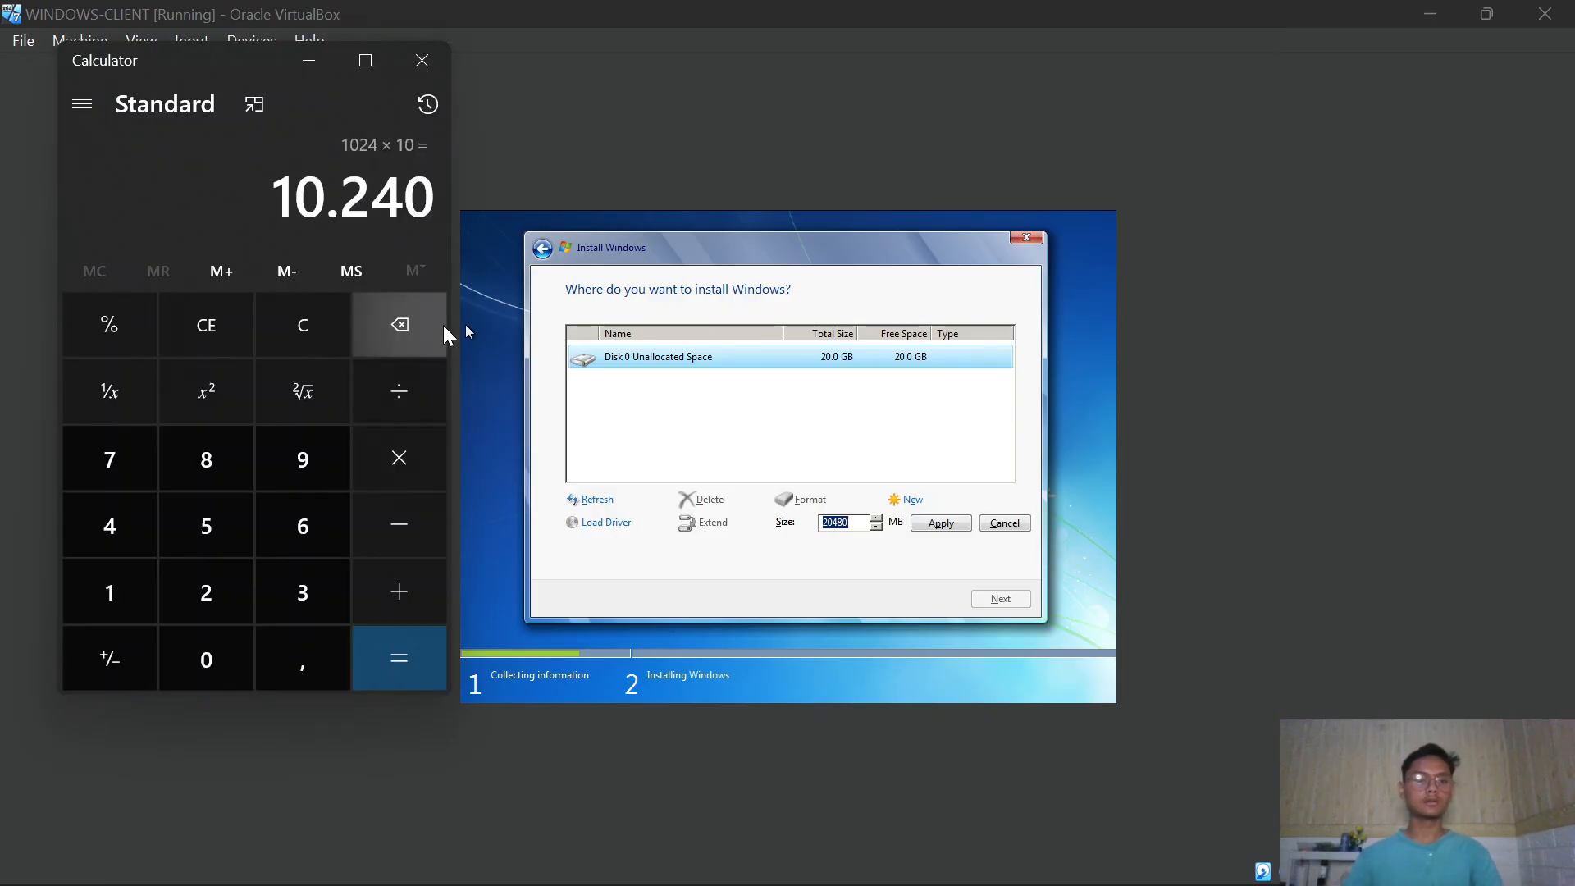
click(310, 61)
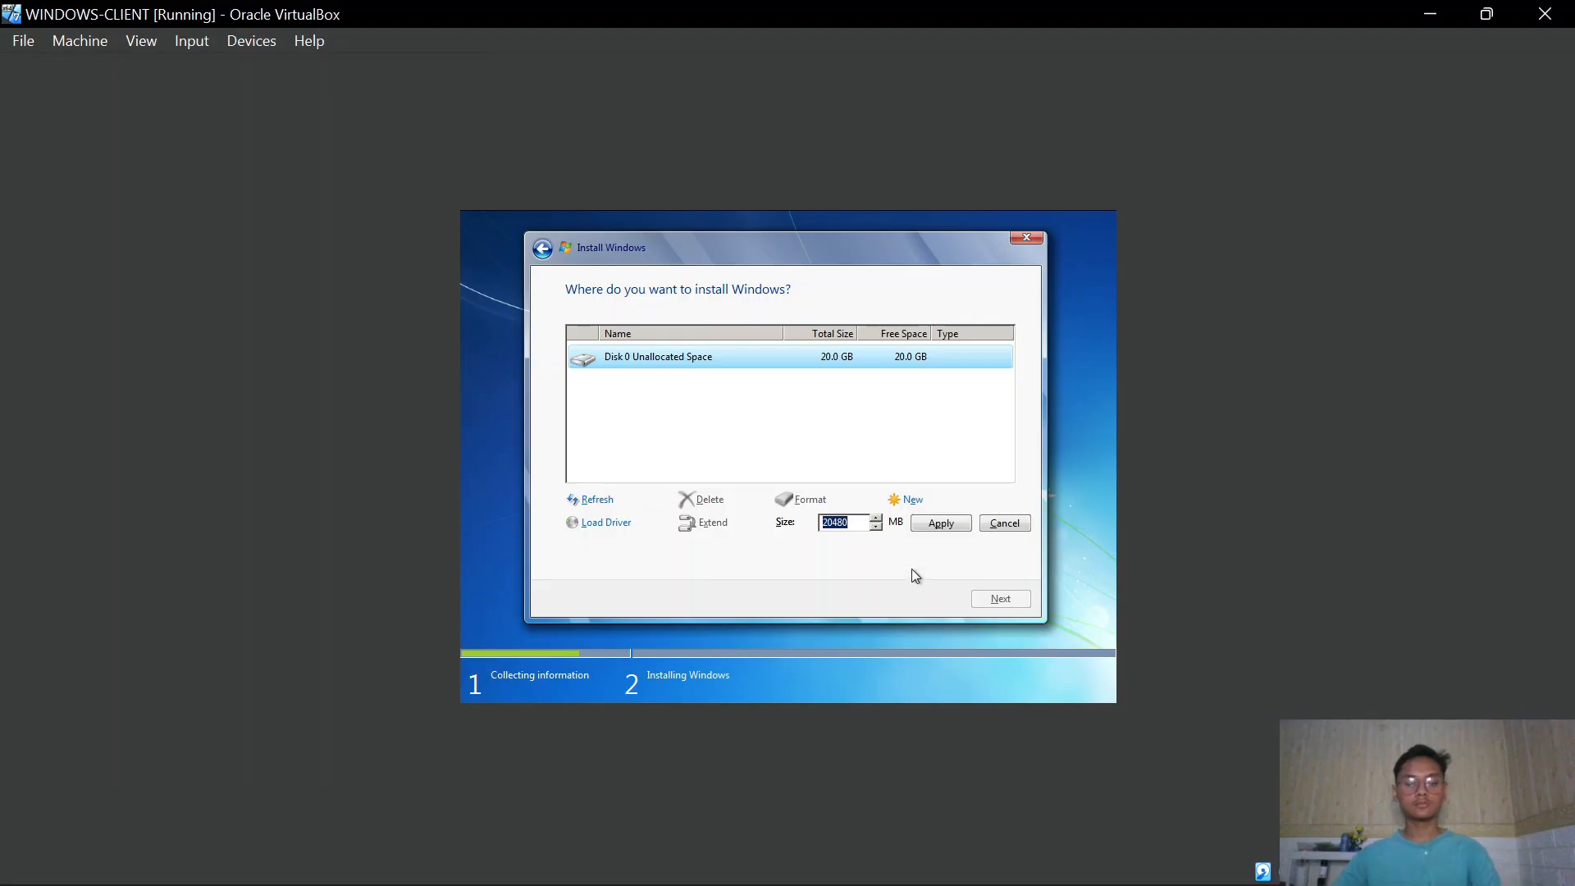
Create the new partition with a size of 10240 MB and install Windows on Disk 0 Partition 2
text(10240)
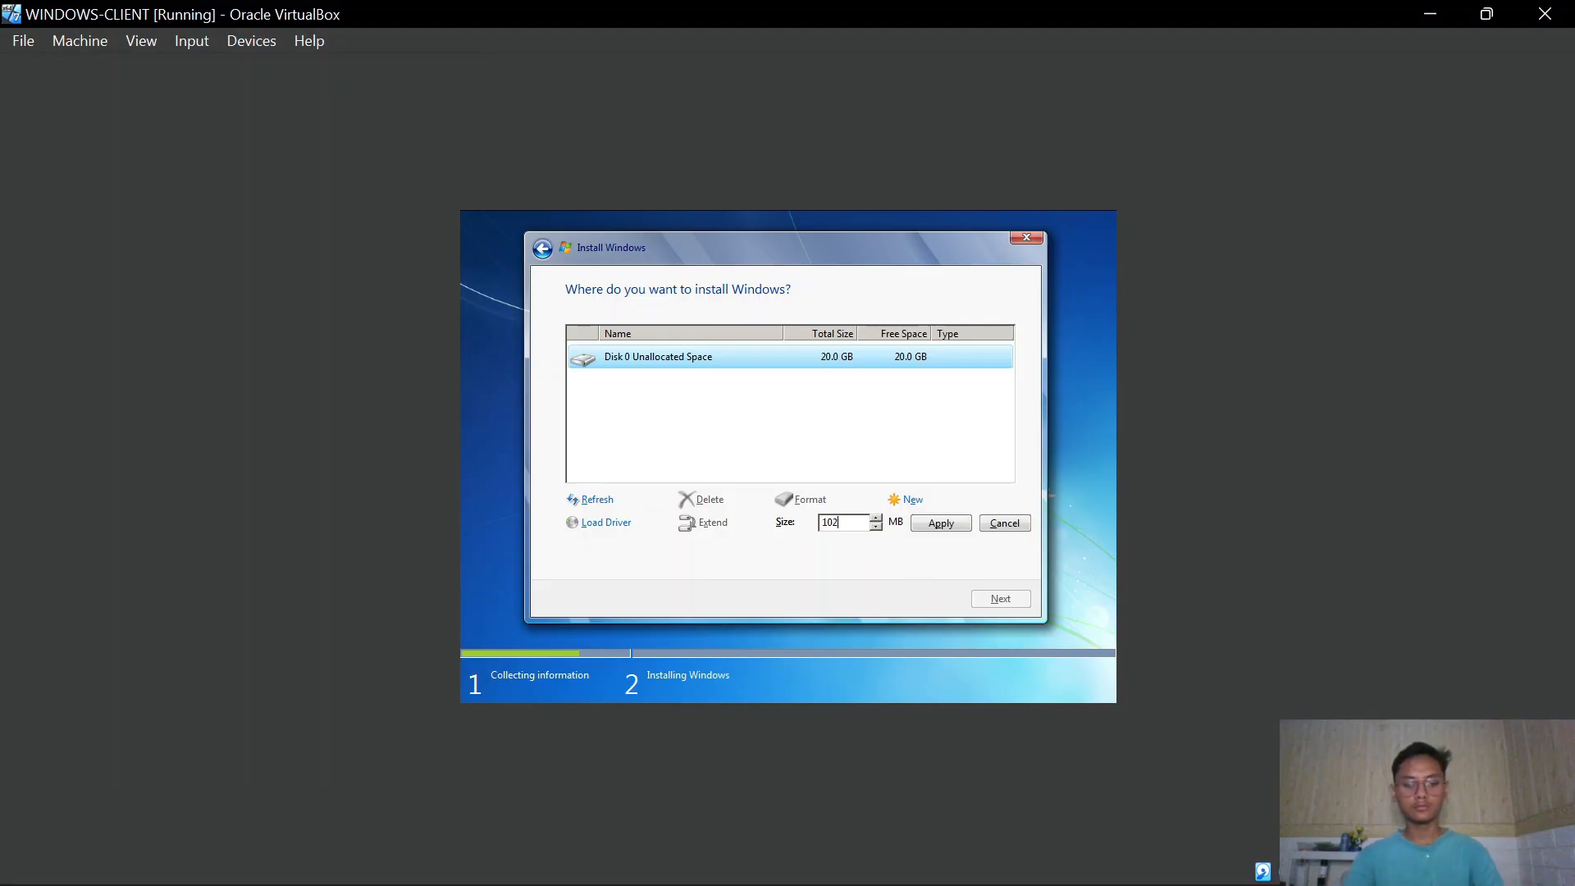
click(931, 525)
click(919, 531)
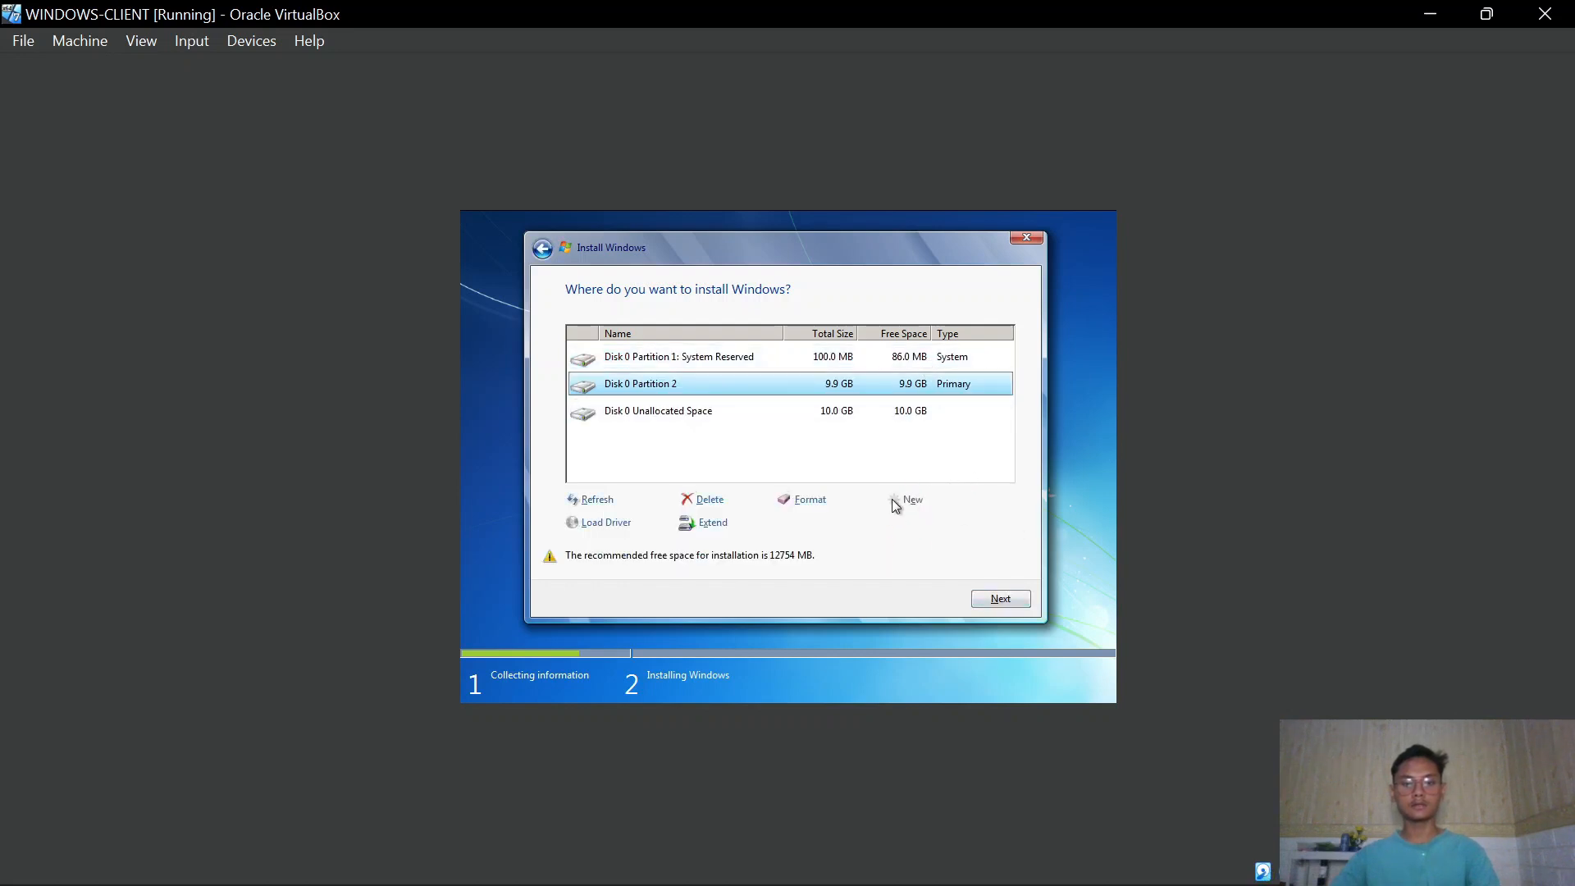
click(1001, 602)
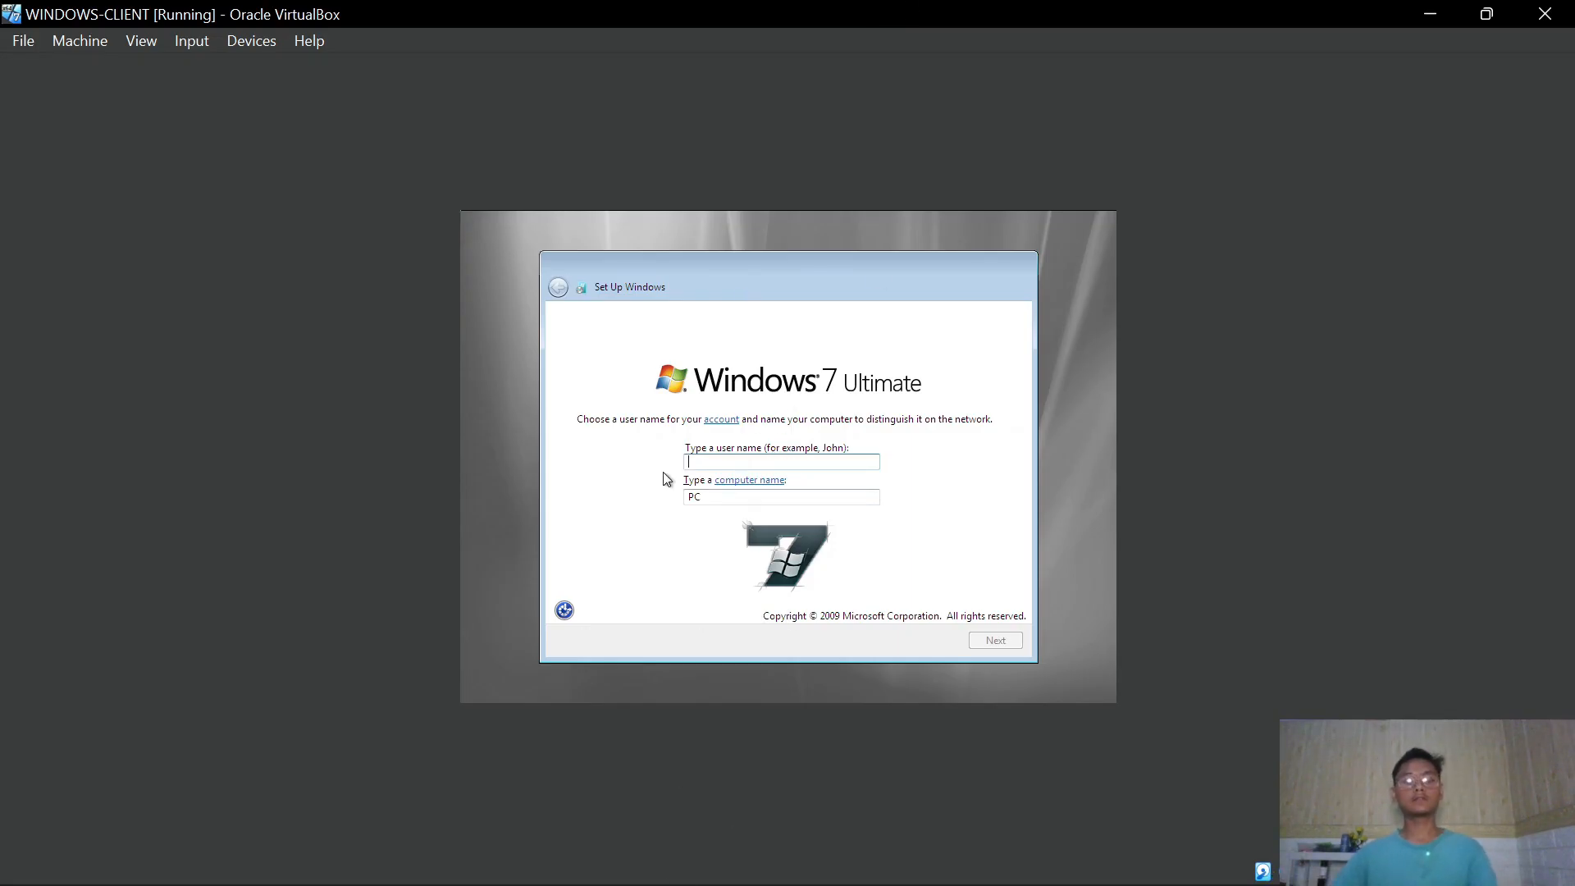
Enter the account's user name and try to submit the same name as the computer name
click(712, 457)
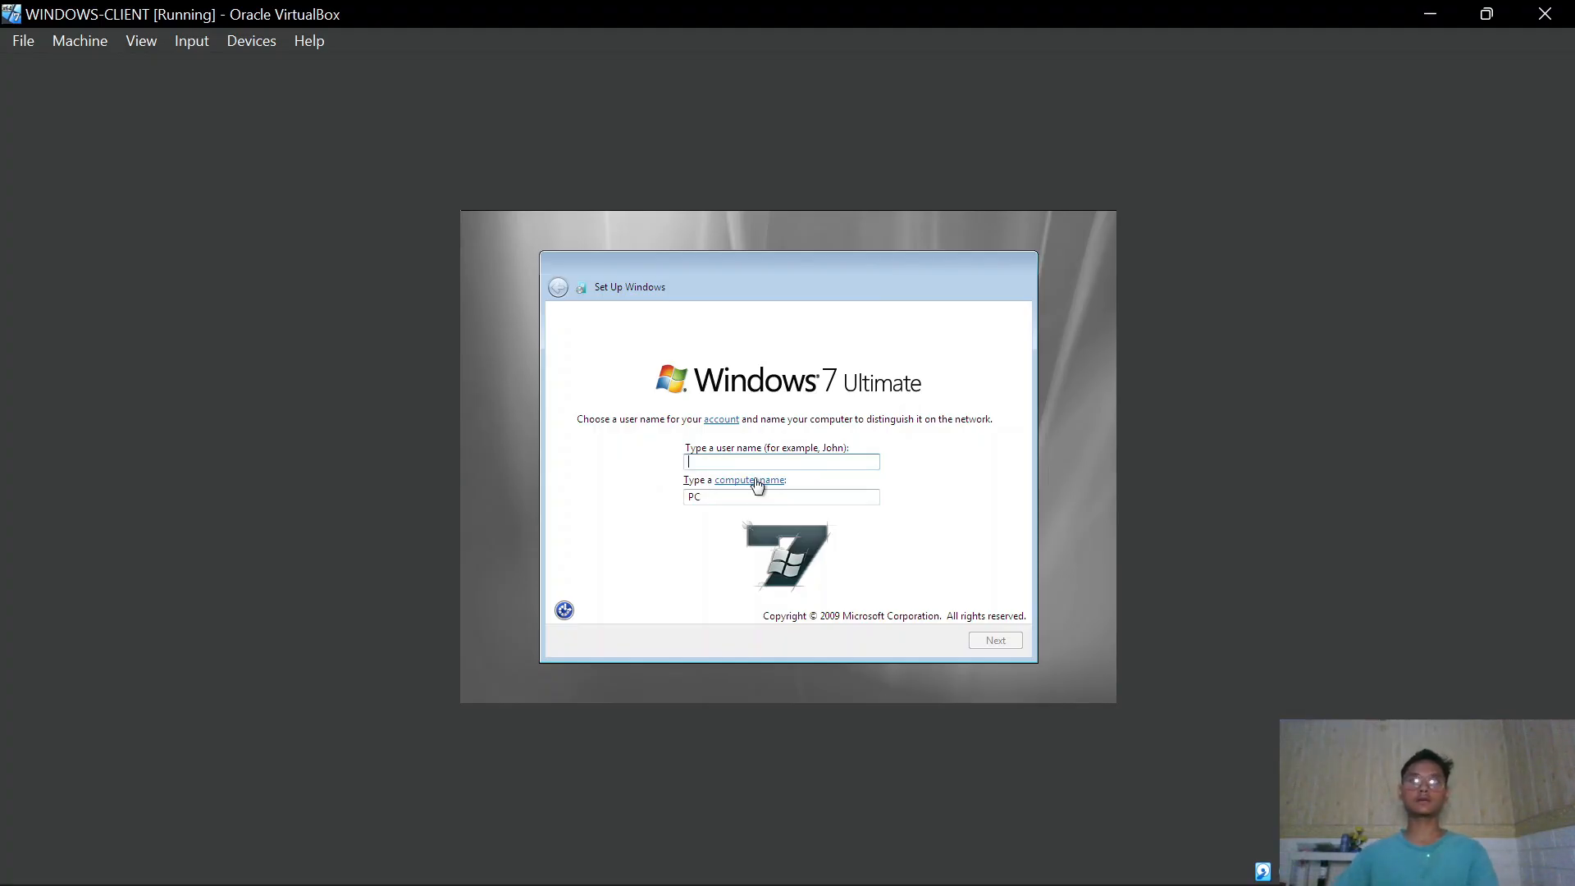
text(ha)
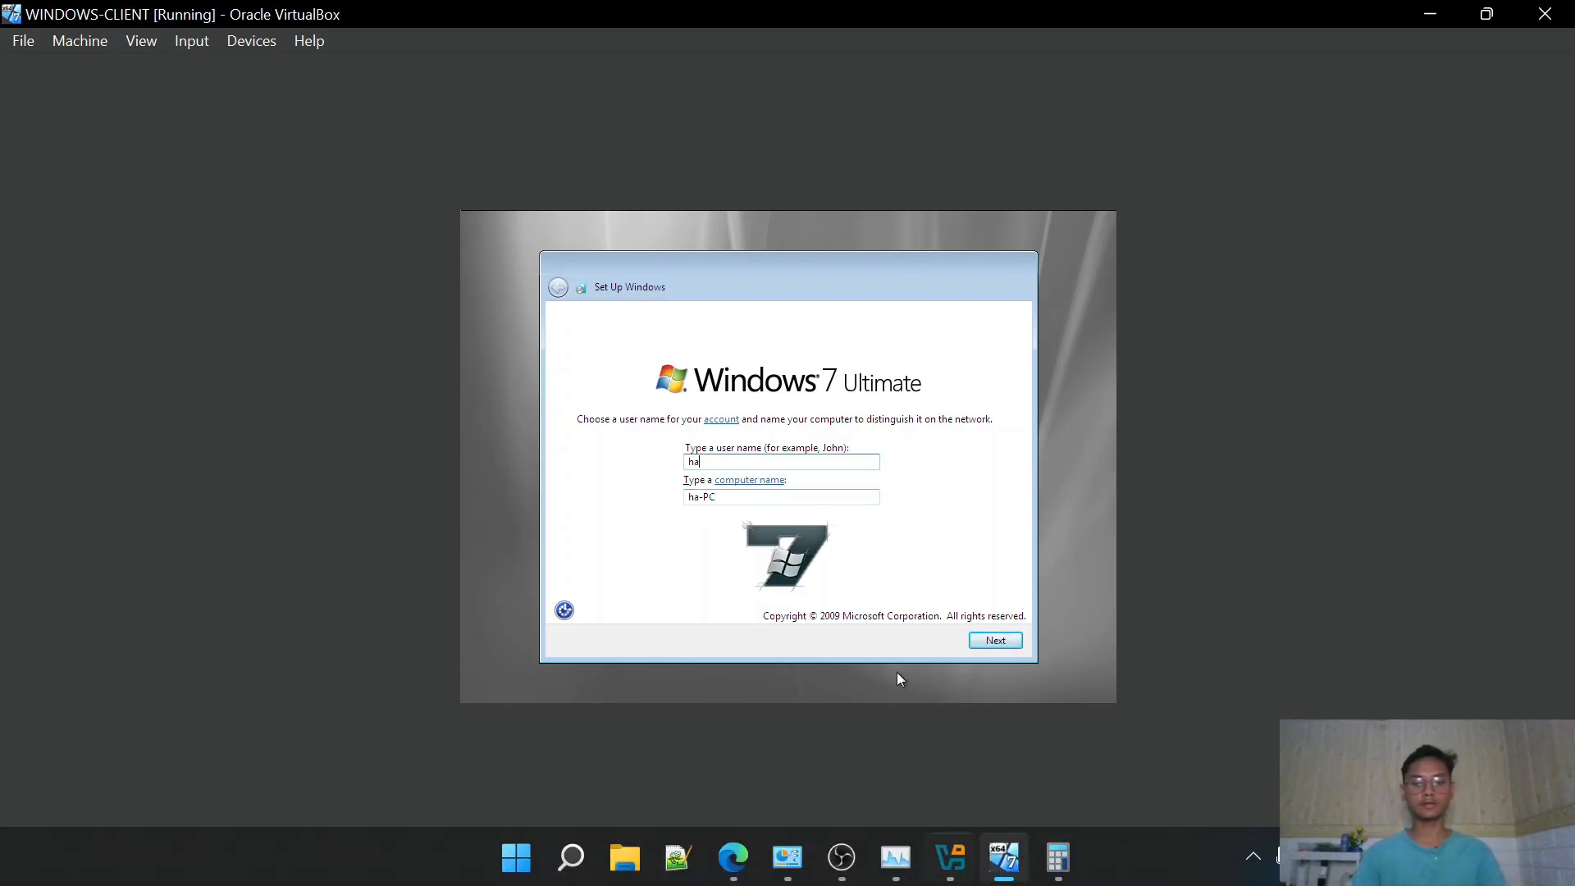
mouse_move(958, 829)
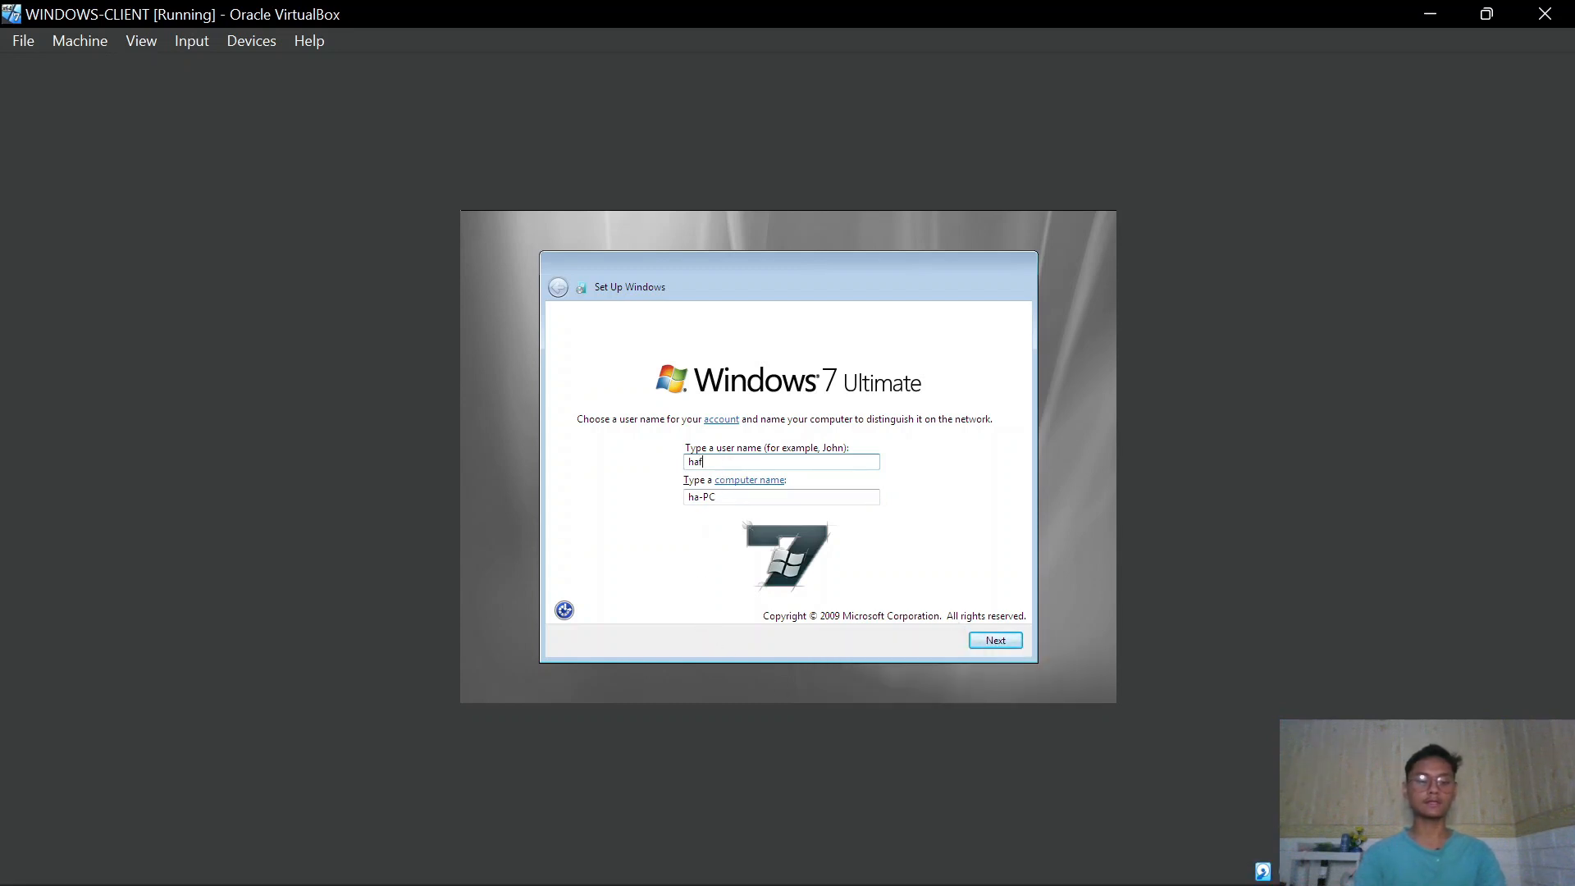
key(Tab)
click(733, 497)
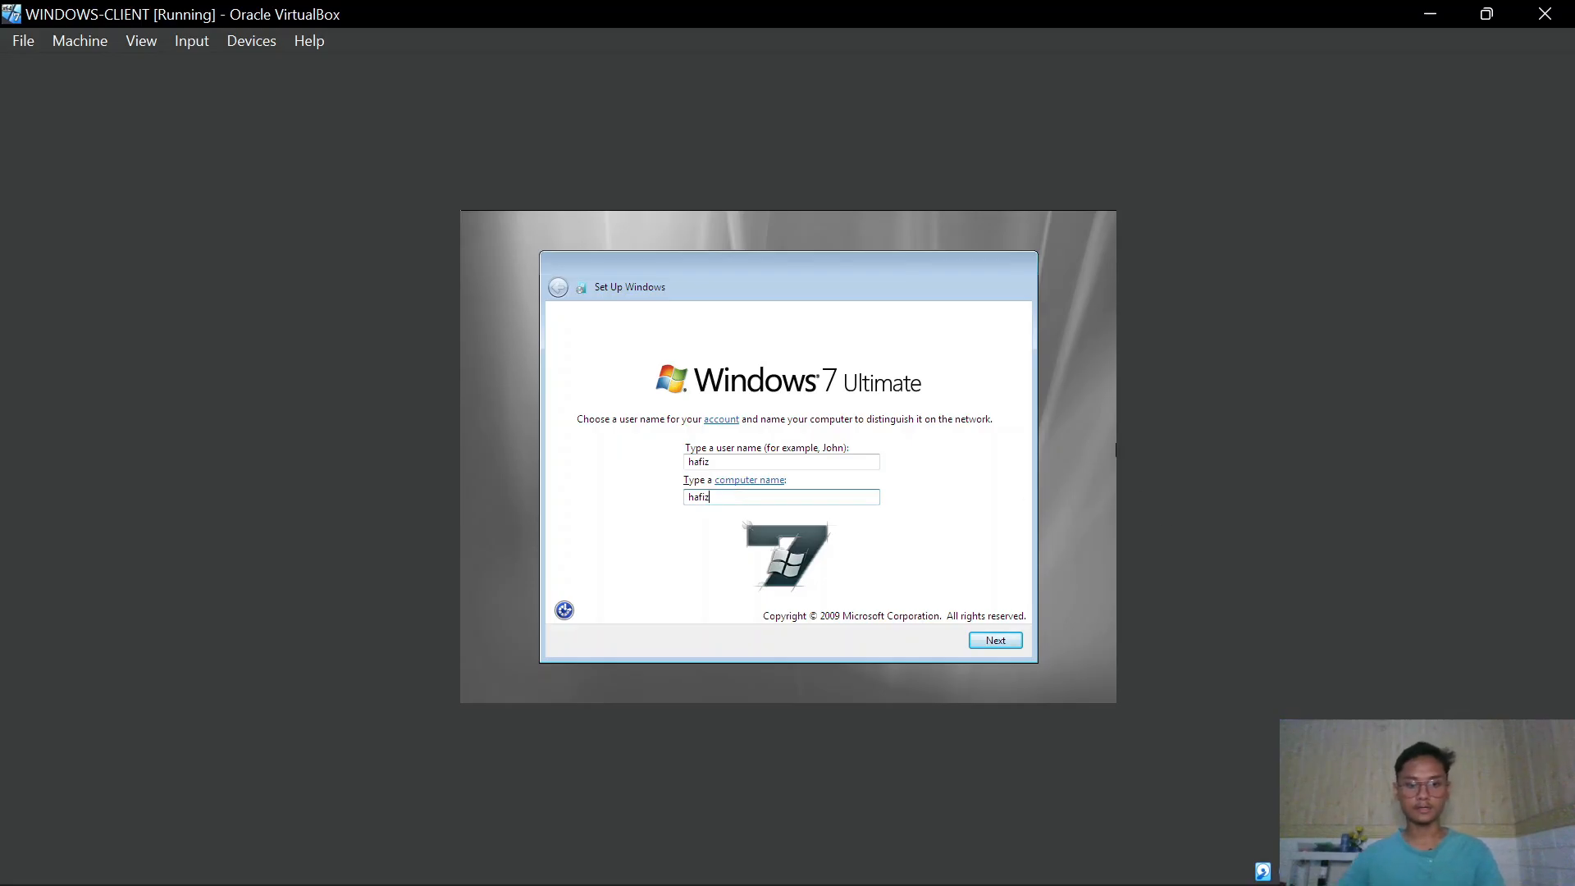
click(1001, 639)
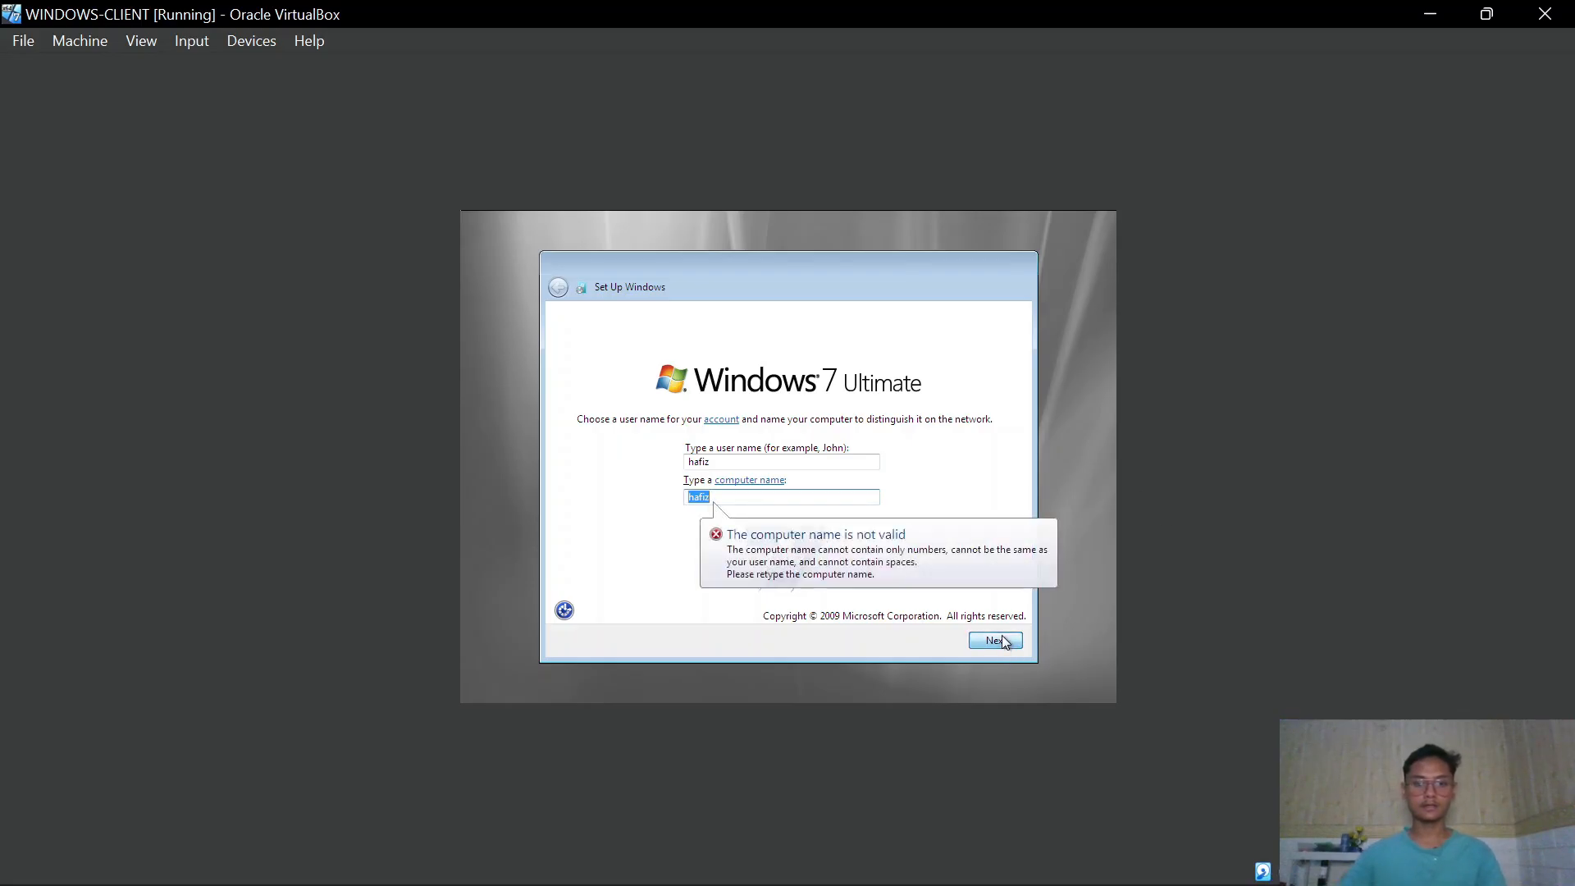
Add the suffix "-PC" to the computer name and continue the Windows setup
click(808, 495)
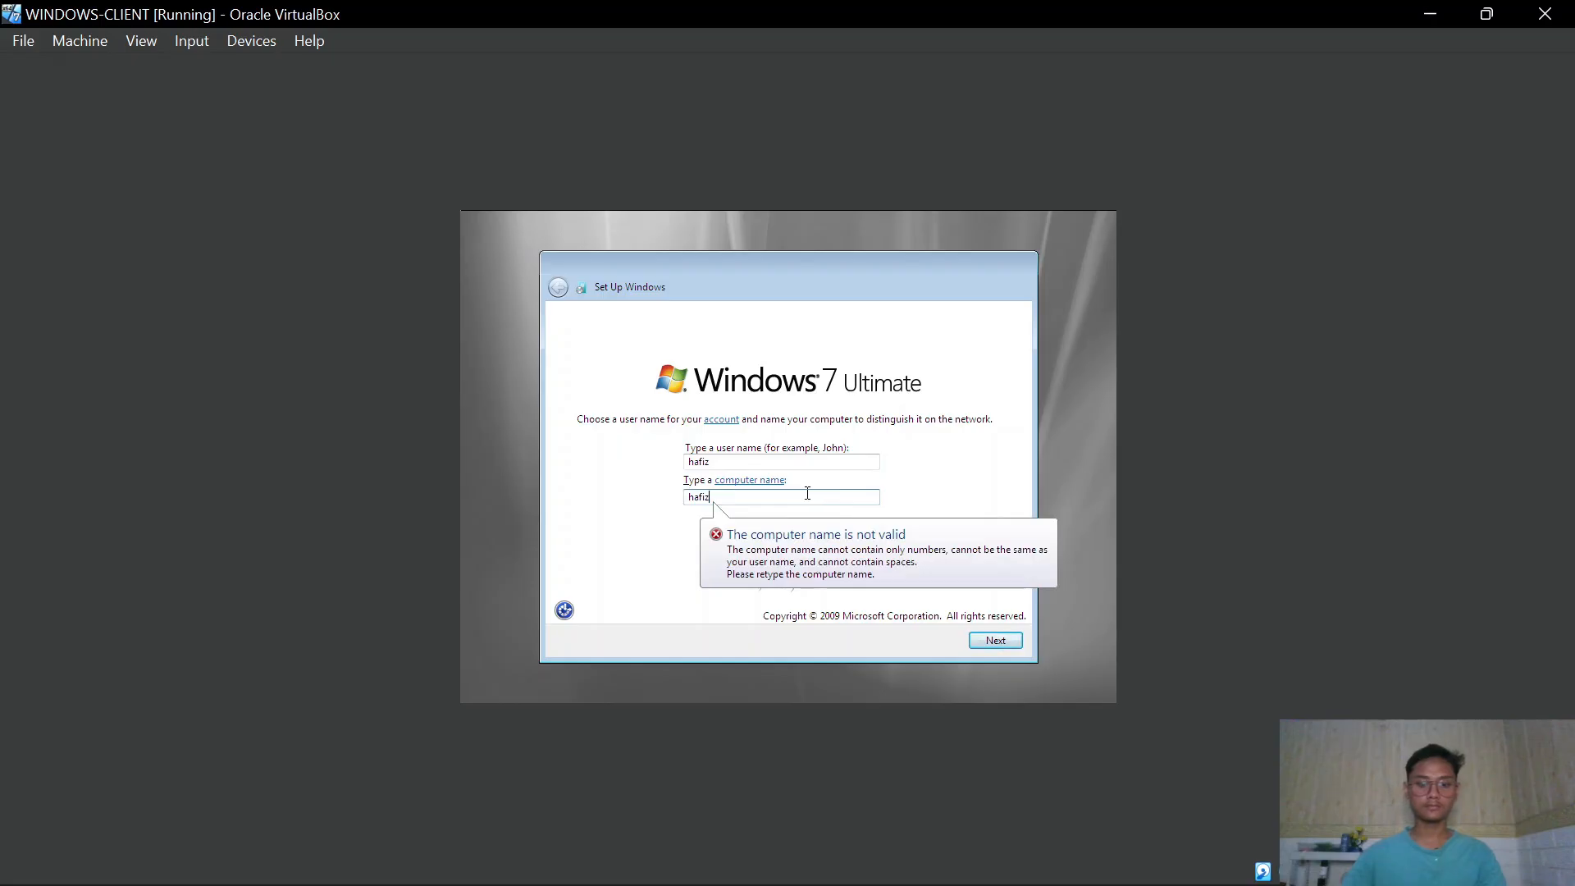
text(-)
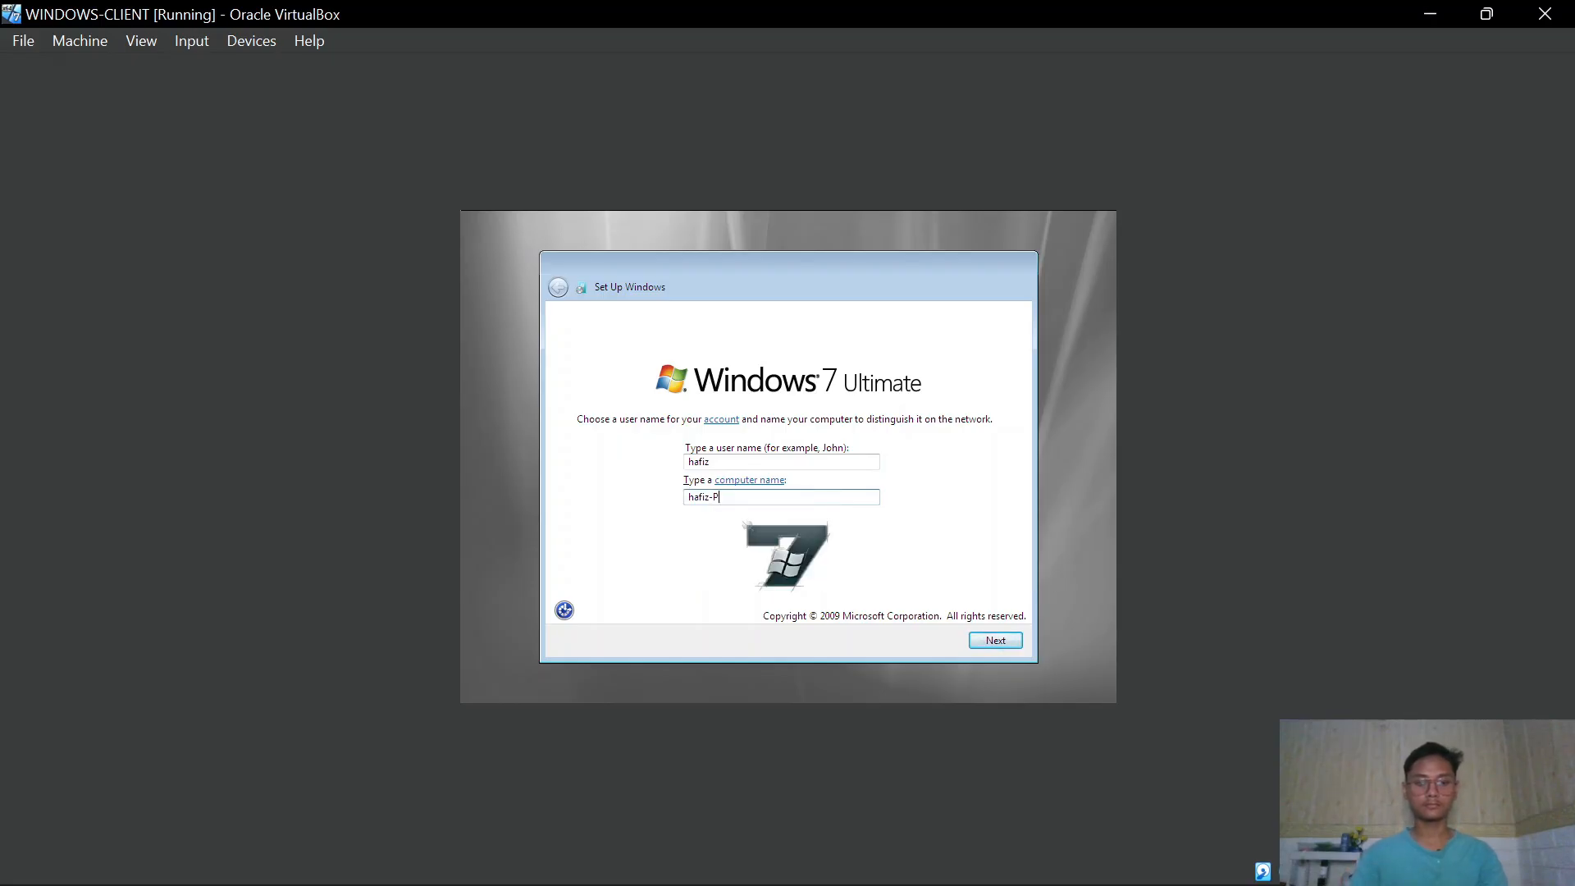
text(PC)
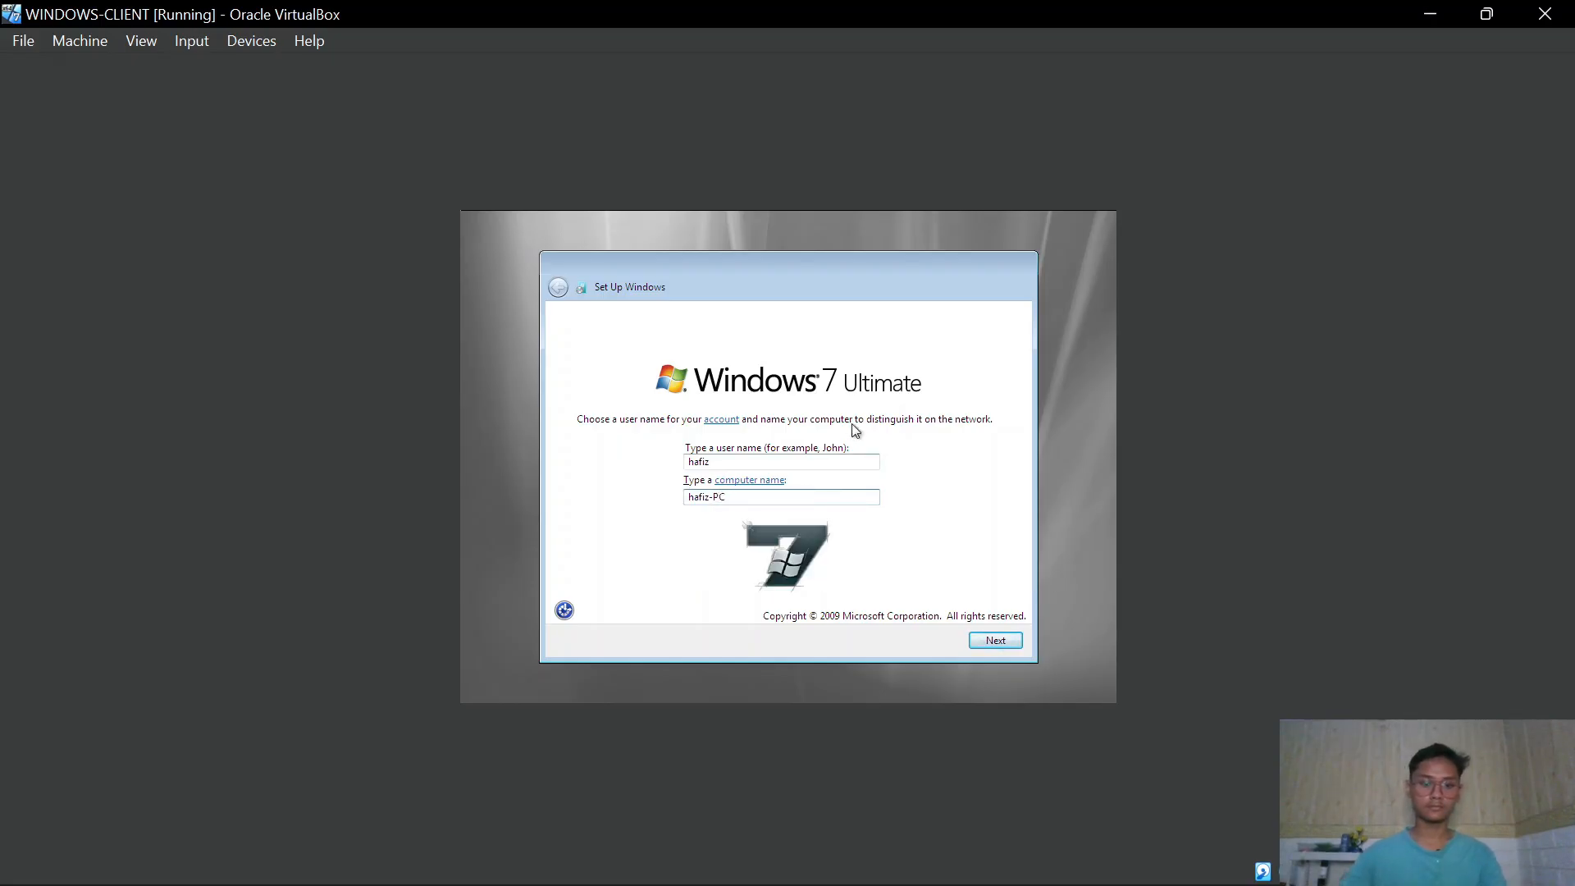
click(993, 640)
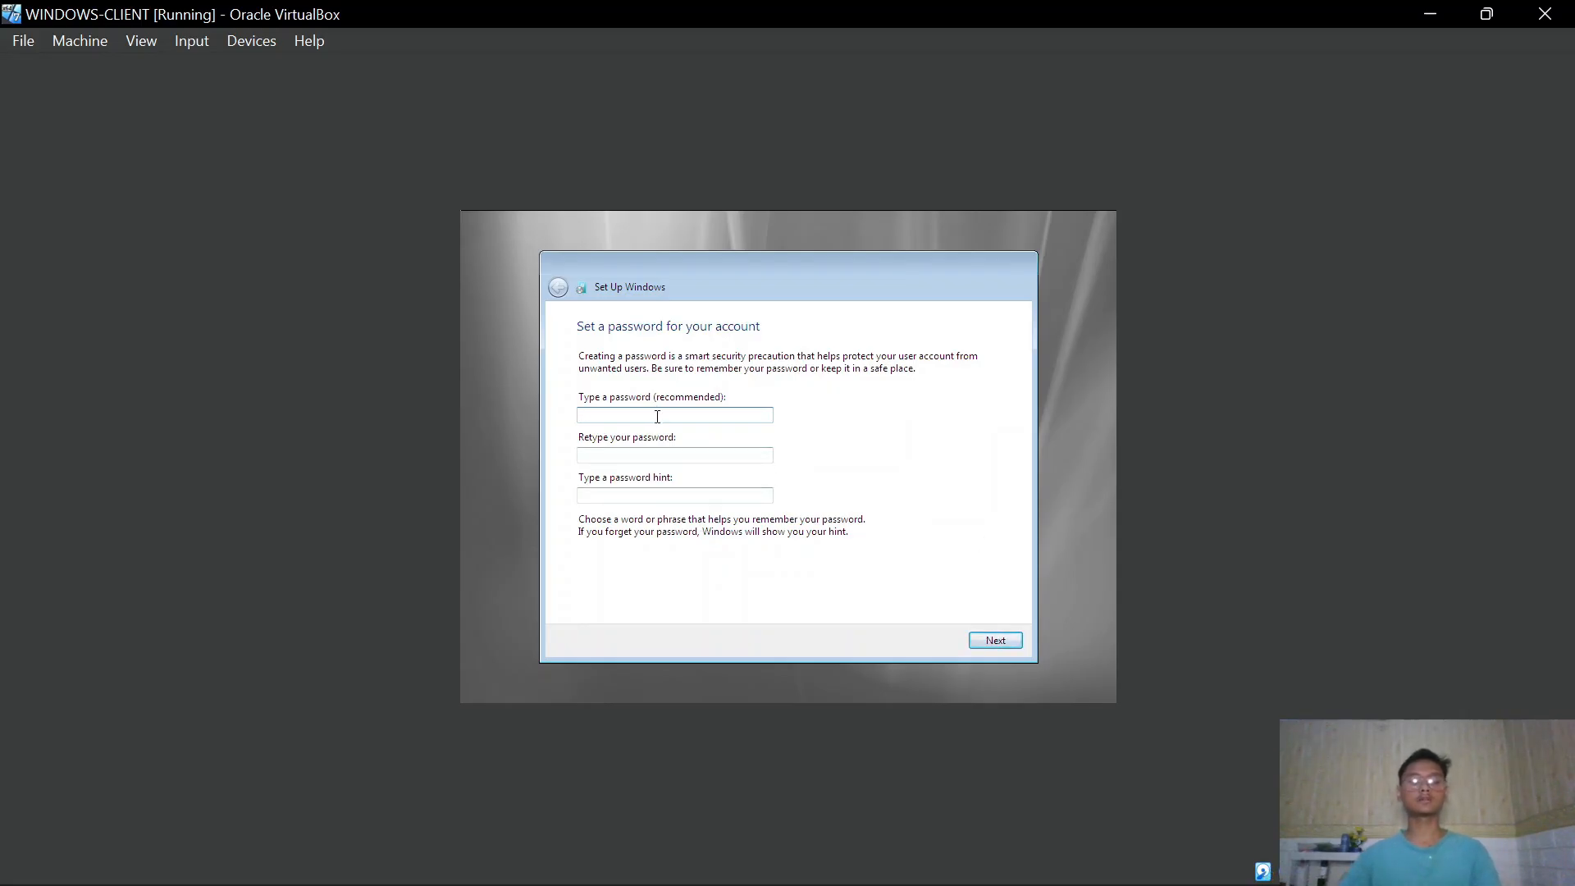
Enter and retype the account password, fill in the password hint, and continue the setup
text(1)
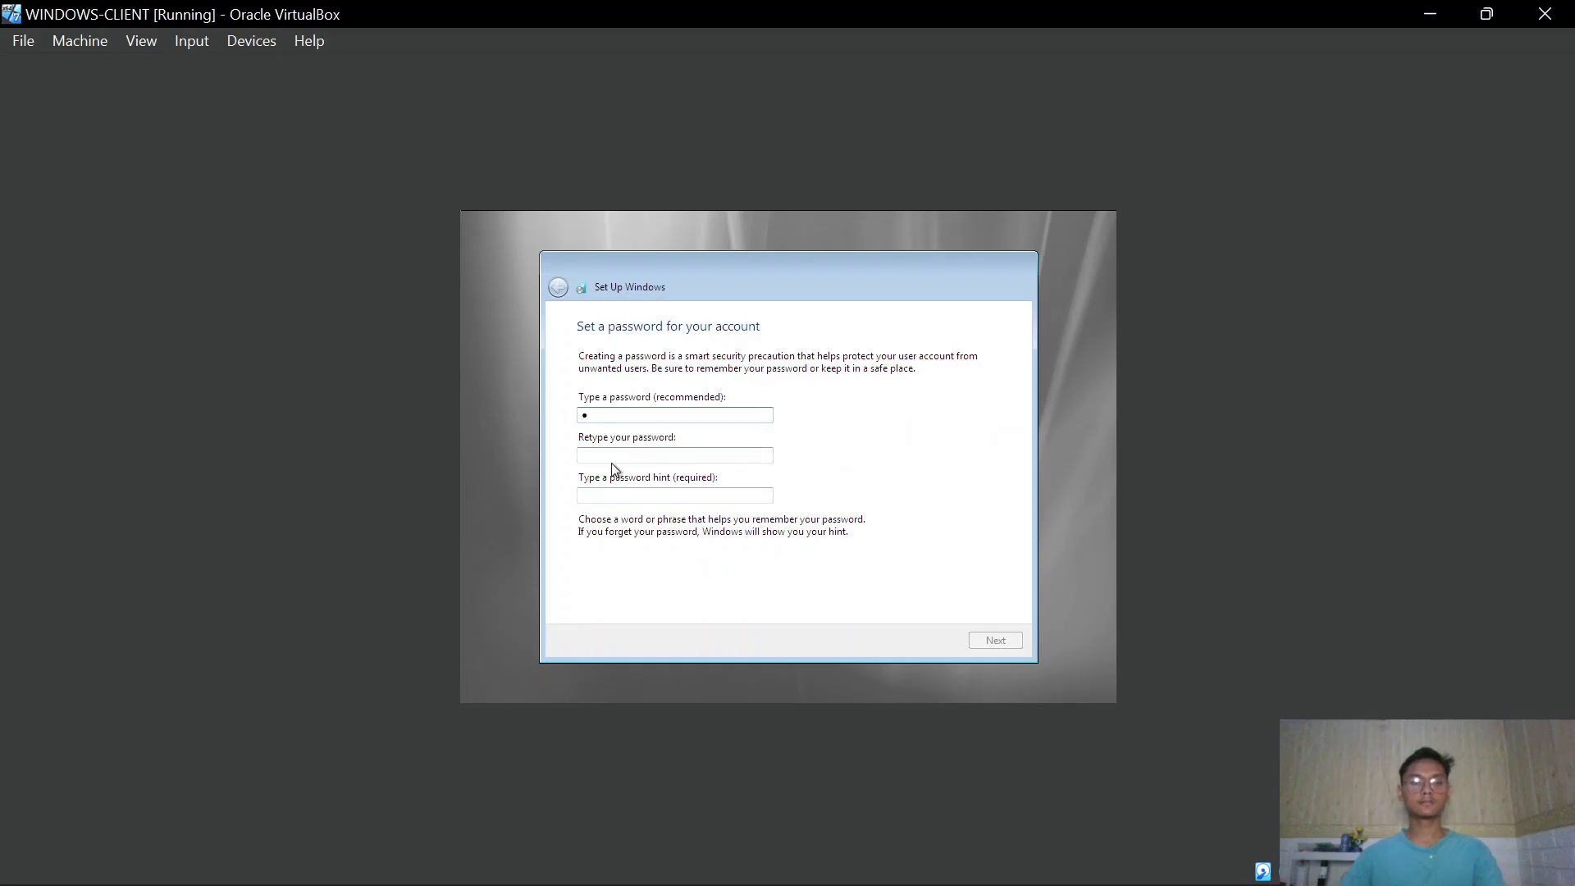
click(616, 457)
text(1)
click(613, 496)
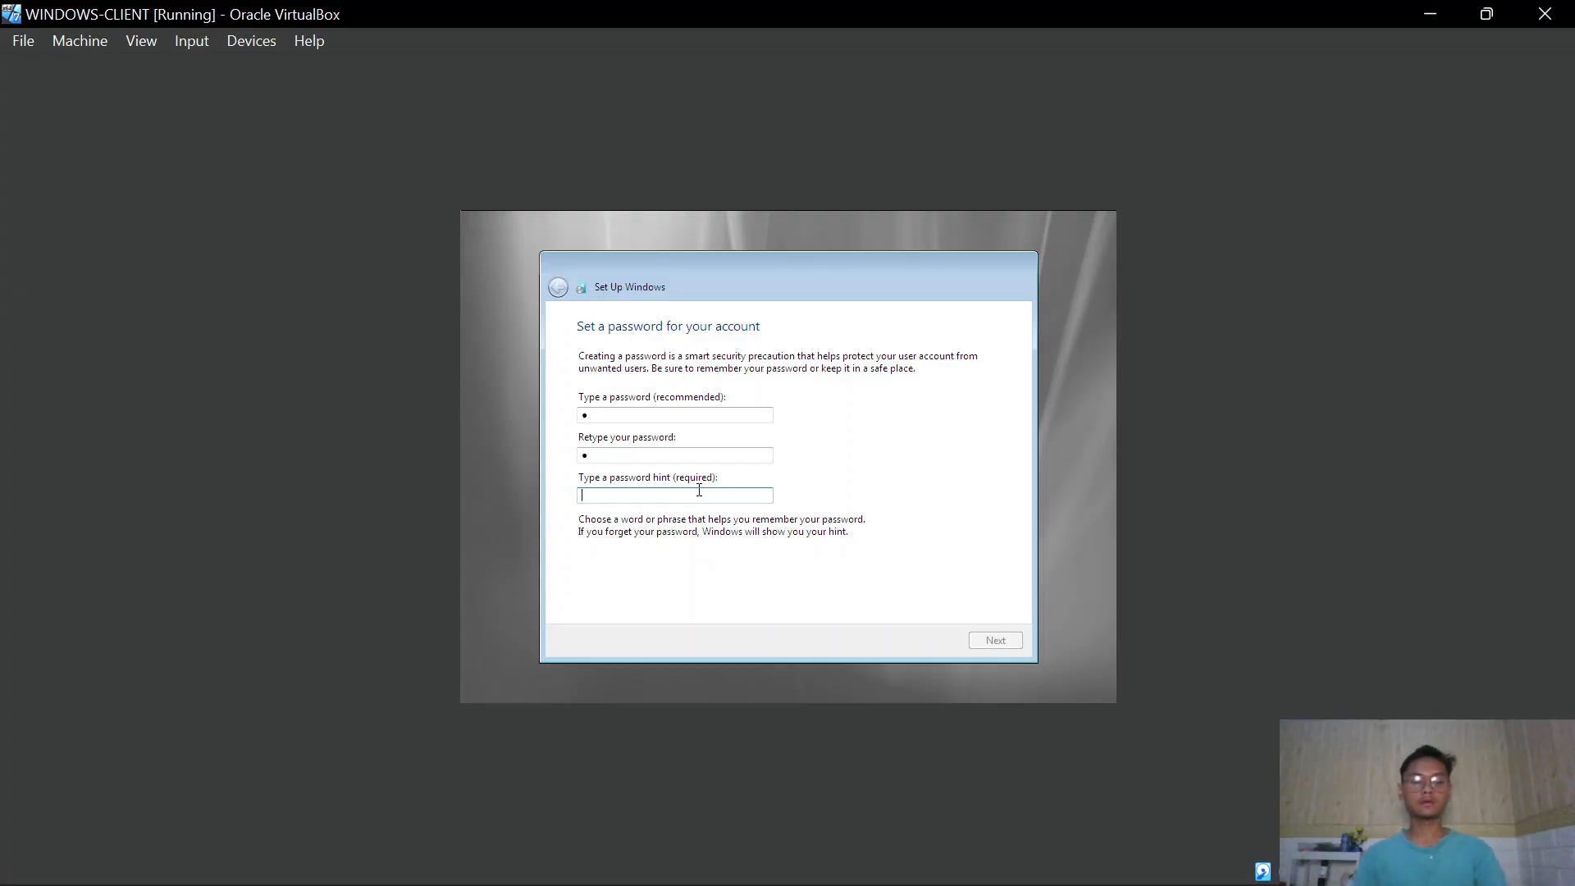
text(tu)
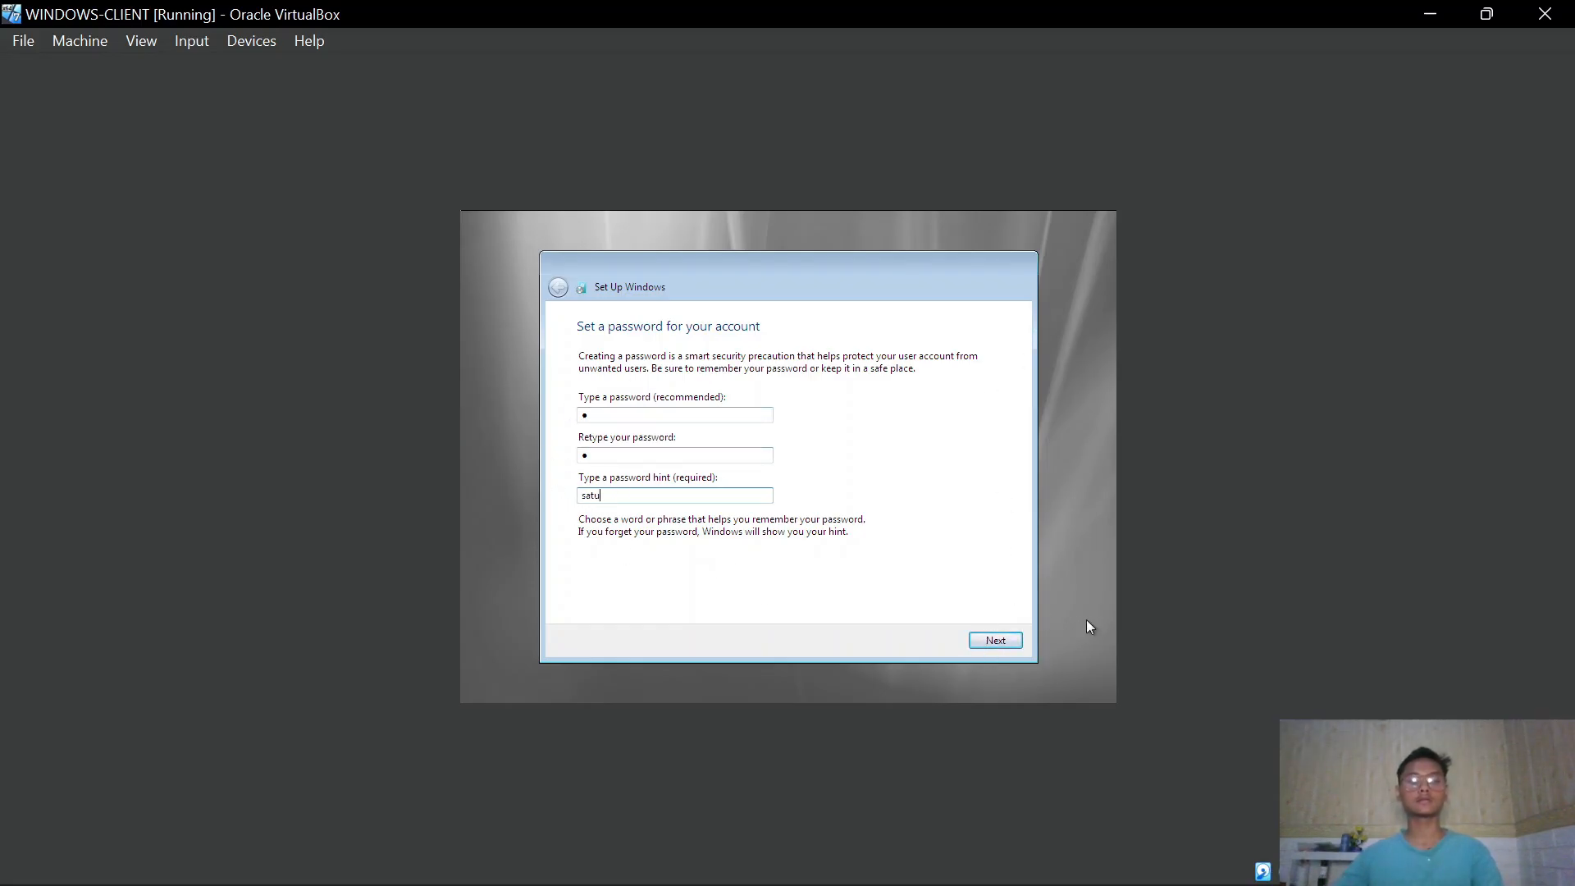
click(991, 648)
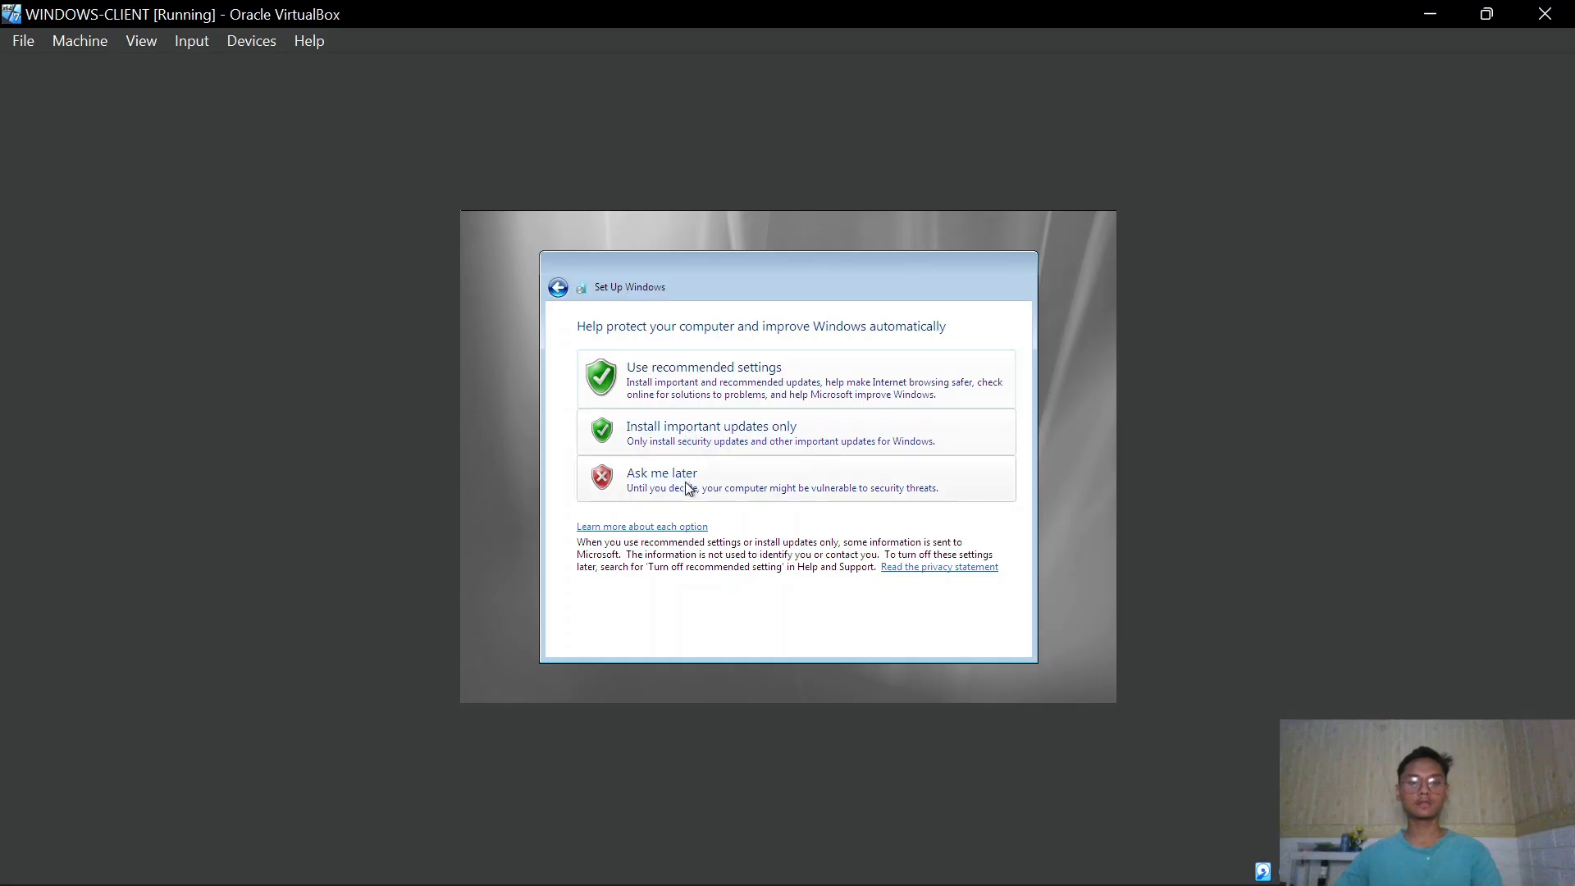
Choose "Ask me later" for Windows protection and updates, and sign in with the account password
click(714, 484)
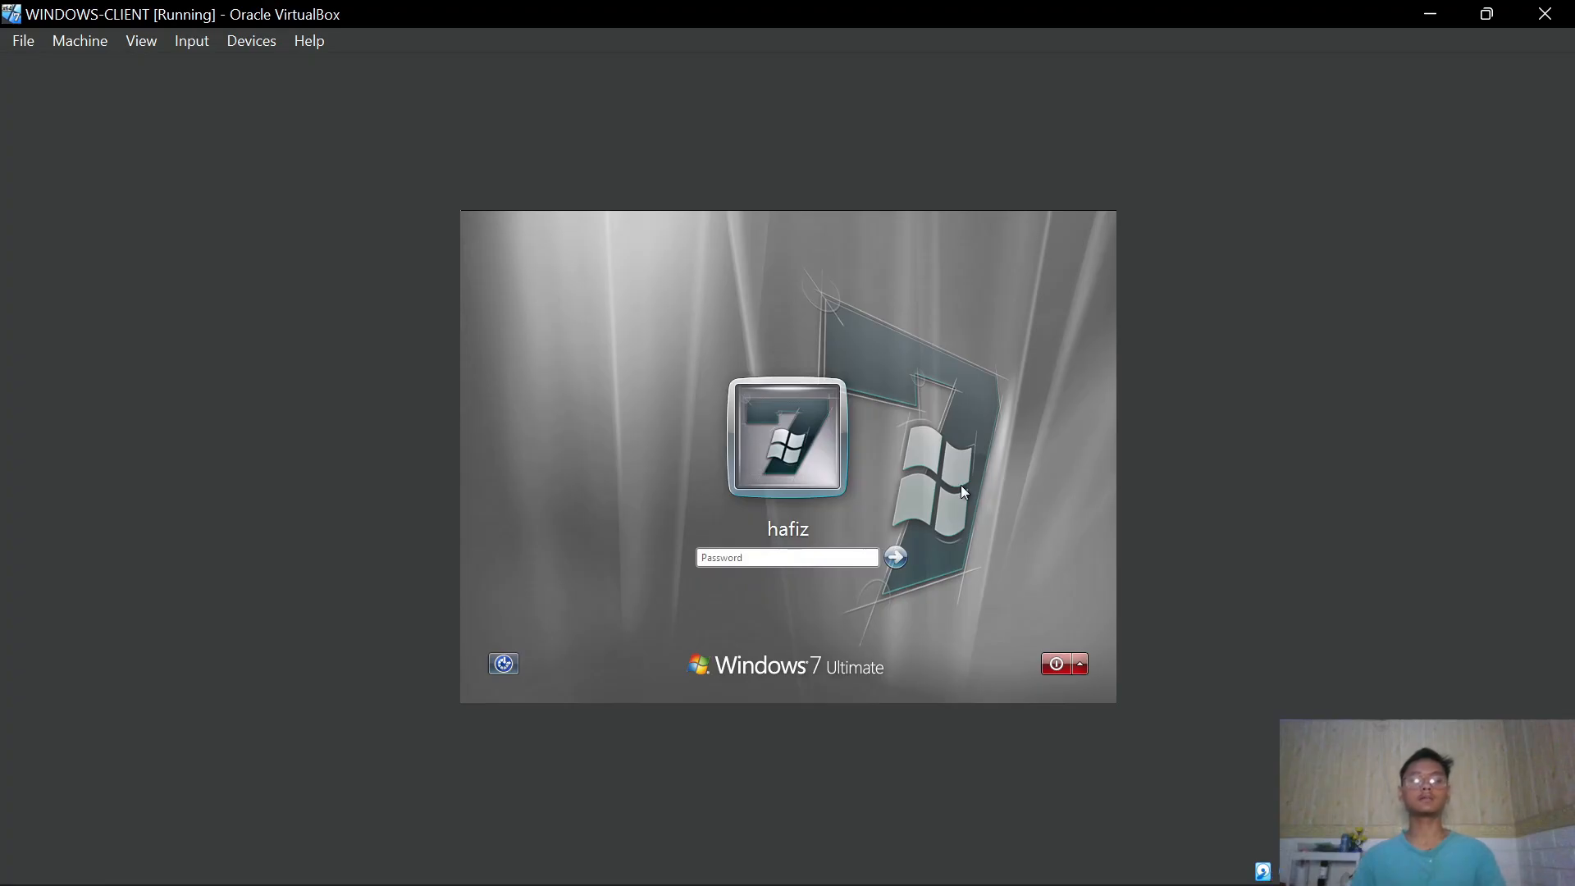
key(Return)
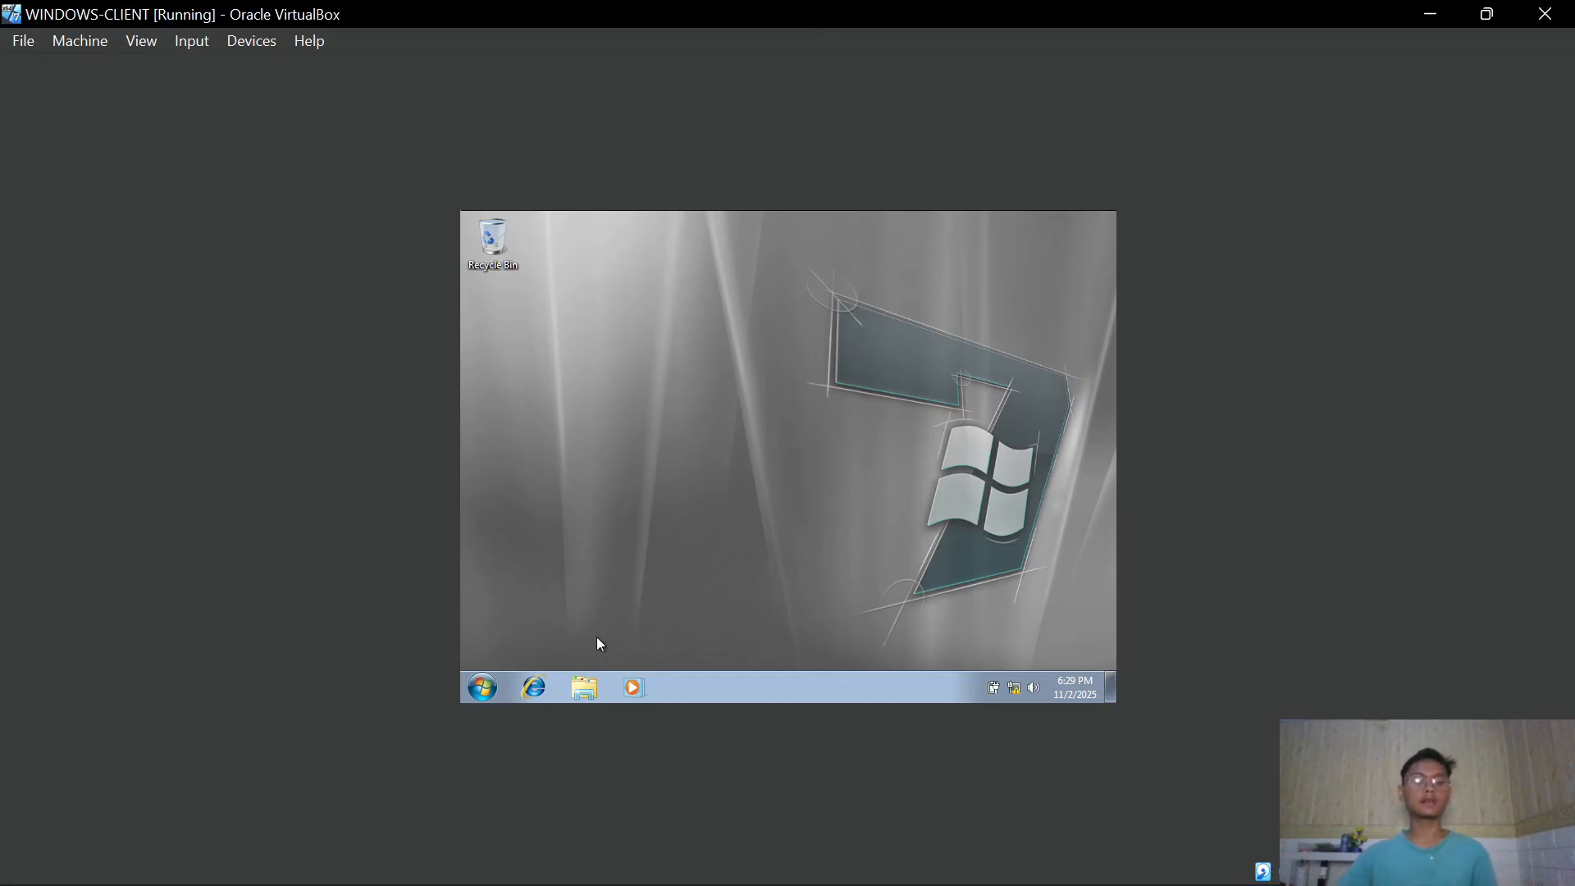
Search for "control" in the Windows 7 guest and open Control Panel
click(484, 692)
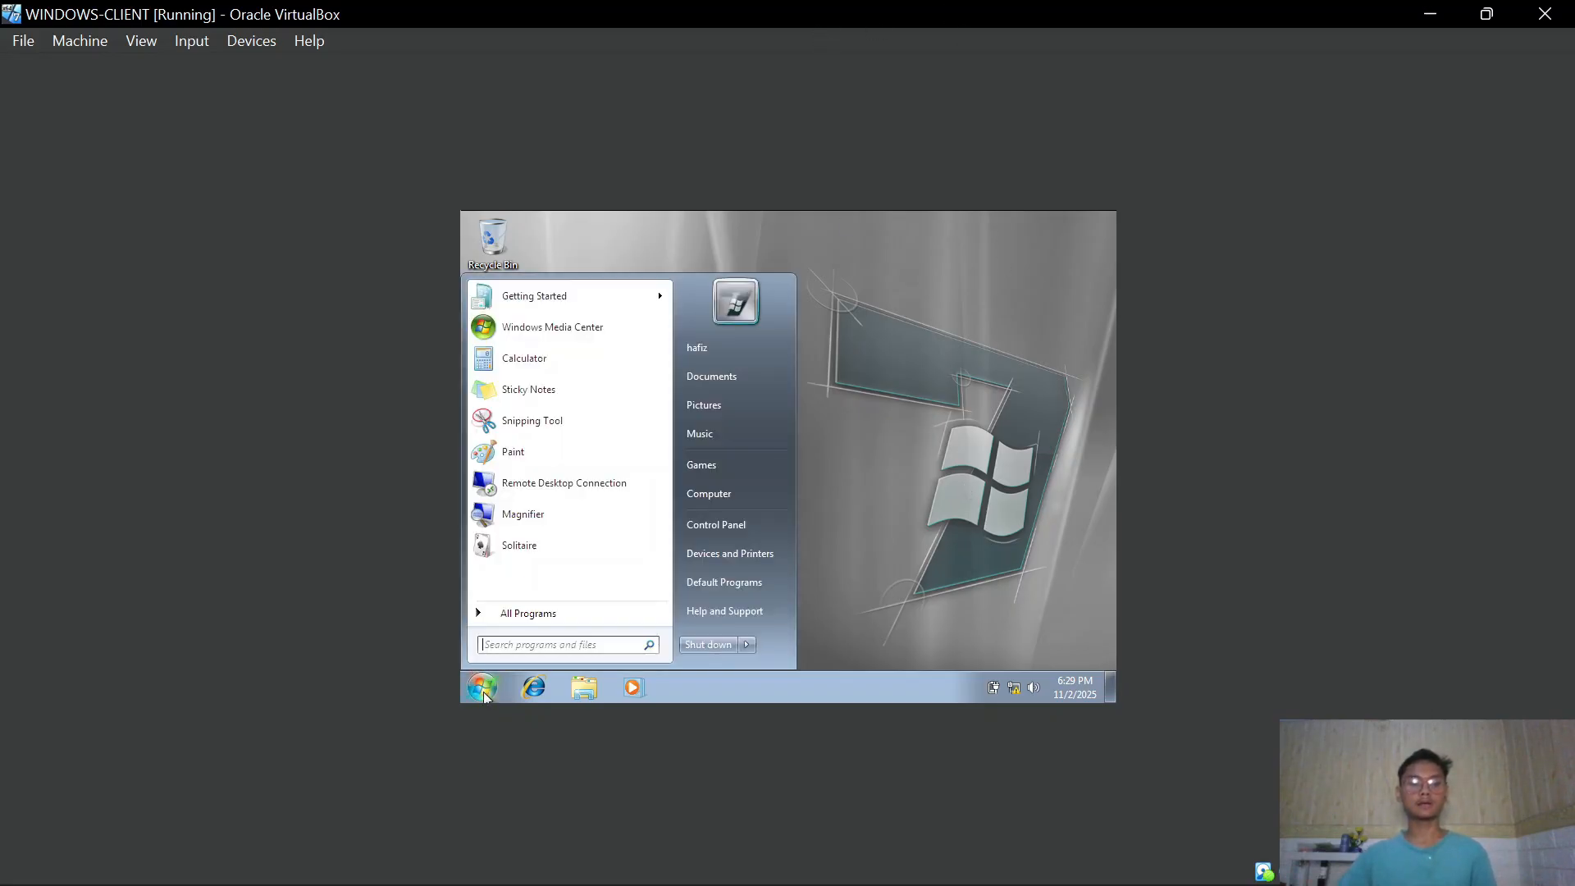
click(529, 644)
text(con)
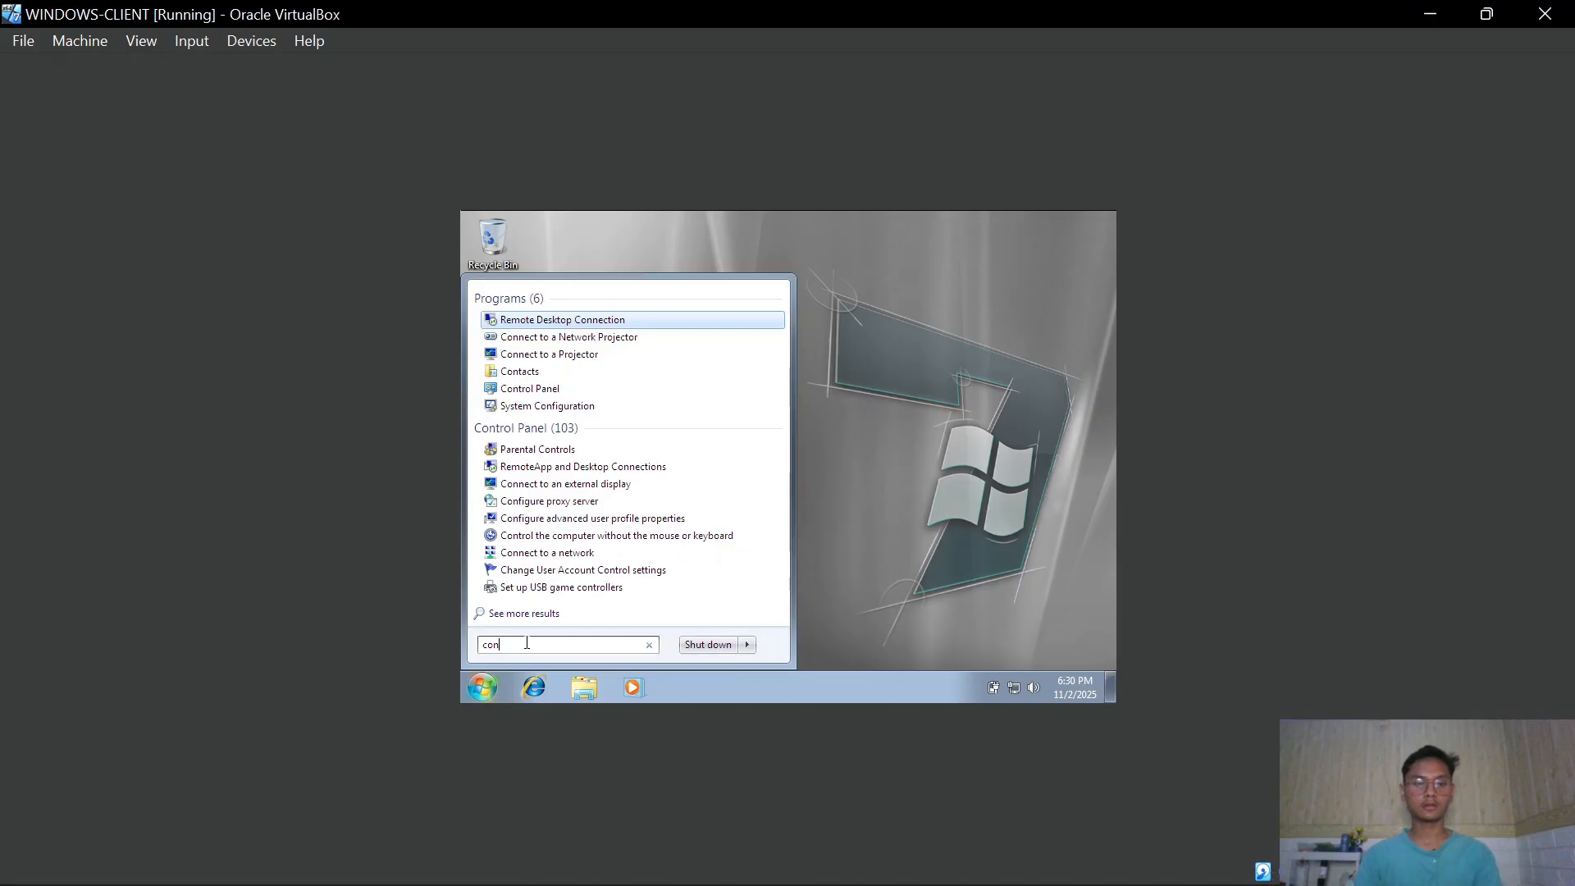
text(trol)
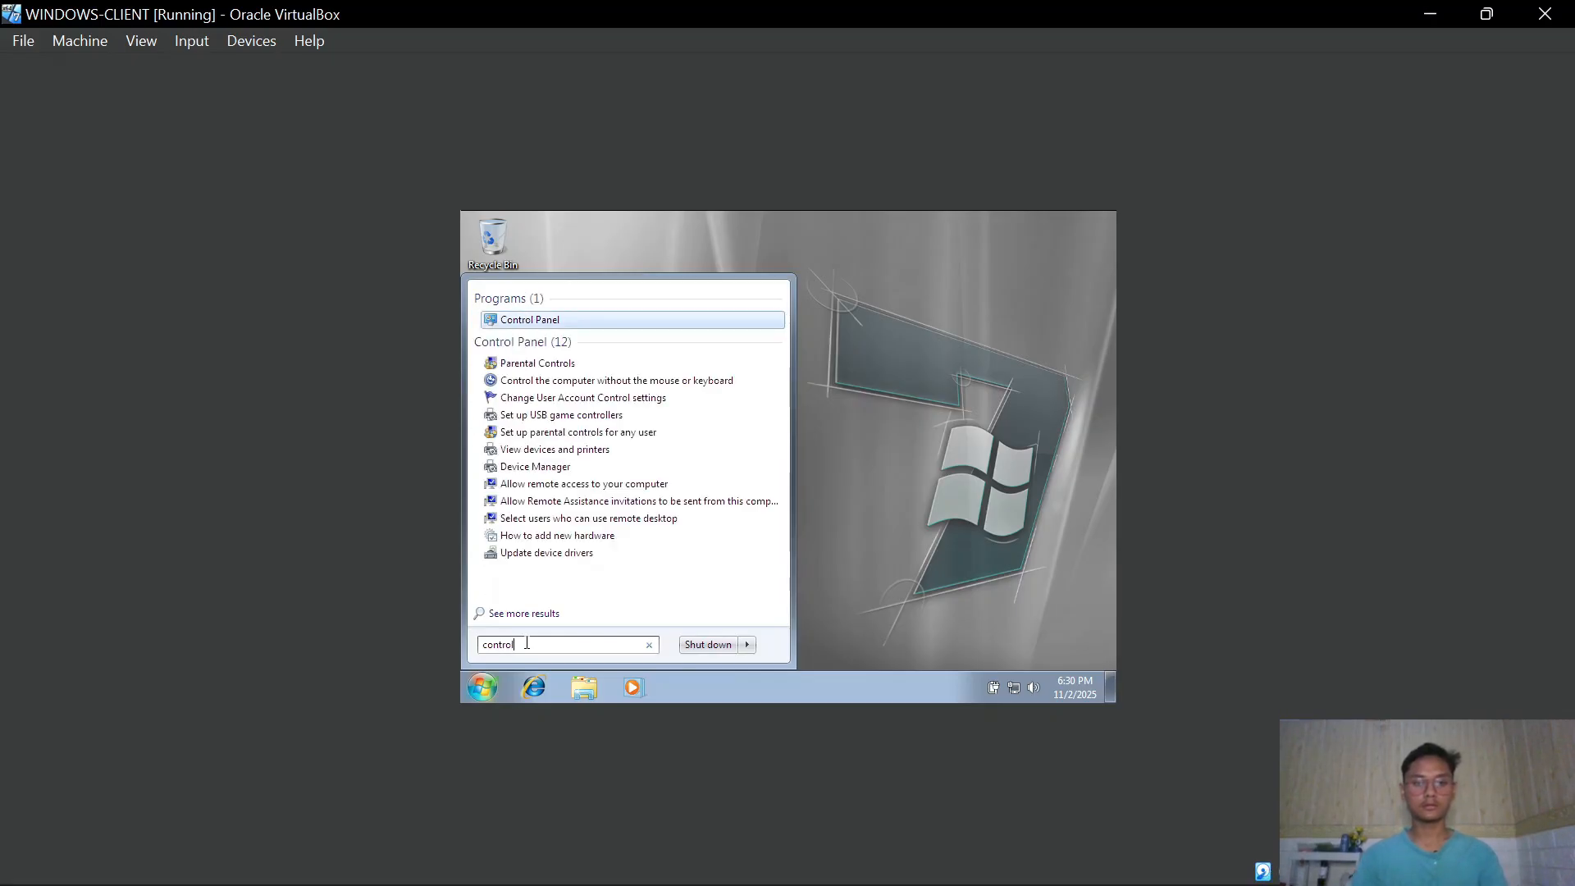
click(729, 323)
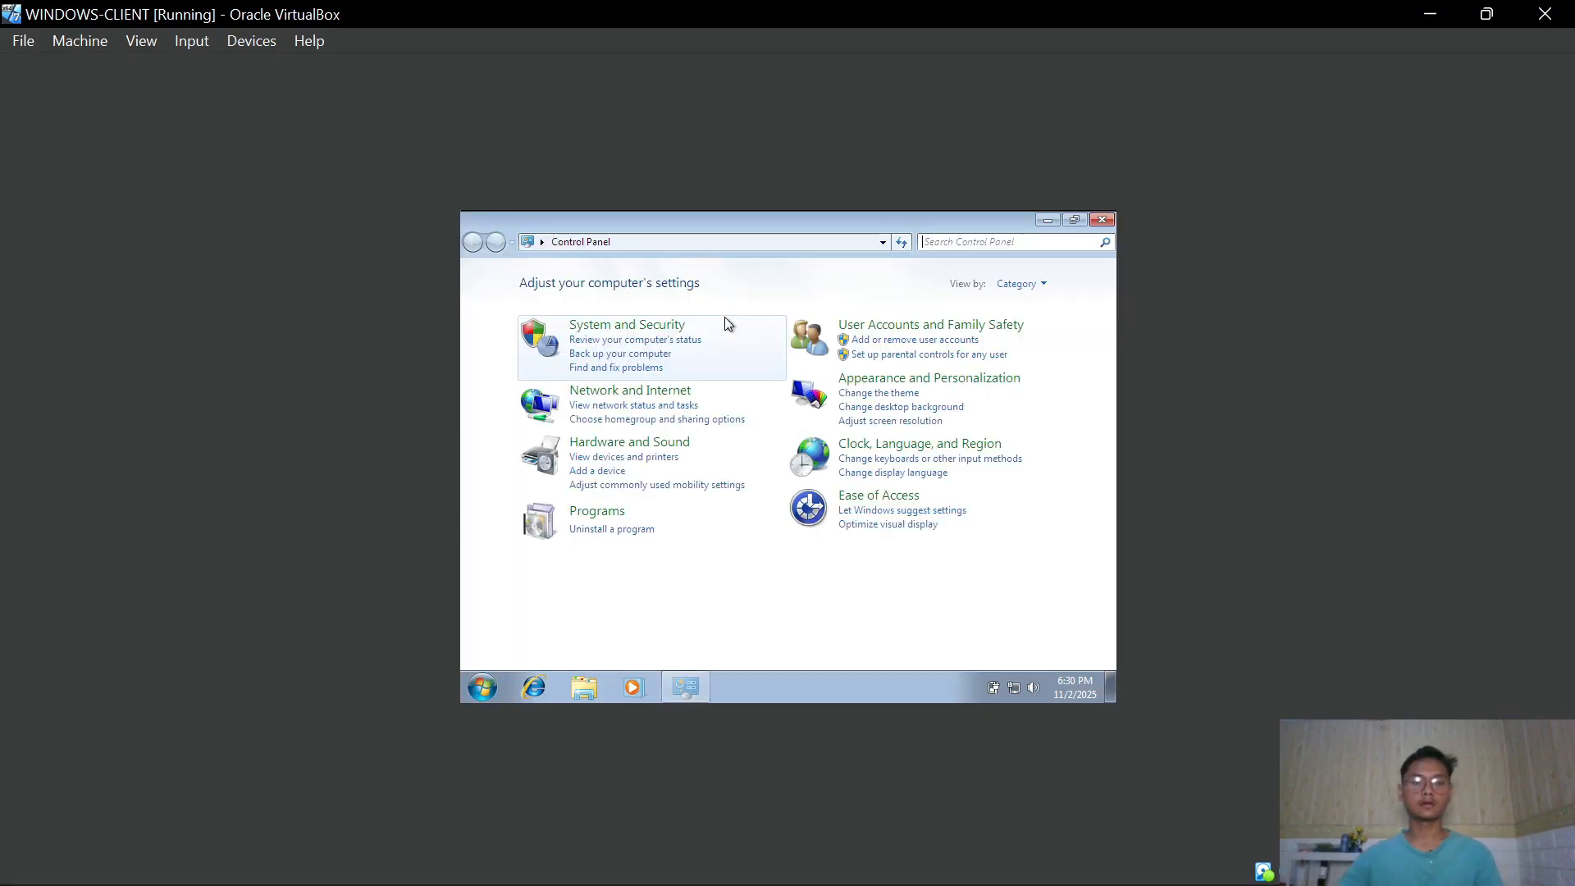
Go through Network and Sharing Center to Network Connections and open the Local Area Connection's properties
click(663, 392)
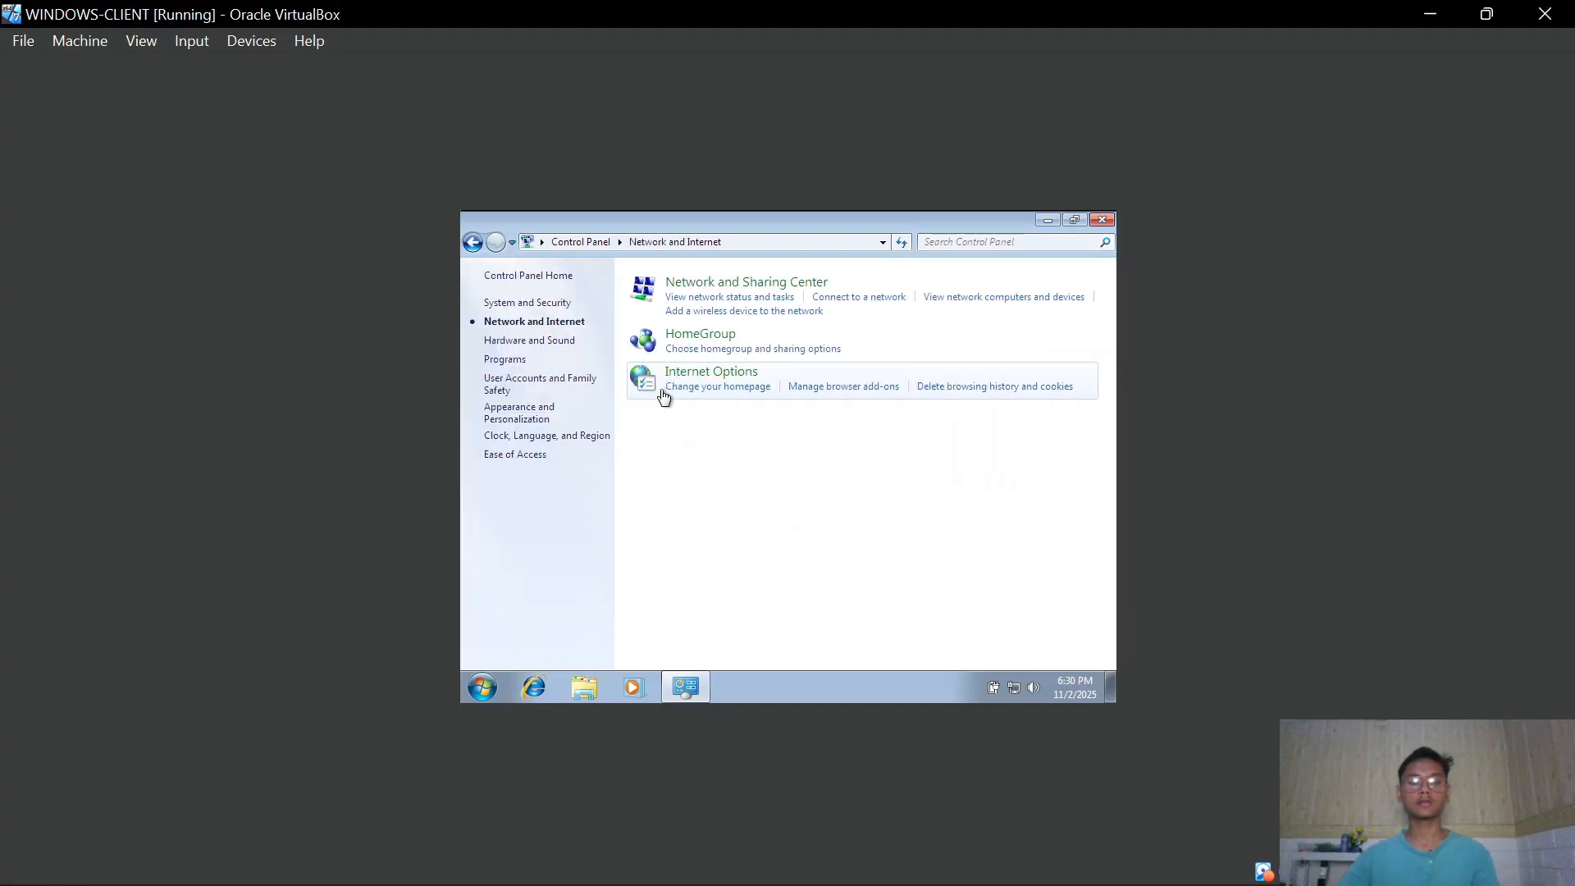
click(719, 287)
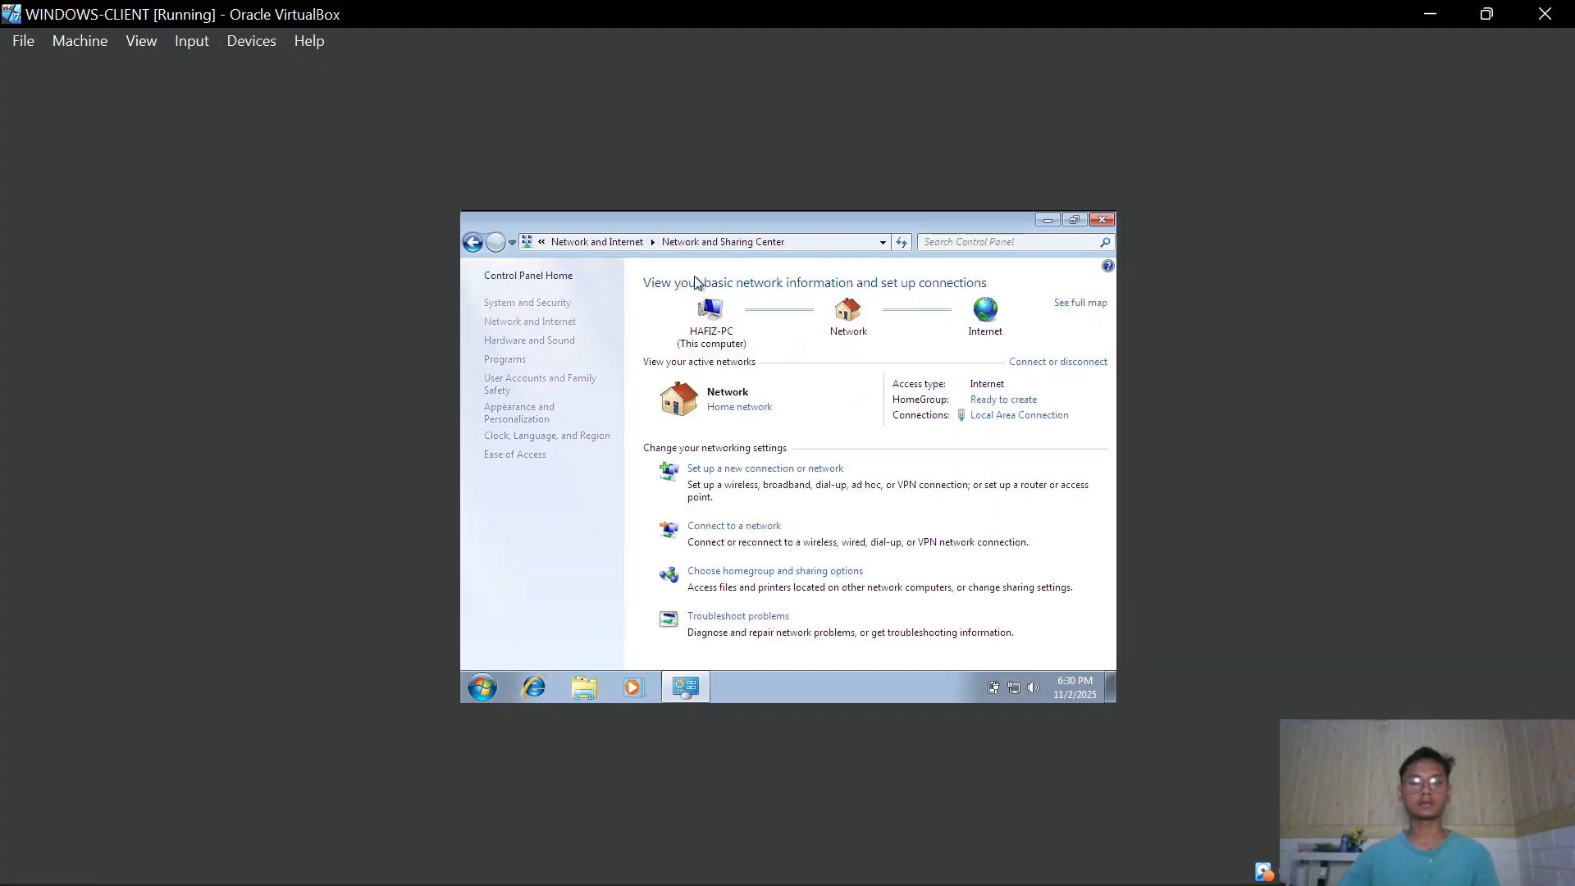
click(543, 312)
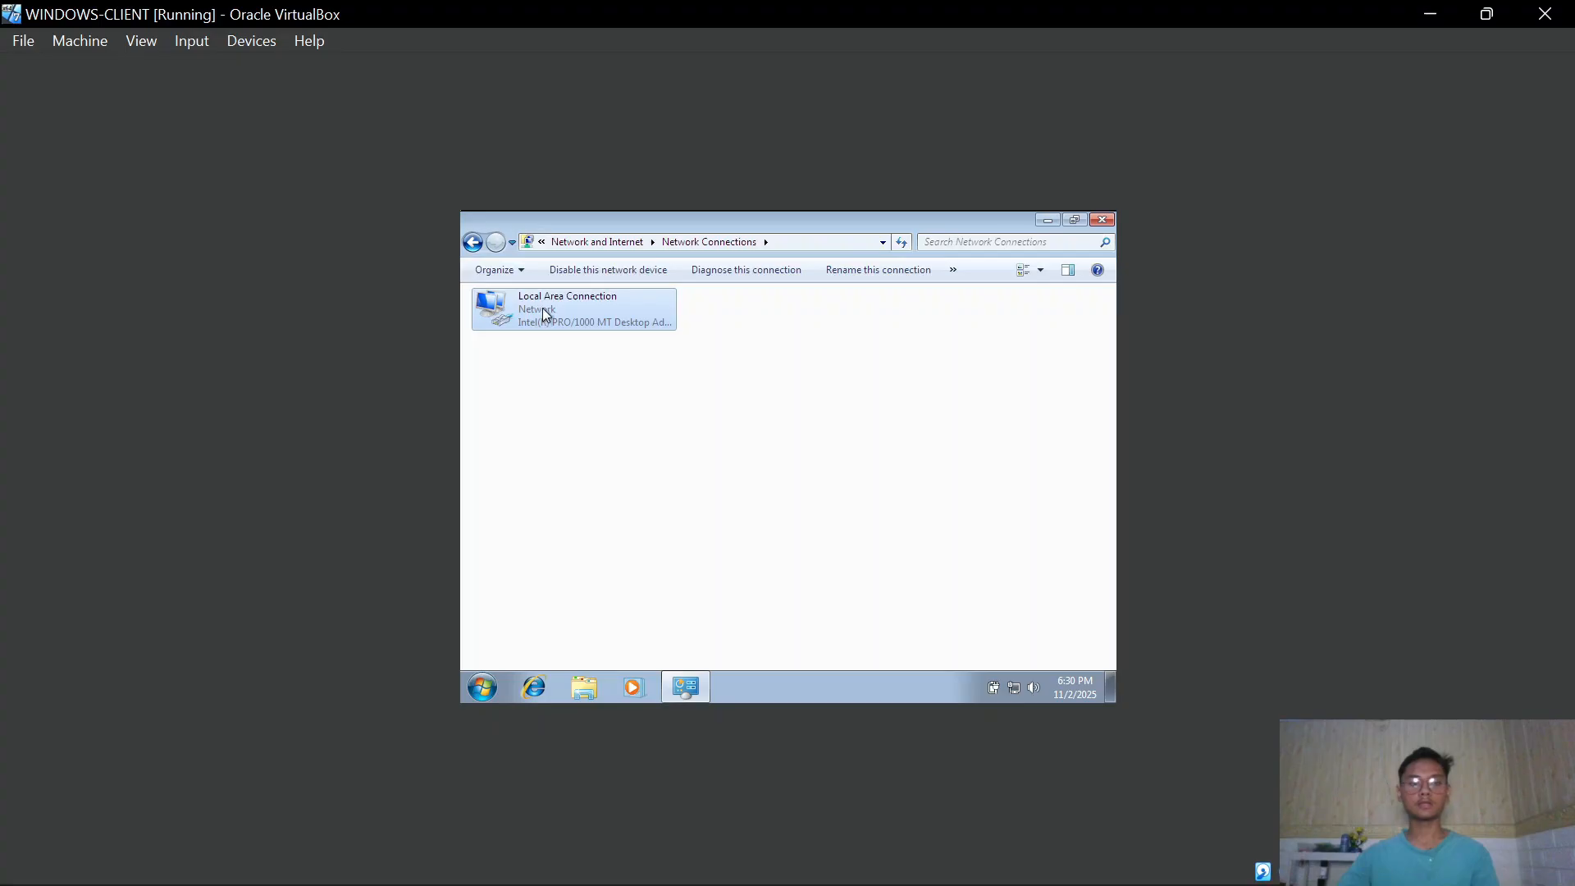
right_click(543, 308)
click(624, 464)
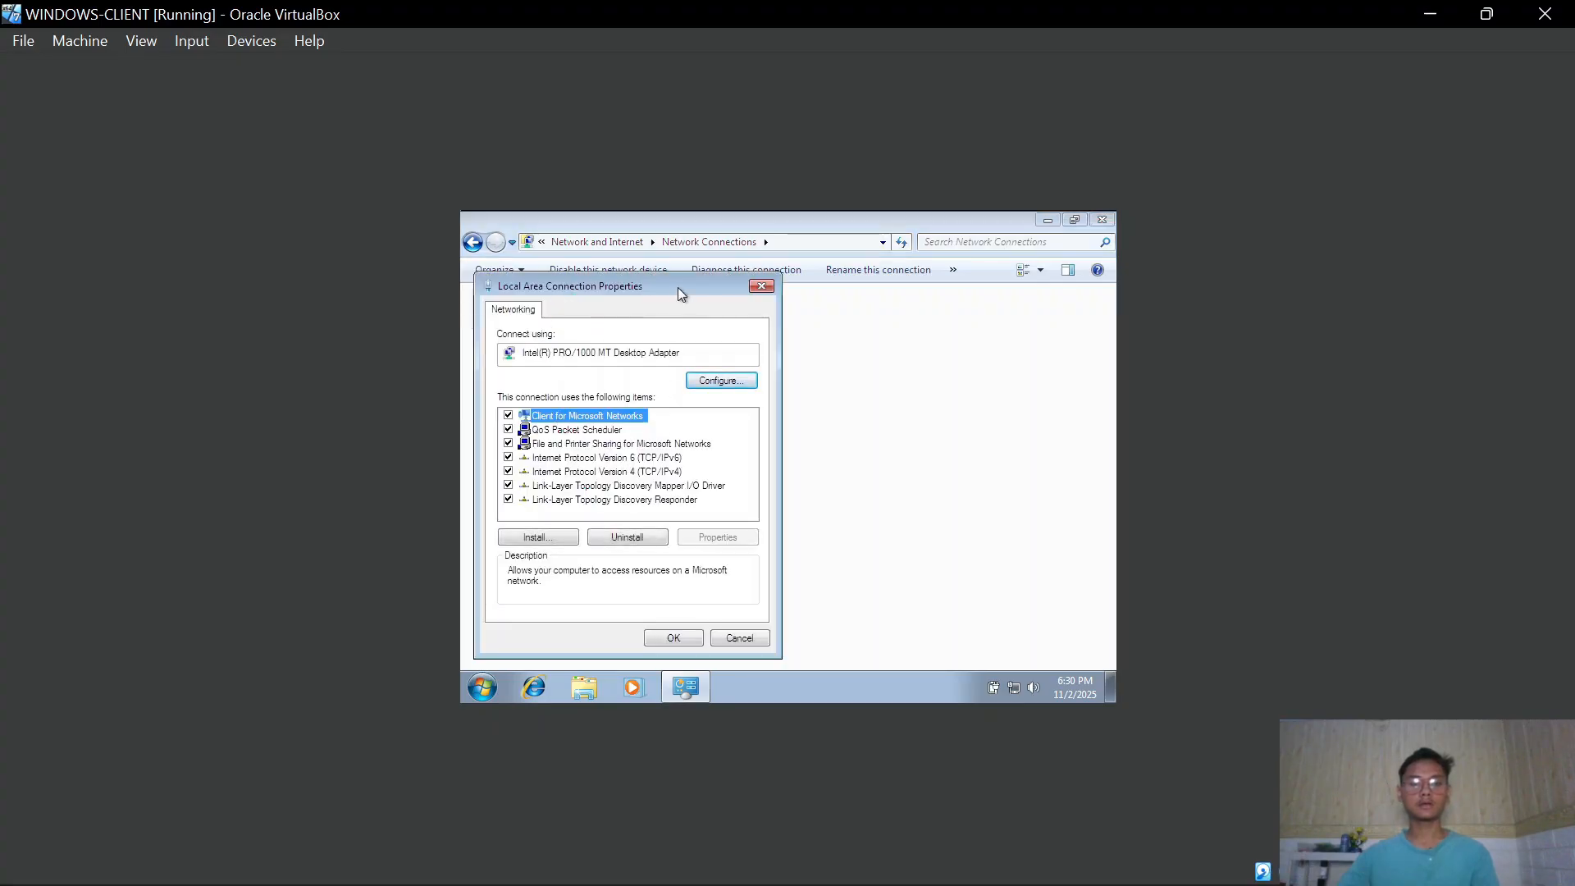
drag(677, 288, 796, 280)
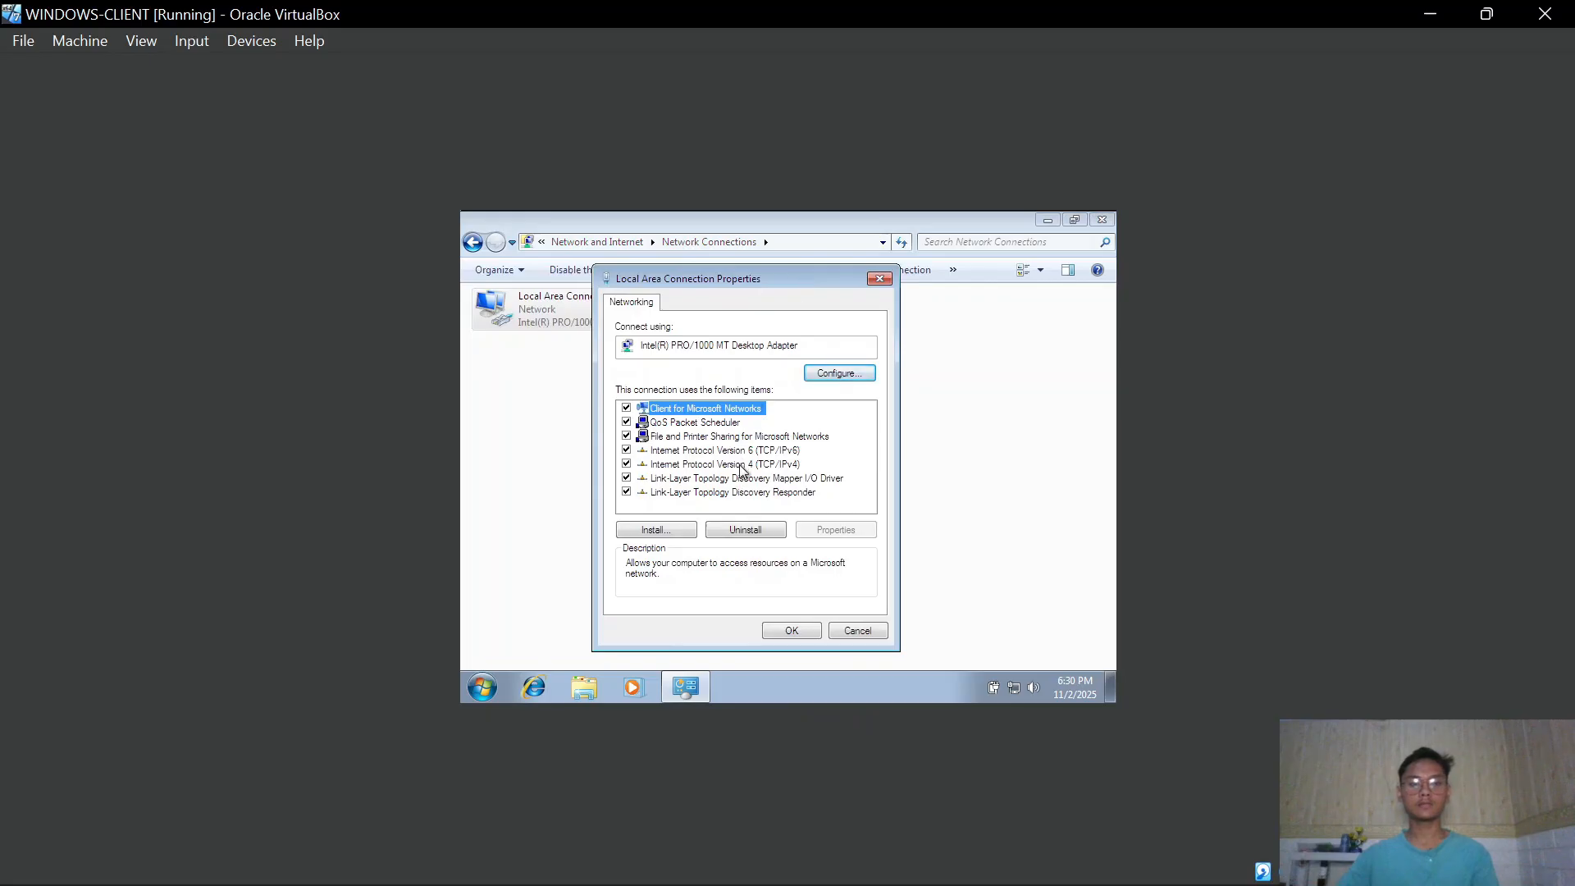
Switch the virtual machine's display to Scaled Mode
click(154, 39)
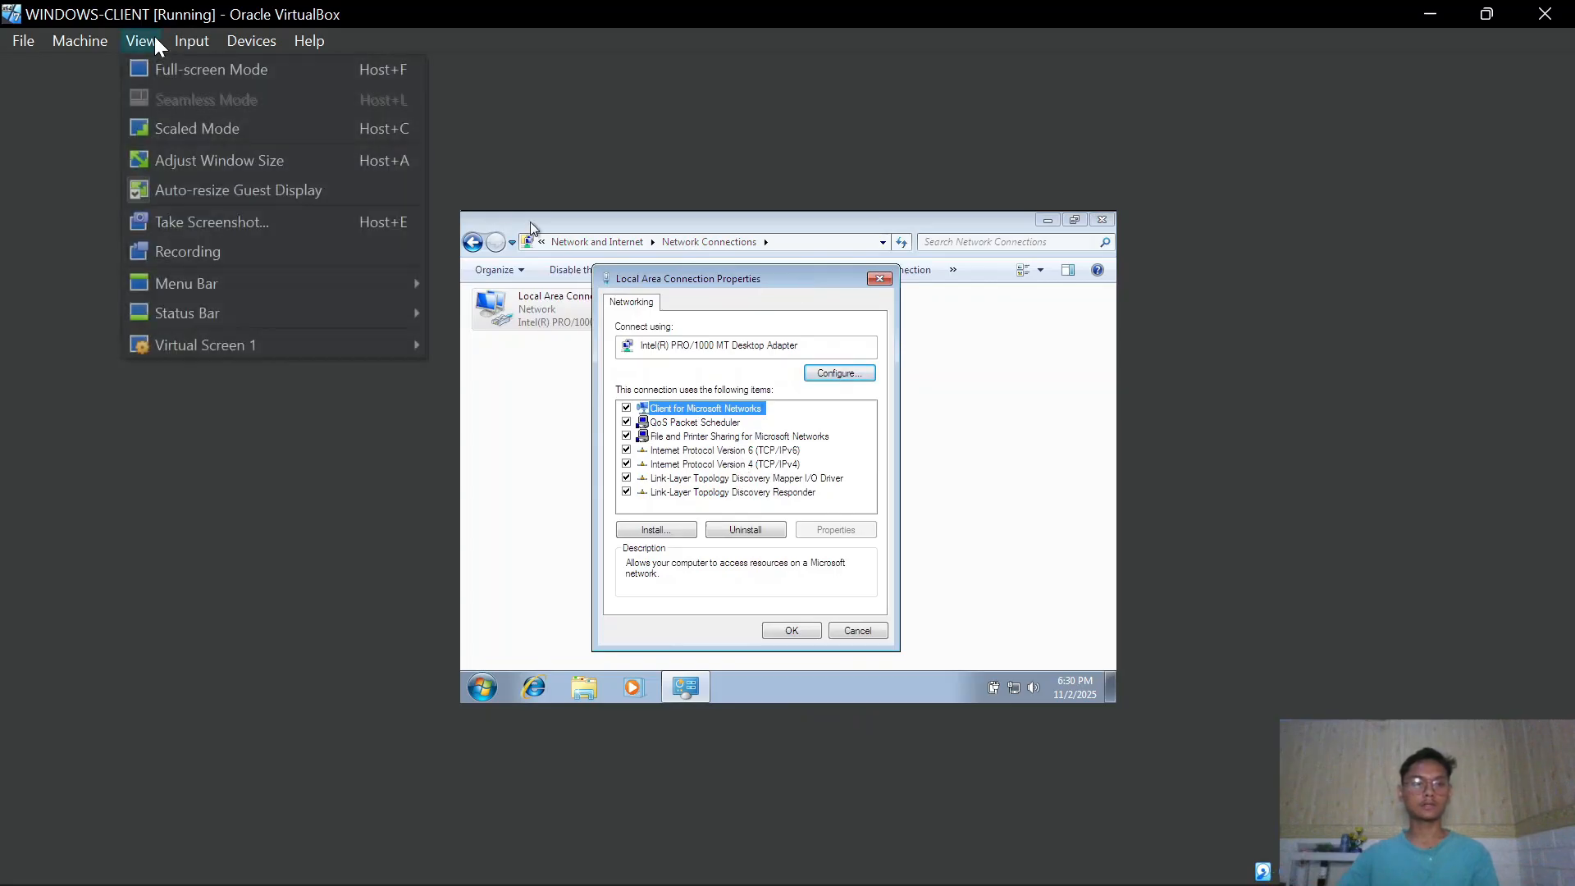
click(215, 131)
click(1094, 130)
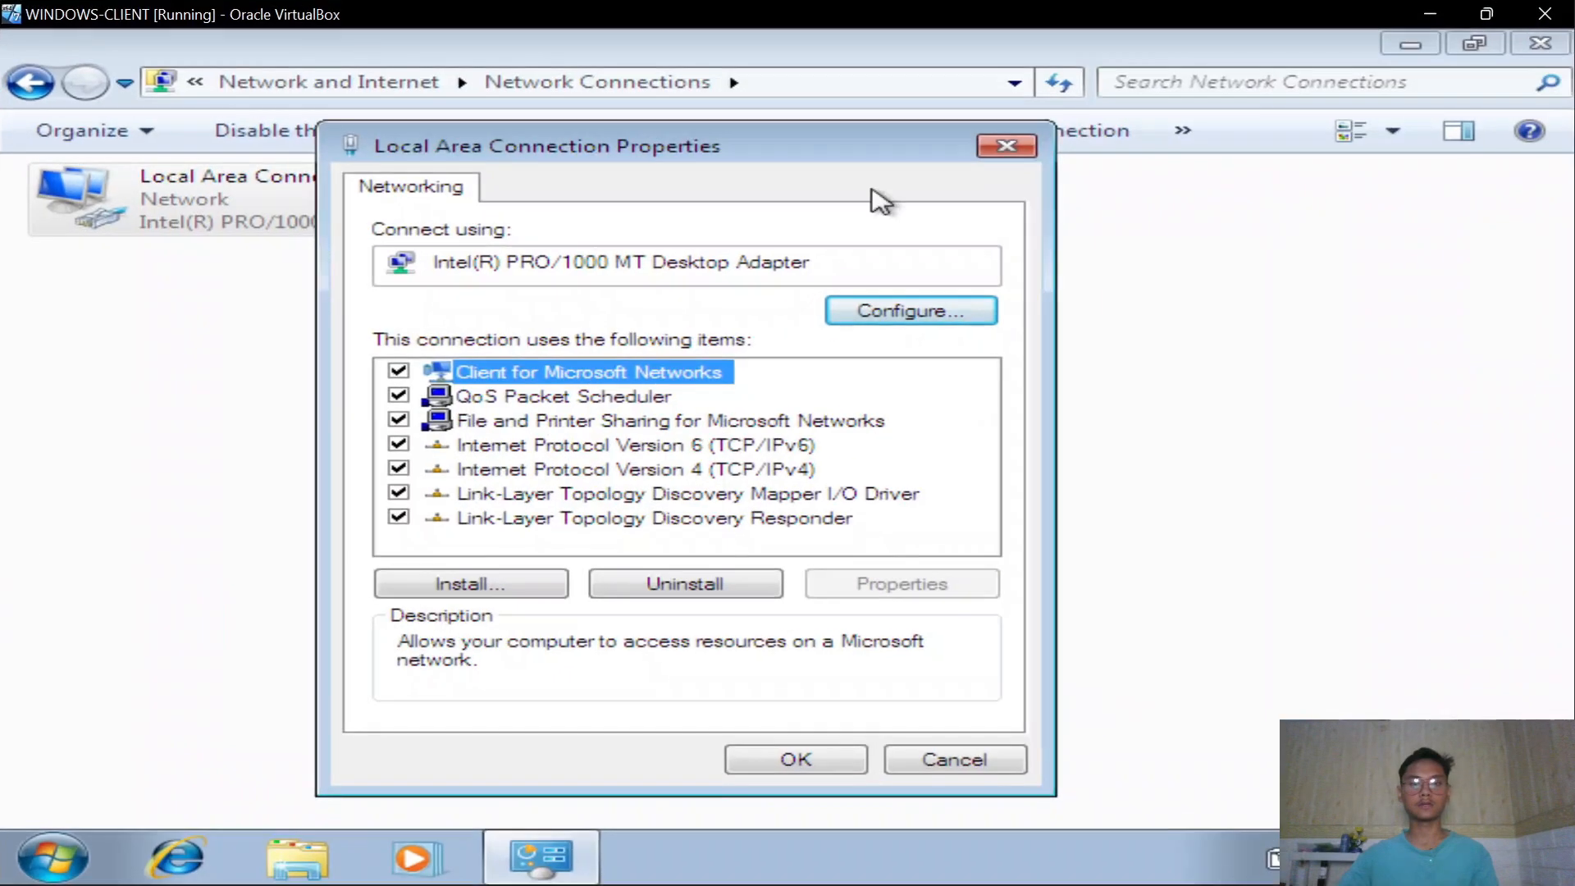
Open the Internet Protocol Version 4 (TCP/IPv4) properties and choose to use a manually specified IP address
click(607, 469)
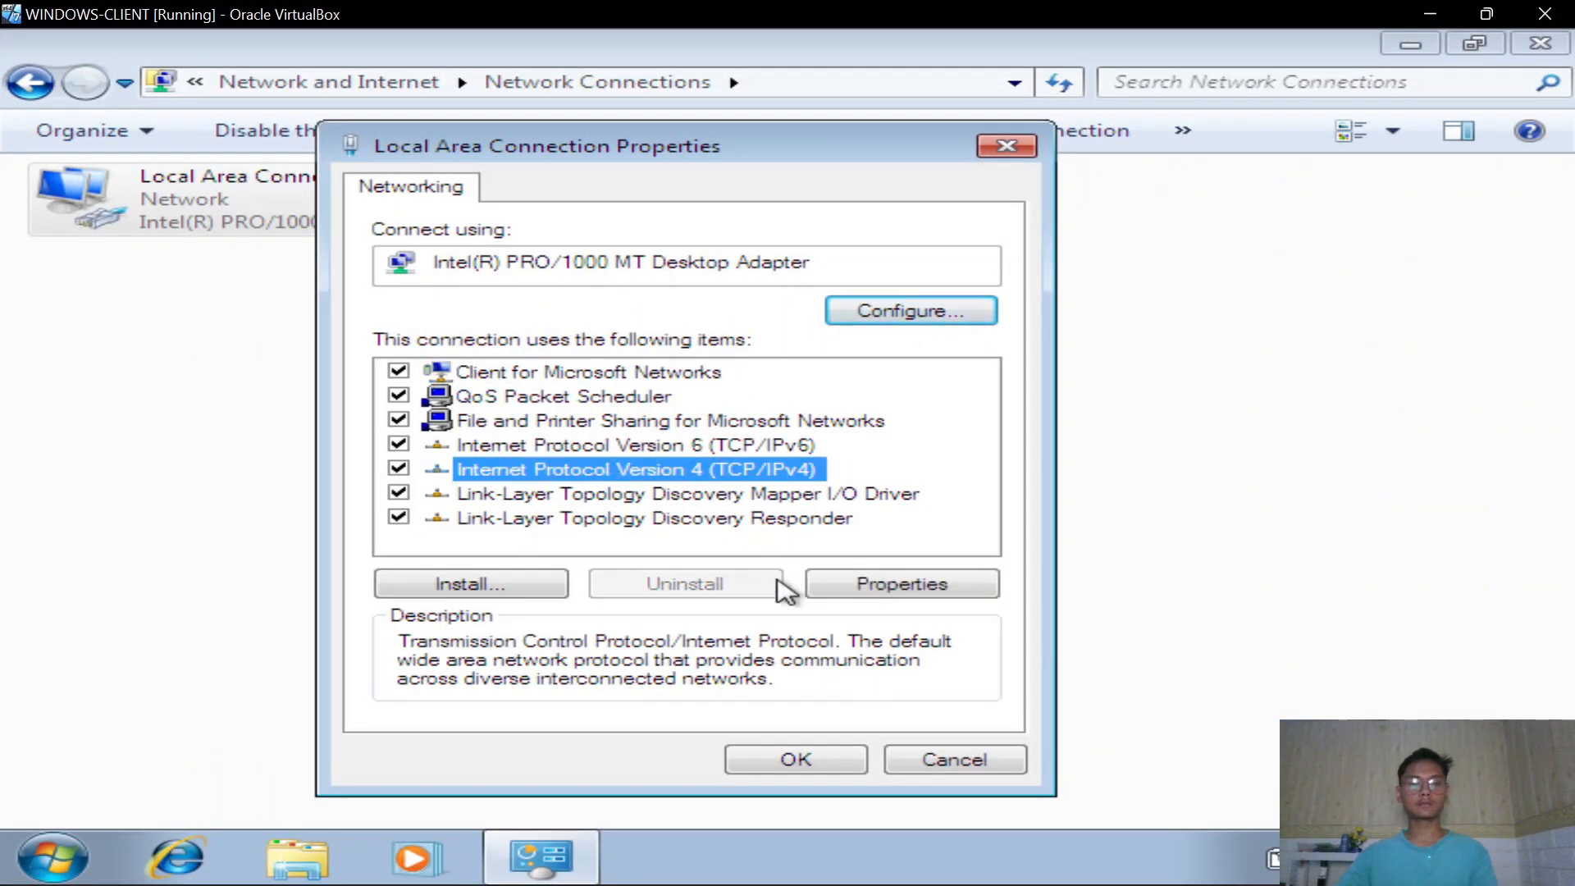
click(860, 585)
click(504, 391)
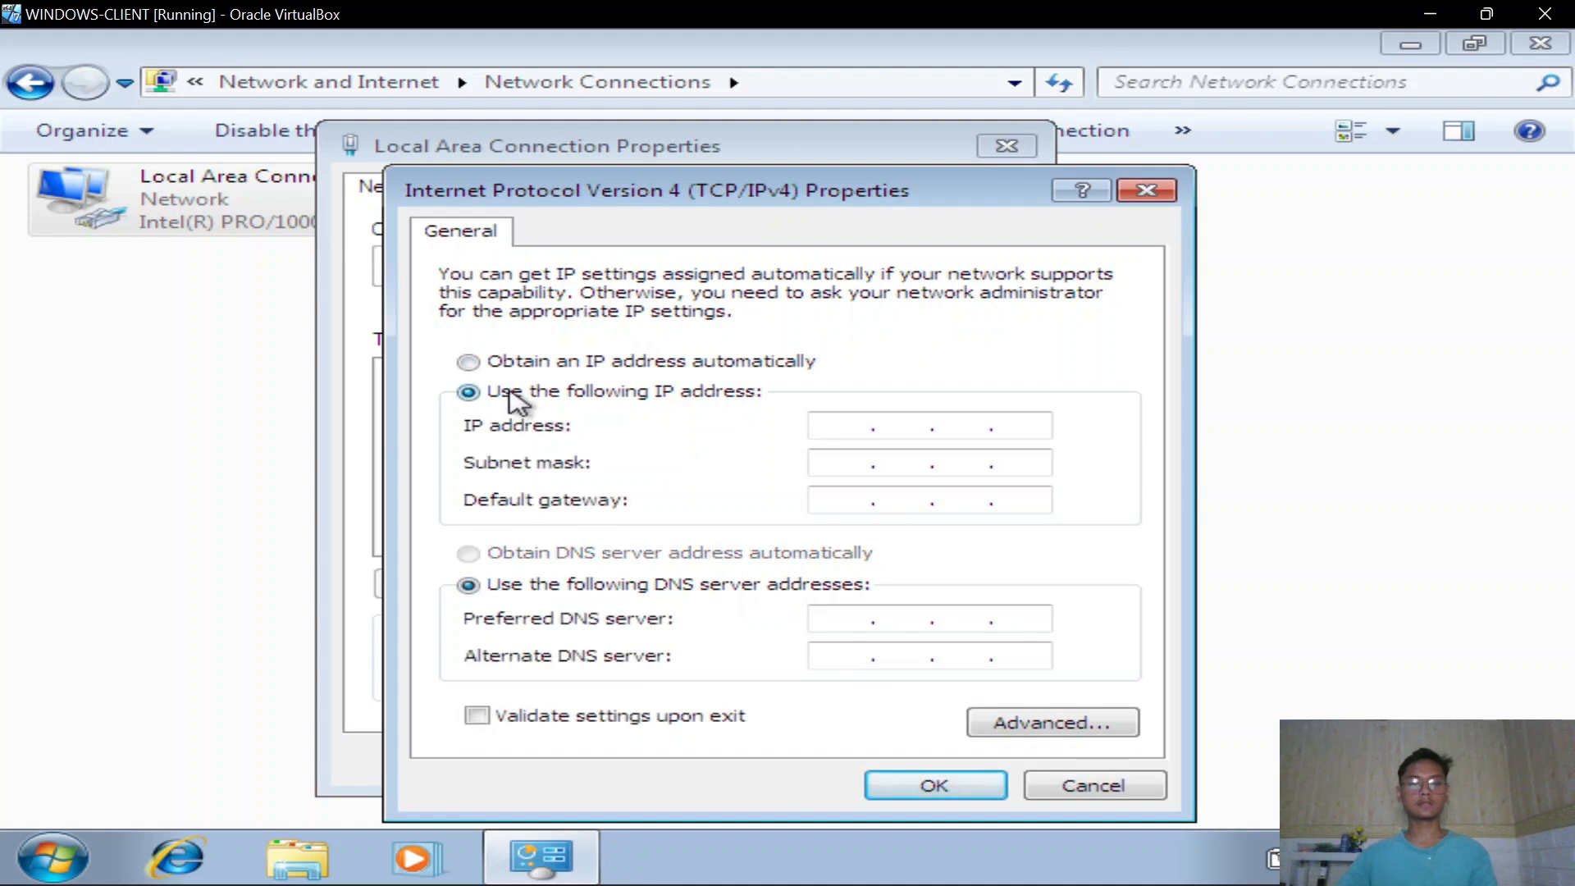
click(513, 363)
click(510, 393)
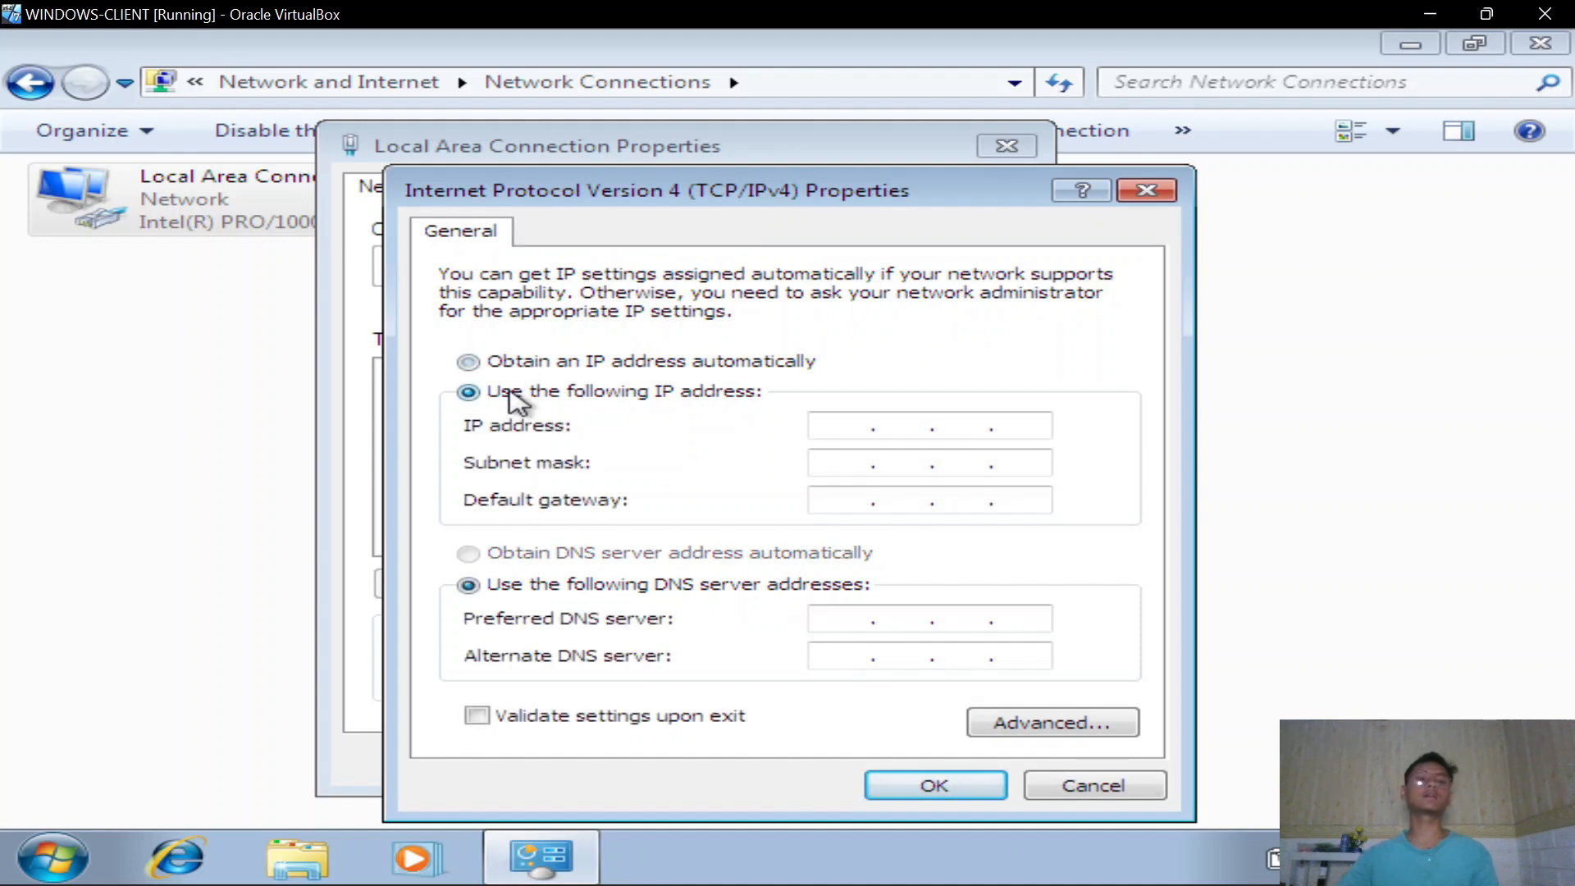
Switch to the browser and check the network topology diagram for the CLIENT-WINDOWS machine's IP address and its router connection
mouse_move(1005, 885)
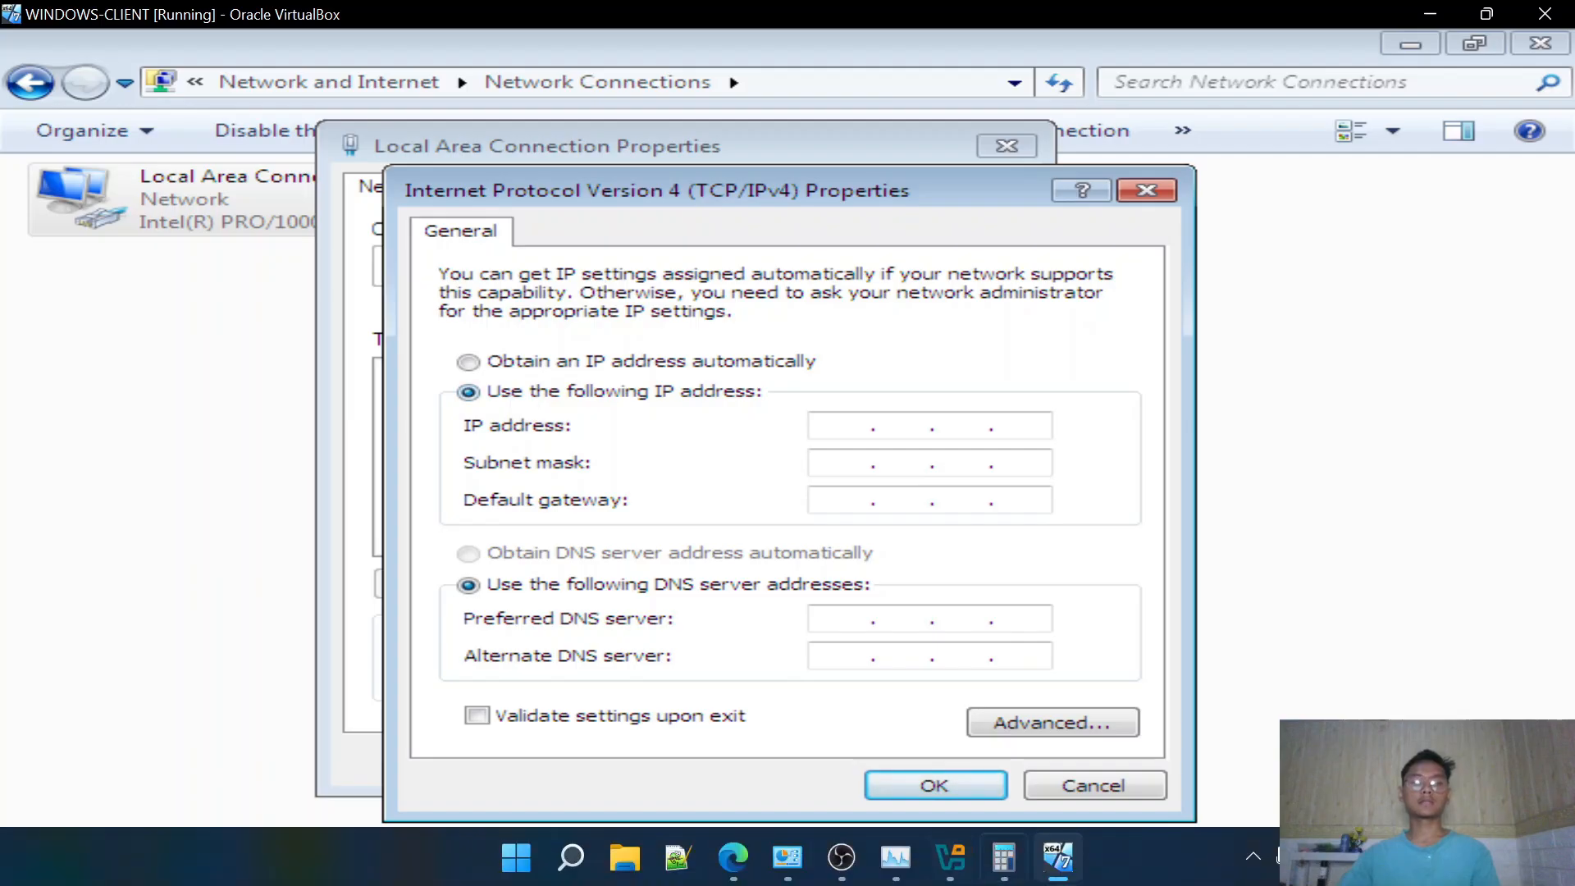
mouse_move(734, 857)
click(743, 824)
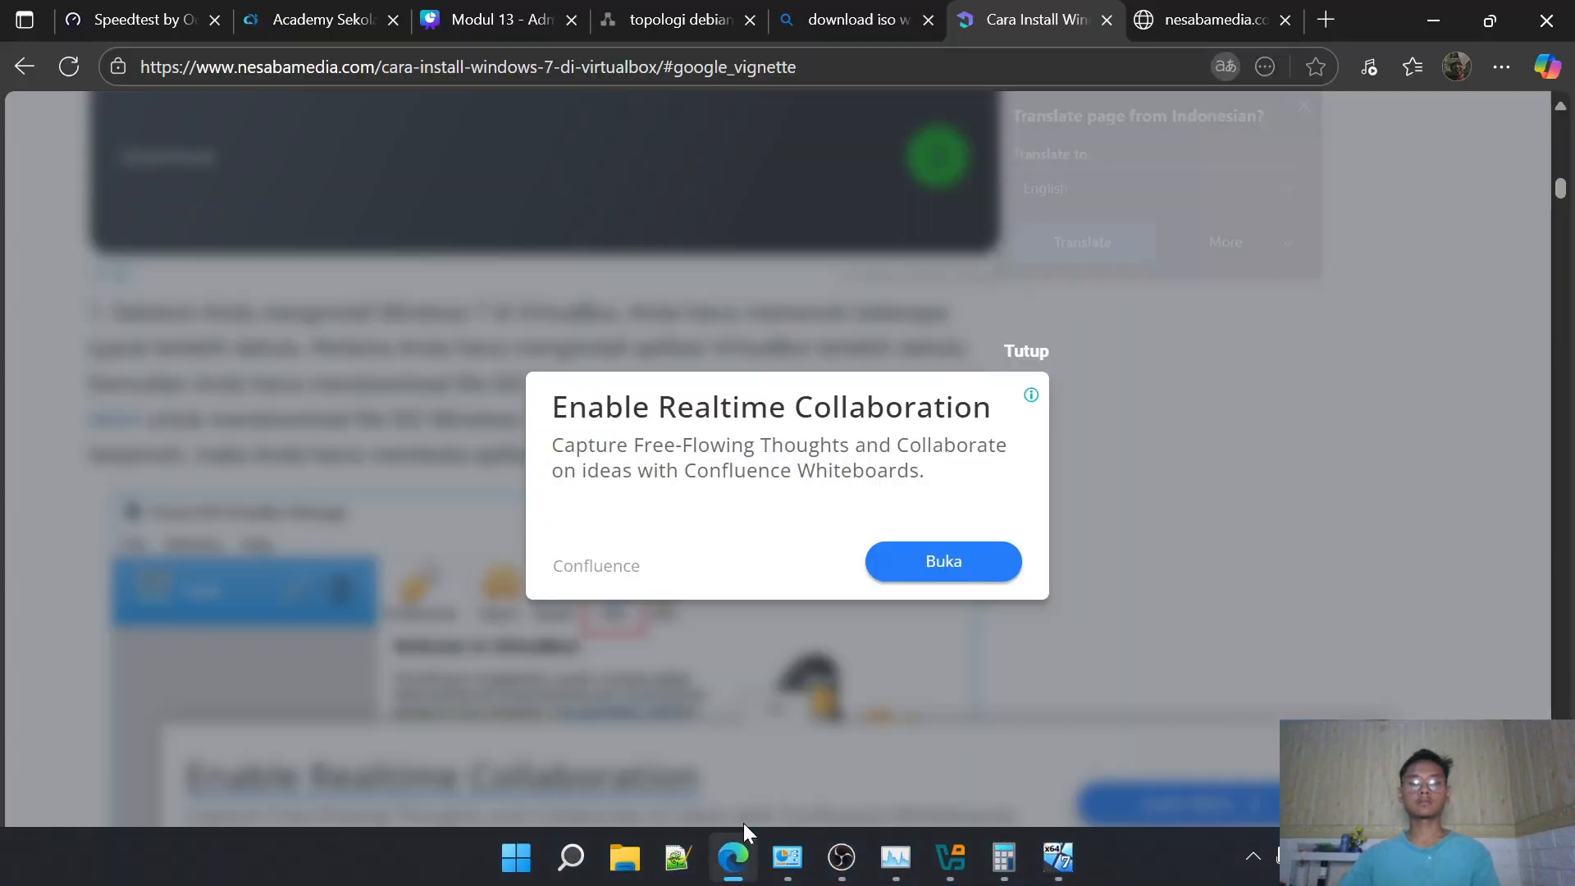
click(679, 23)
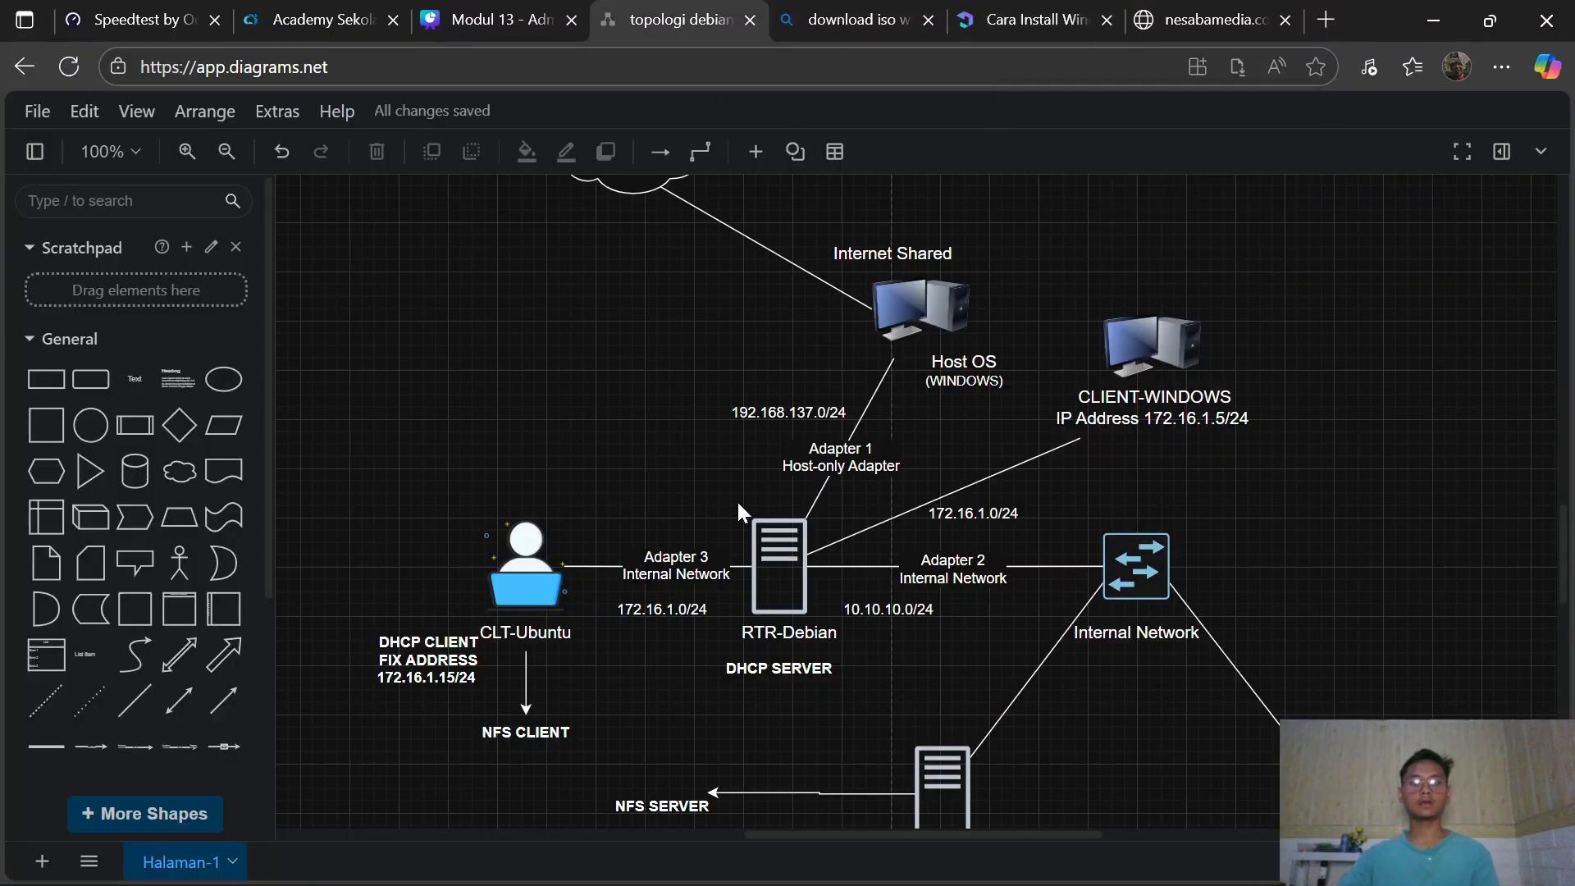
scroll(828, 448, down, 2)
click(774, 555)
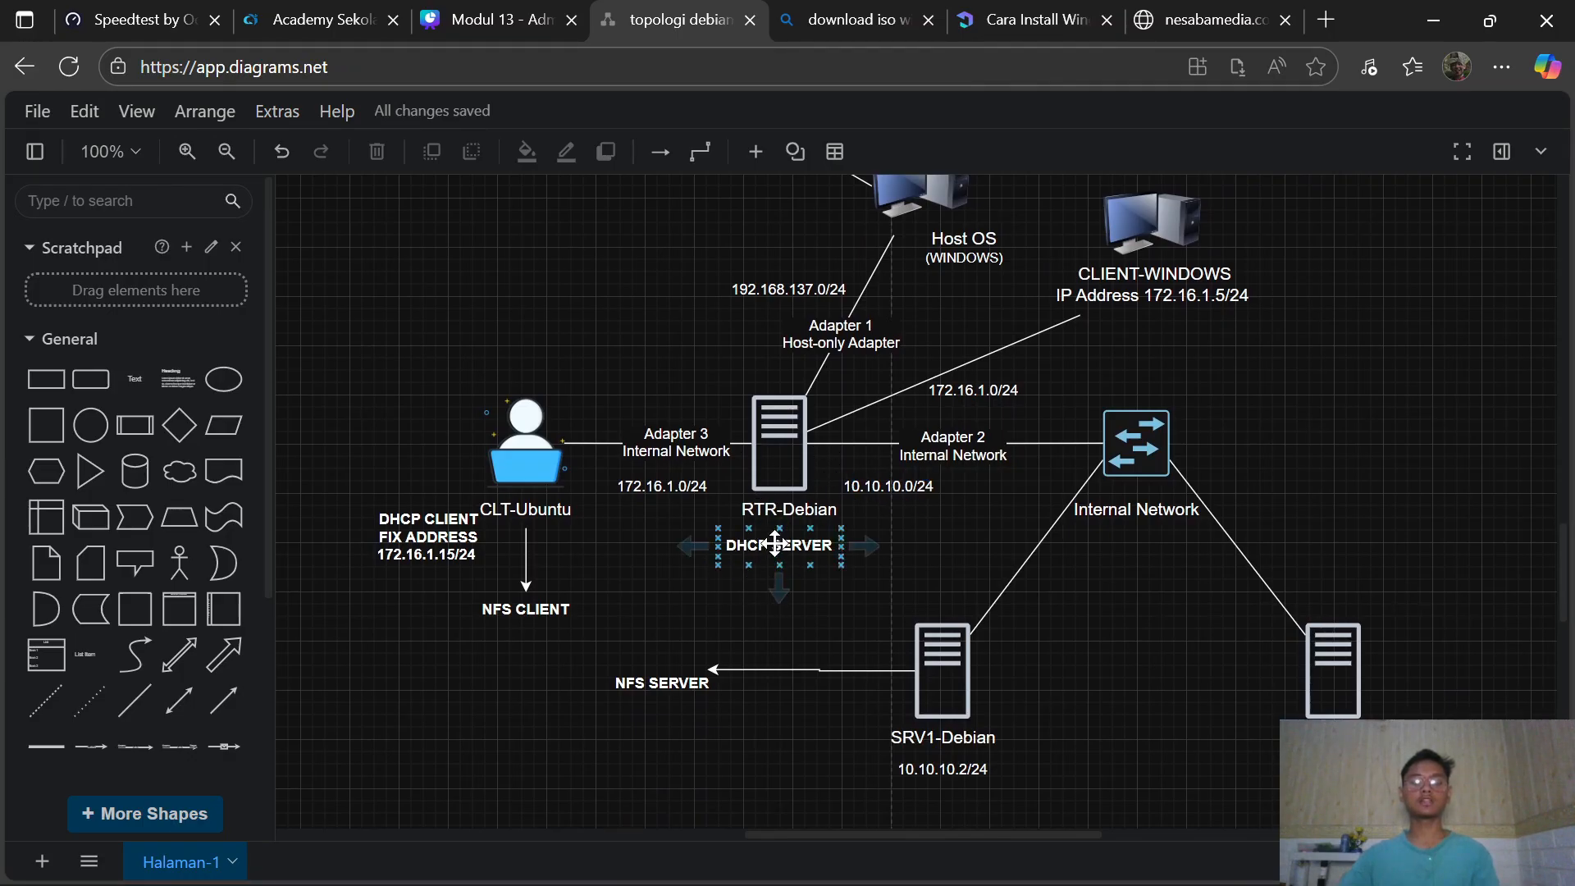
click(773, 366)
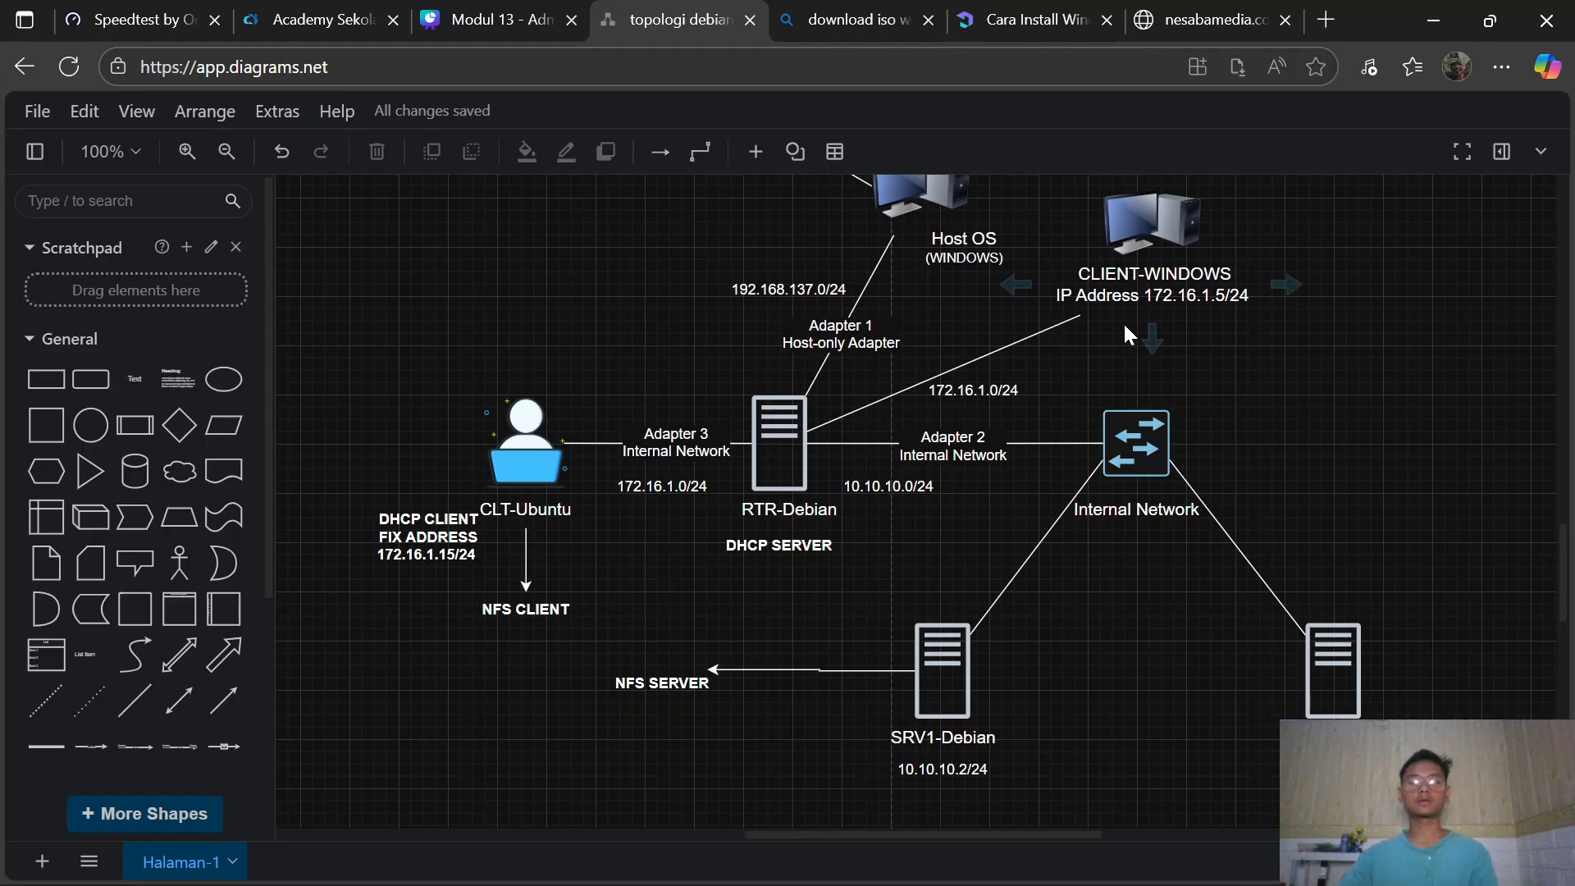
mouse_move(1194, 33)
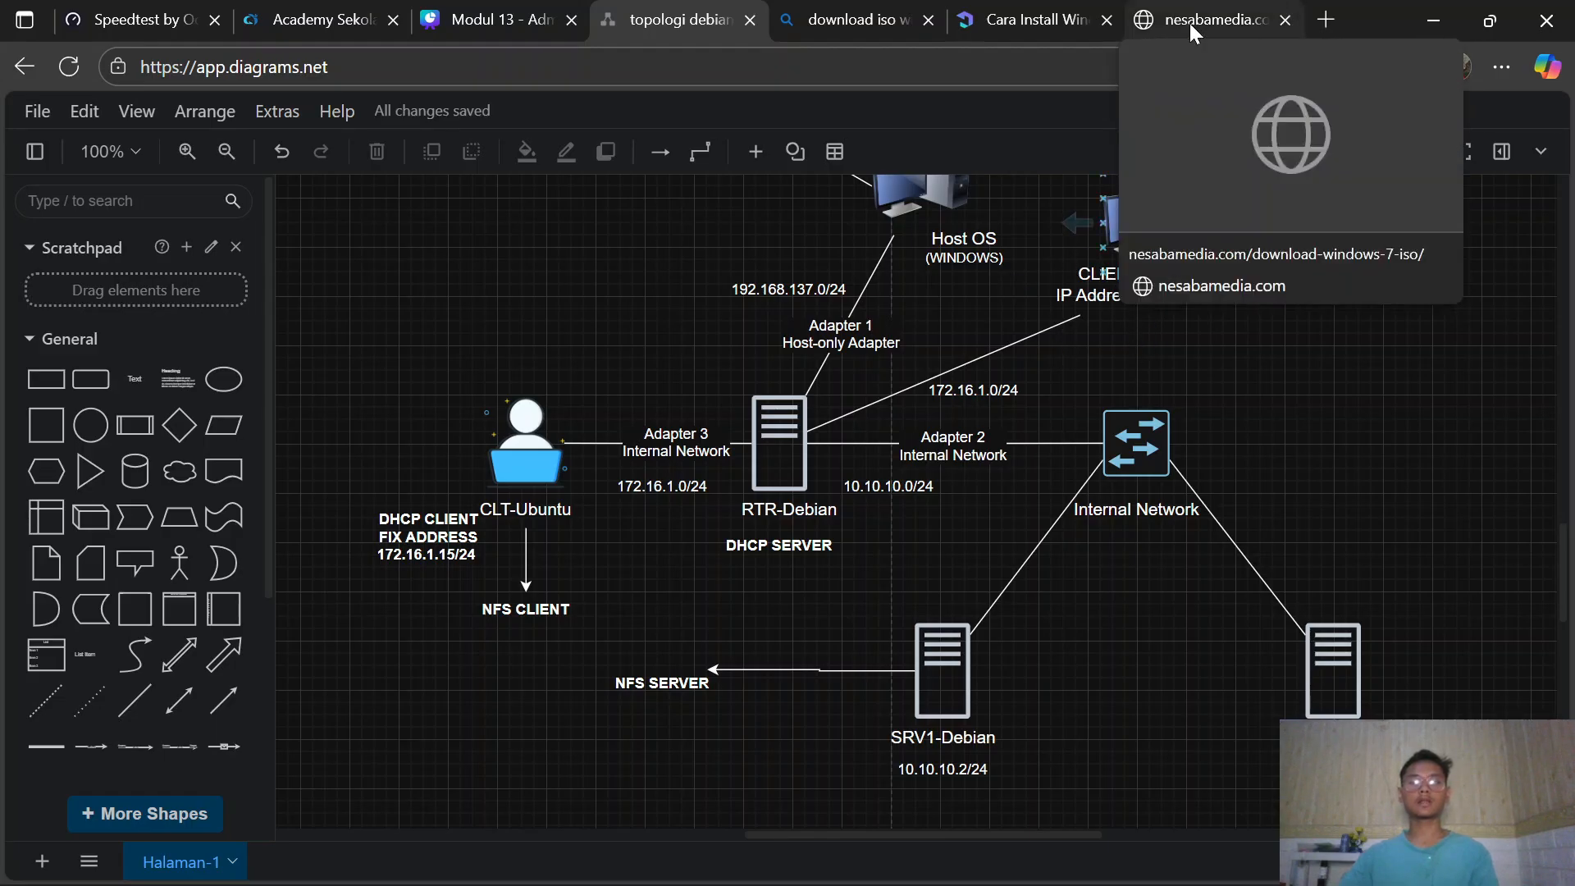
Return to the WINDOWS-CLIENT virtual machine and set IPv4 to obtain the IP and DNS server addresses automatically, then close the connection's properties
mouse_move(1130, 876)
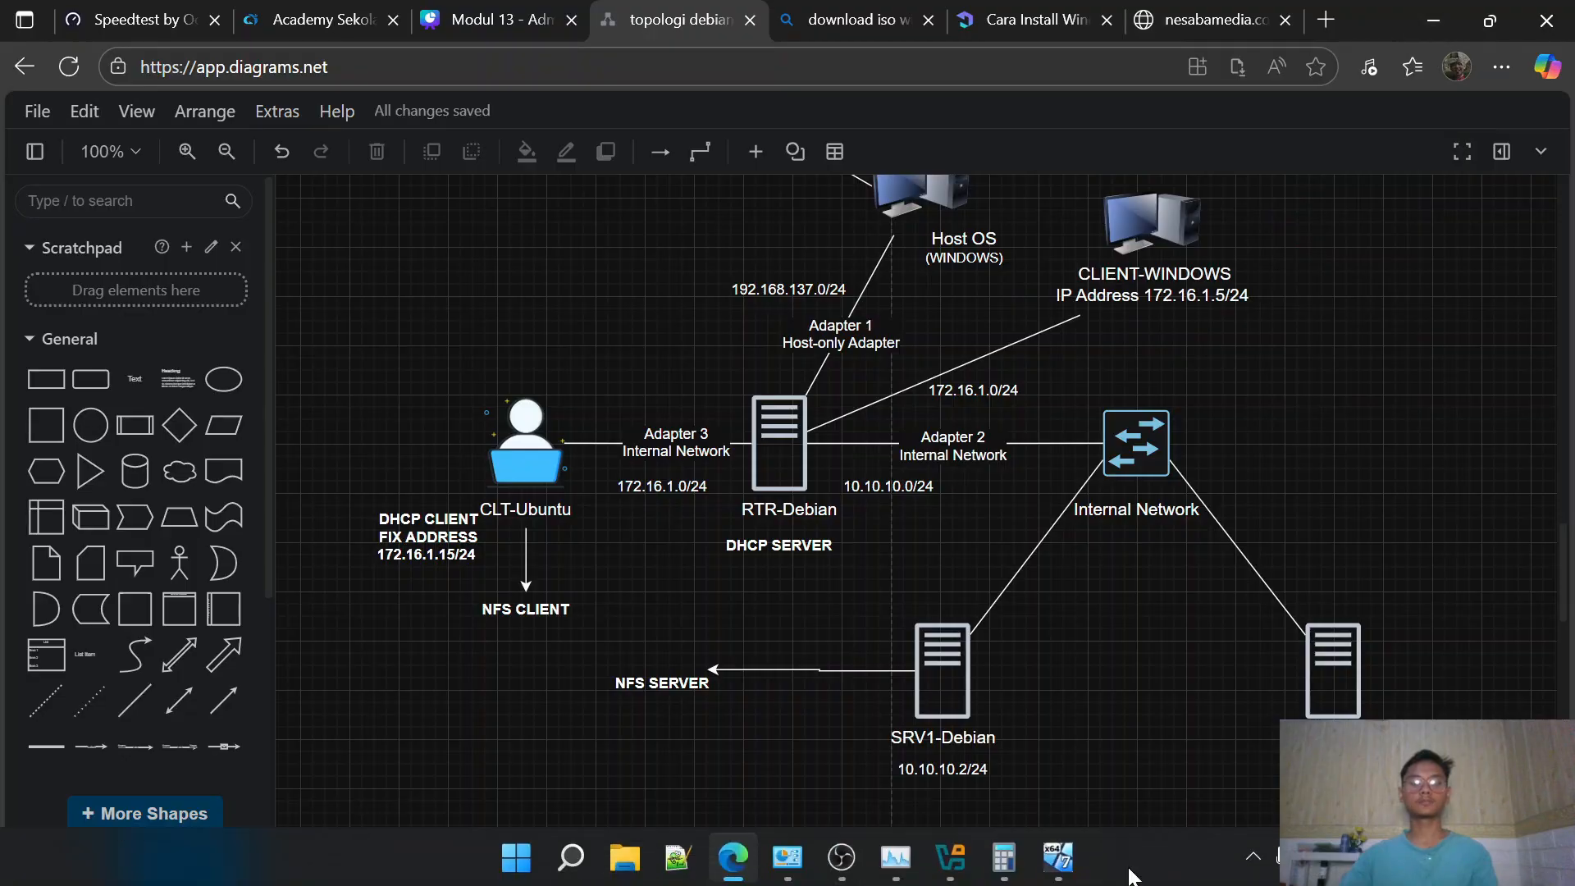
click(1059, 856)
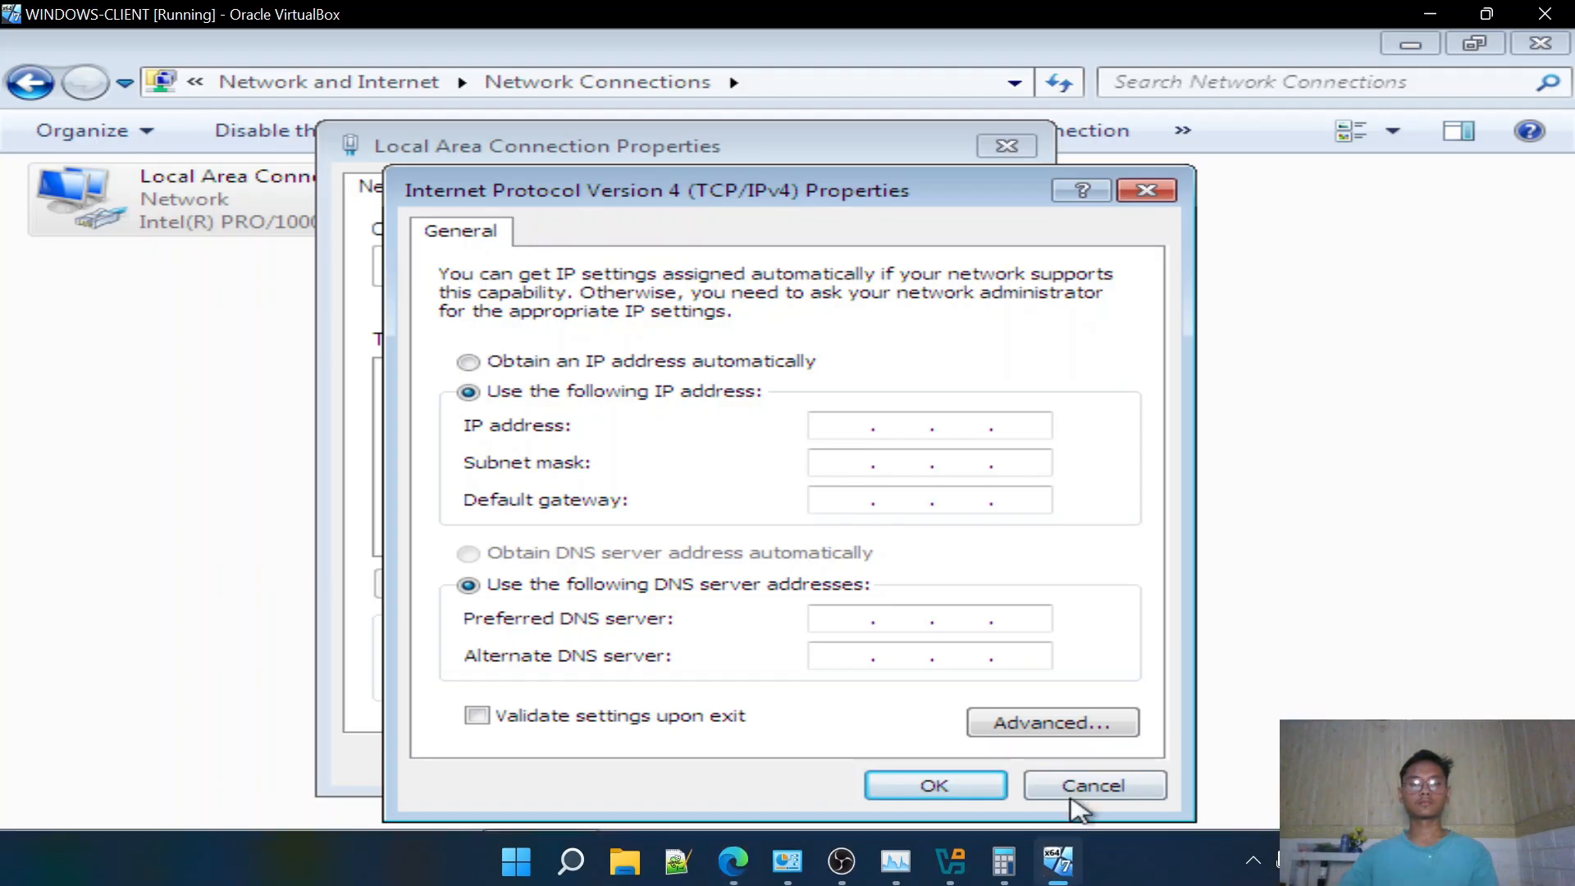
click(470, 361)
click(553, 556)
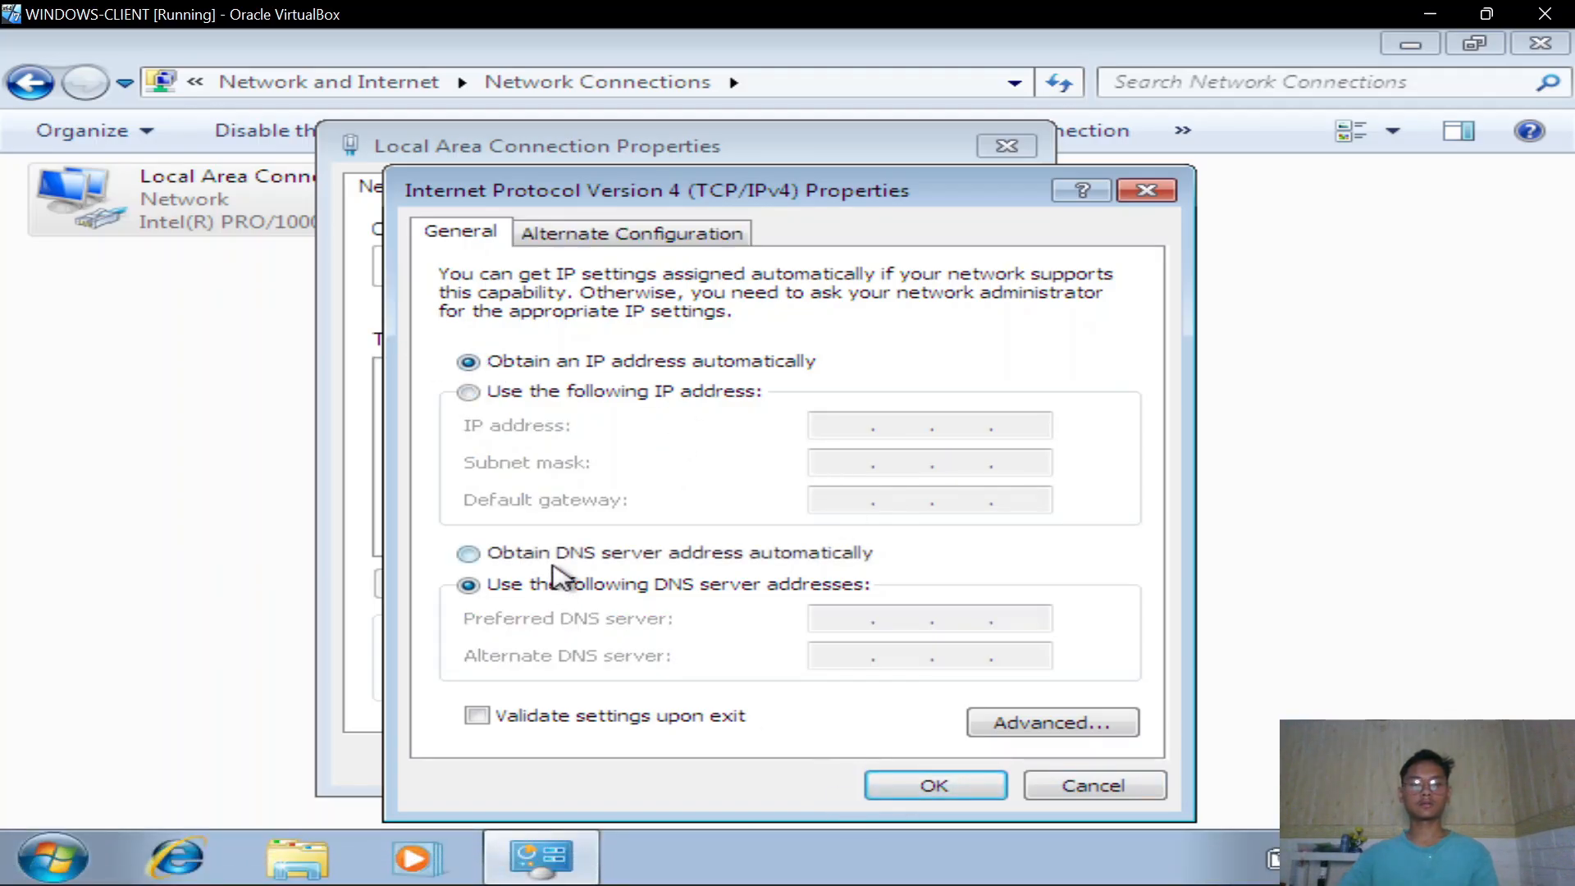
click(936, 786)
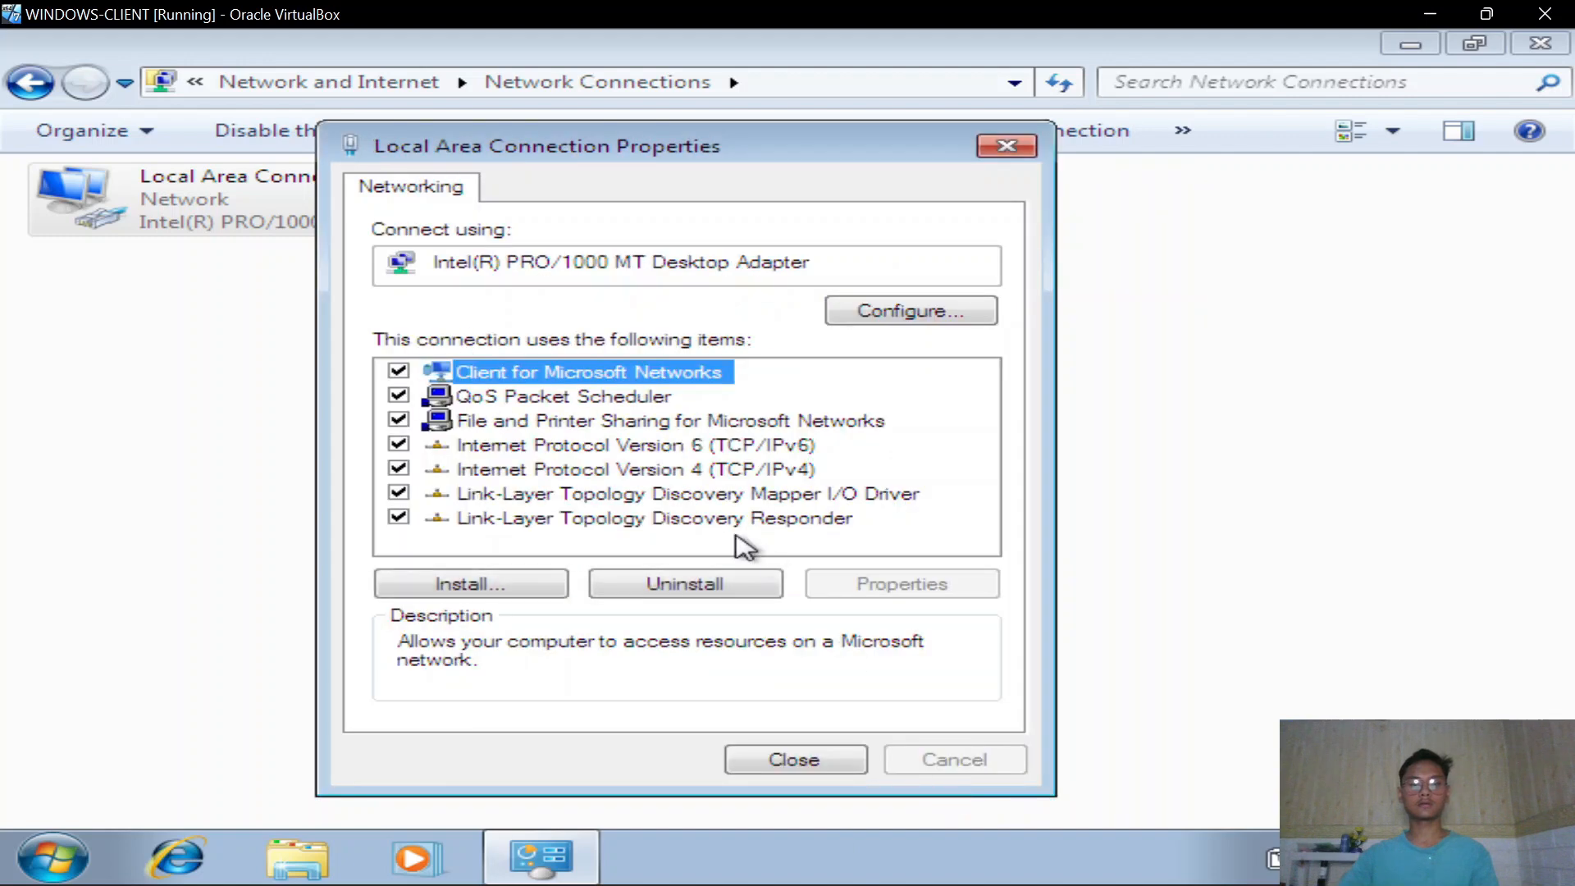
click(784, 756)
Check the Local Area Connection's status and network connection details for its automatically assigned IPv4 address
right_click(296, 201)
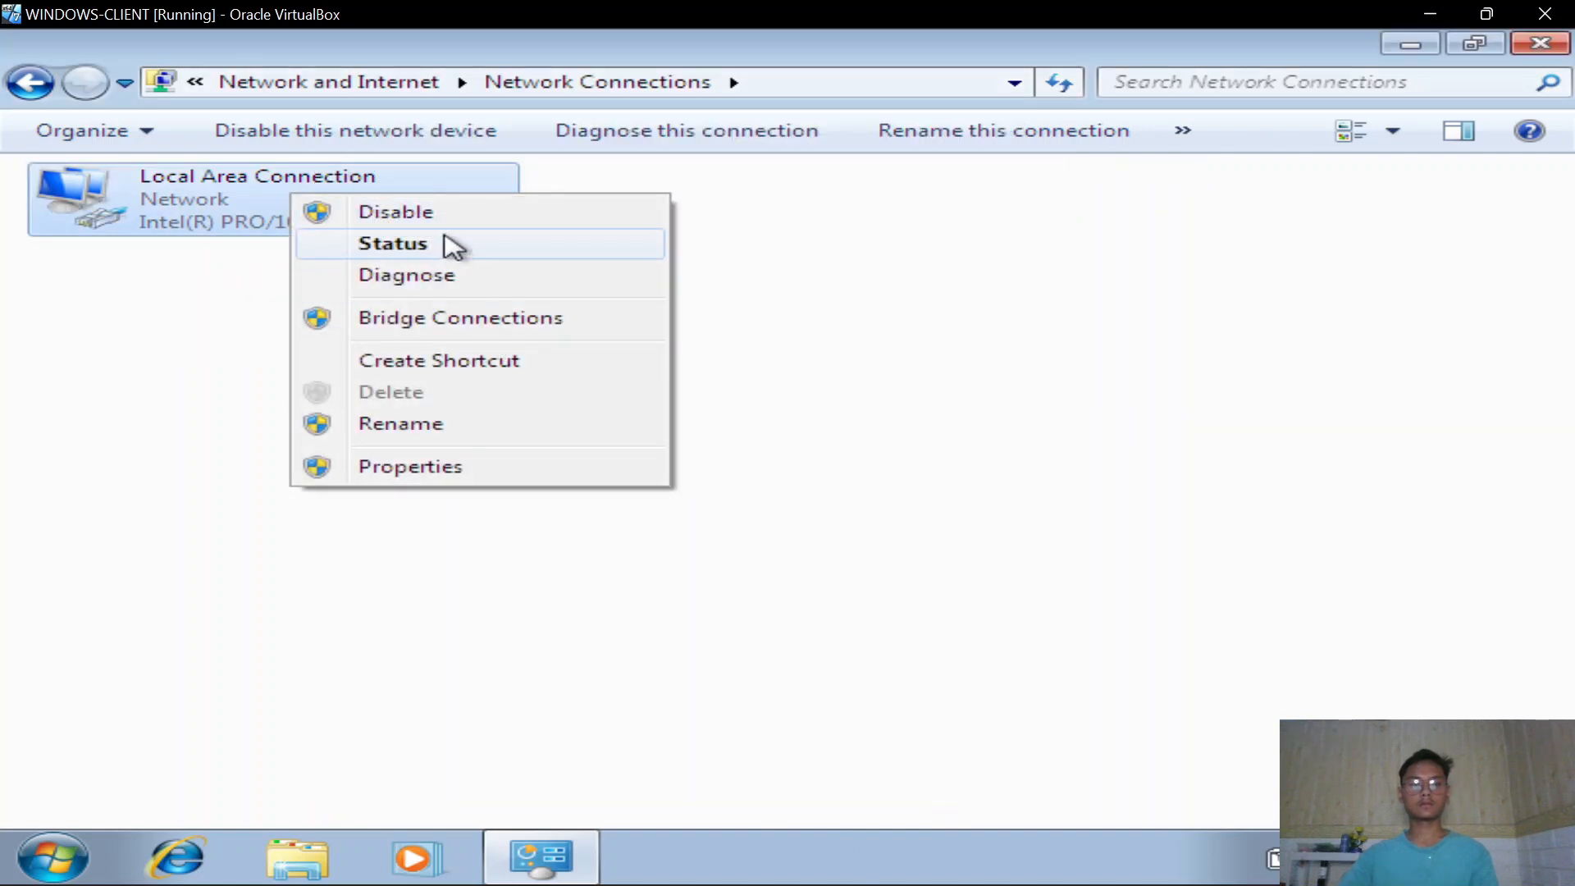
click(448, 246)
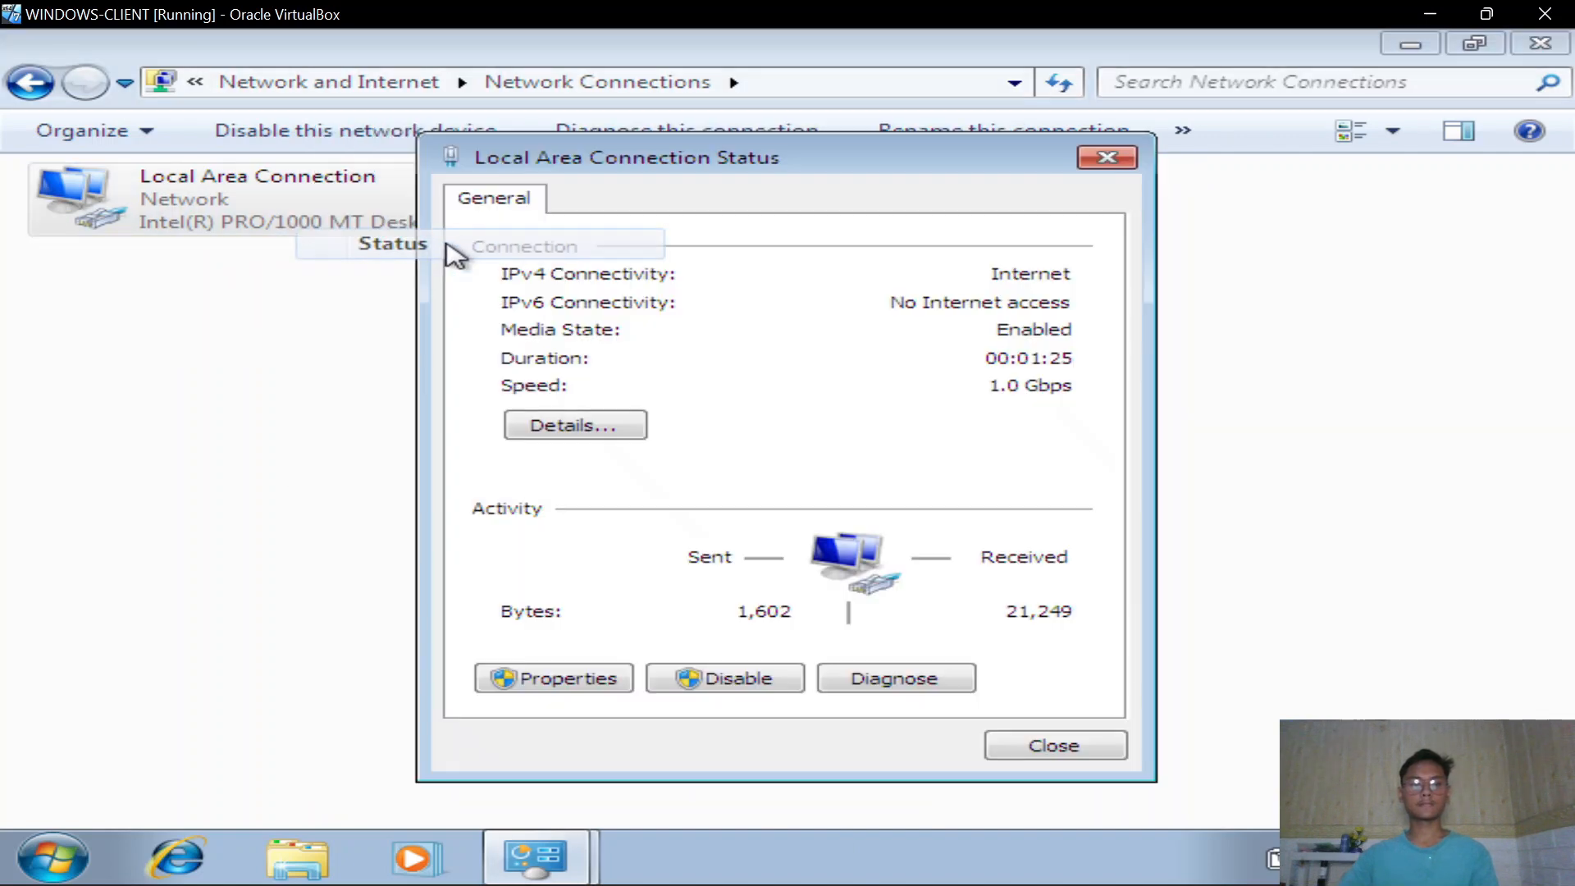
click(627, 426)
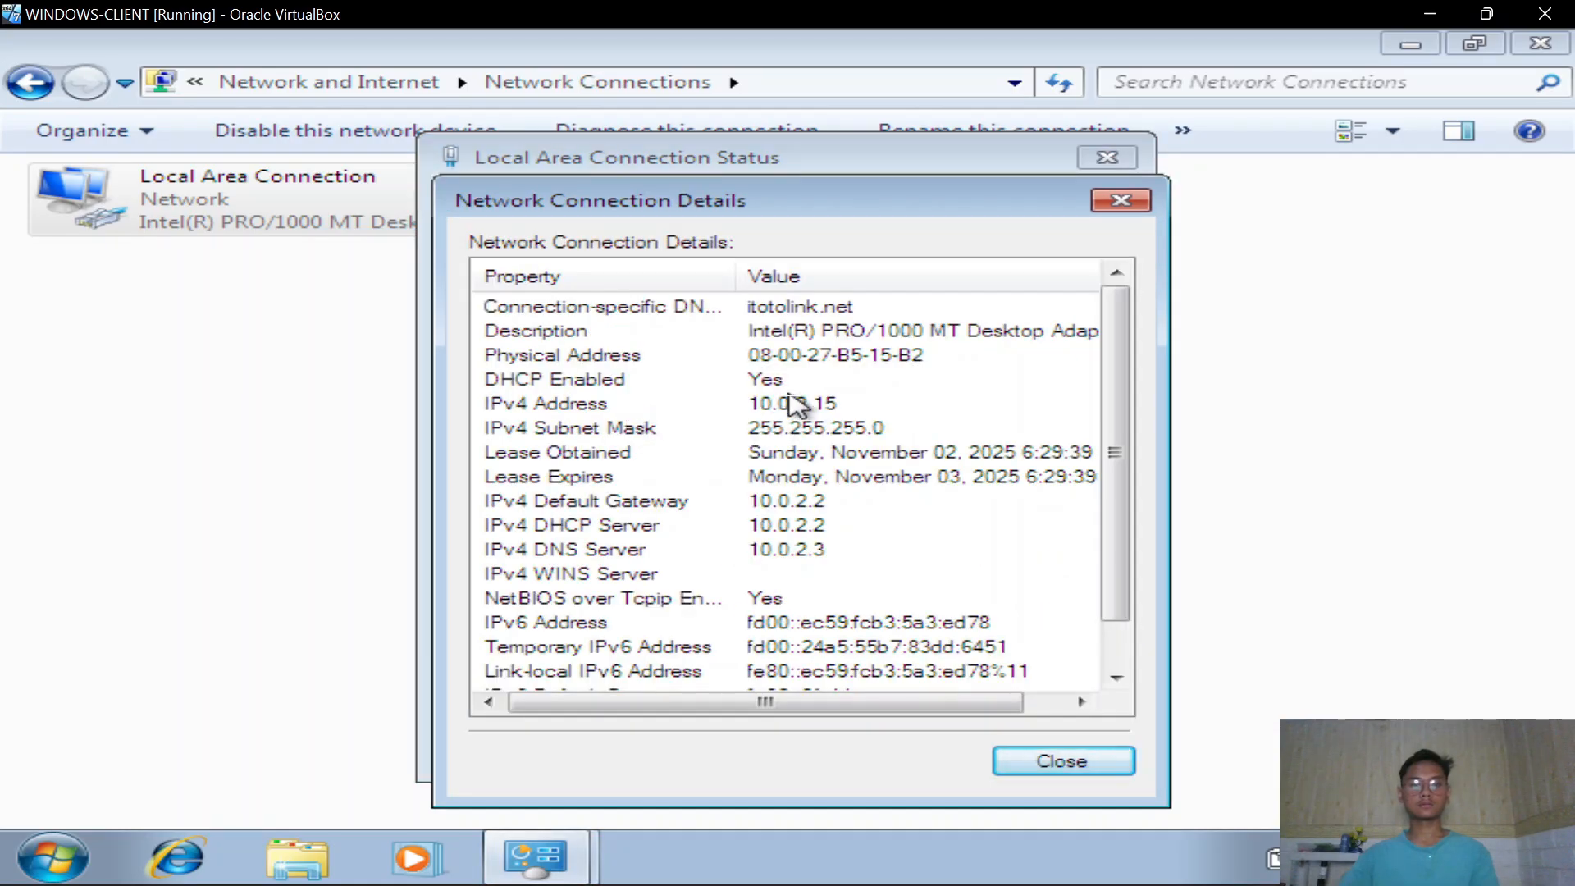
click(1120, 202)
click(1099, 162)
In the Local Area Connection's TCP/IPv4 properties, set a manual IP address of 172.16.1.5 with subnet mask 255.255.255.0
right_click(314, 209)
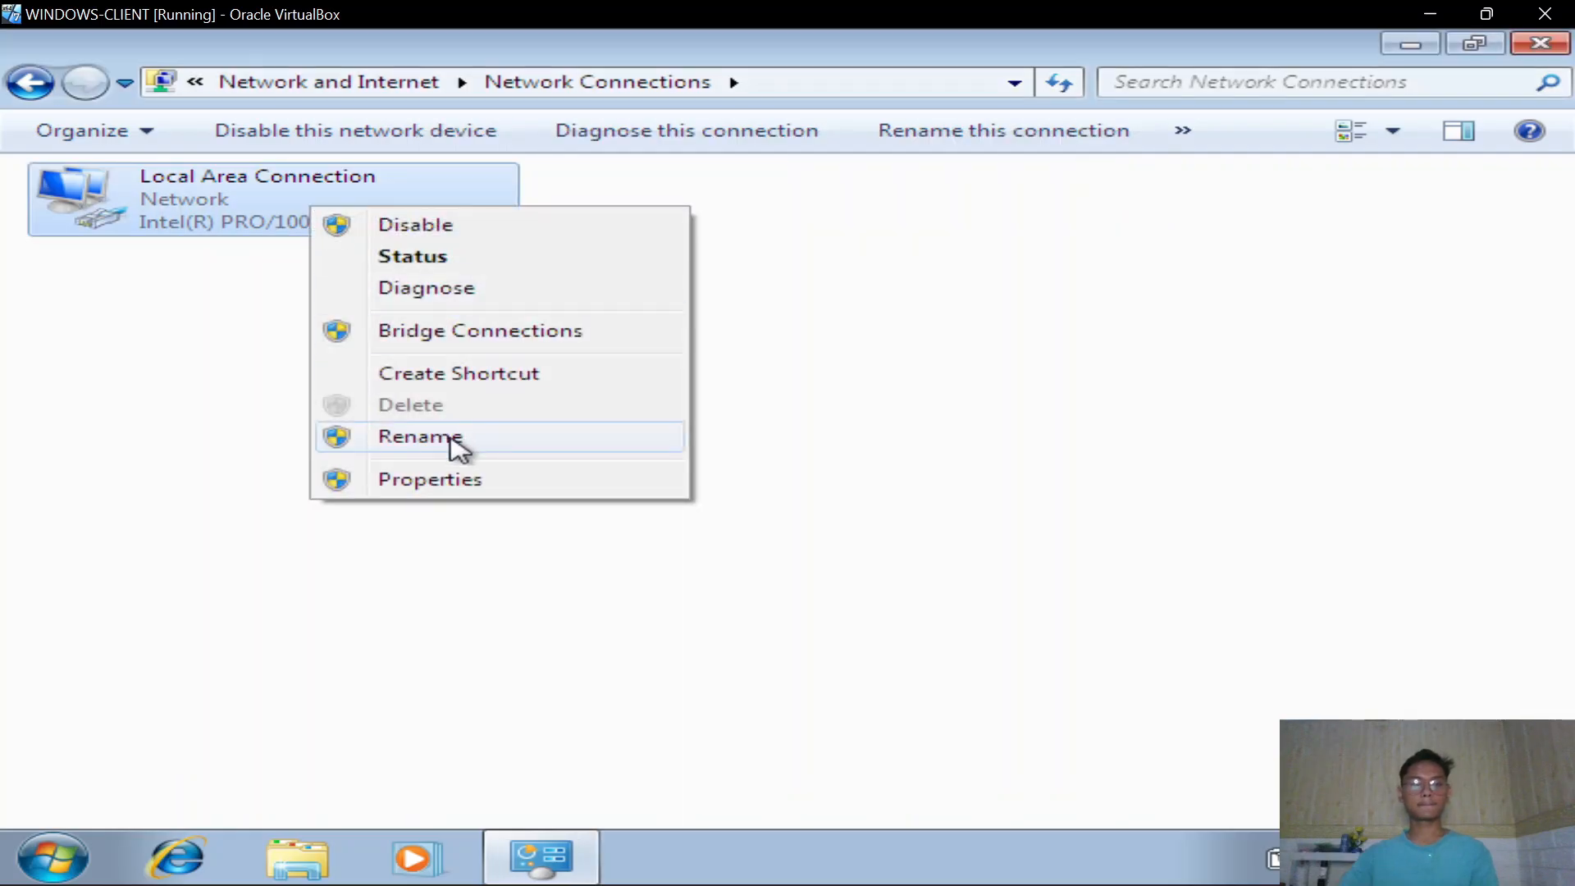
click(458, 481)
double_click(517, 503)
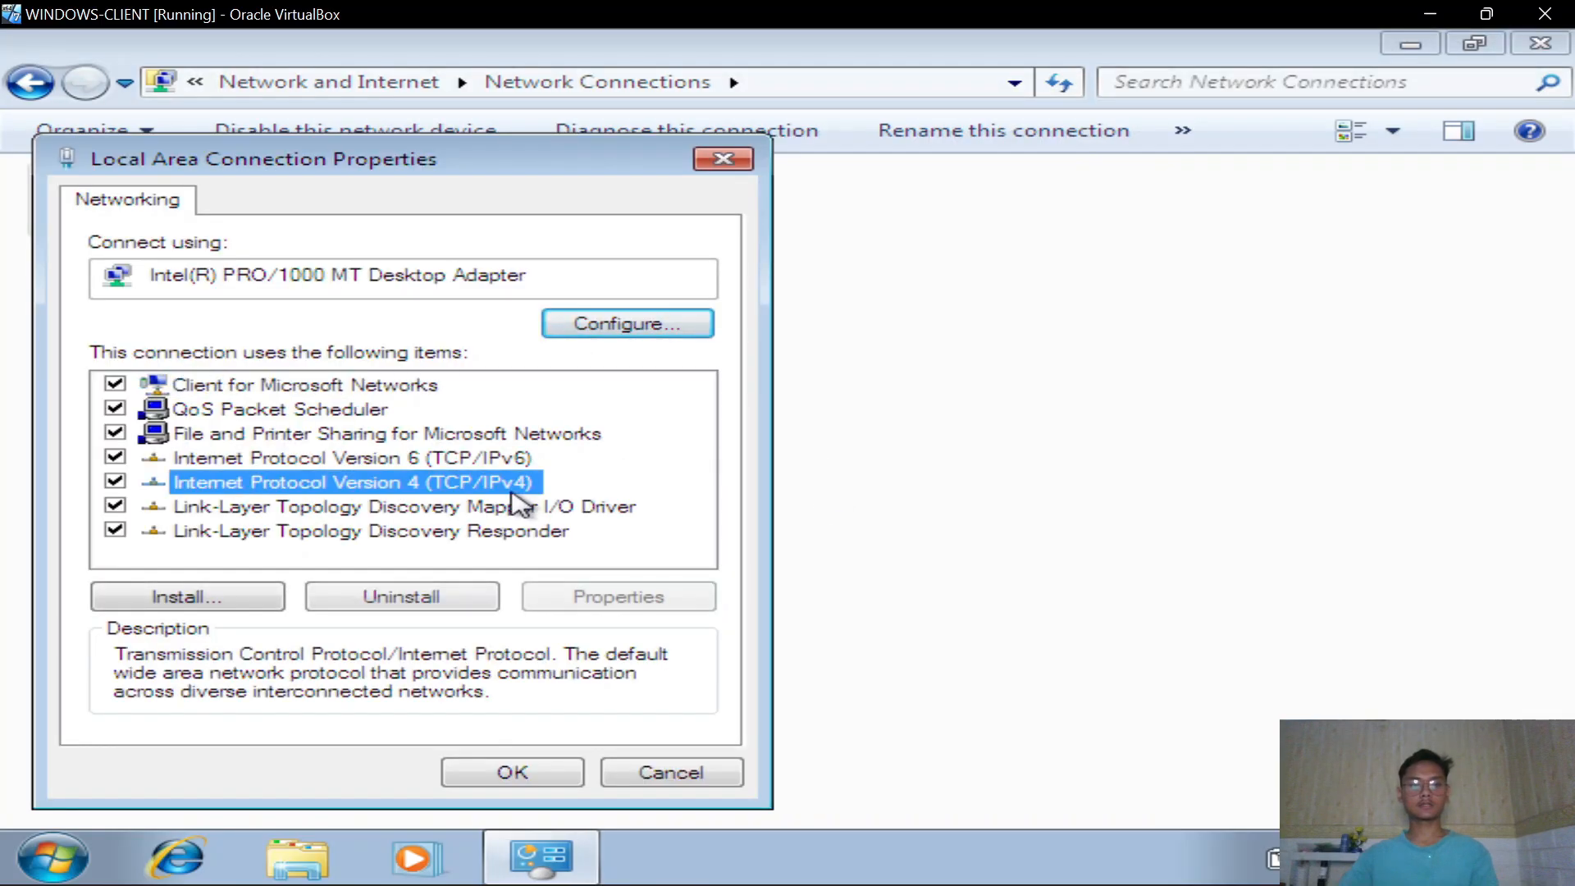
drag(629, 201, 747, 199)
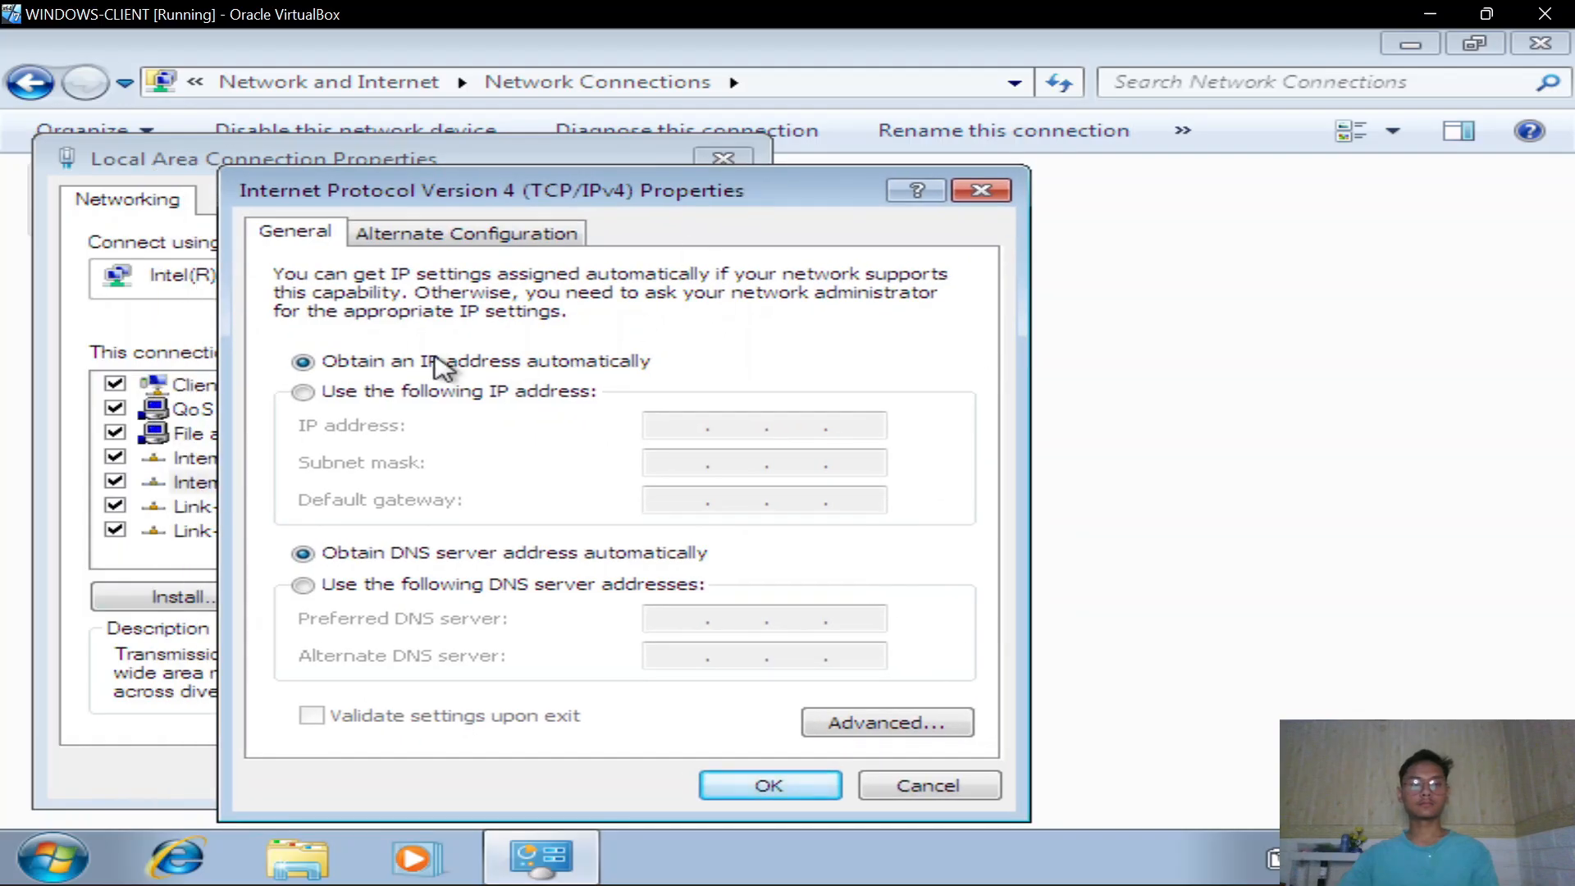
click(340, 393)
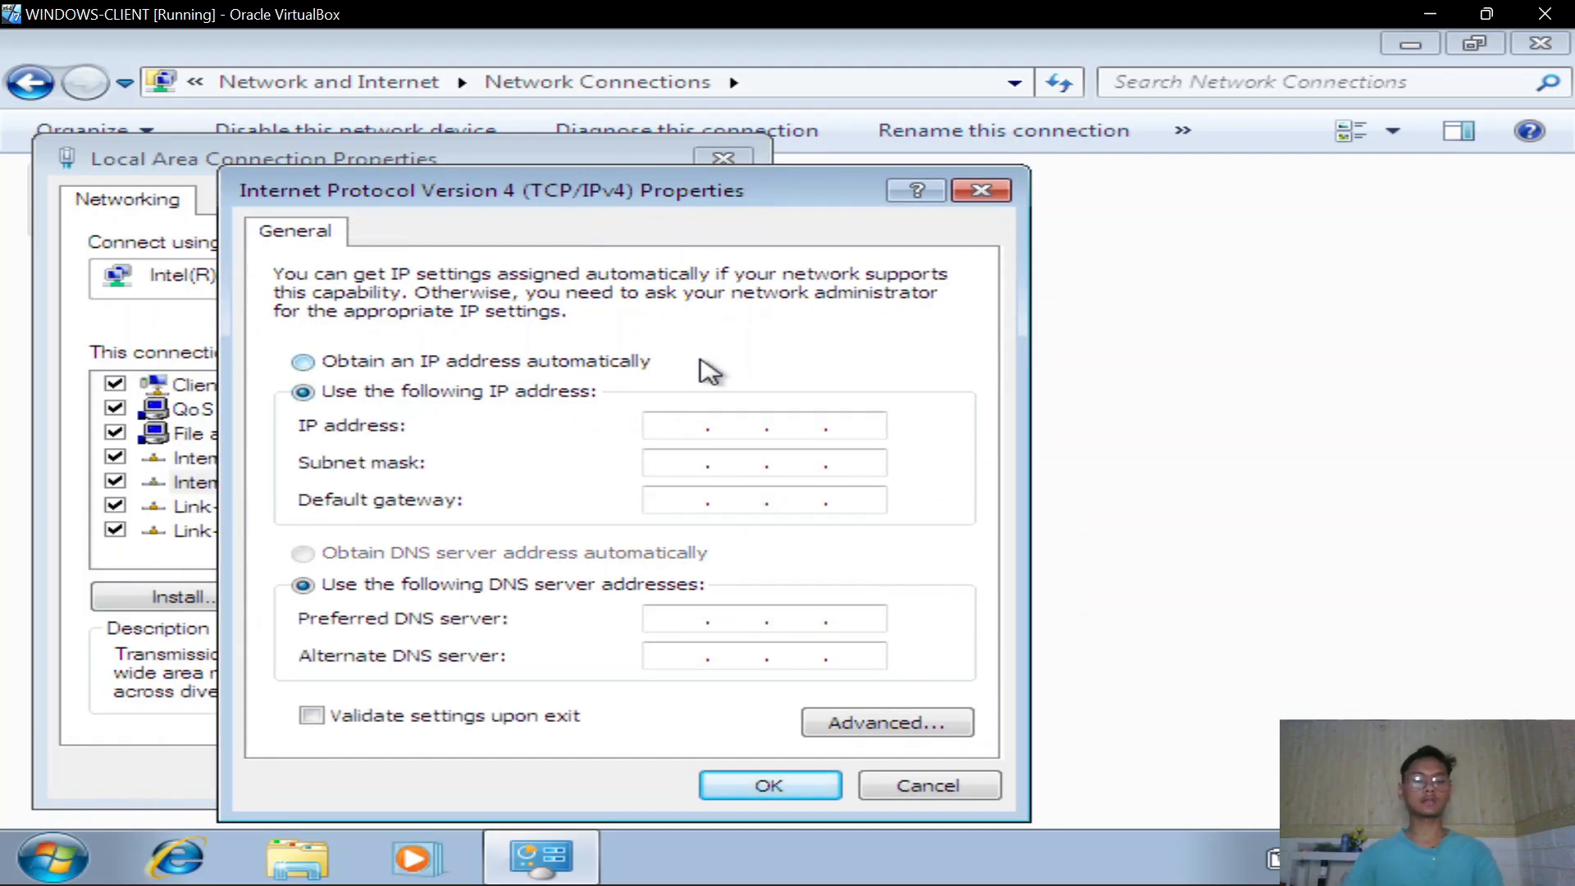
text(172 . 16 . 1 . 5)
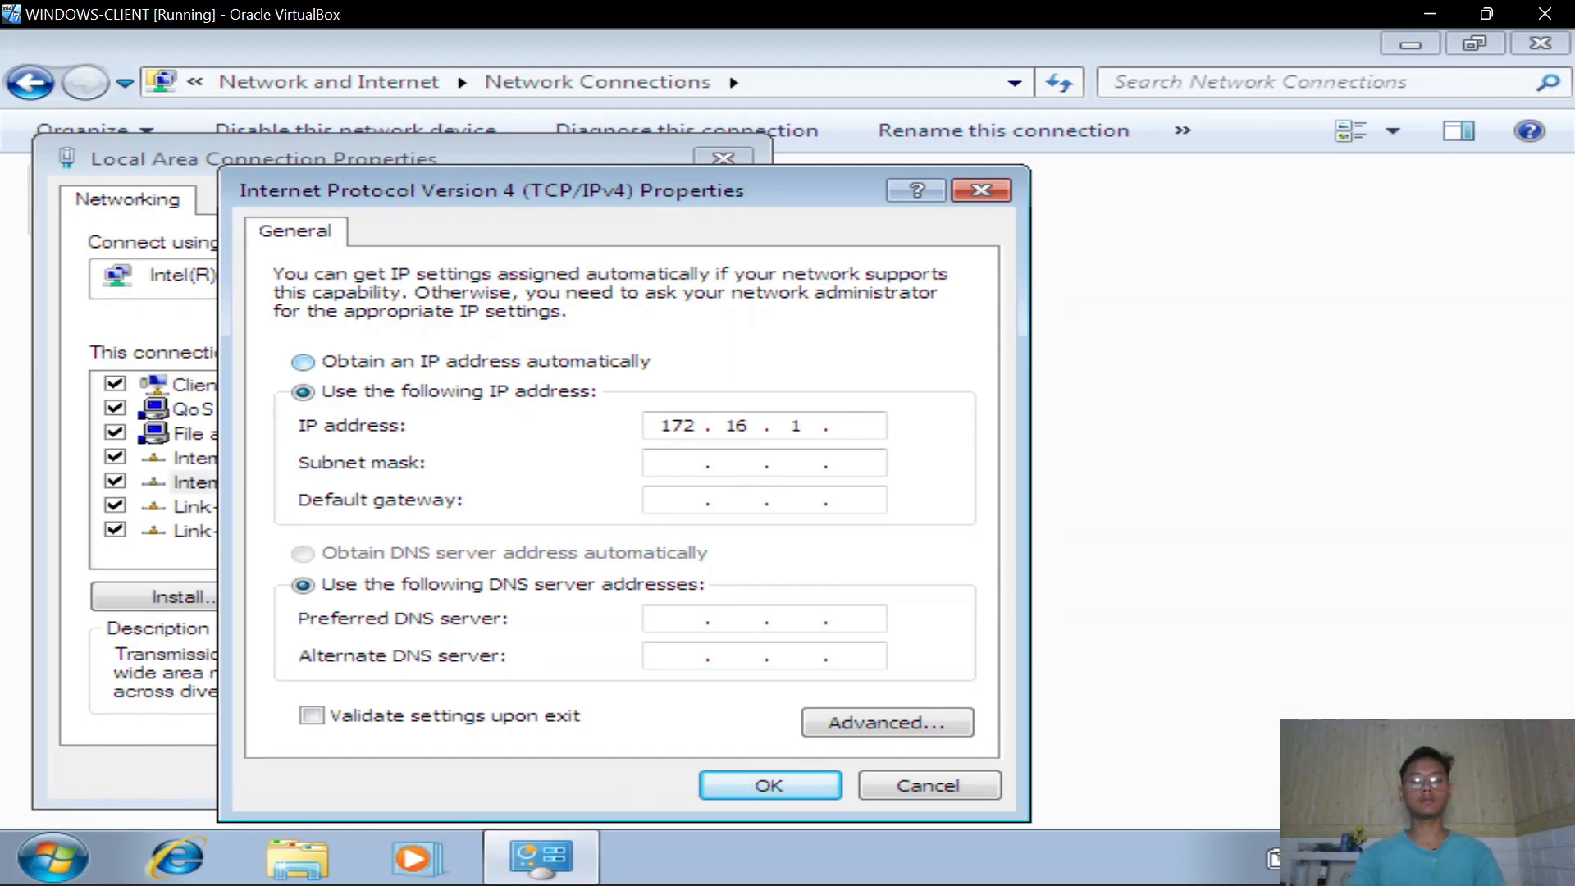
click(690, 472)
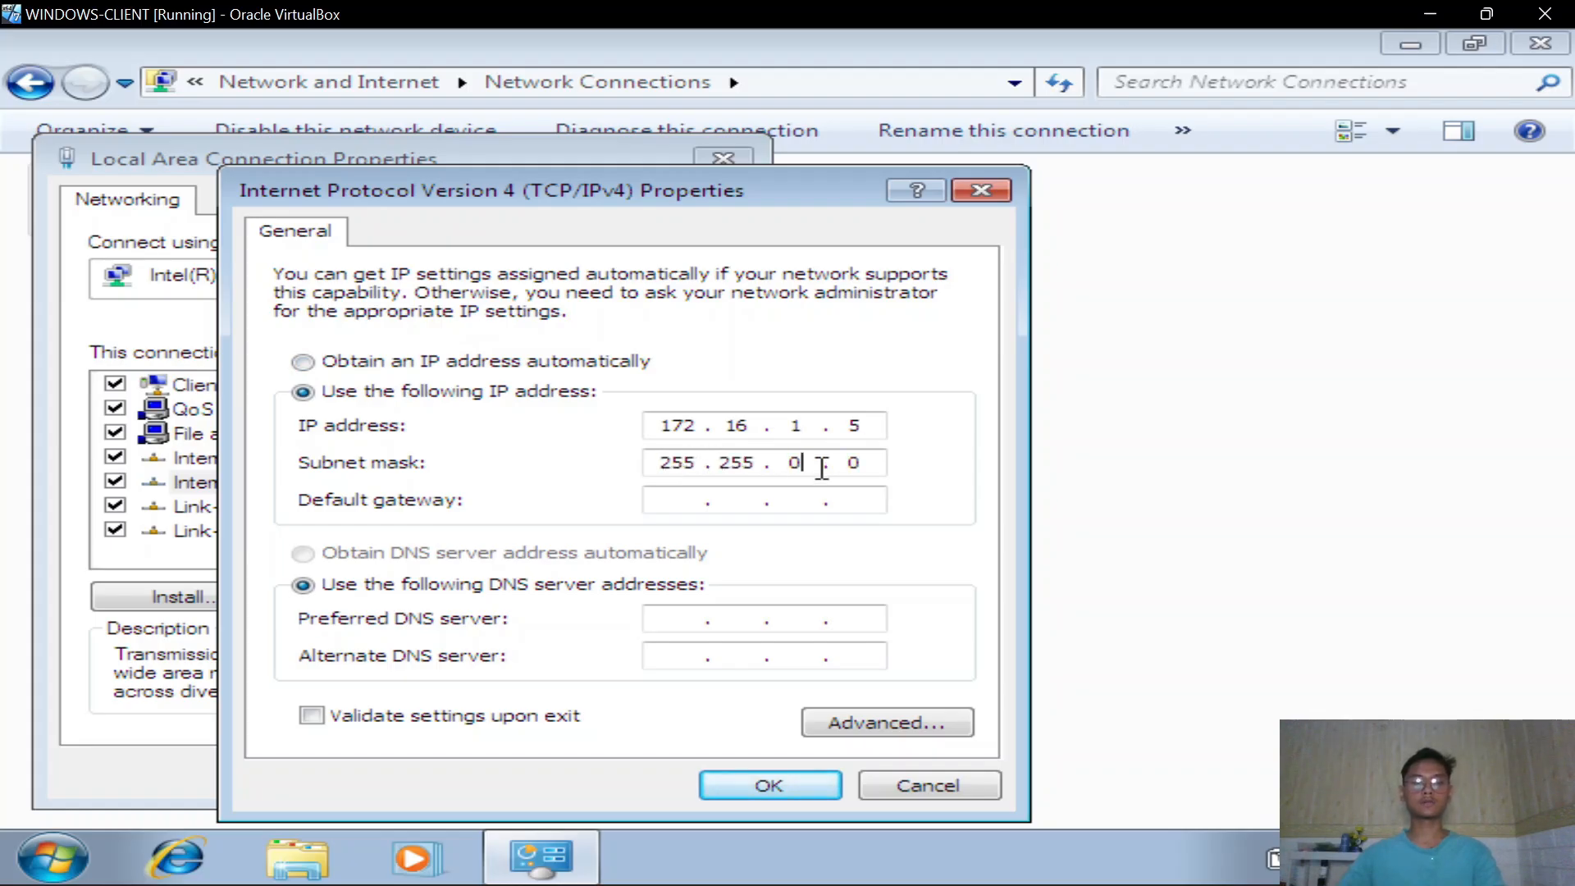
key(BackSpace)
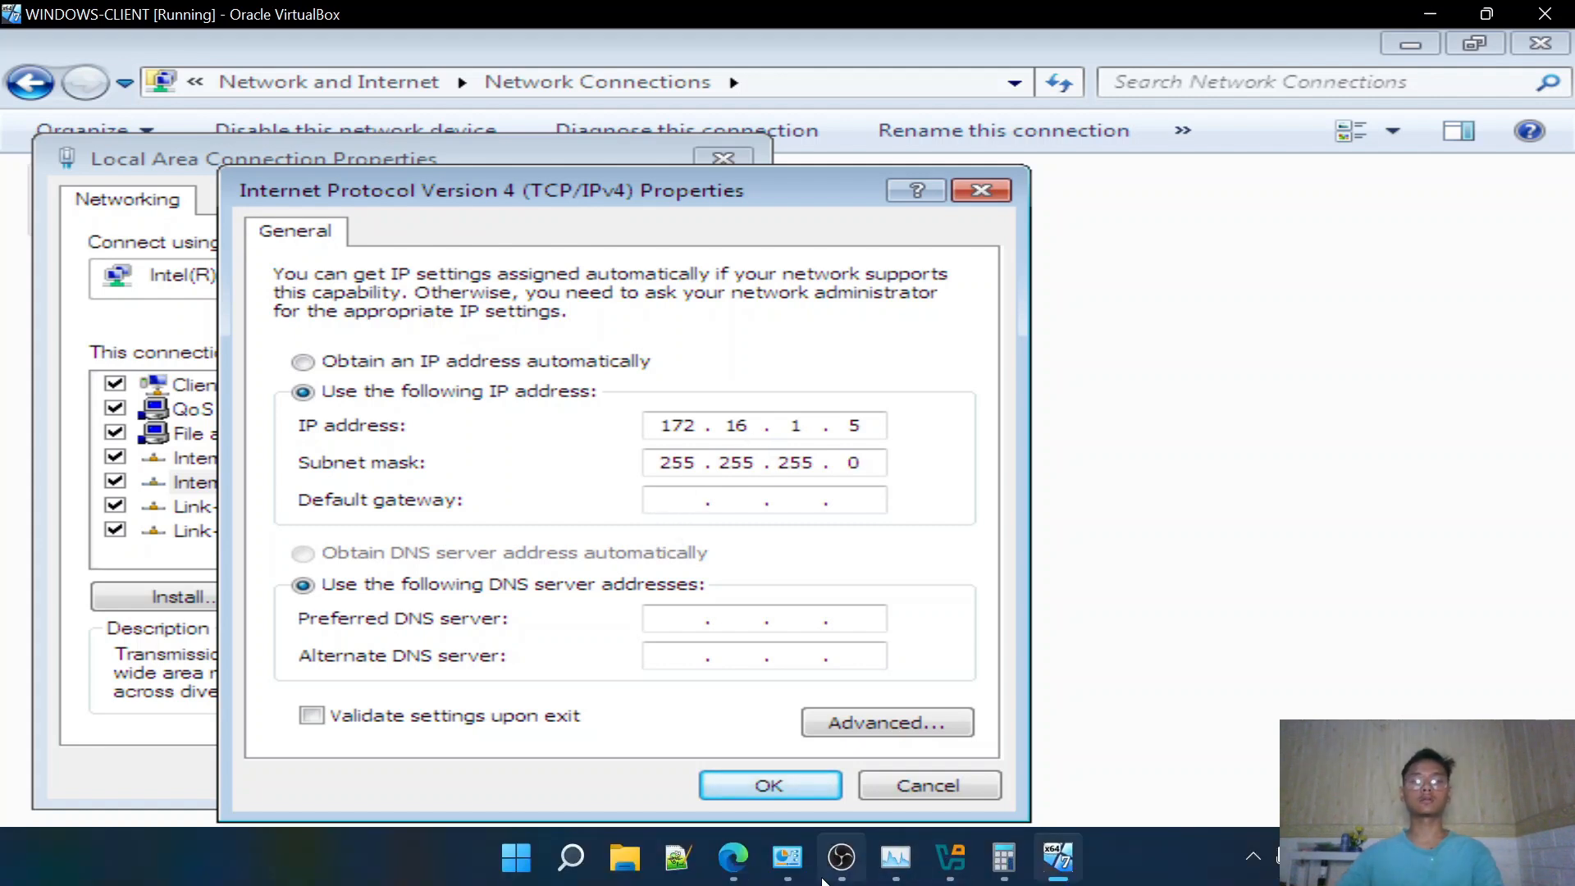
Consult the topology diagram in the browser, and set the Windows client's default gateway to 172.16.1.1
click(733, 858)
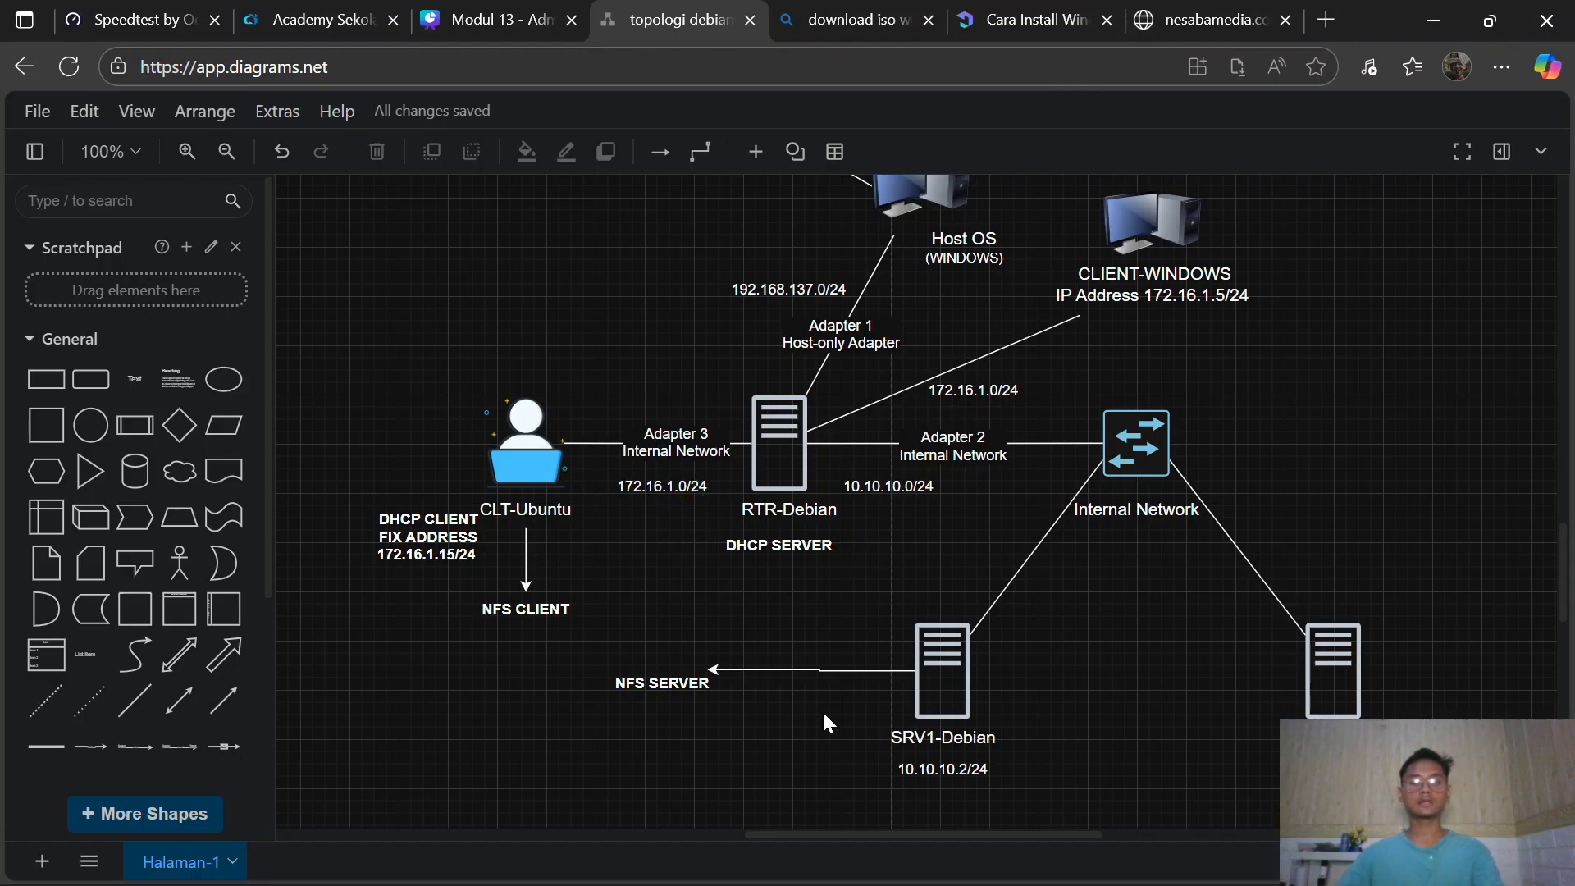
mouse_move(982, 856)
click(1056, 859)
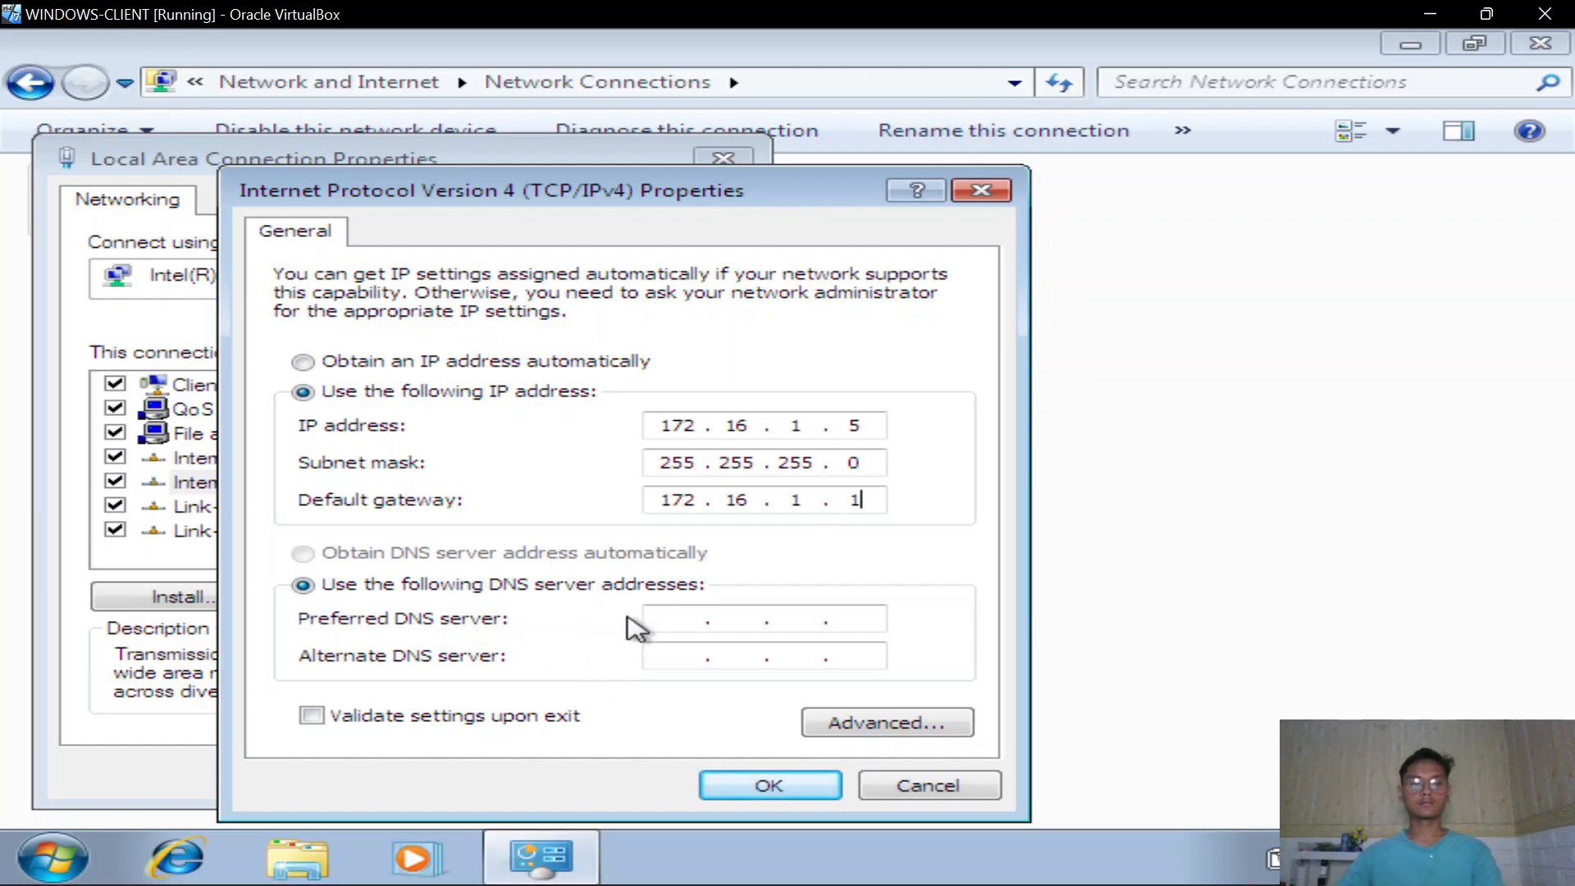
Set the preferred DNS server to 8.8.8.8 and the alternate to 8.8.4.4, and apply the connection settings
click(663, 618)
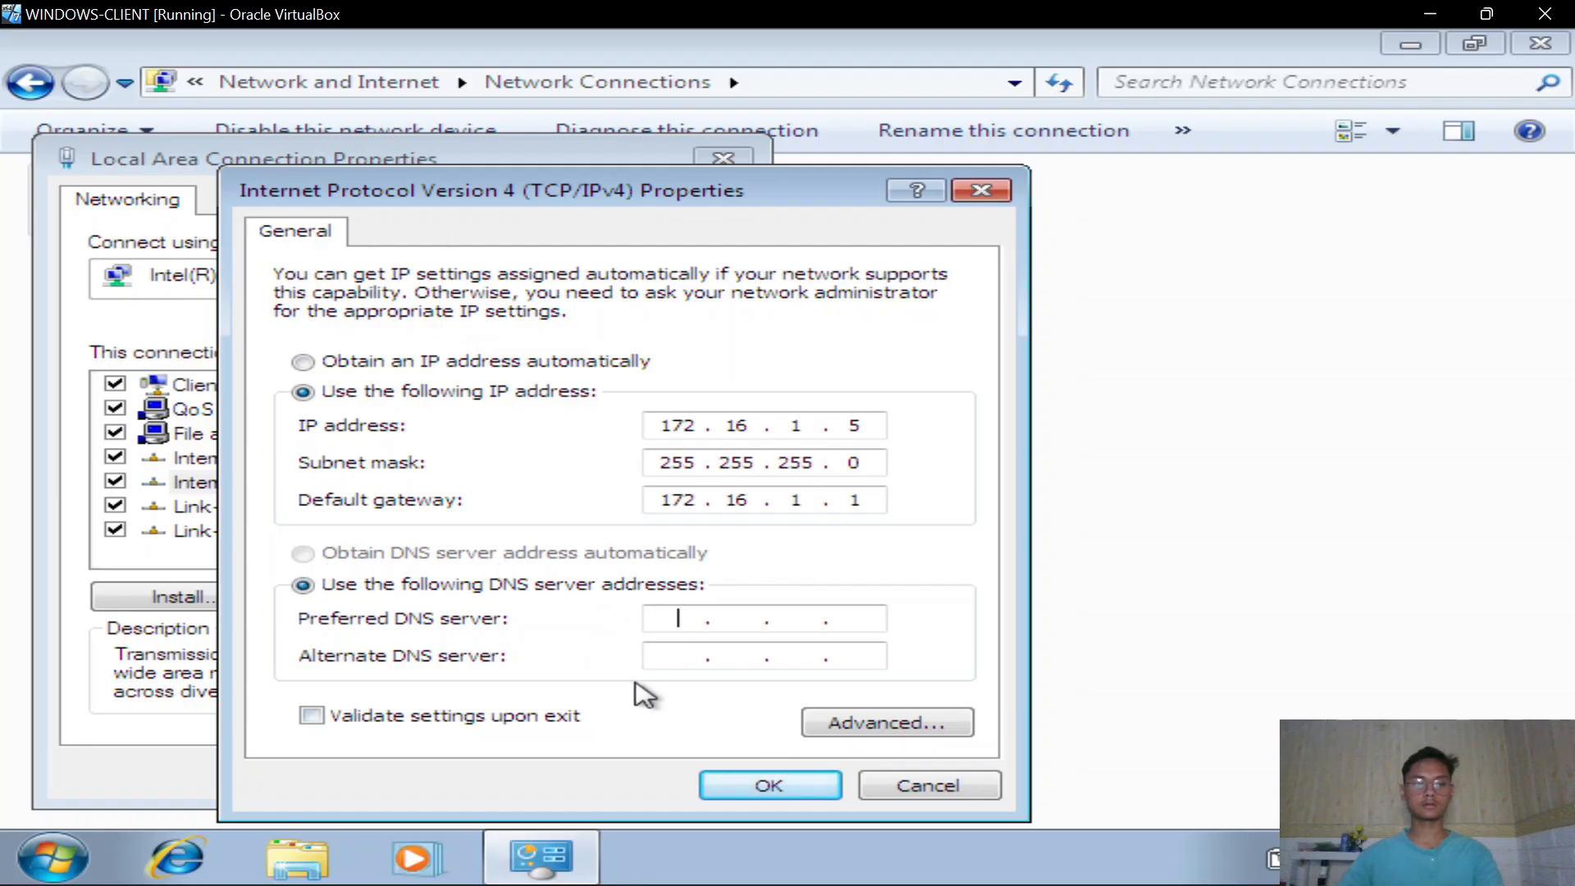
text(8.8.8.8)
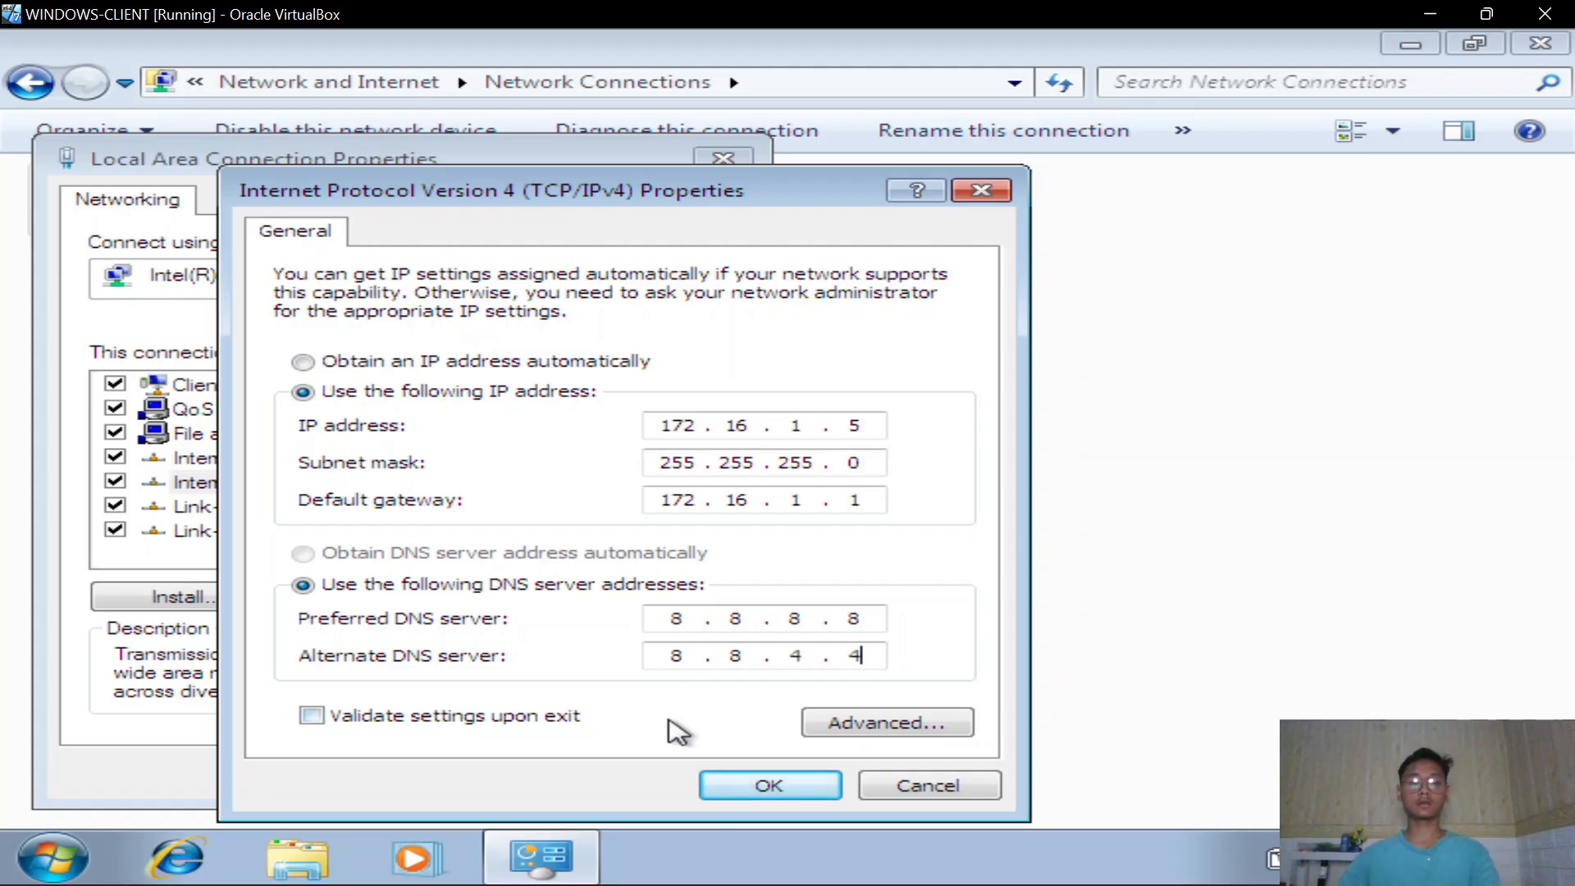
click(721, 784)
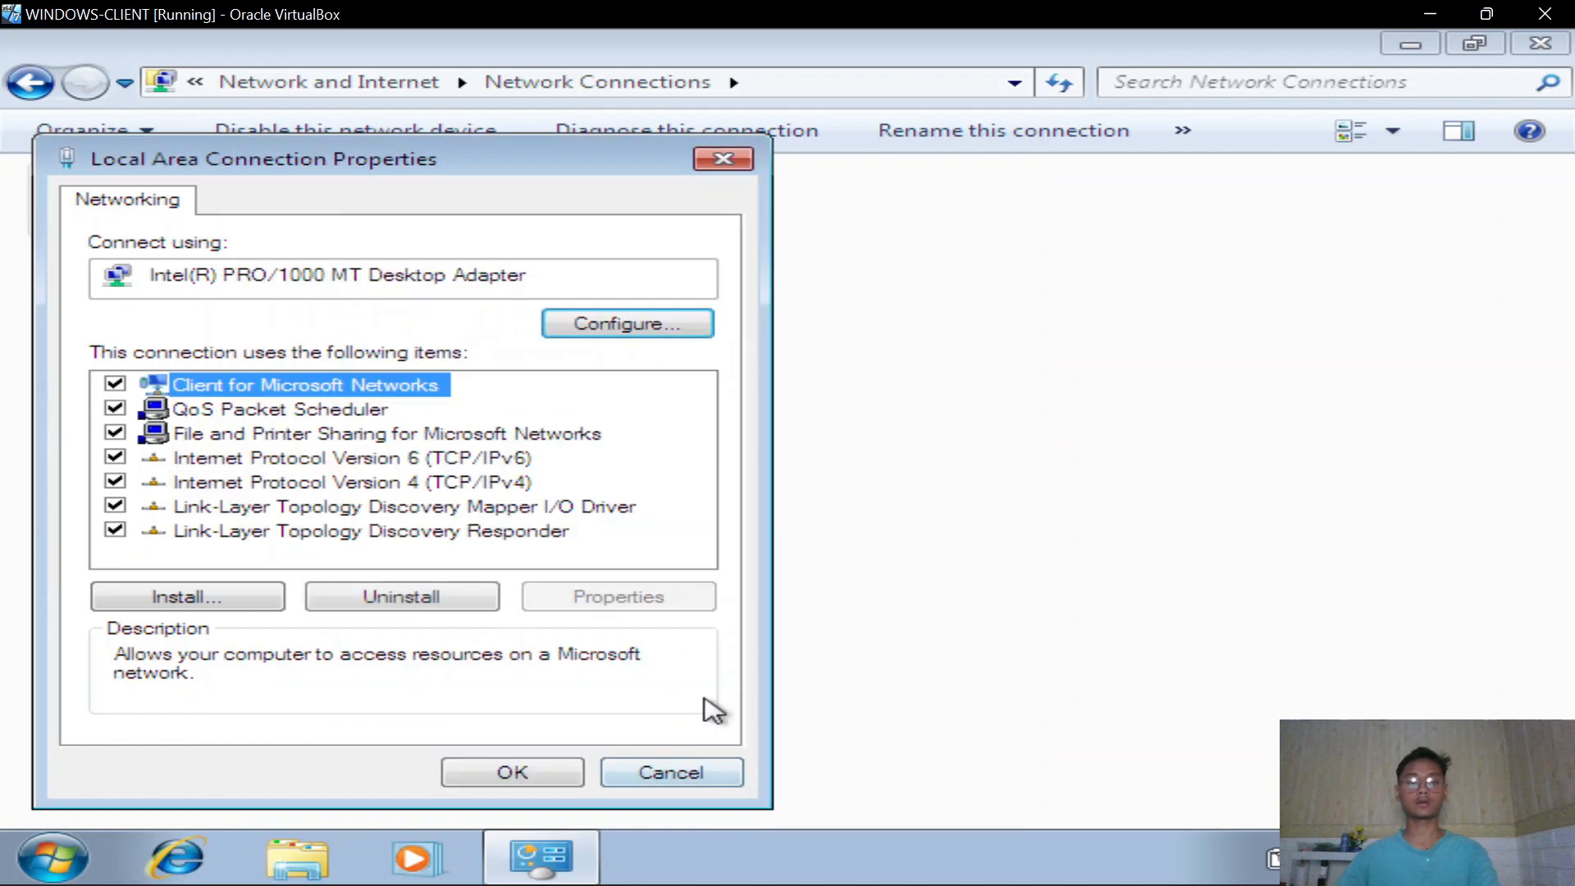
click(527, 774)
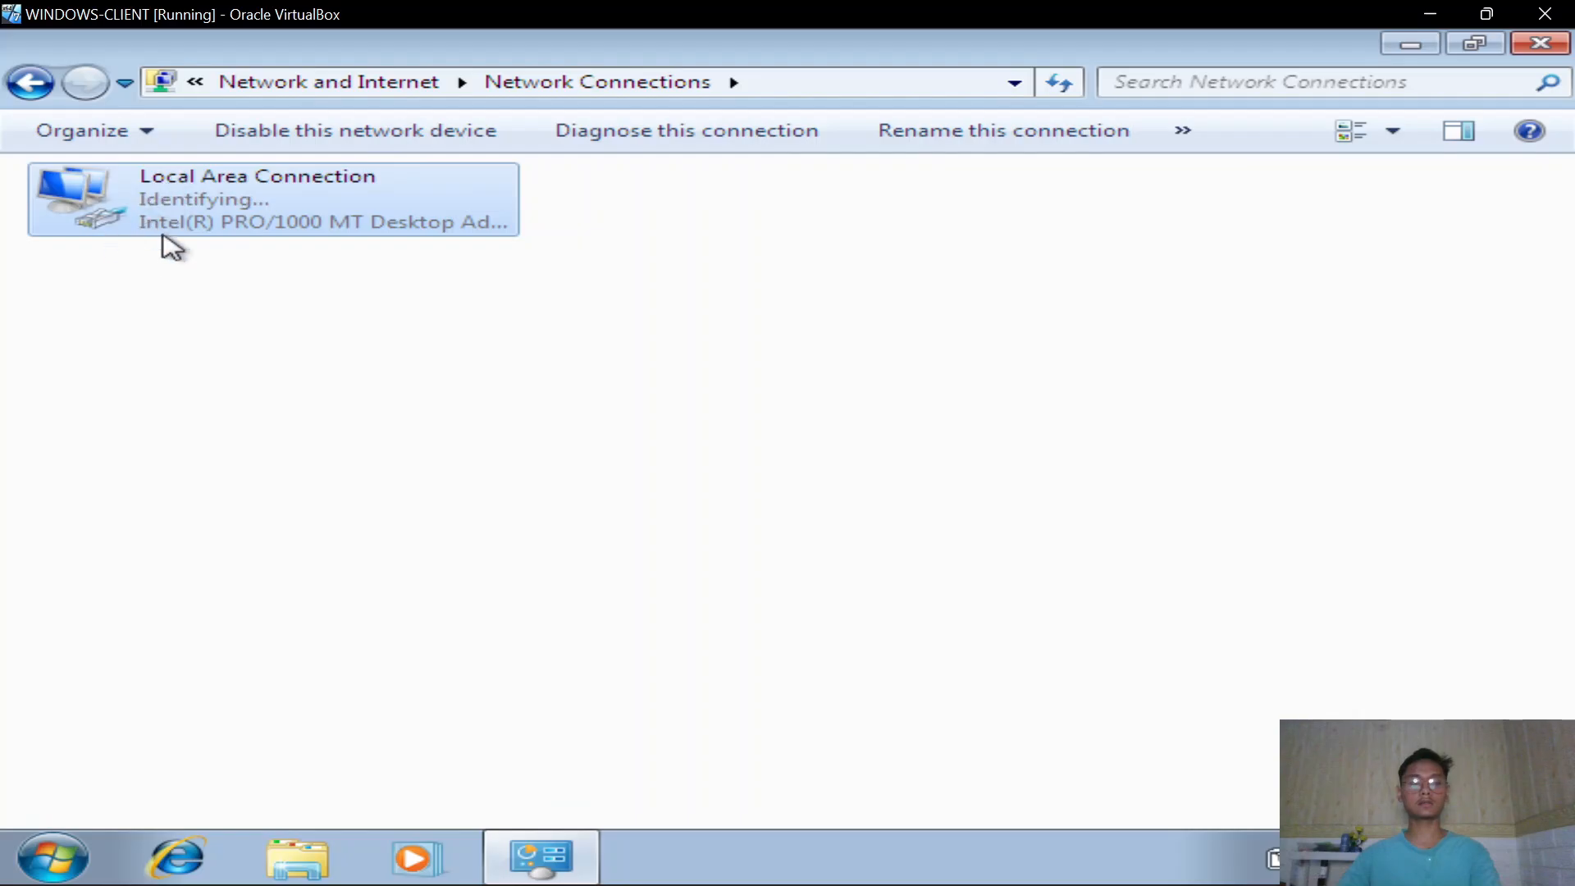
Review the Local Area Connection's network details to verify the static IPv4, gateway and DNS settings
right_click(393, 218)
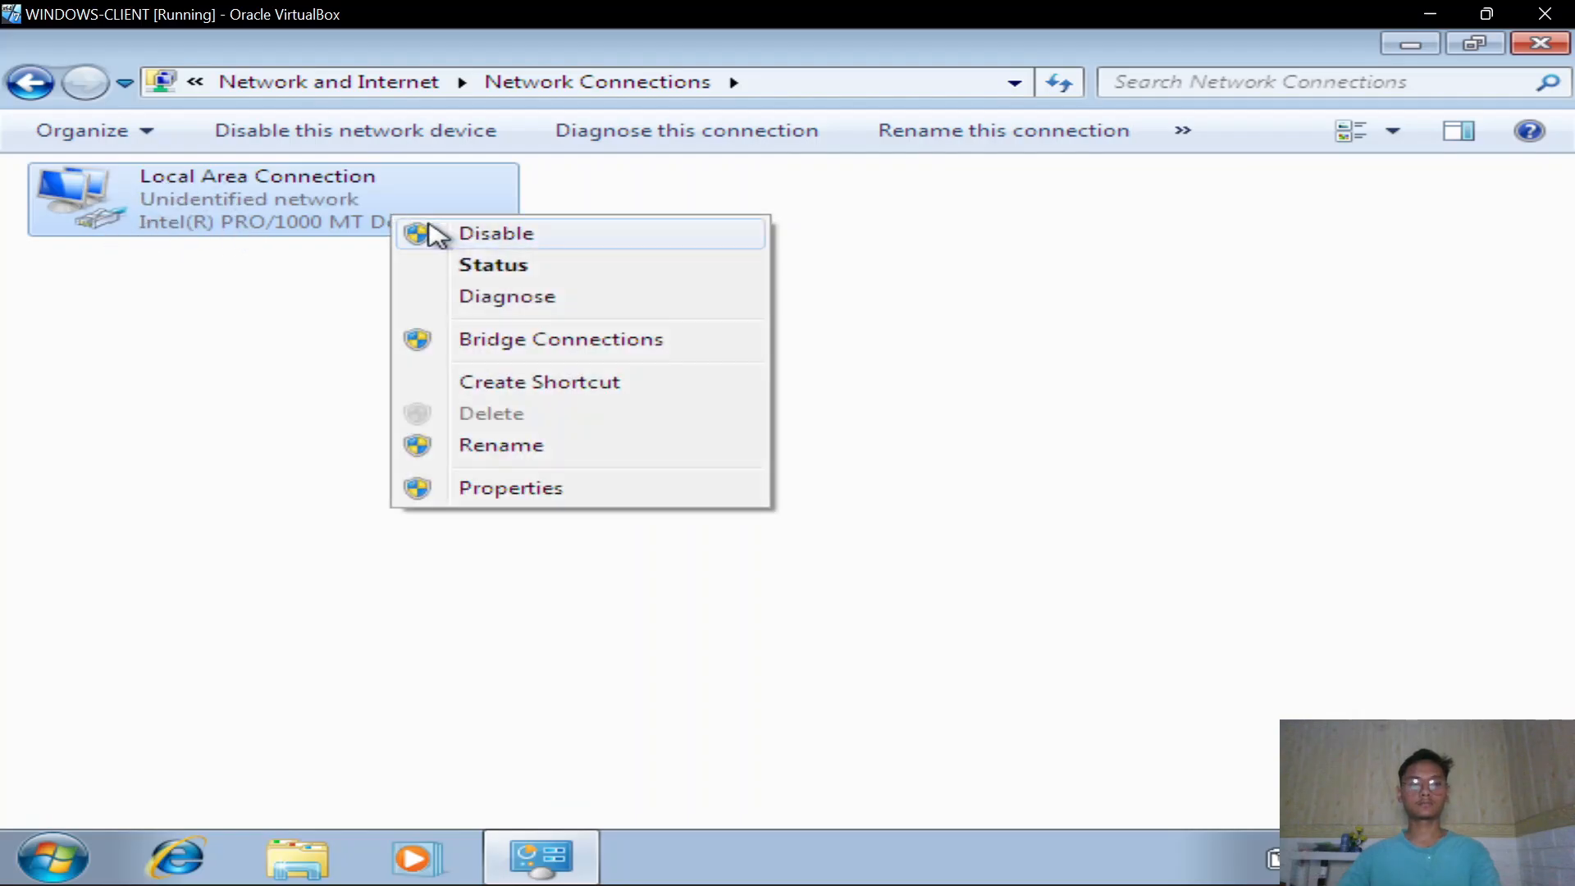
click(517, 267)
click(574, 426)
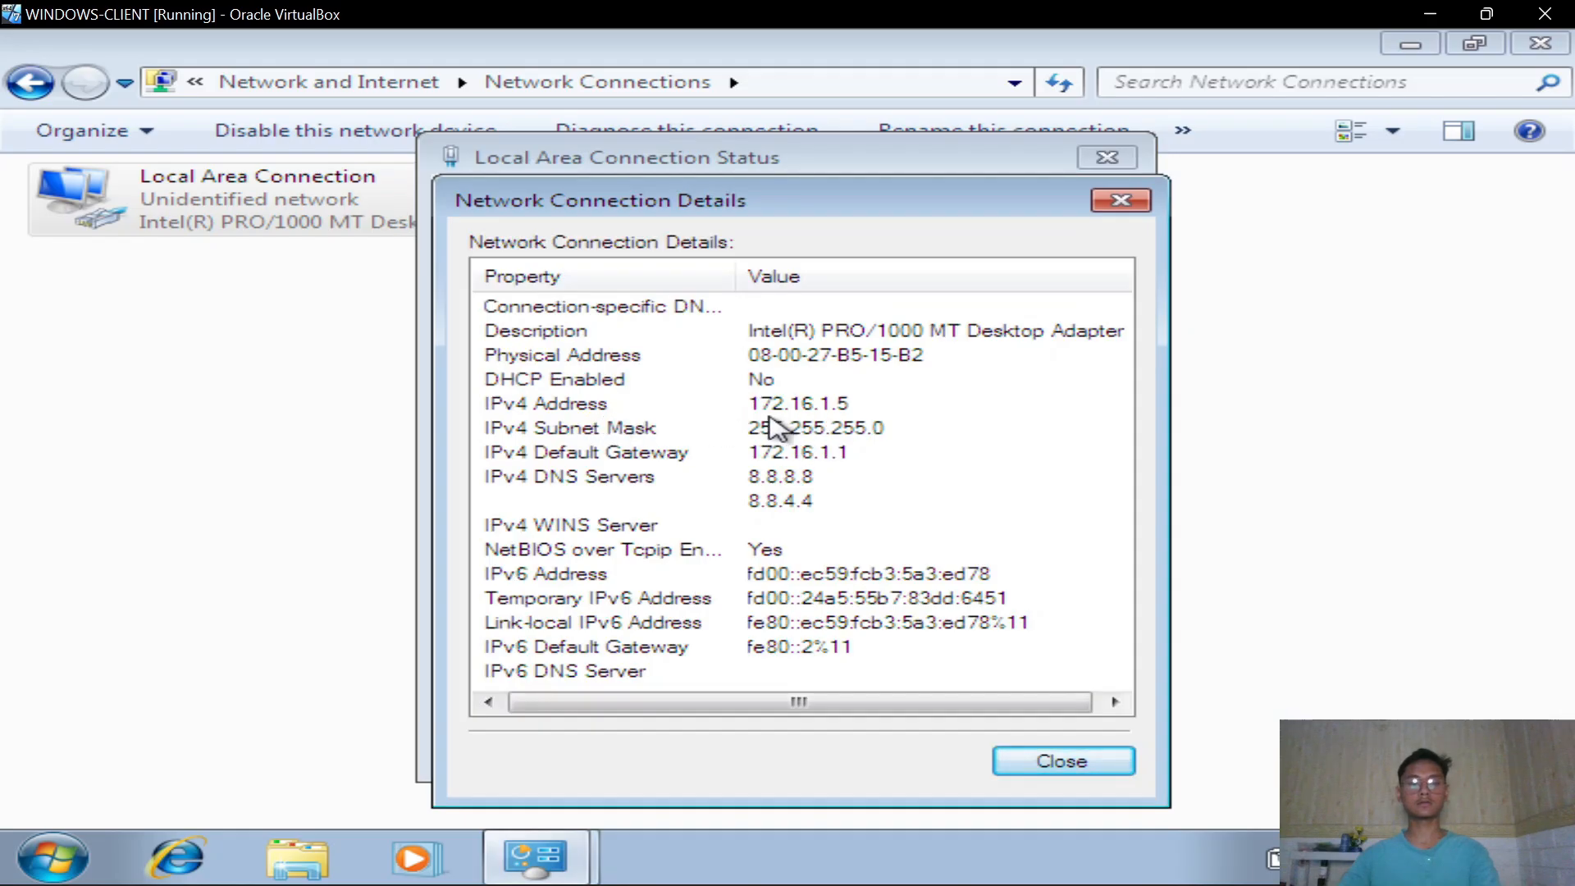
click(1064, 763)
Open a Command Prompt in the Windows client and begin entering a ping command
click(37, 876)
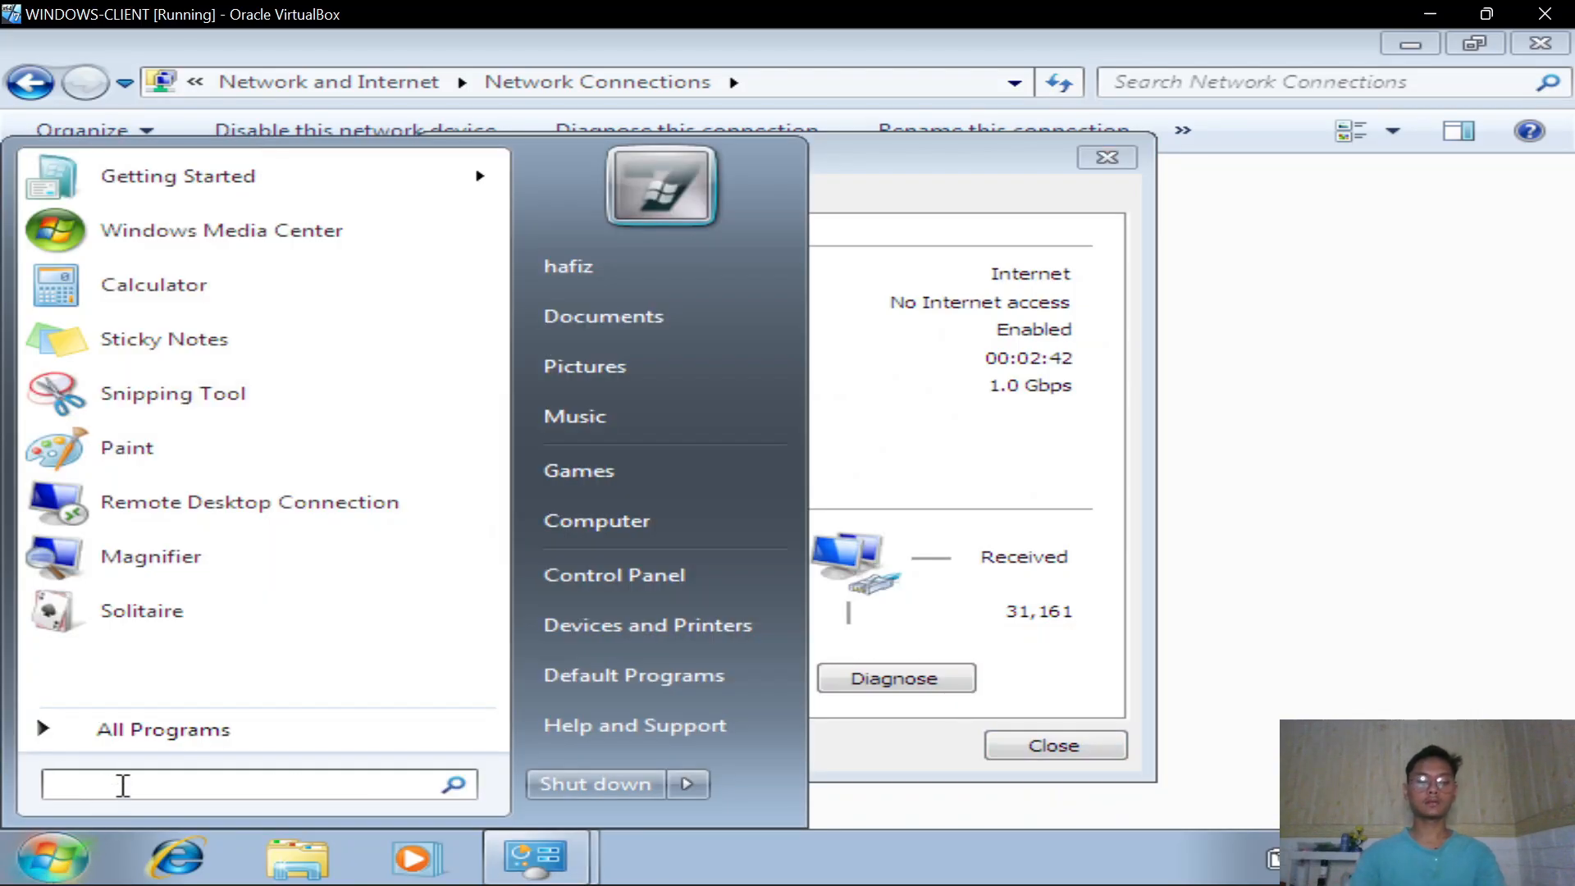
text(cmd)
key(Return)
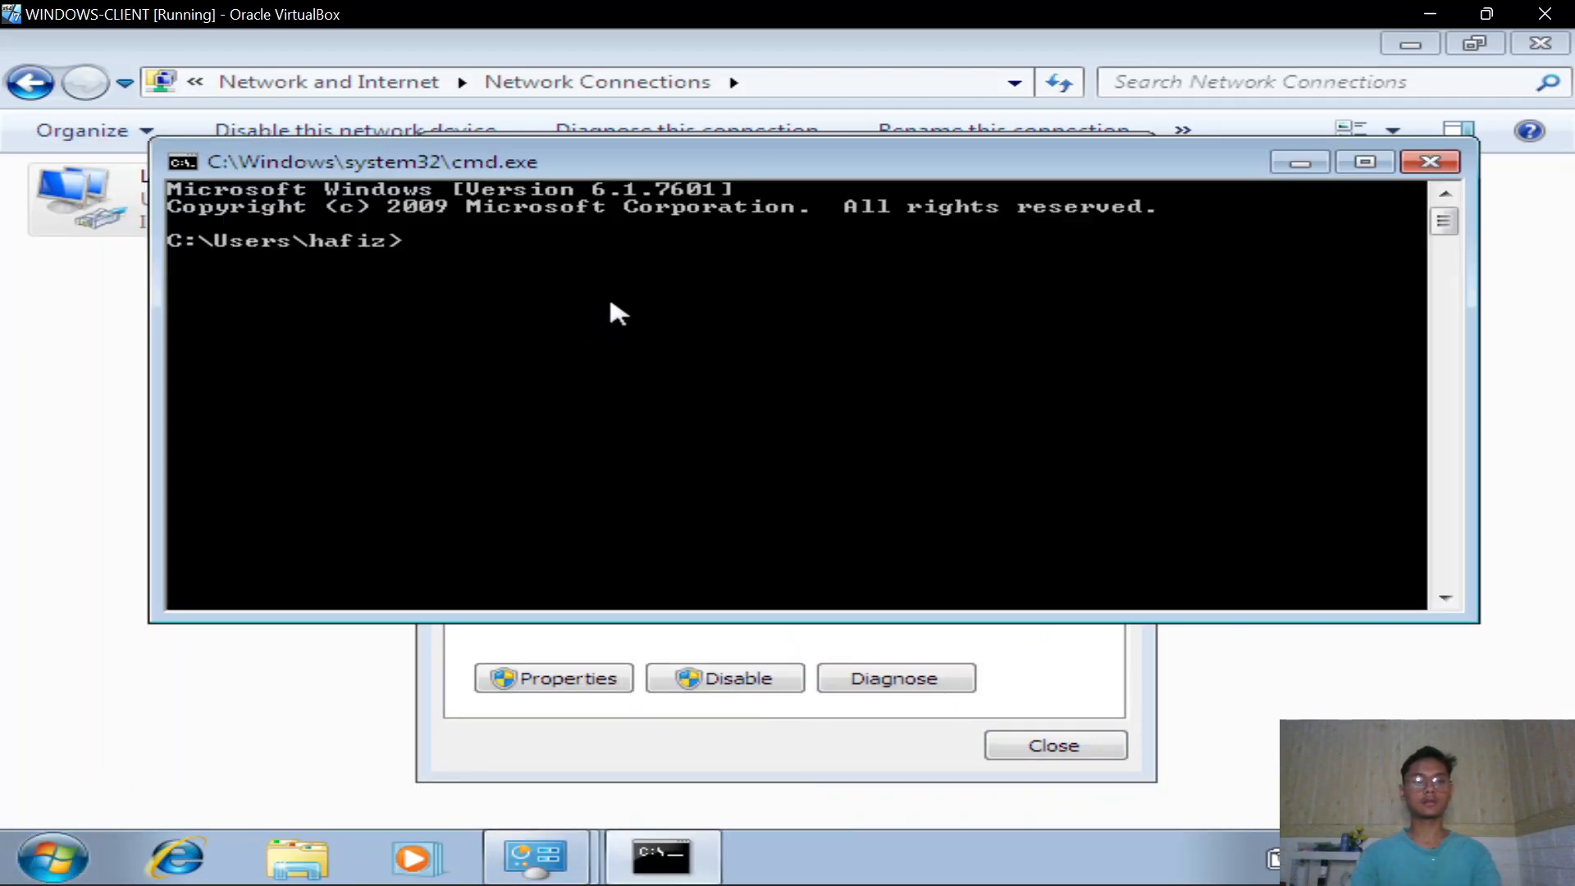
text(pin)
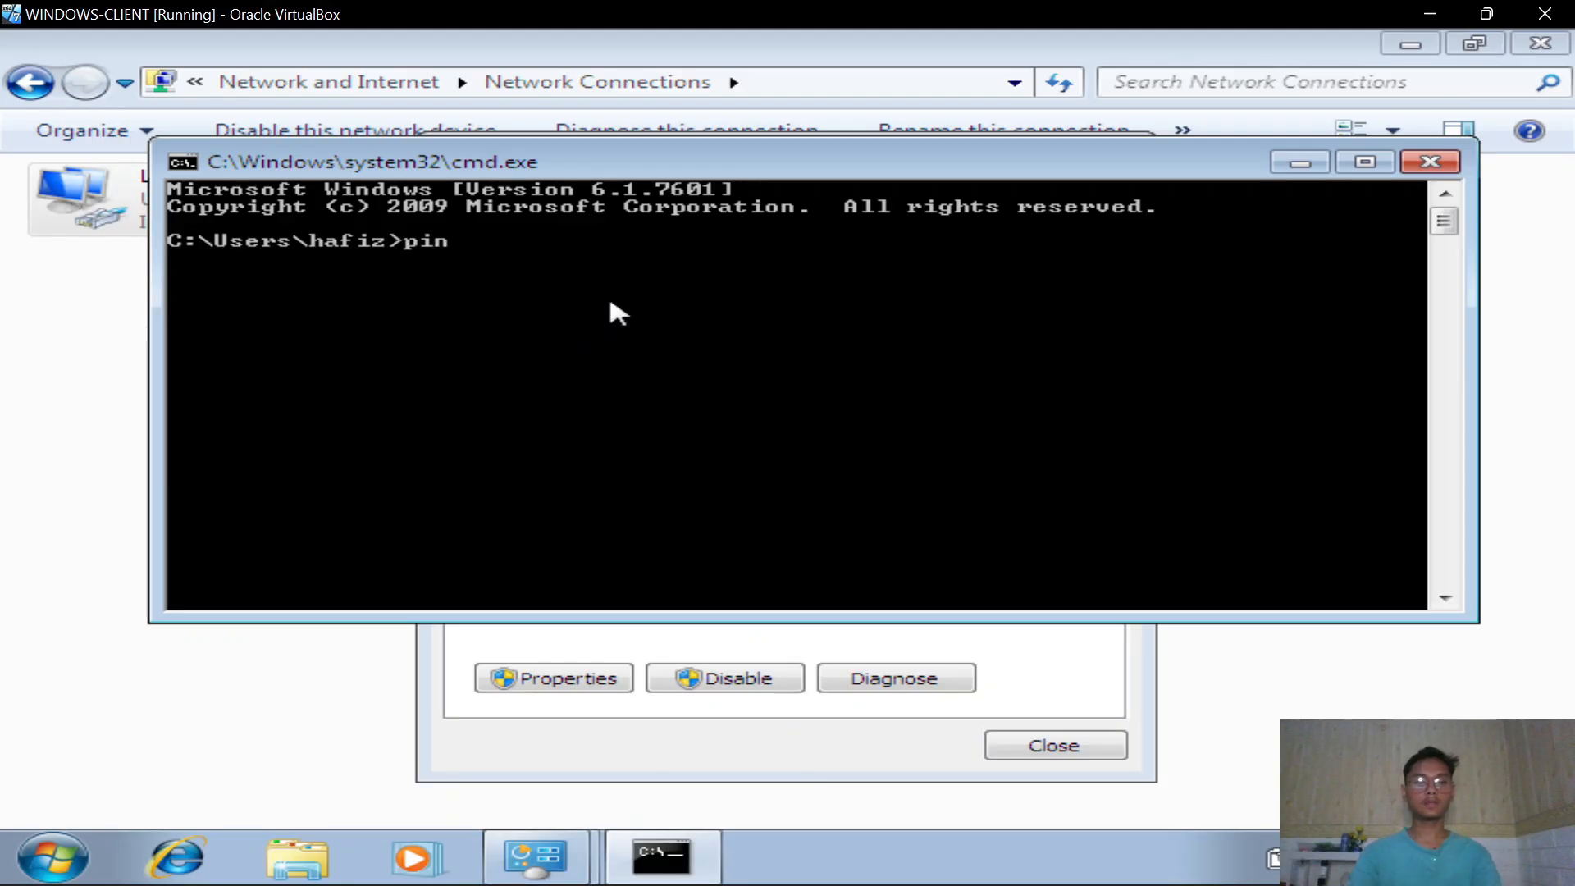
text(g)
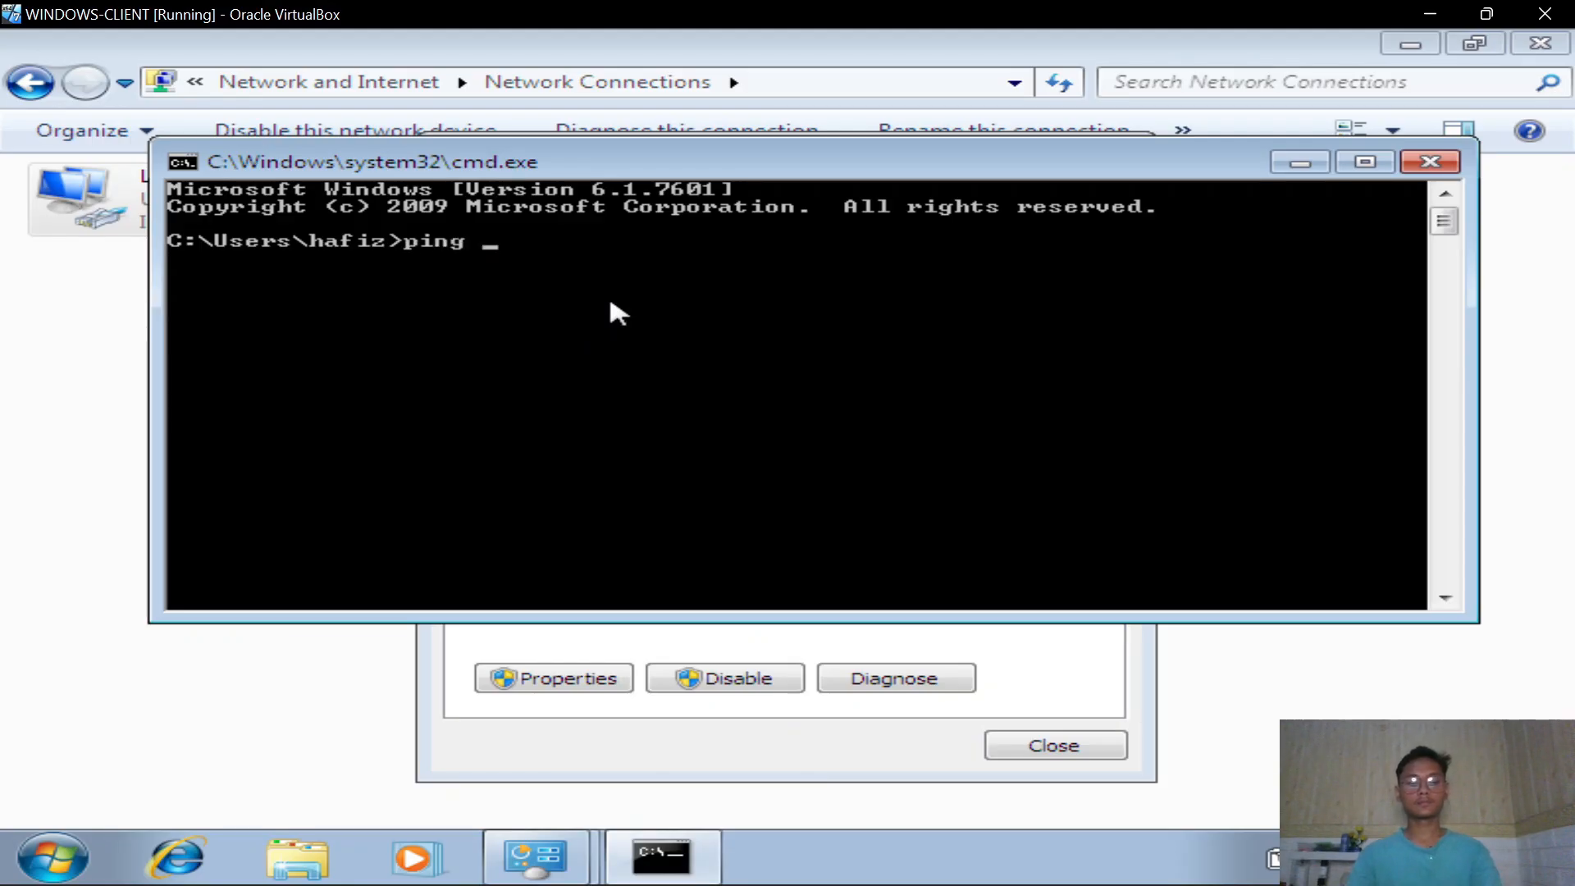
Switch to Oracle VirtualBox Manager and start the RTR-DEBIAN, SRV1-DEBIAN and UBUNTU-CLIENT virtual machines
mouse_move(987, 876)
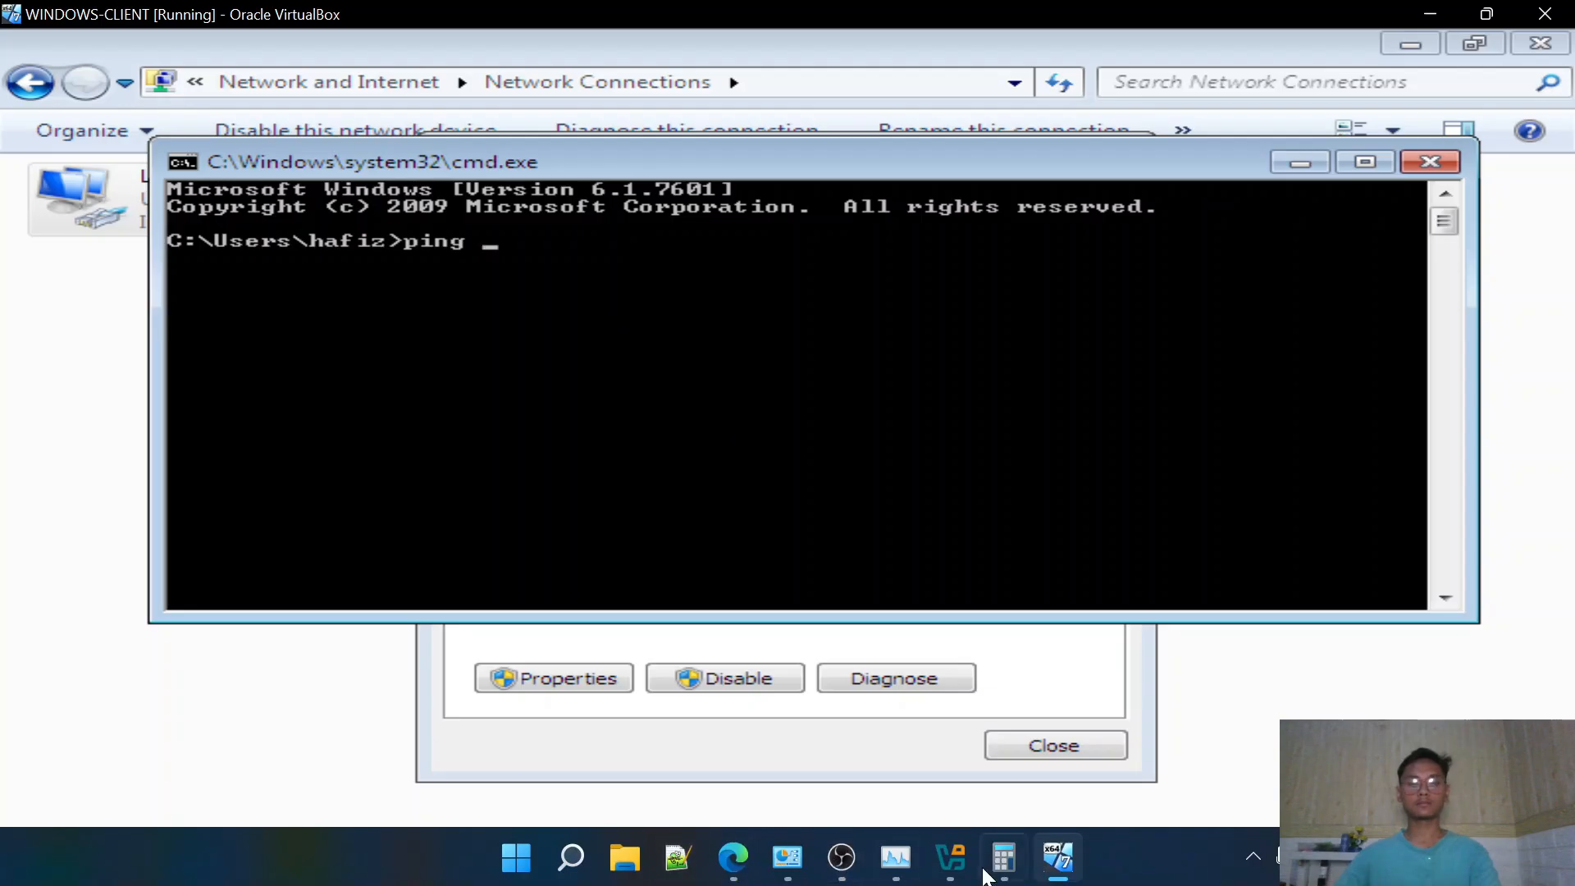
click(950, 857)
click(356, 328)
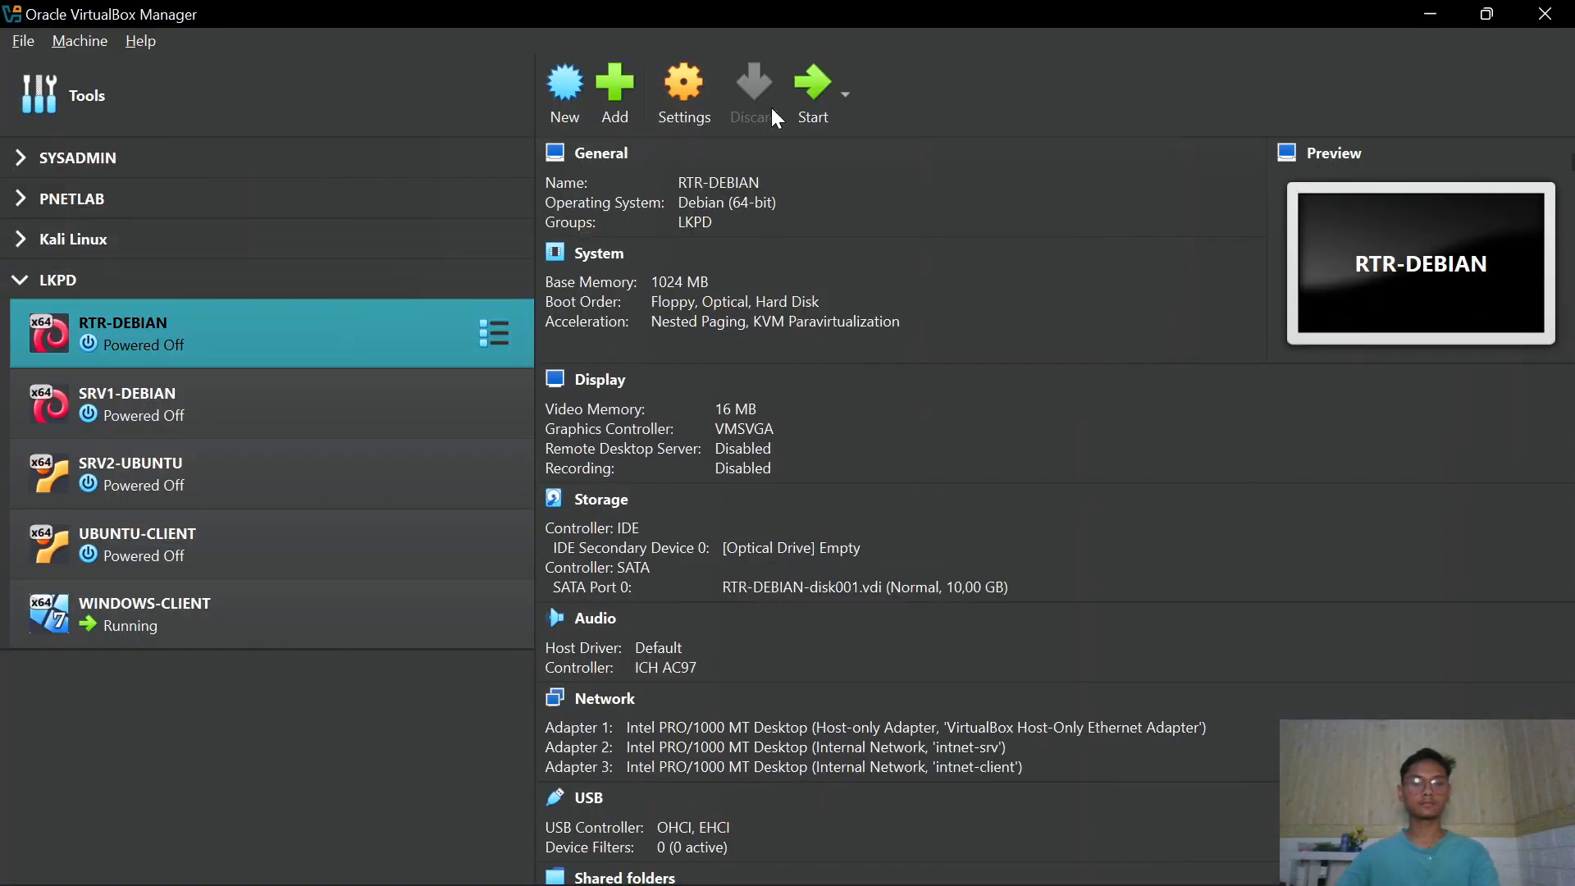
ctrl+click(193, 395)
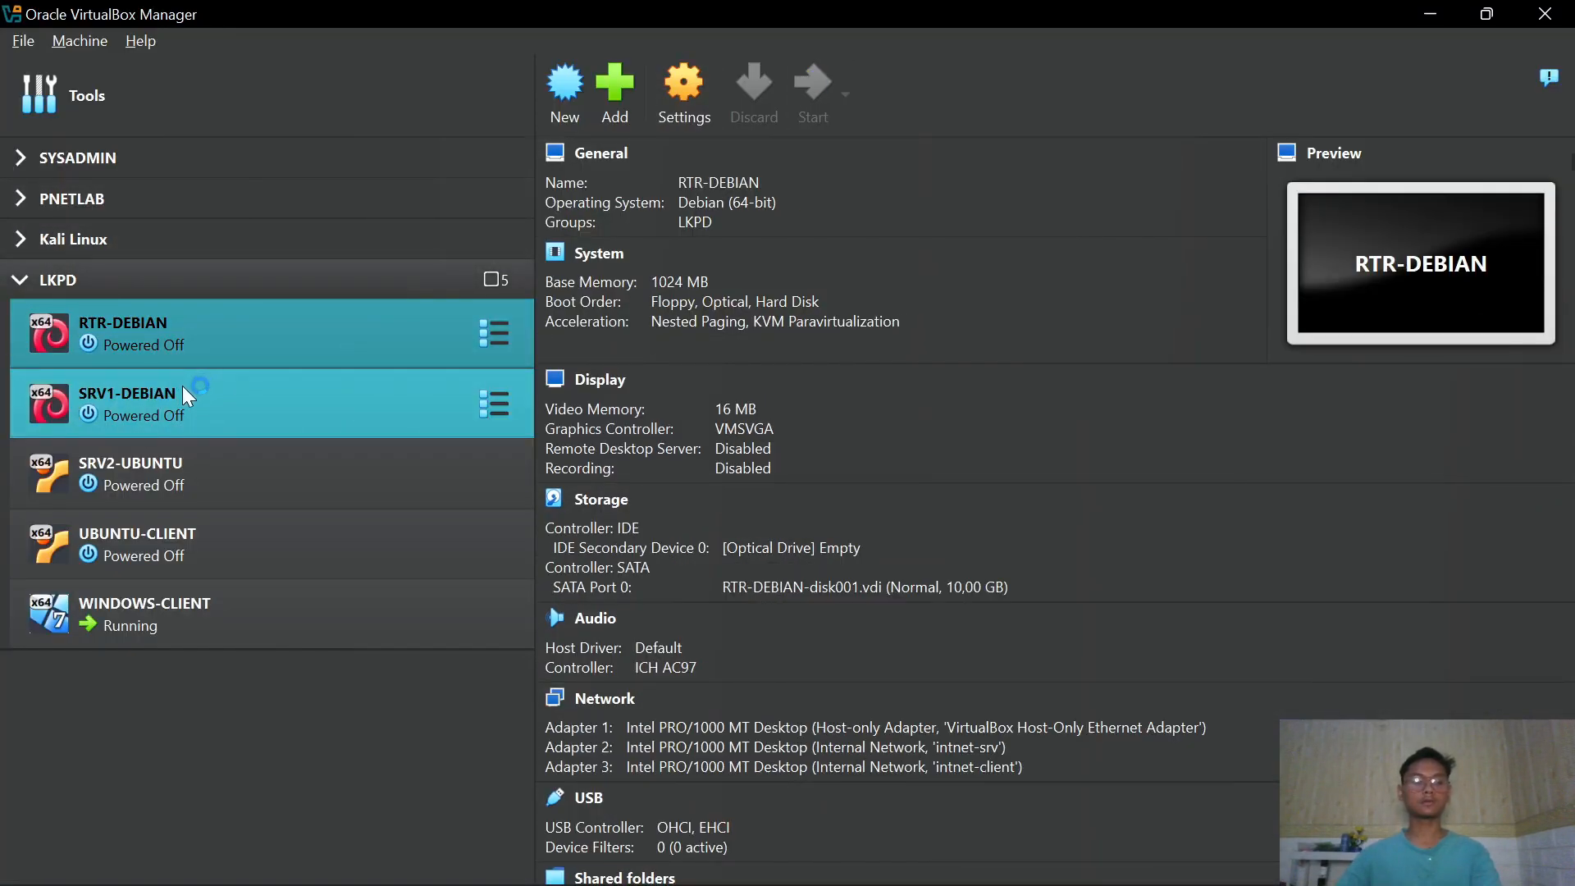
click(215, 392)
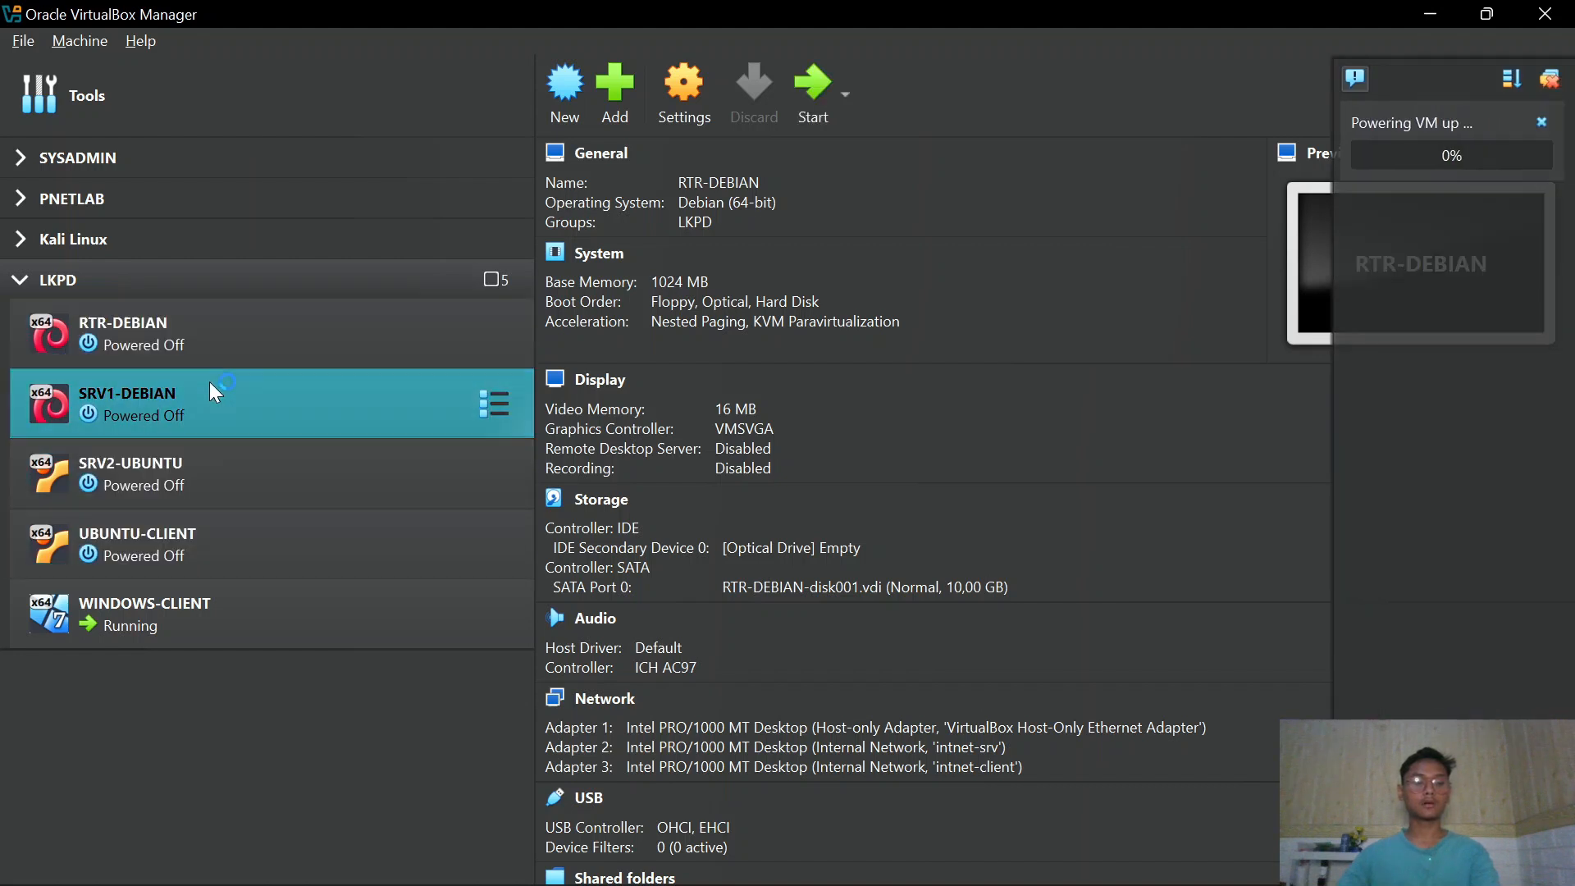
click(811, 92)
click(279, 542)
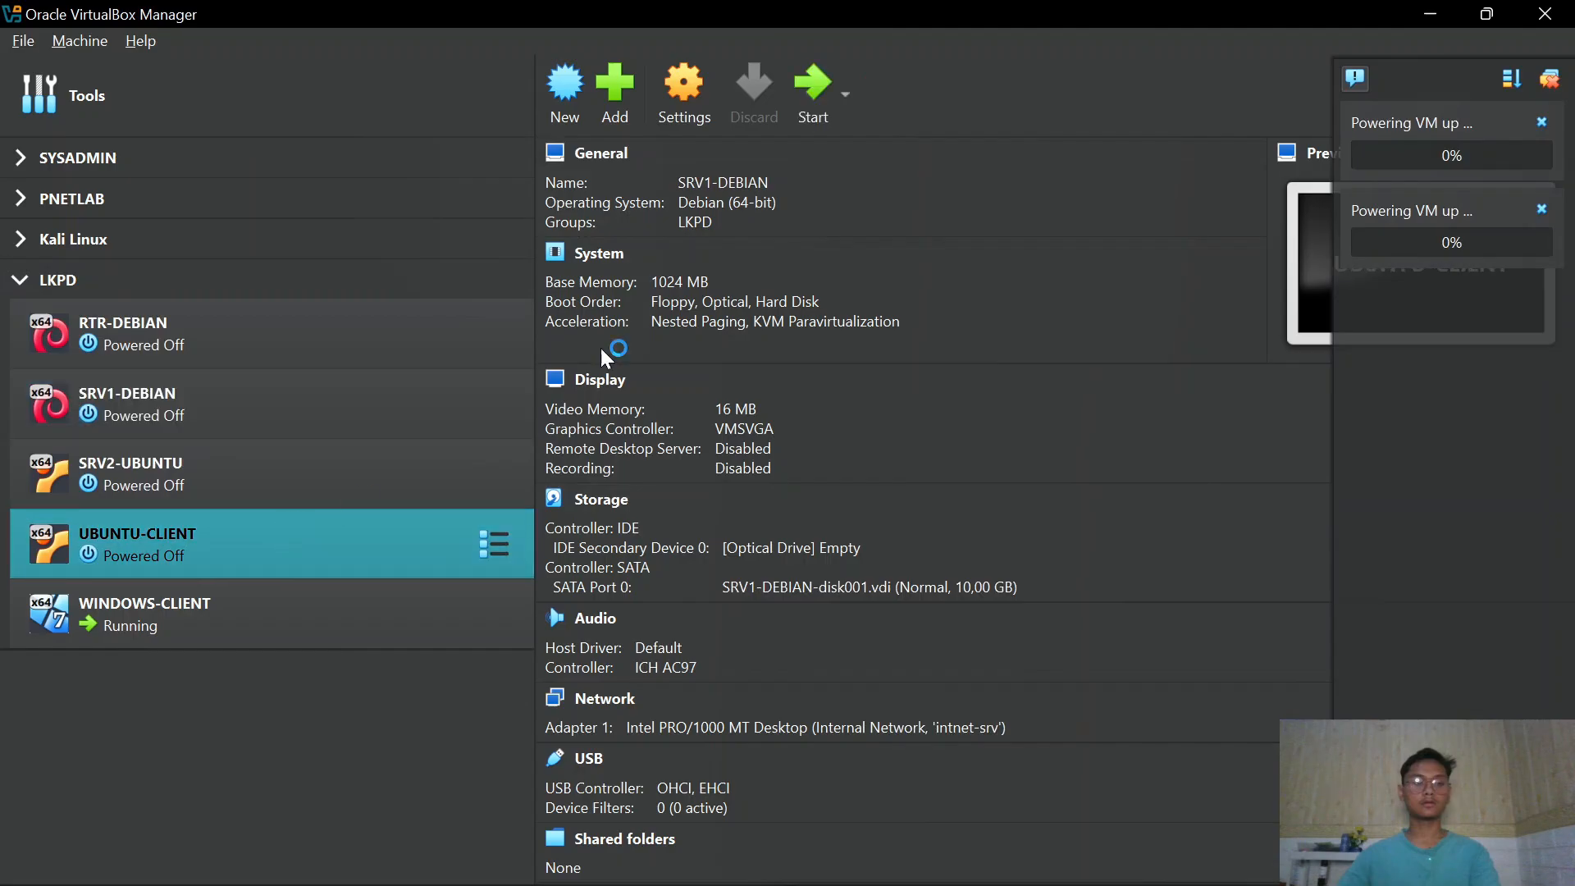
click(812, 84)
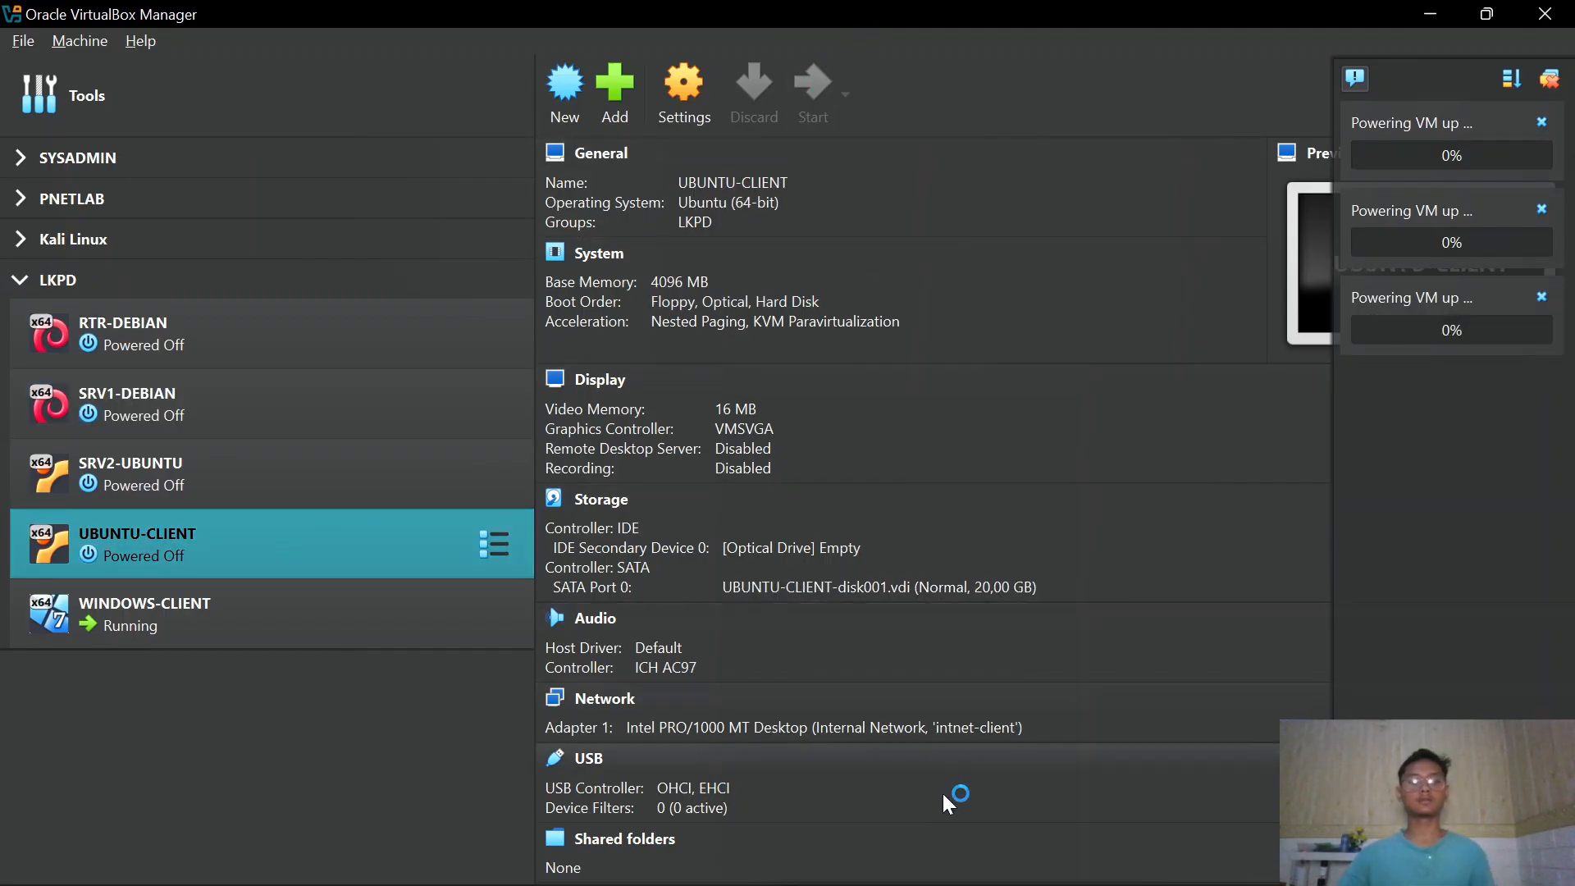
Switch to Task Manager and check the host's memory usage in the performance view
mouse_move(778, 874)
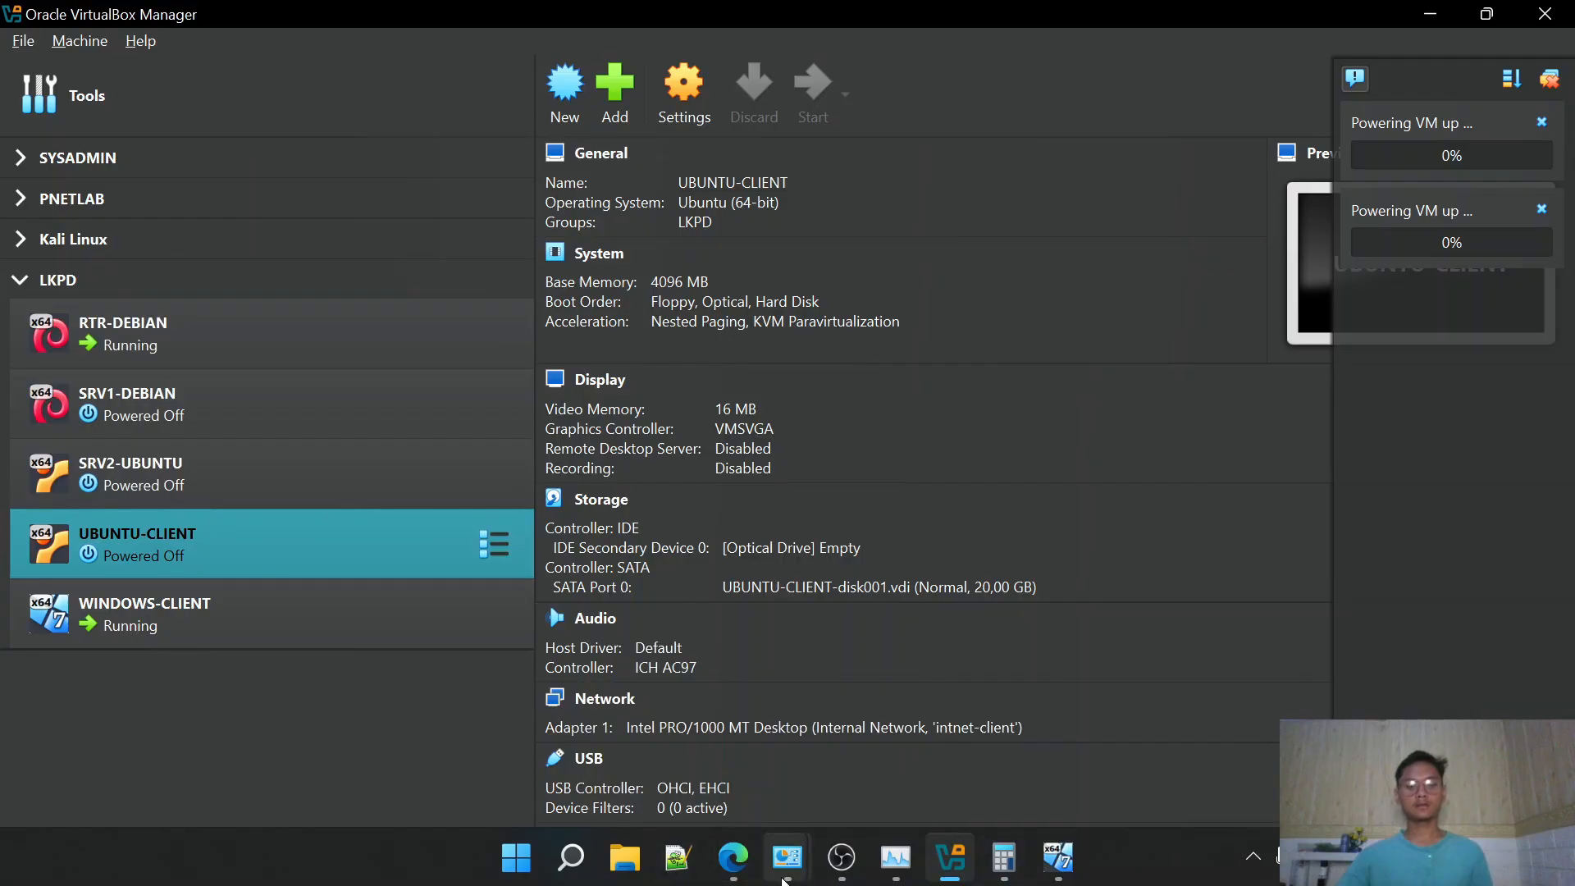
click(905, 765)
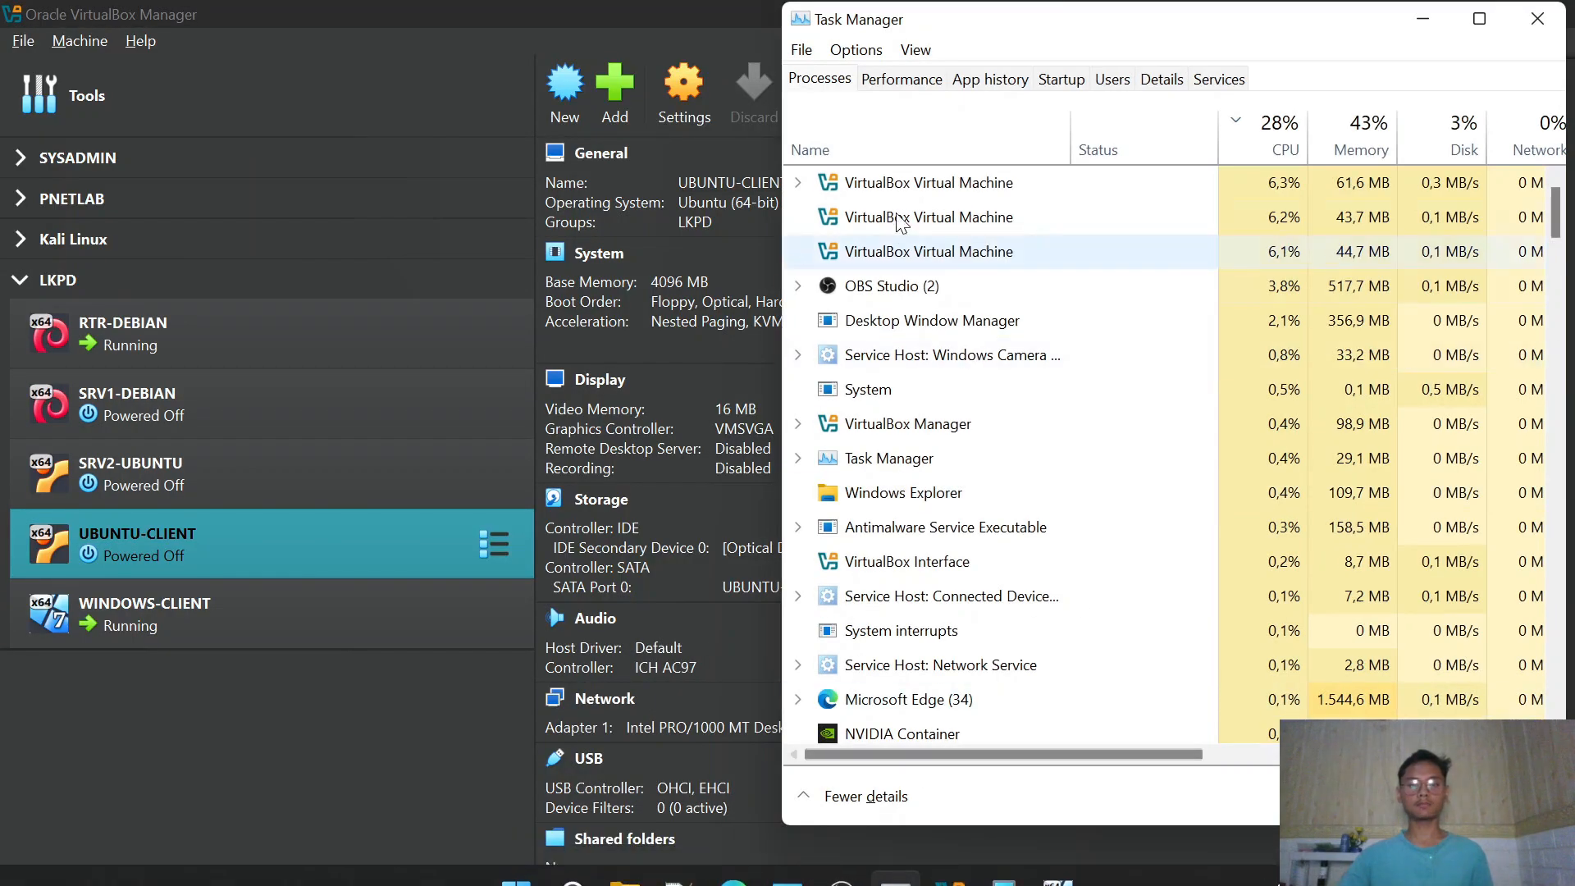
click(901, 80)
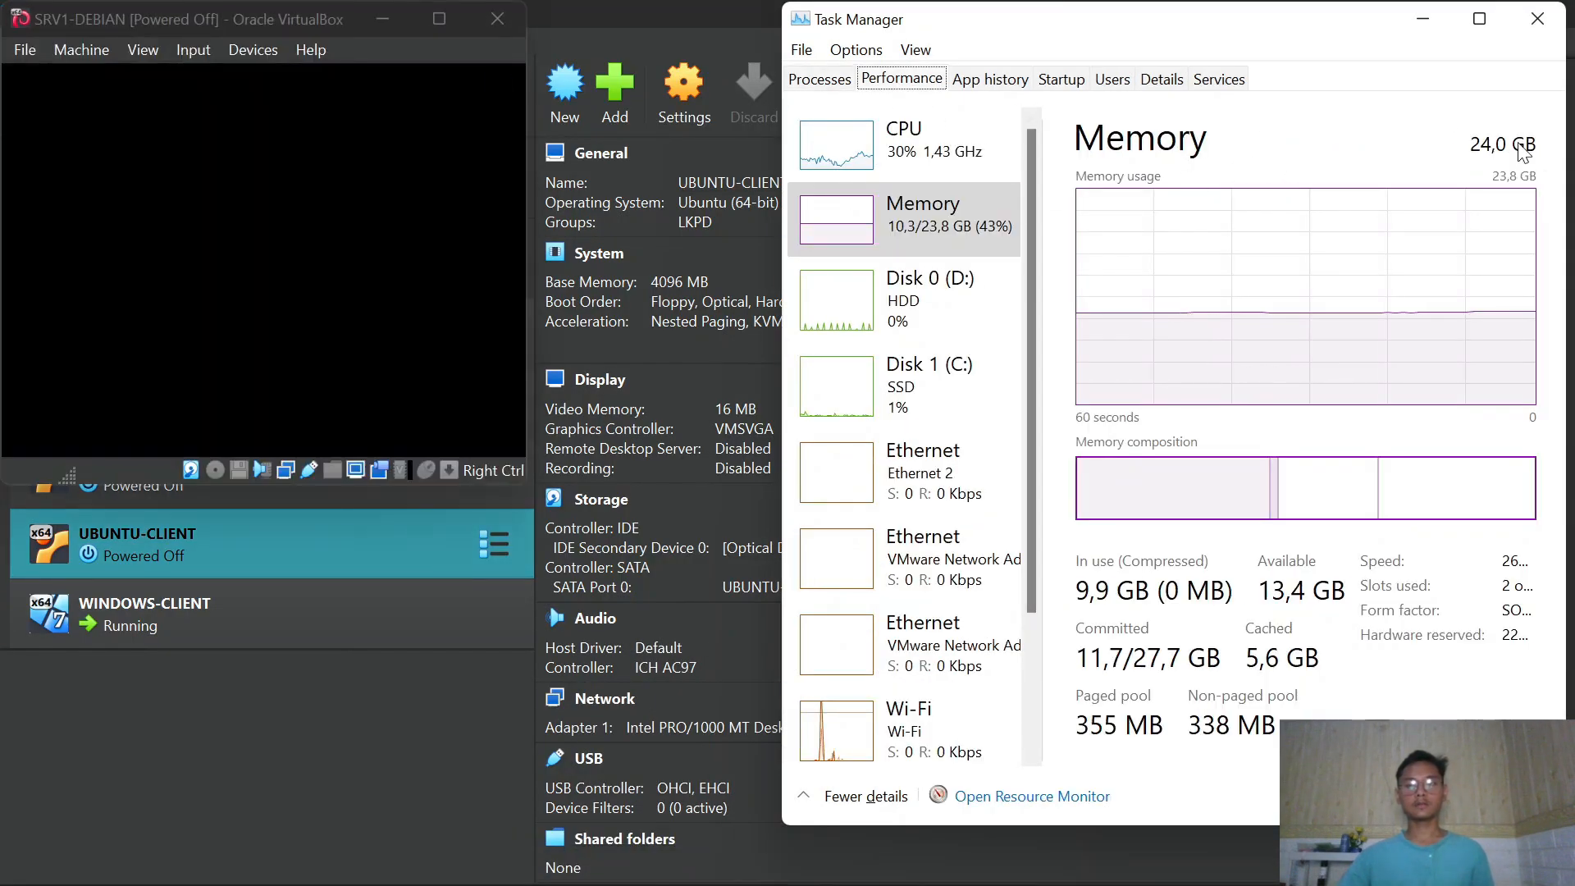
Minimize Task Manager and the UBUNTU-CLIENT and SRV1-DEBIAN machine windows to return to Oracle VirtualBox Manager
click(1424, 18)
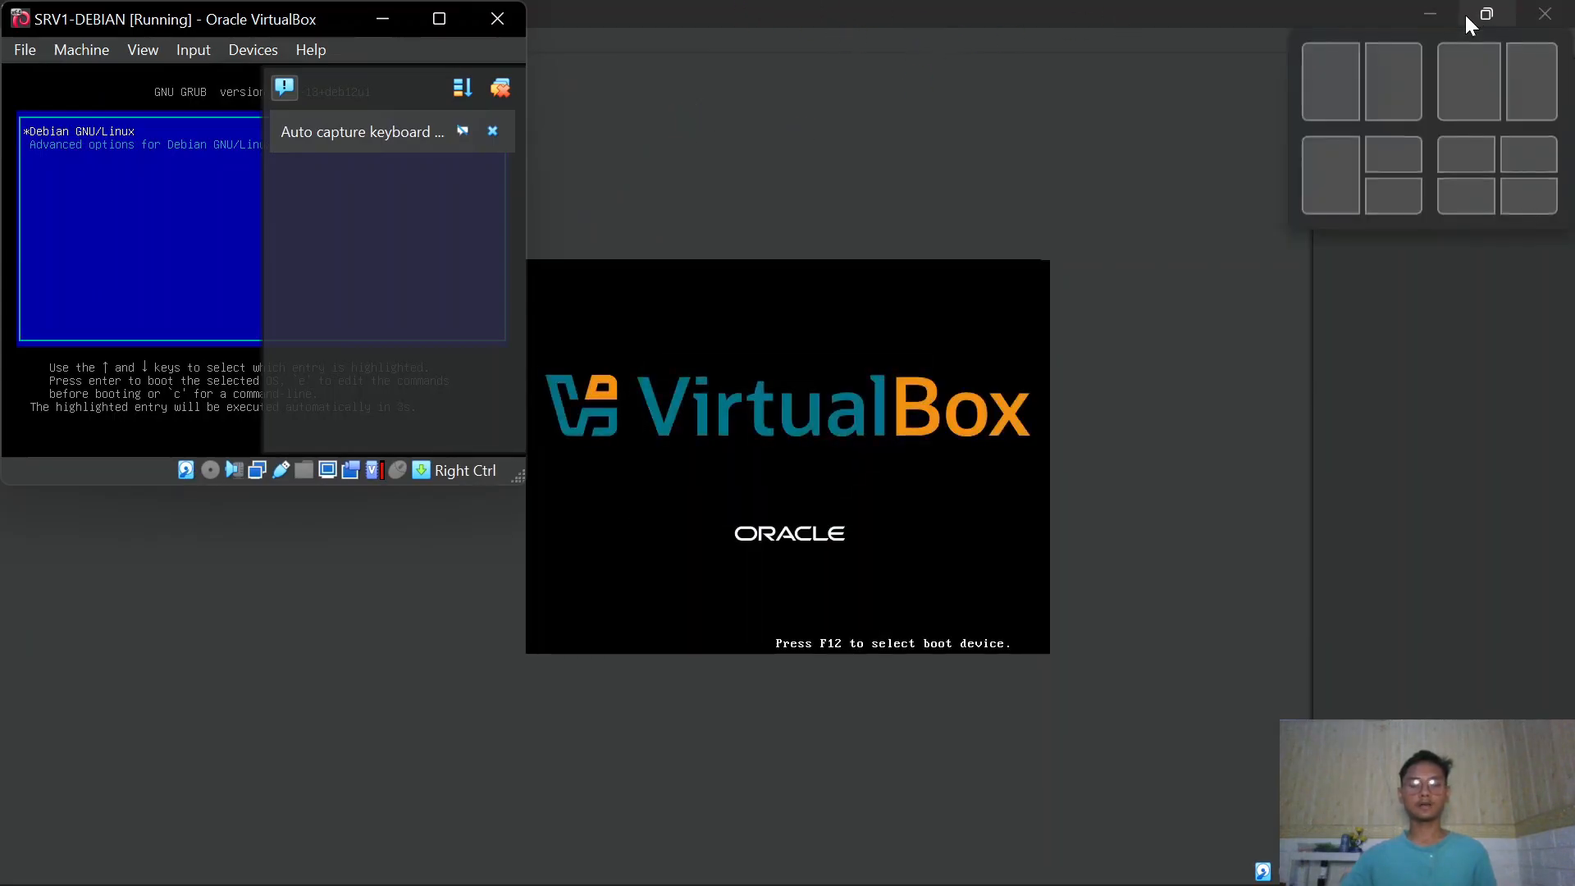
click(983, 197)
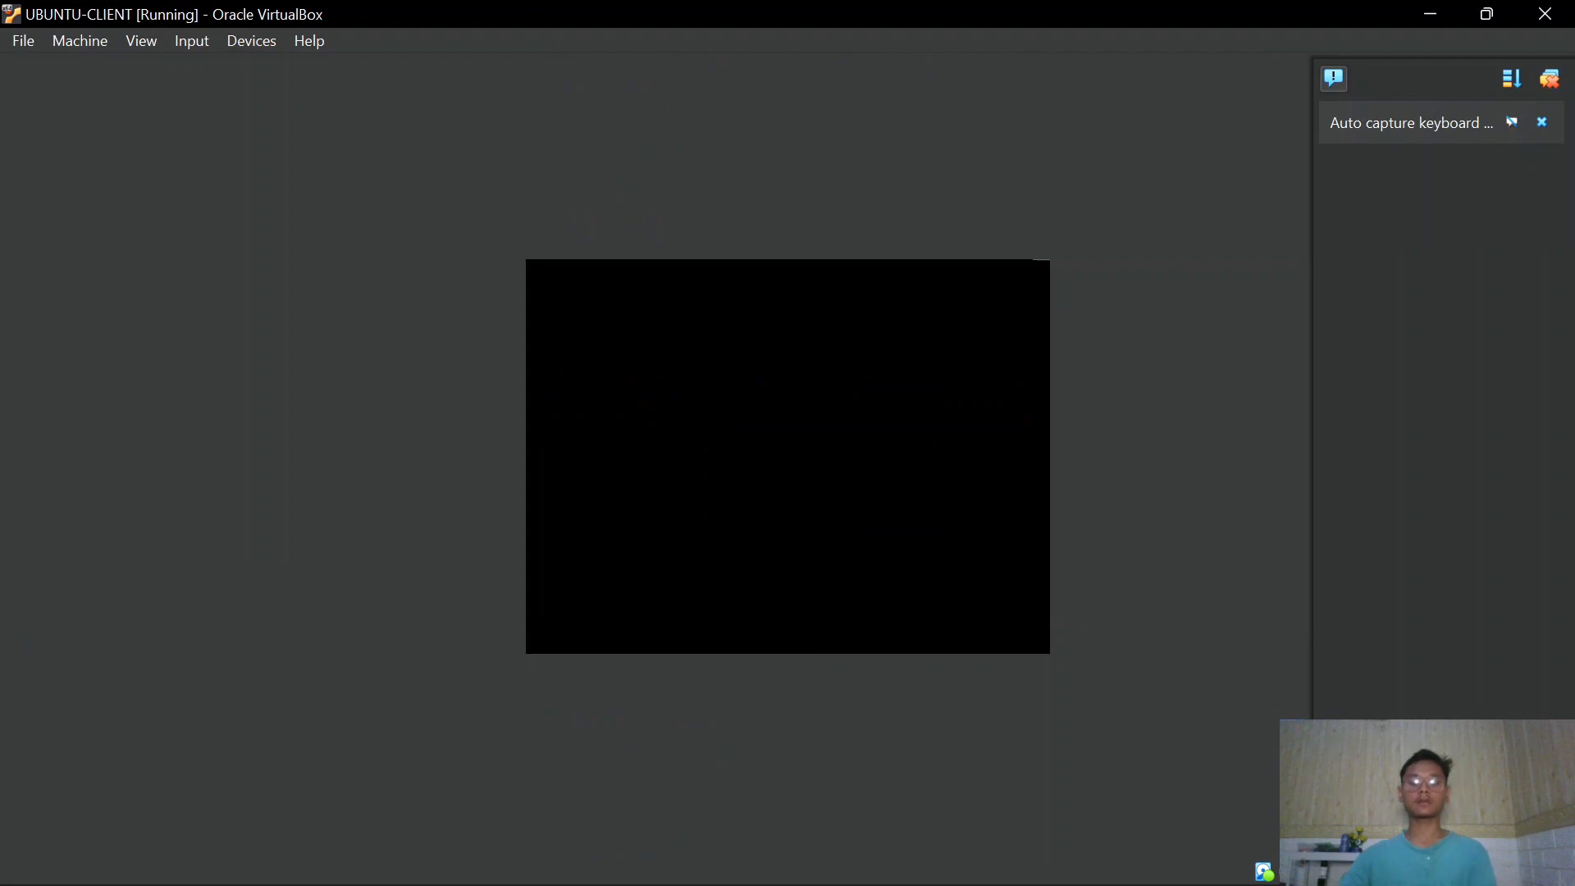
click(1428, 12)
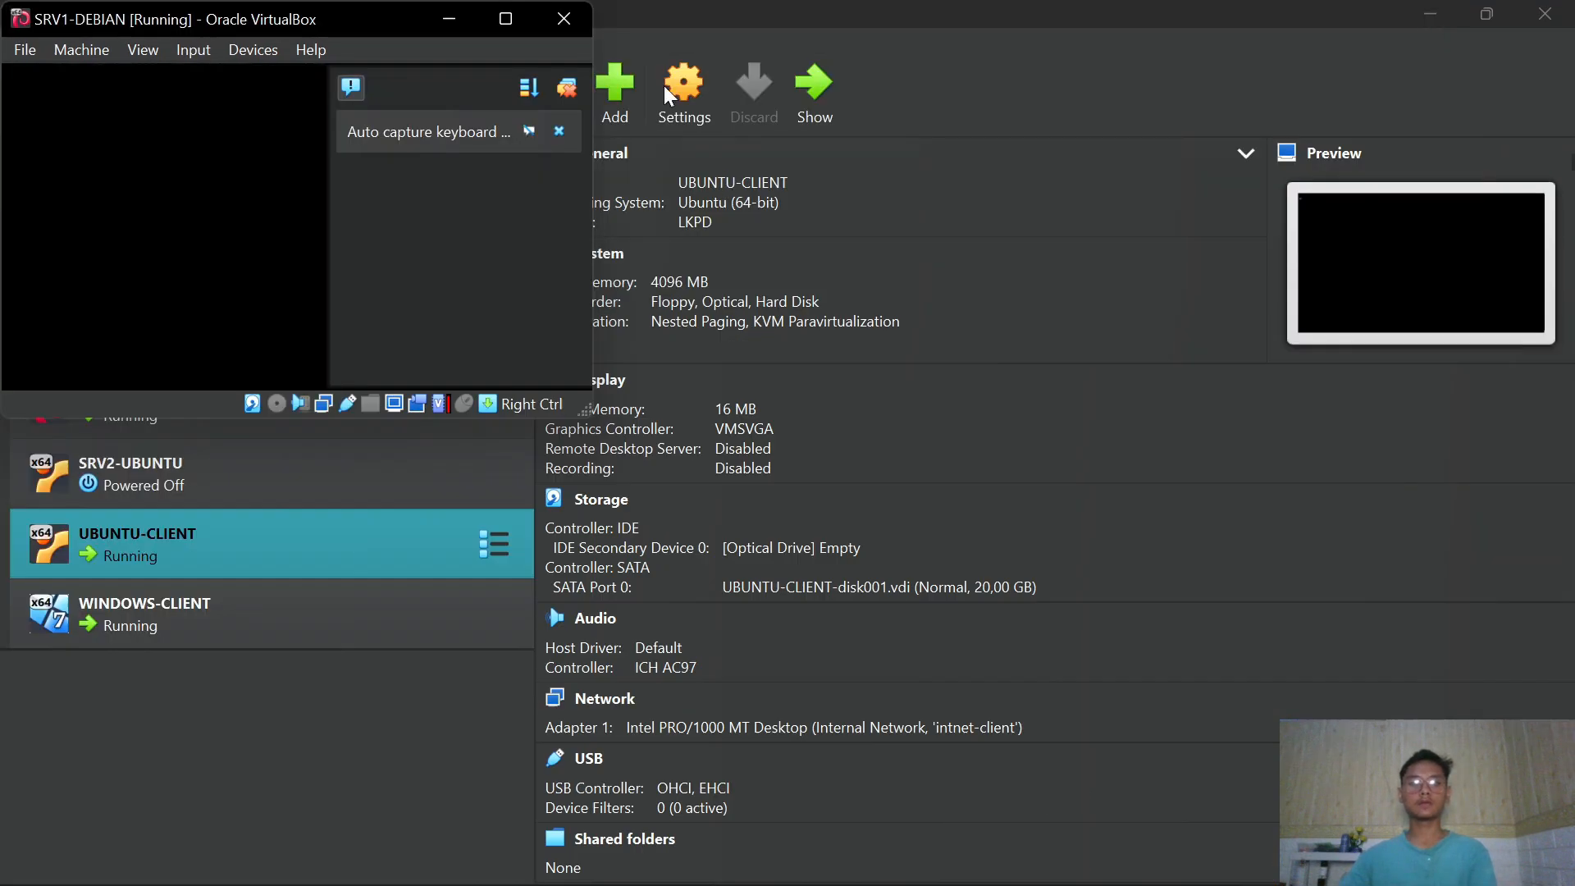
click(449, 18)
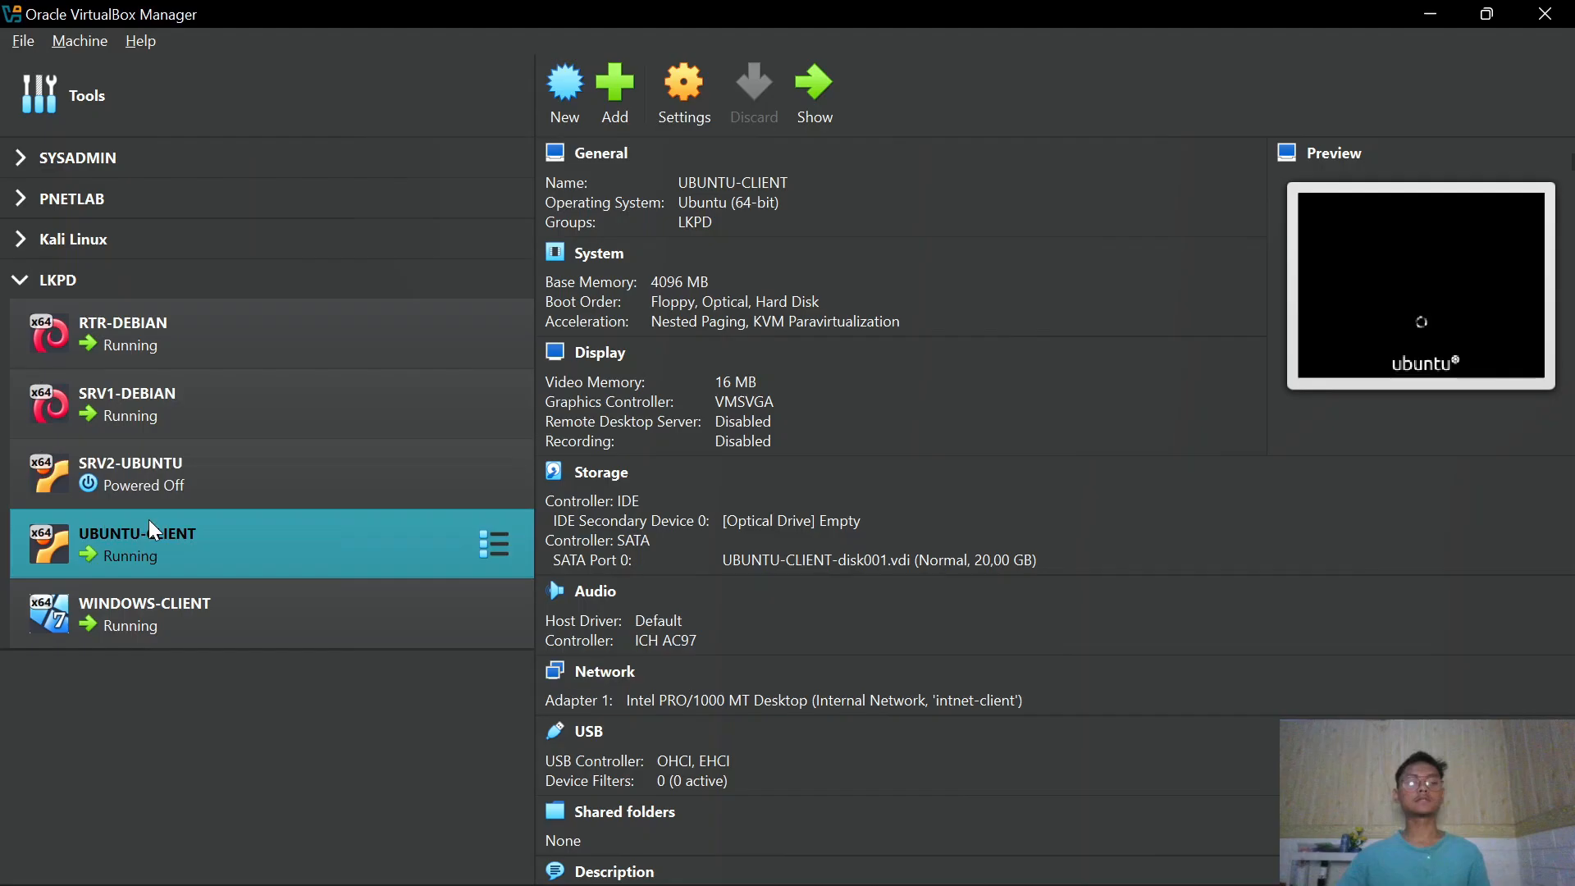
Check the RTR-DEBIAN console for its boot progress and minimize its window
mouse_move(1004, 876)
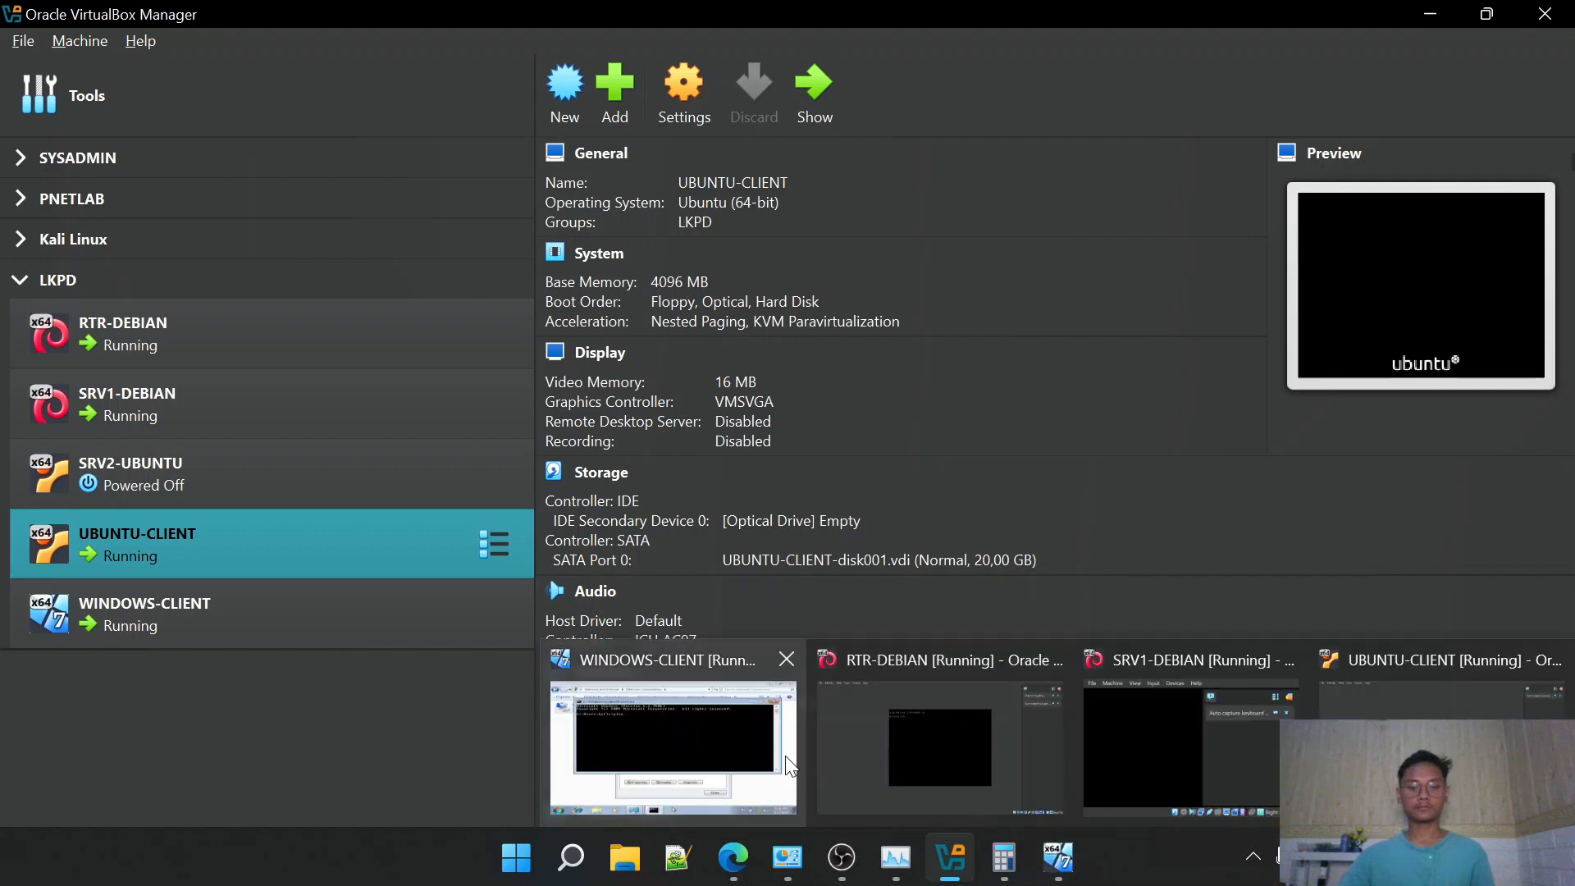
click(940, 747)
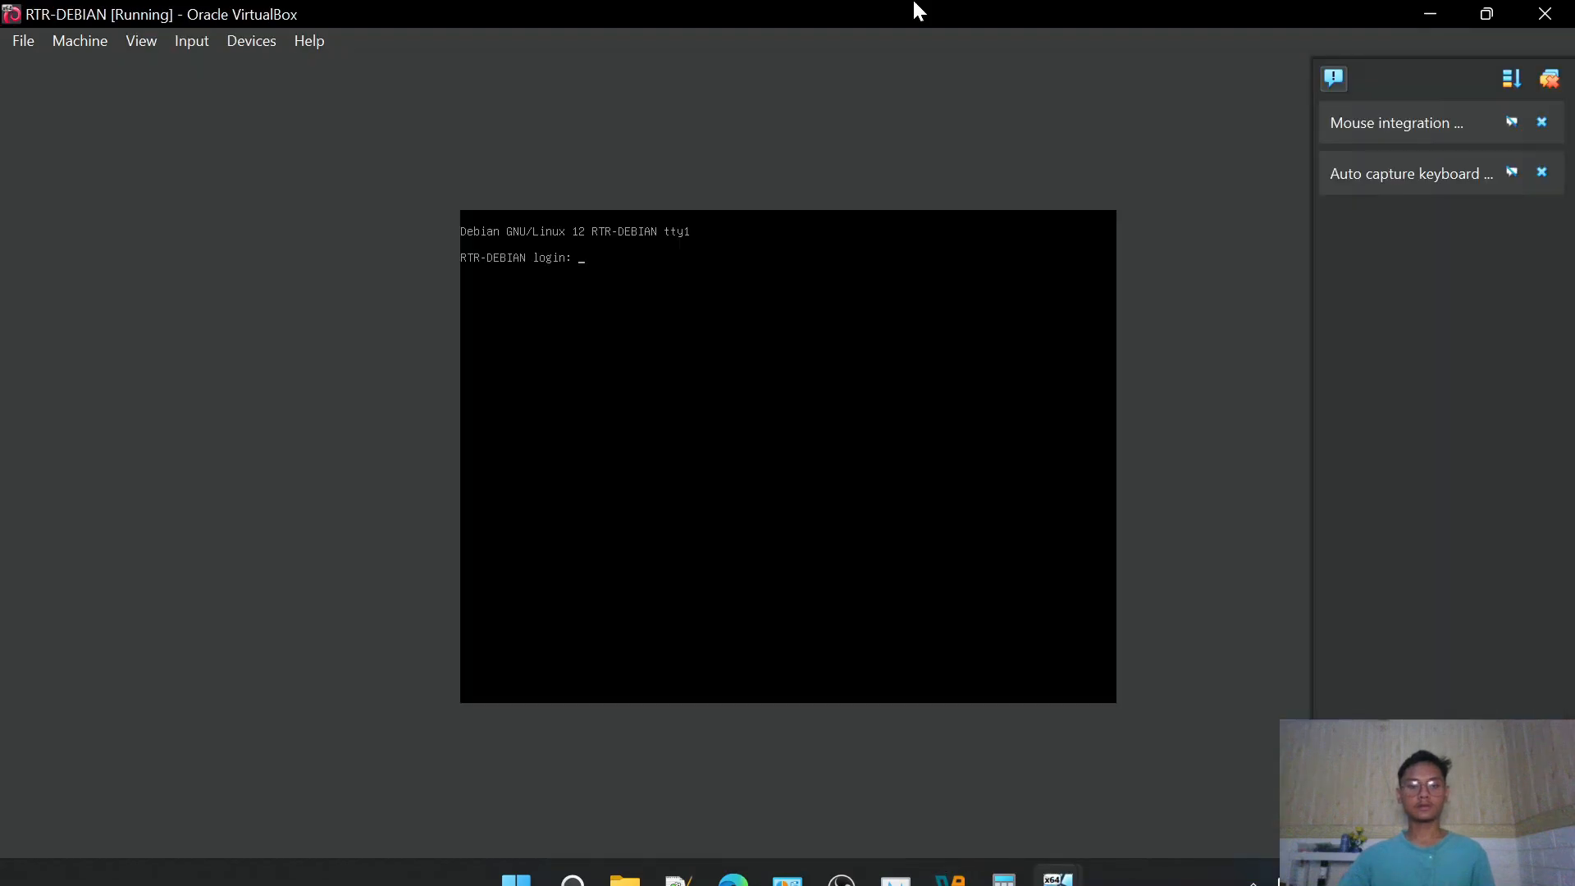
click(1430, 14)
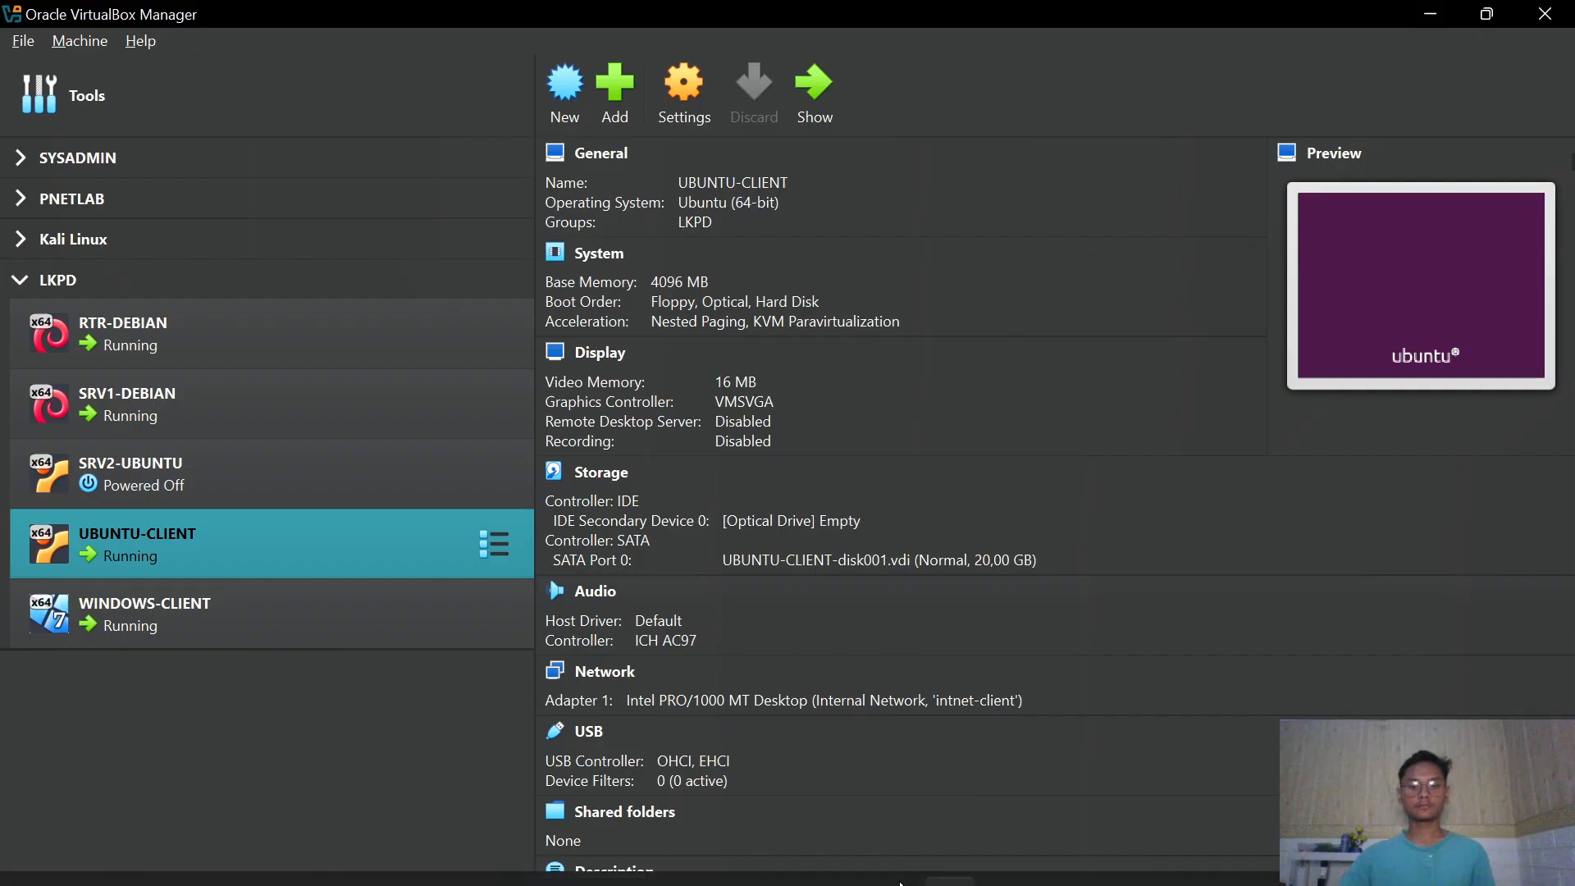
Switch to the WINDOWS-CLIENT machine, complete the pending ping command with 172.16.1.1, run it and interrupt it
mouse_move(1058, 857)
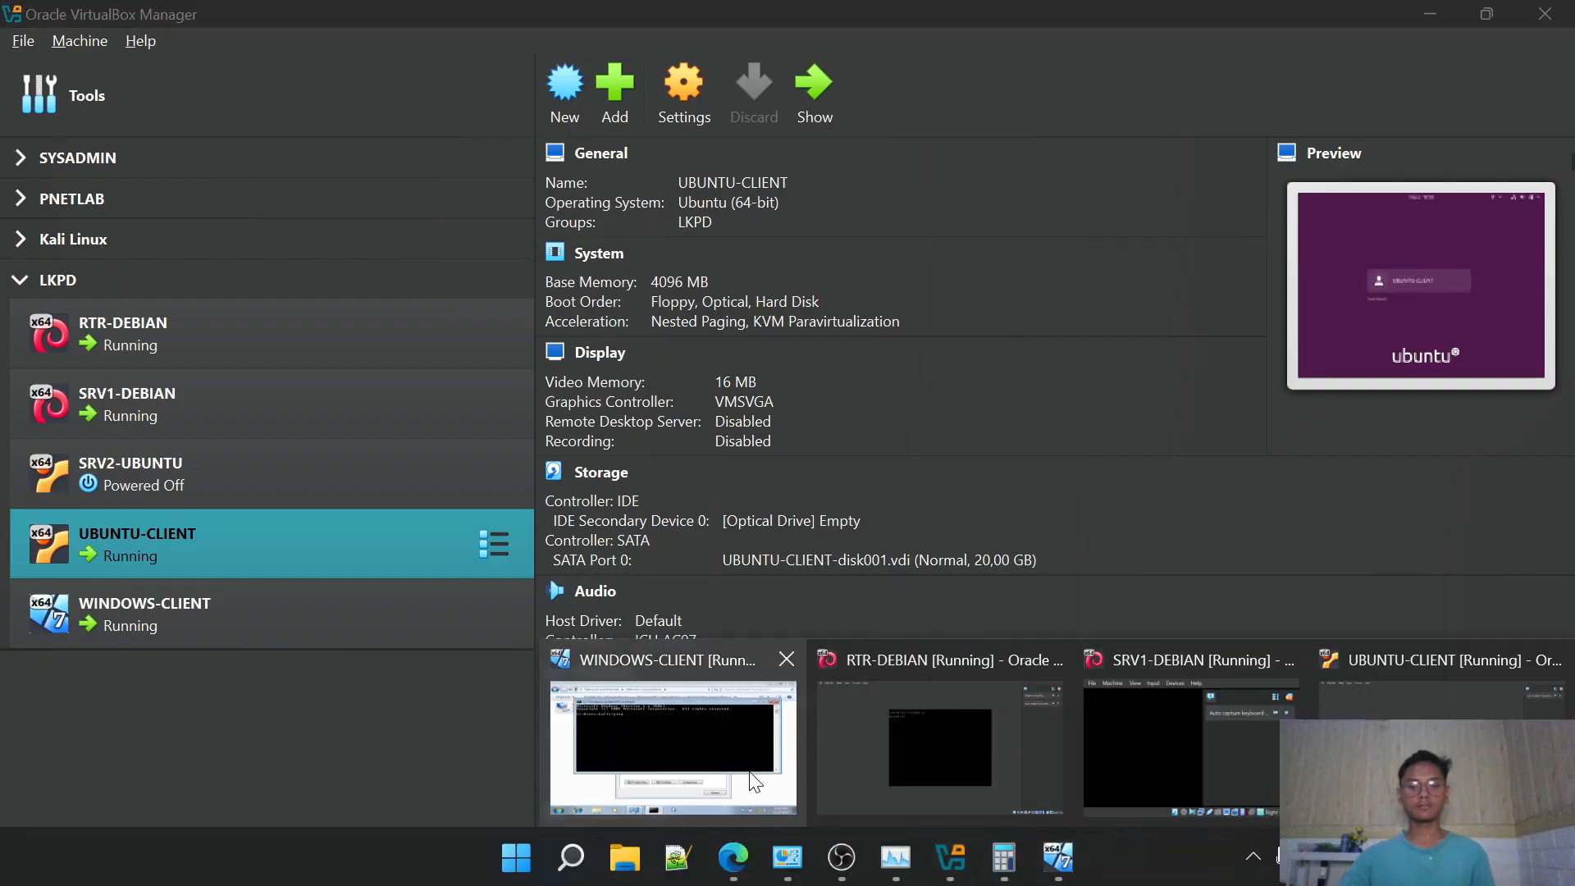
click(667, 763)
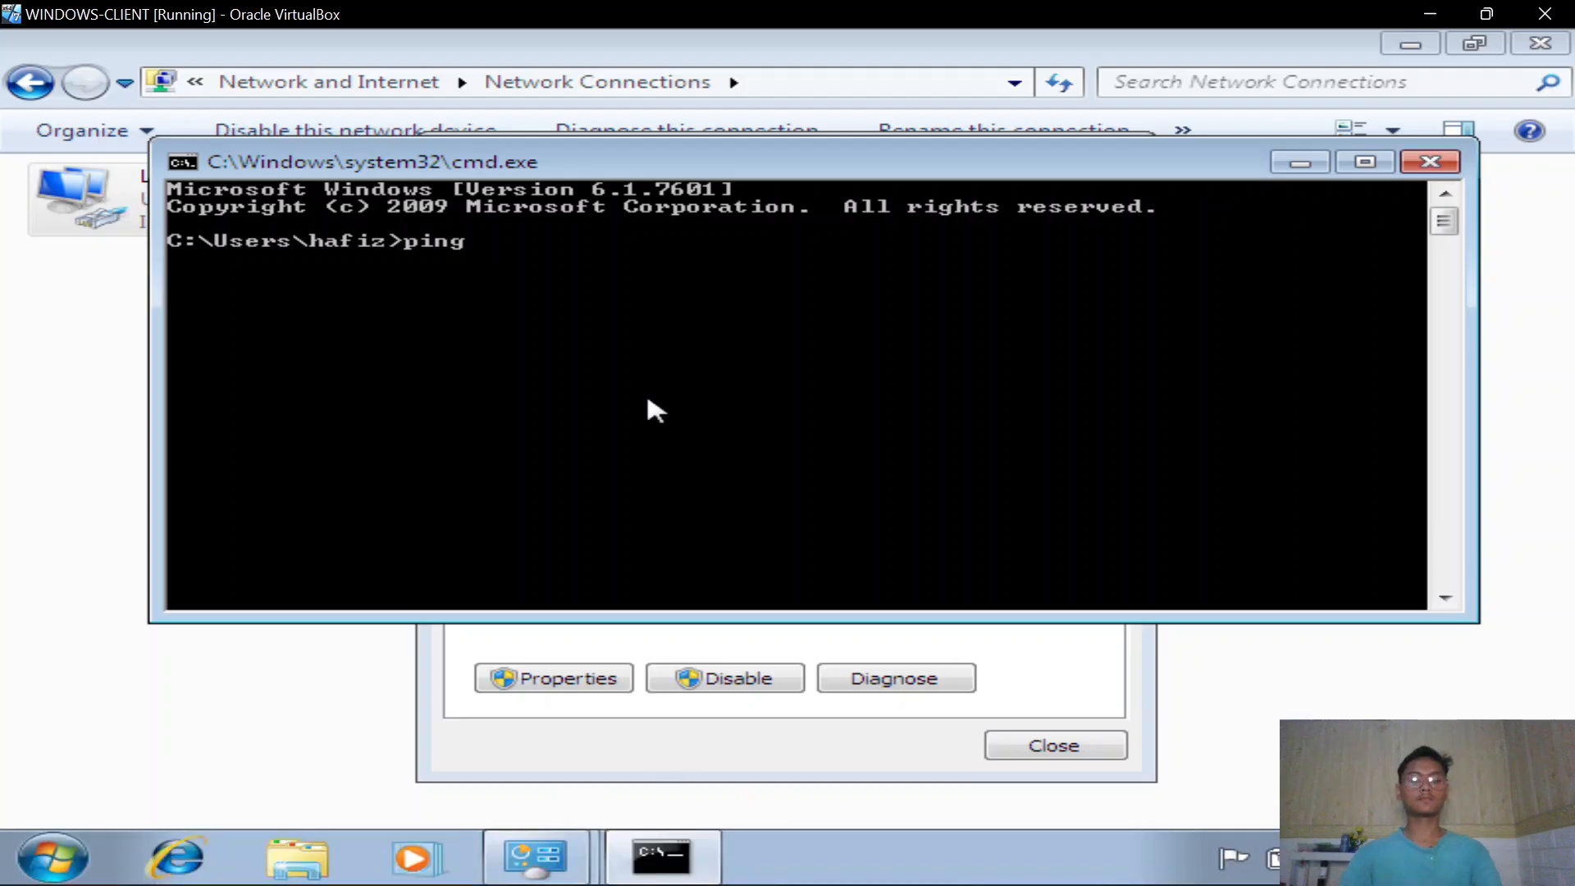
text(172.16.1.1)
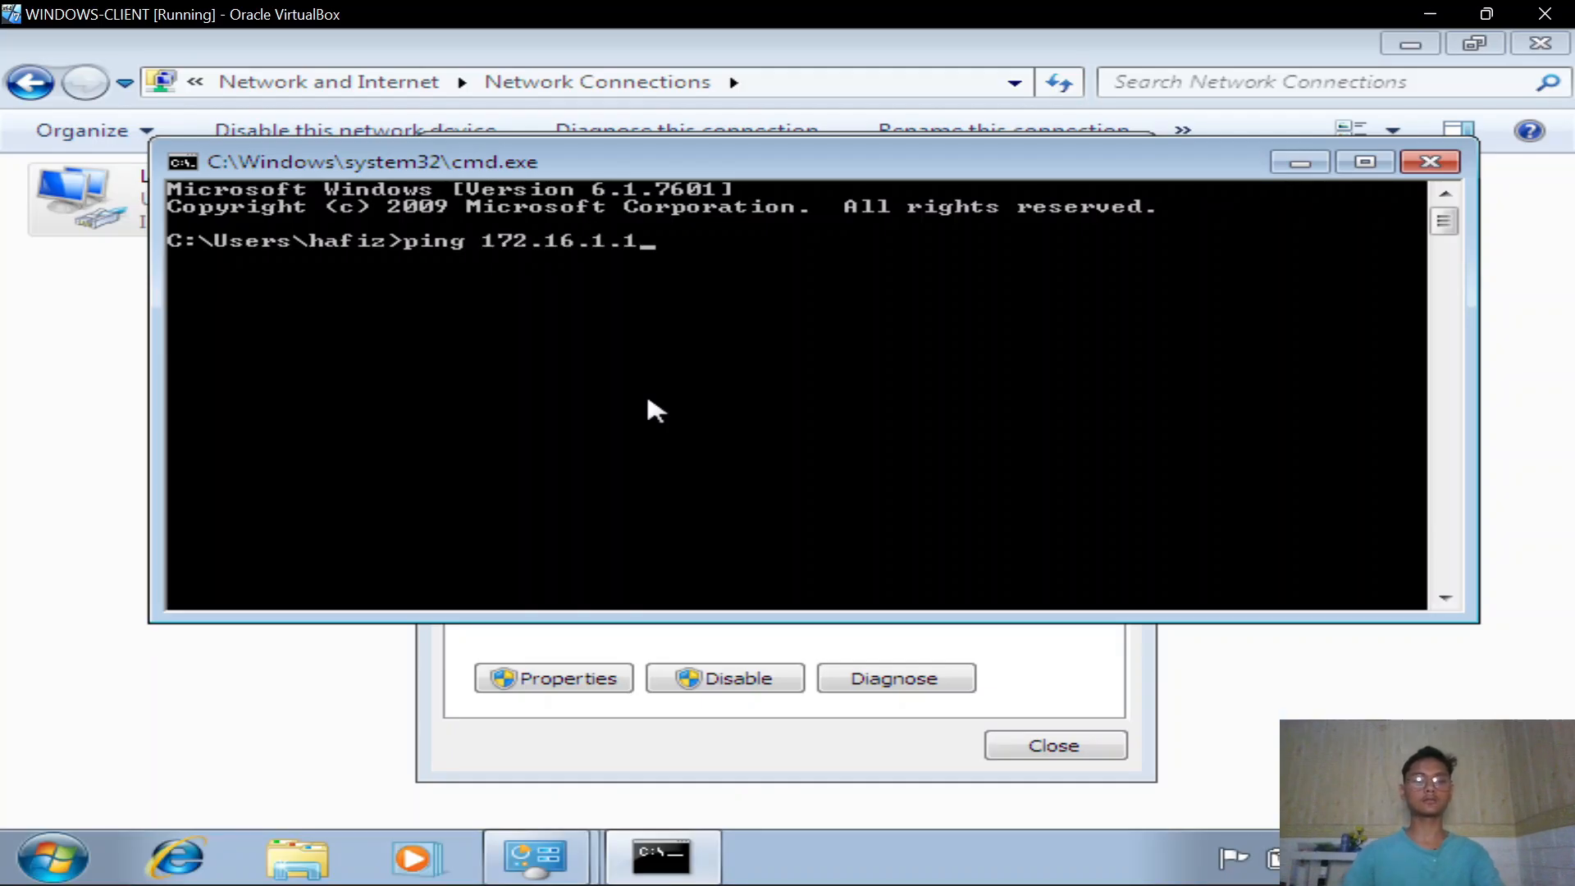
key(Return)
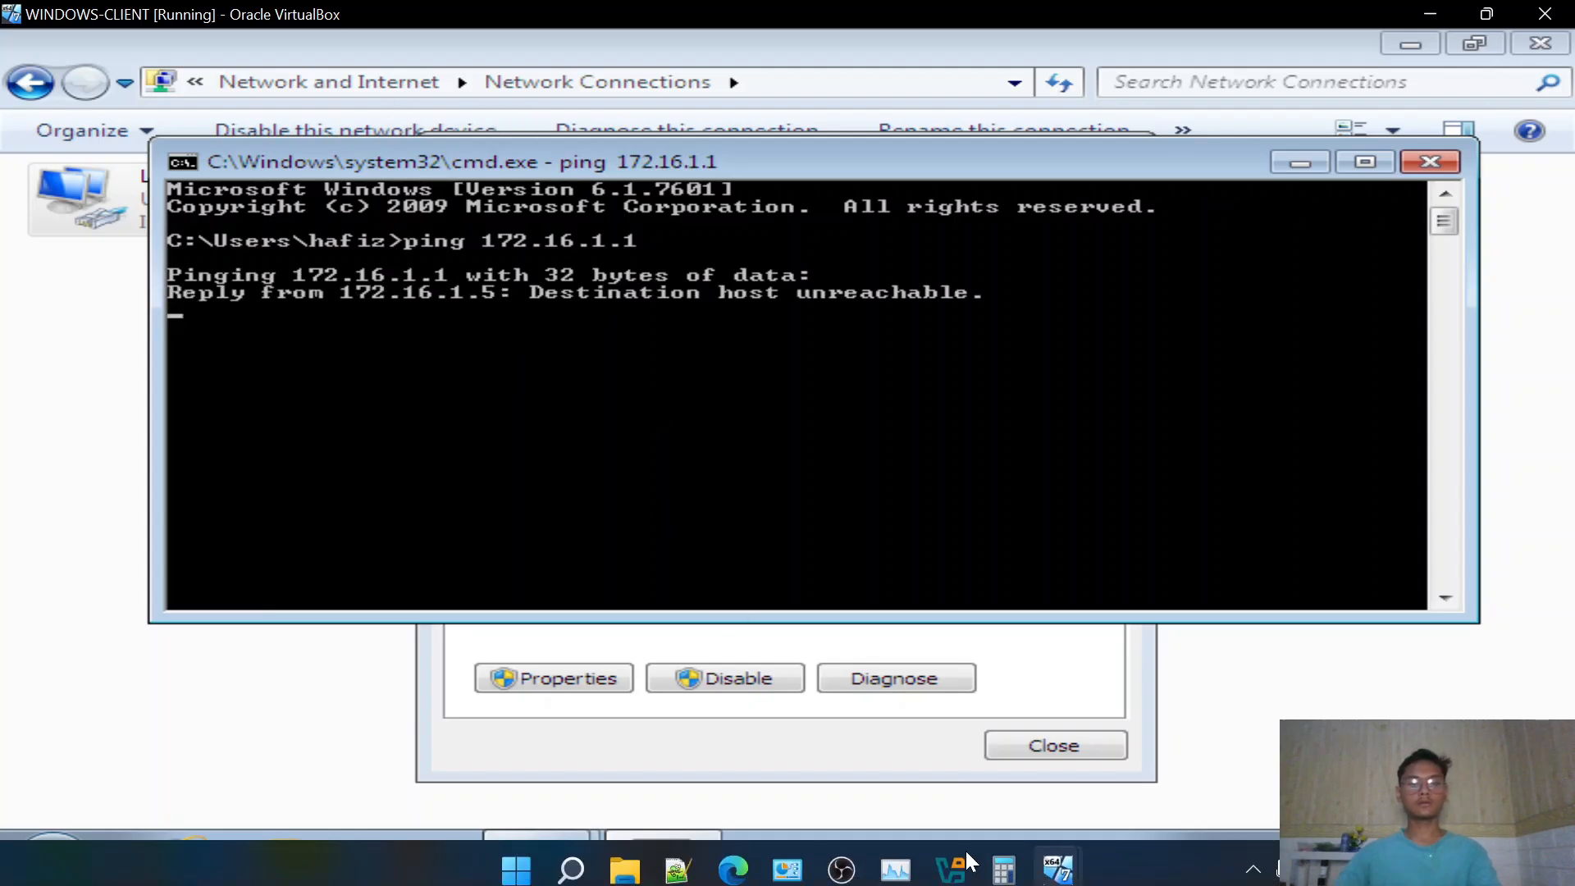
key(ctrl+c)
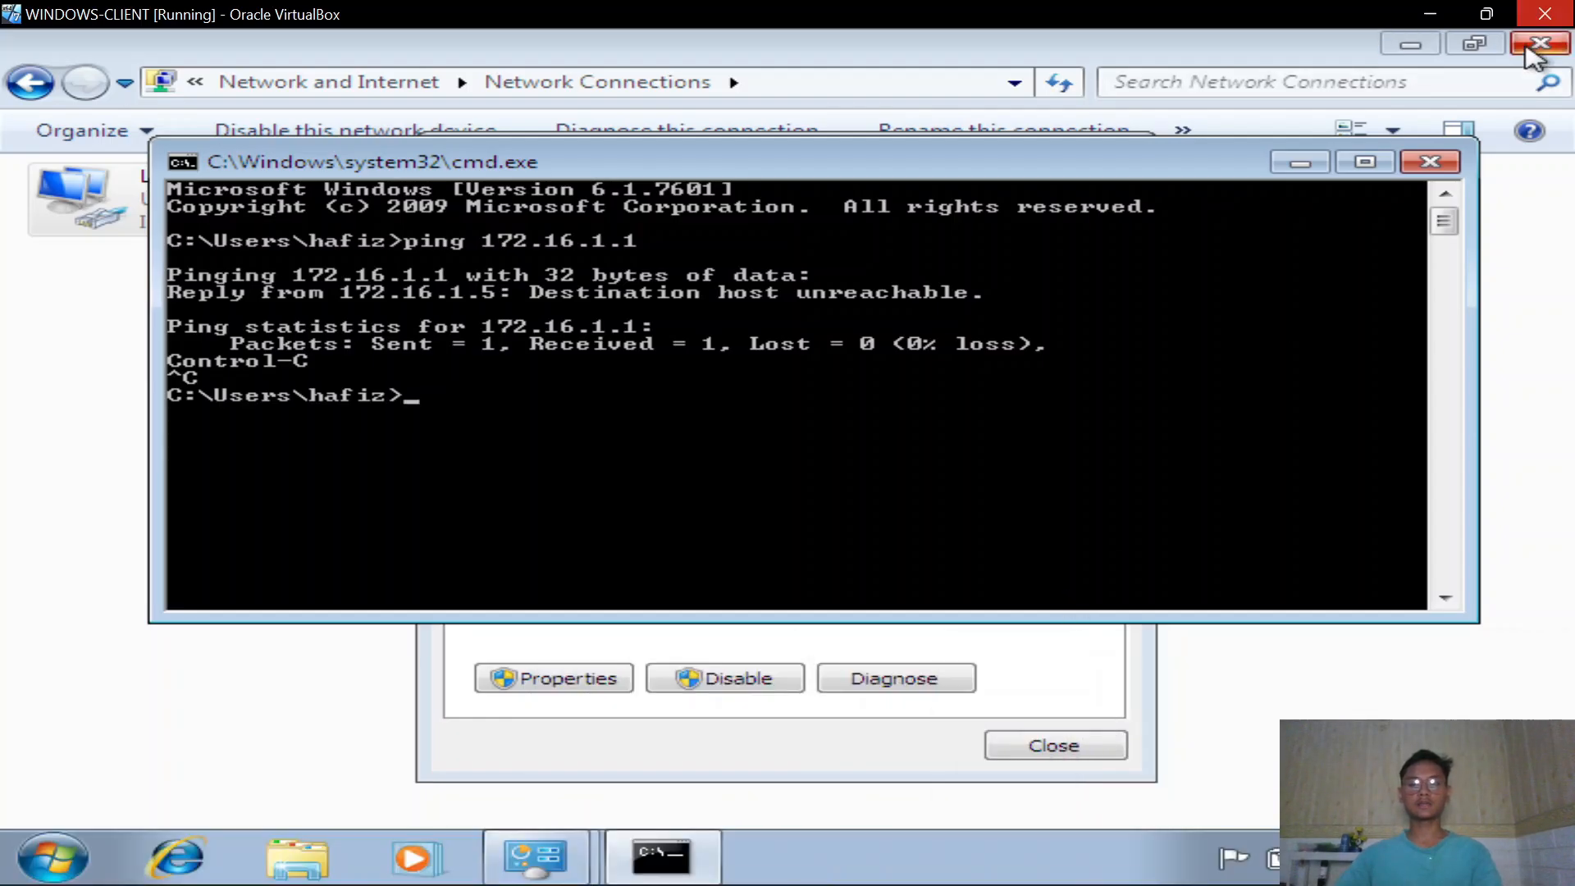
Close the WINDOWS-CLIENT virtual machine by powering it off
click(1545, 14)
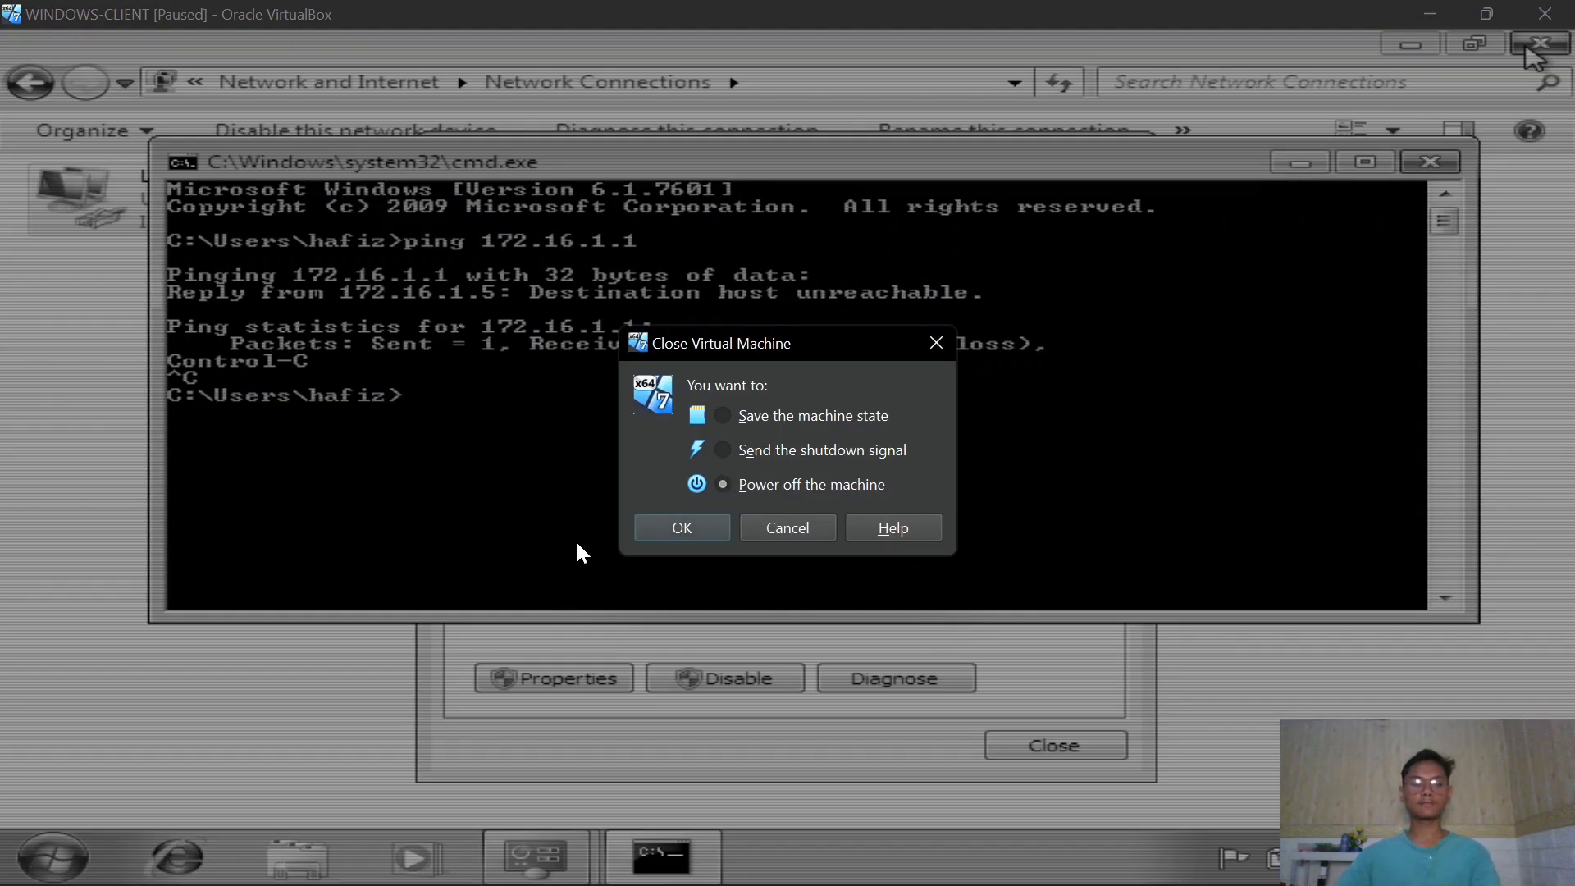
click(644, 522)
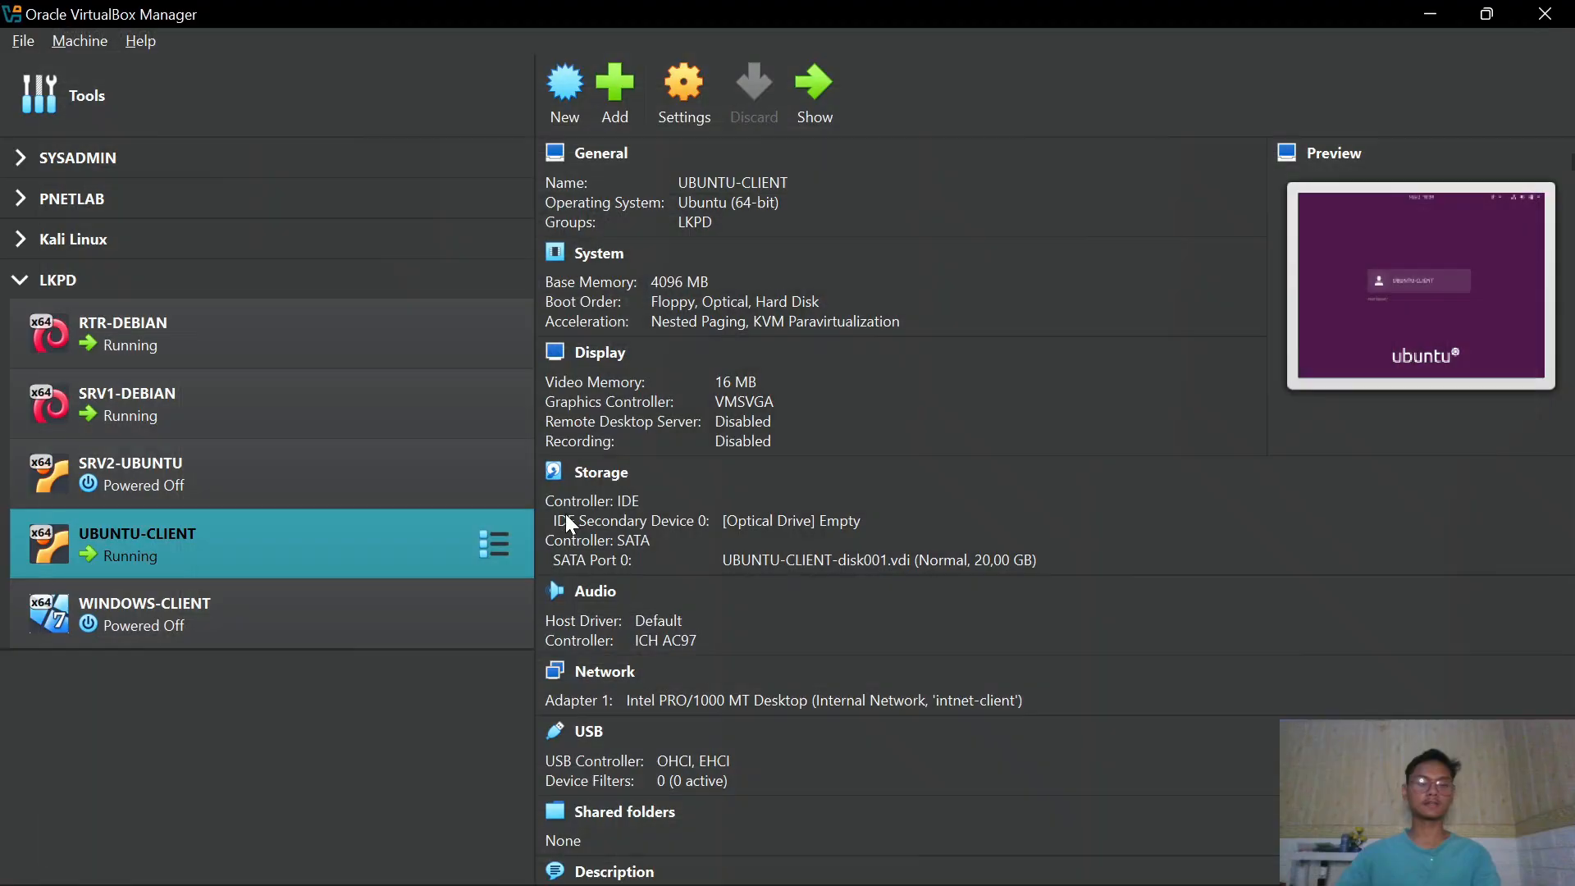
Attach WINDOWS-CLIENT's network Adapter 1 to the internal network intnet-client, with promiscuous mode Allow All and a newly generated MAC address
click(250, 608)
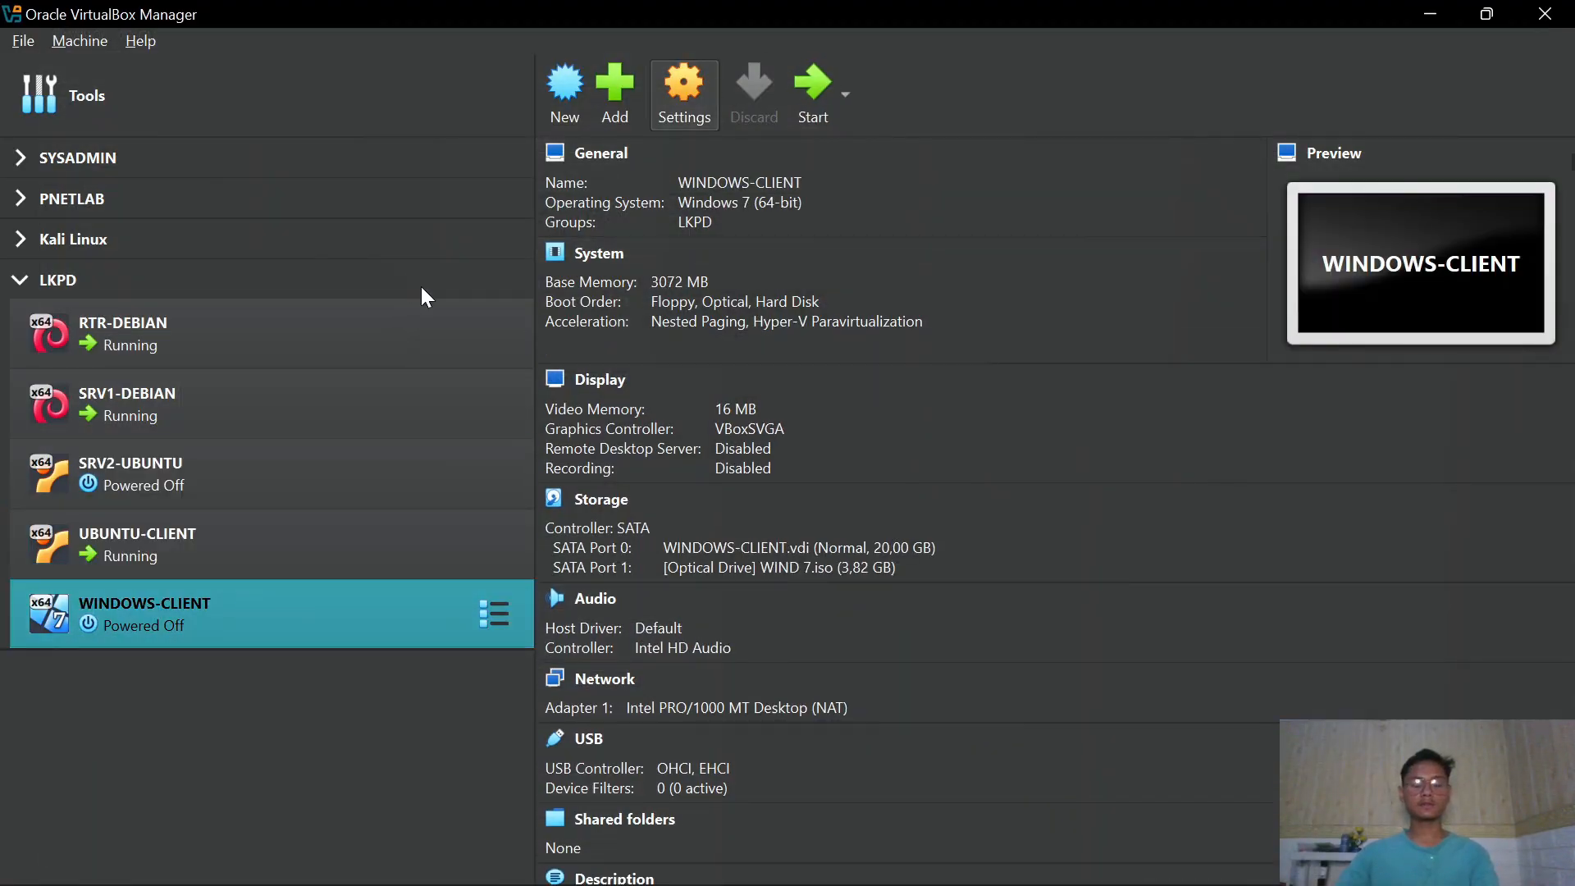
key(ctrl+s)
click(411, 486)
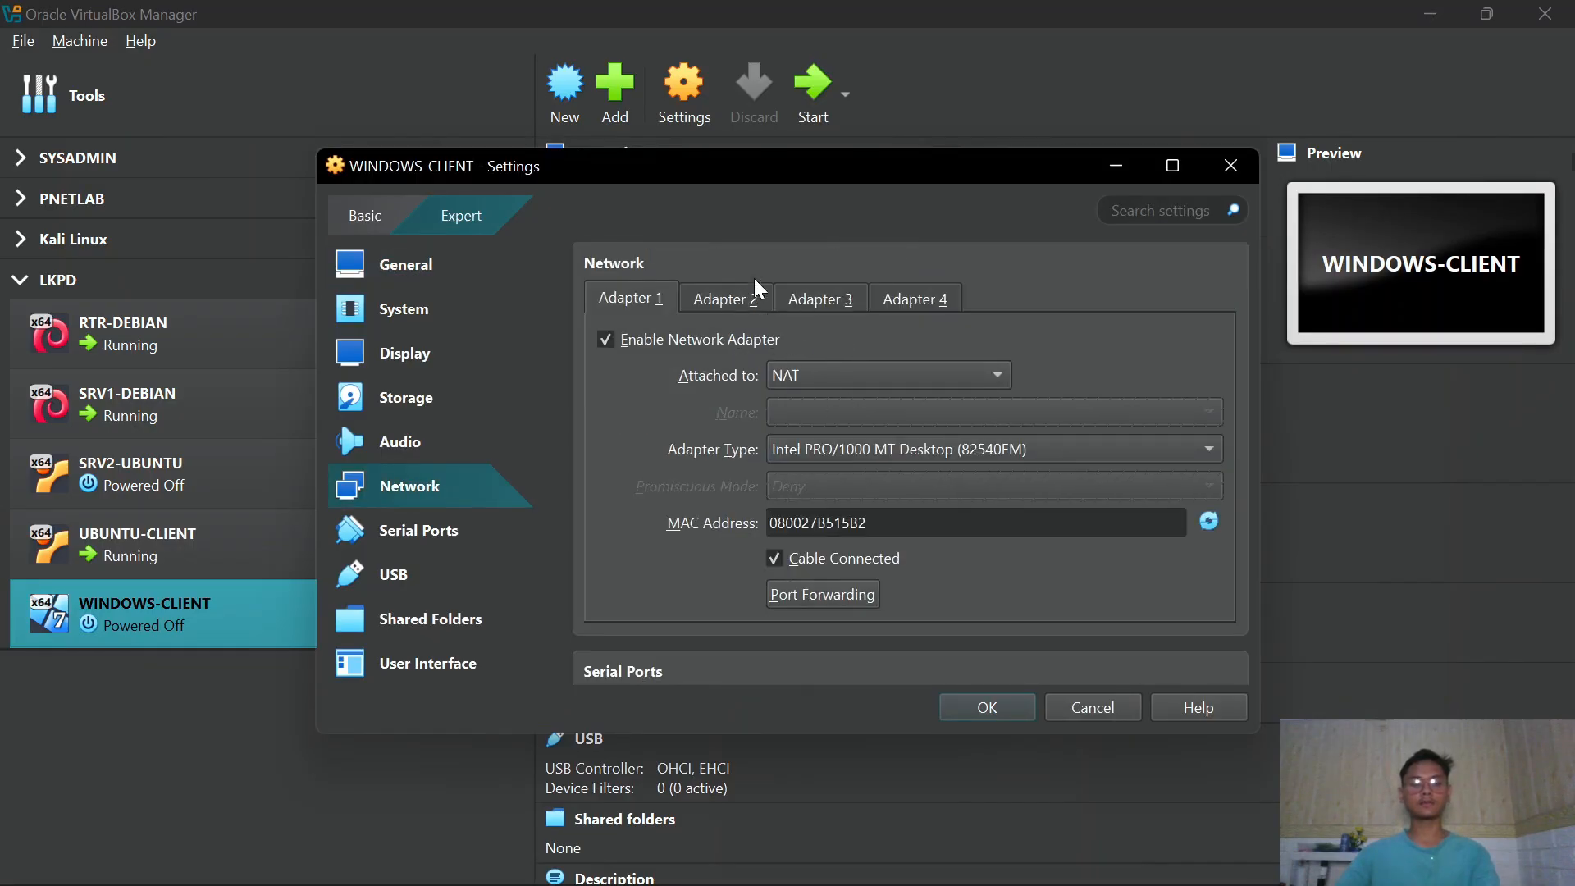
click(852, 375)
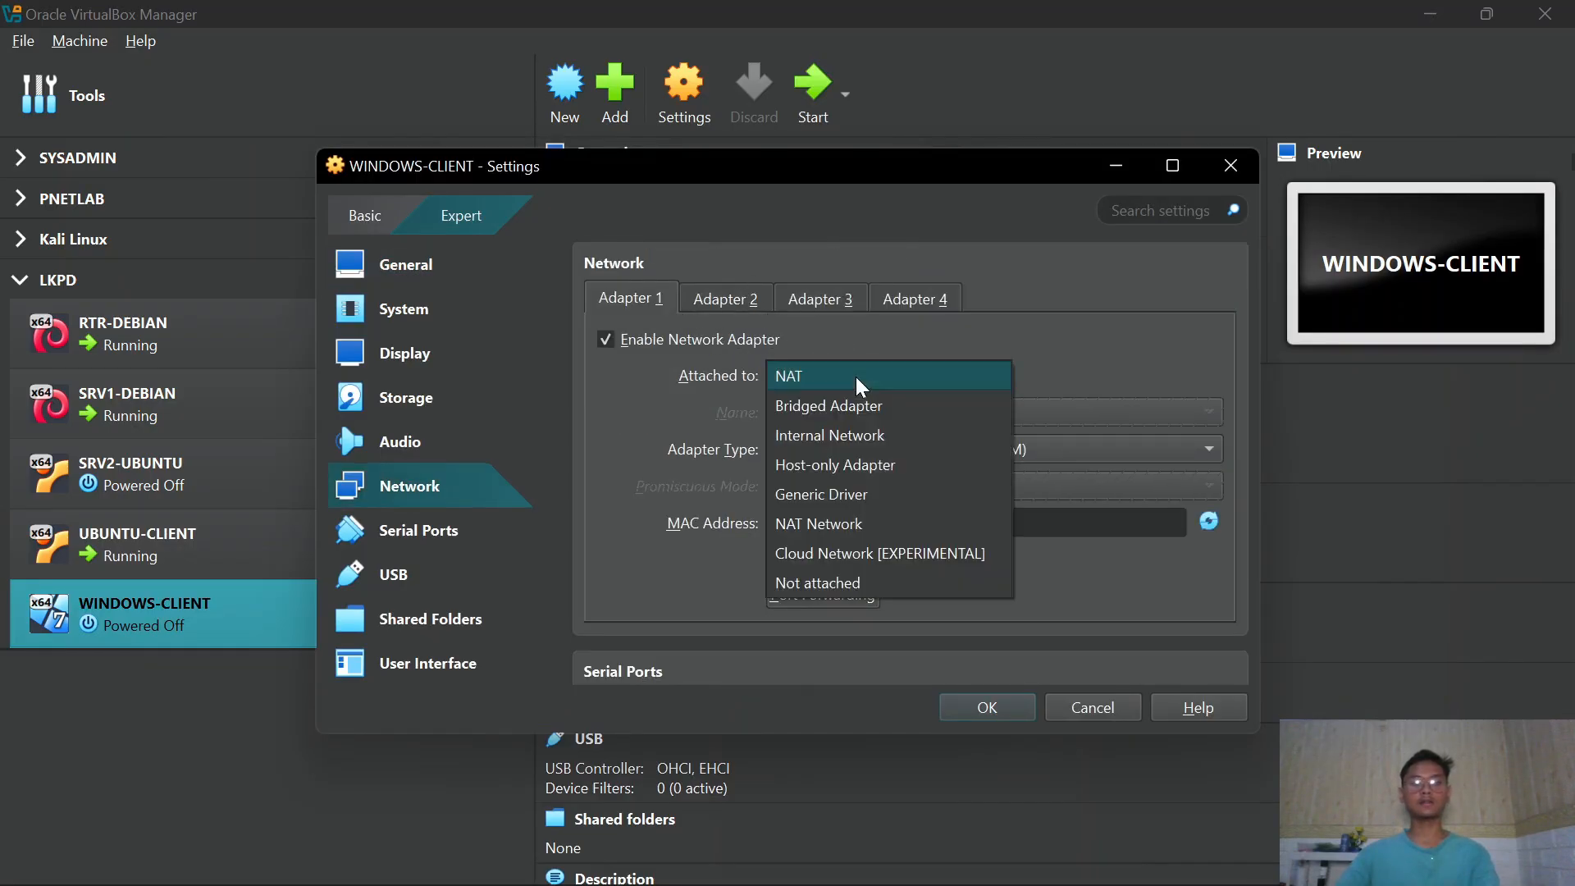
click(923, 434)
click(1209, 416)
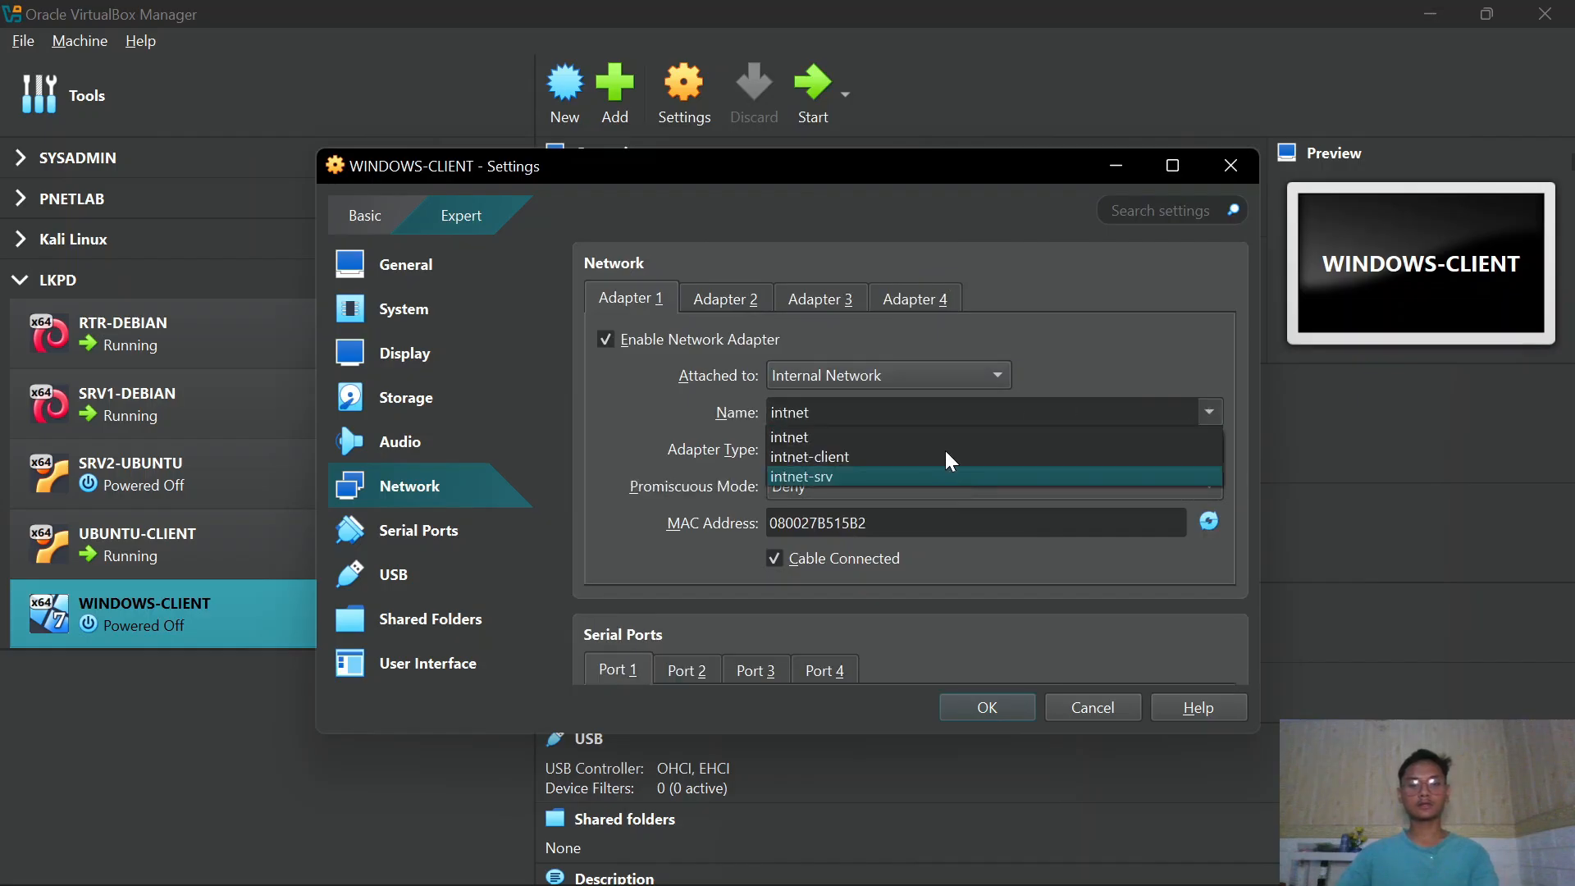
click(951, 460)
click(890, 487)
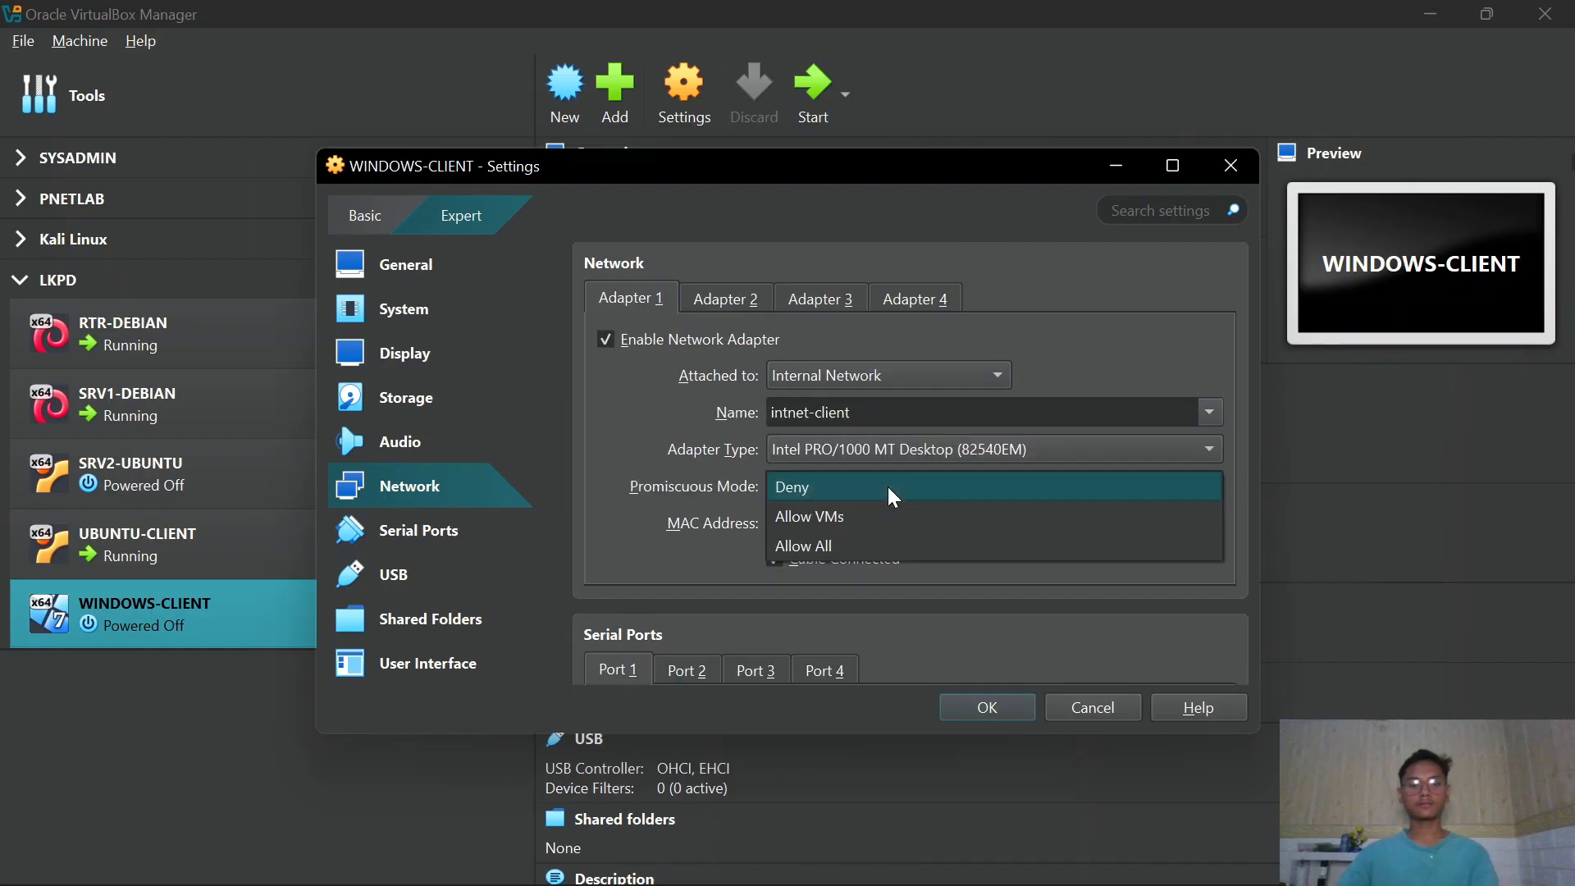
click(885, 545)
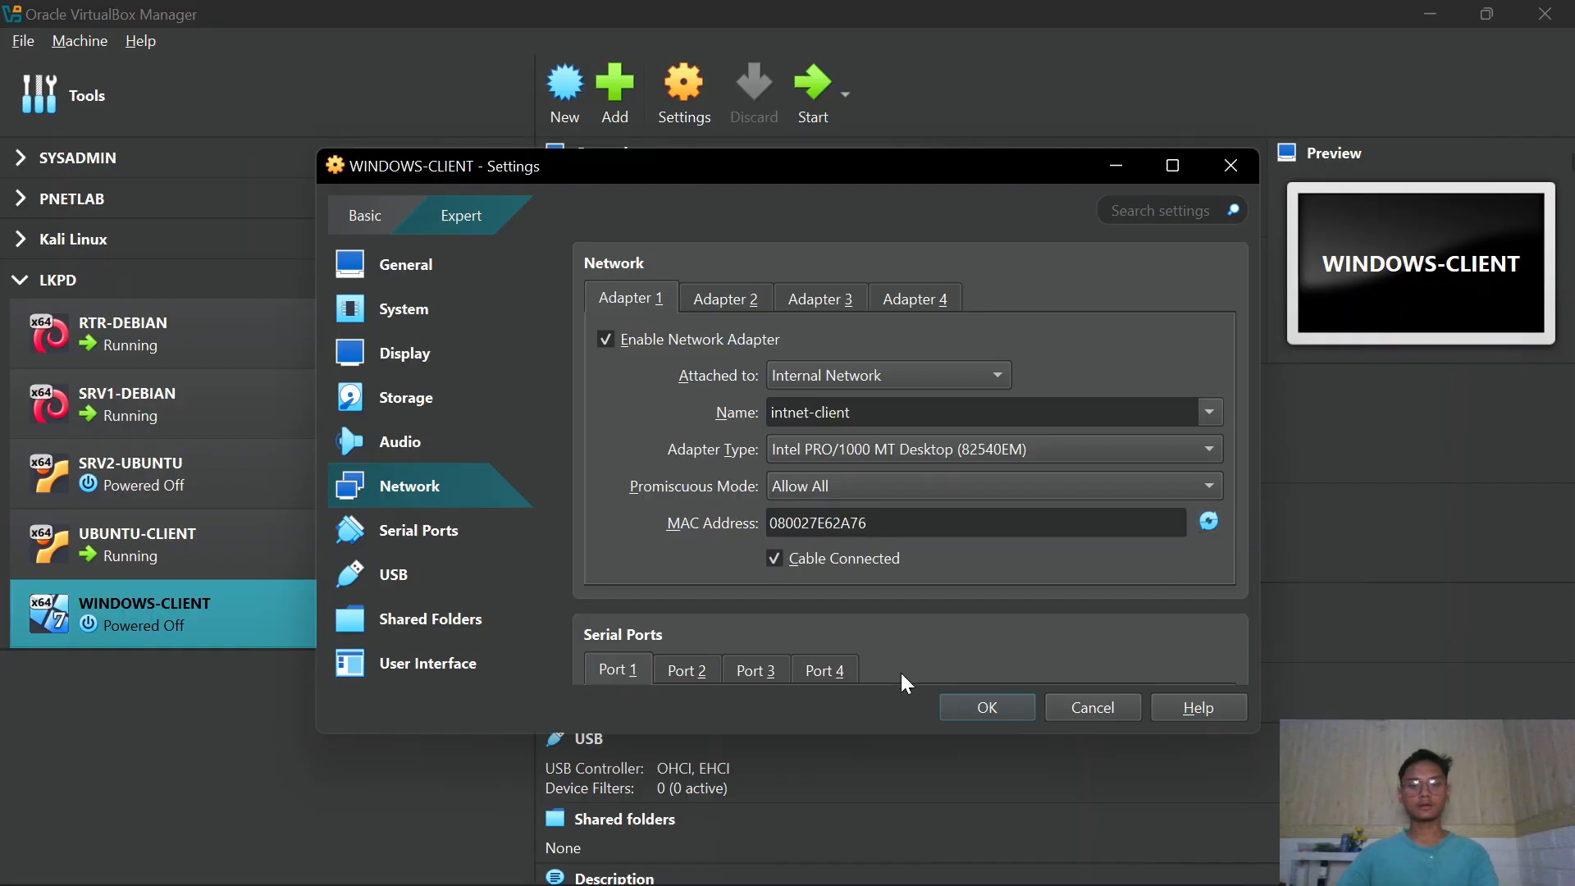
click(983, 706)
Start WINDOWS-CLIENT with the Start Windows Normally option, log in with the account password and dismiss all VirtualBox notifications
click(830, 98)
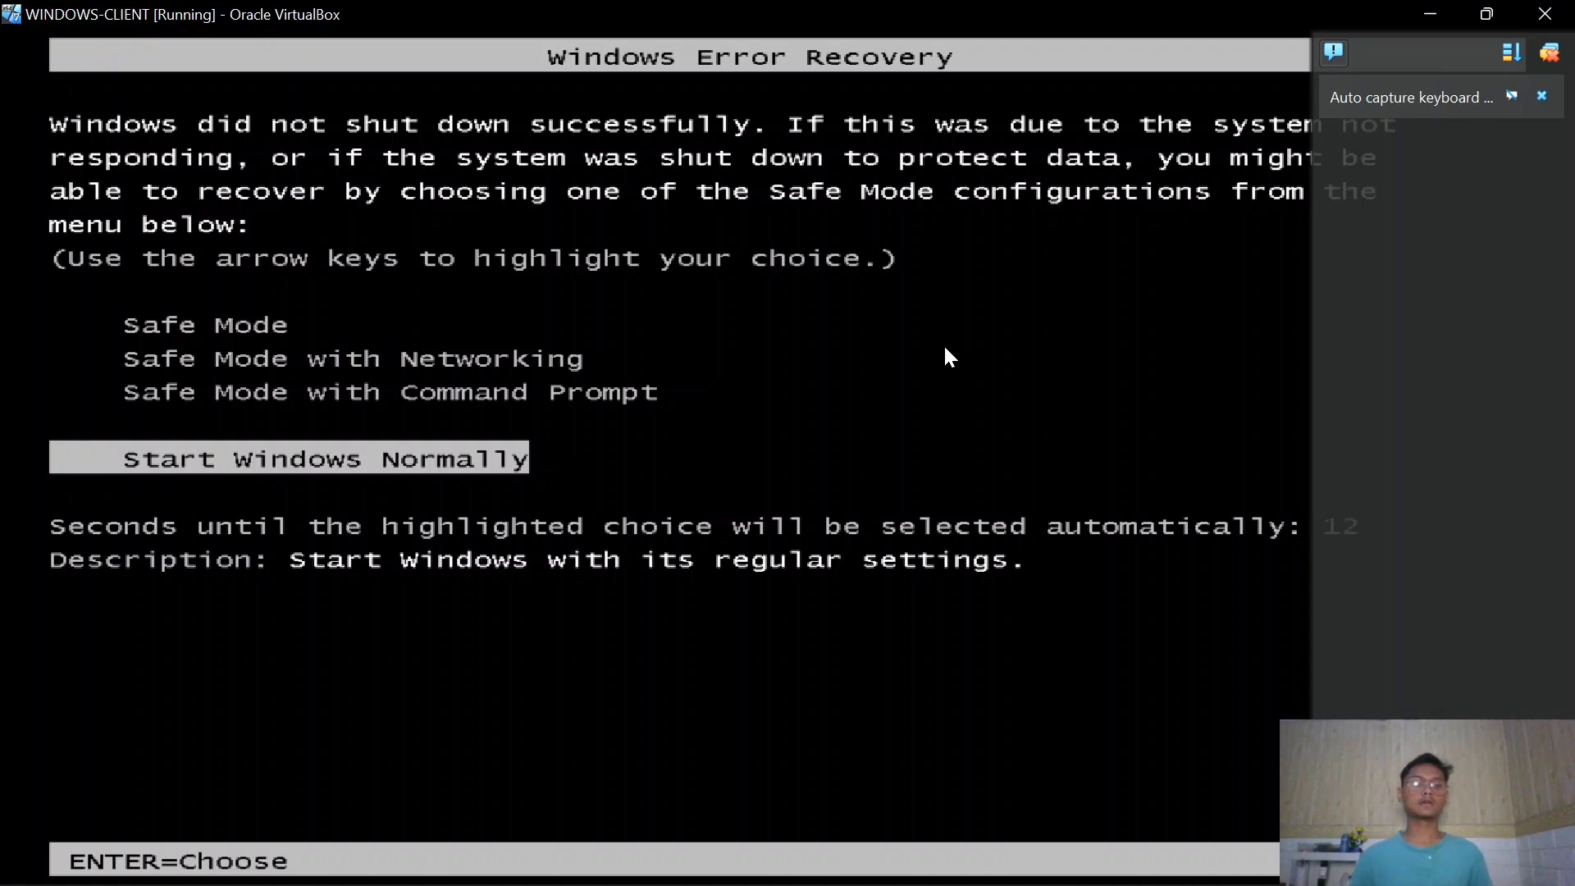
key(Return)
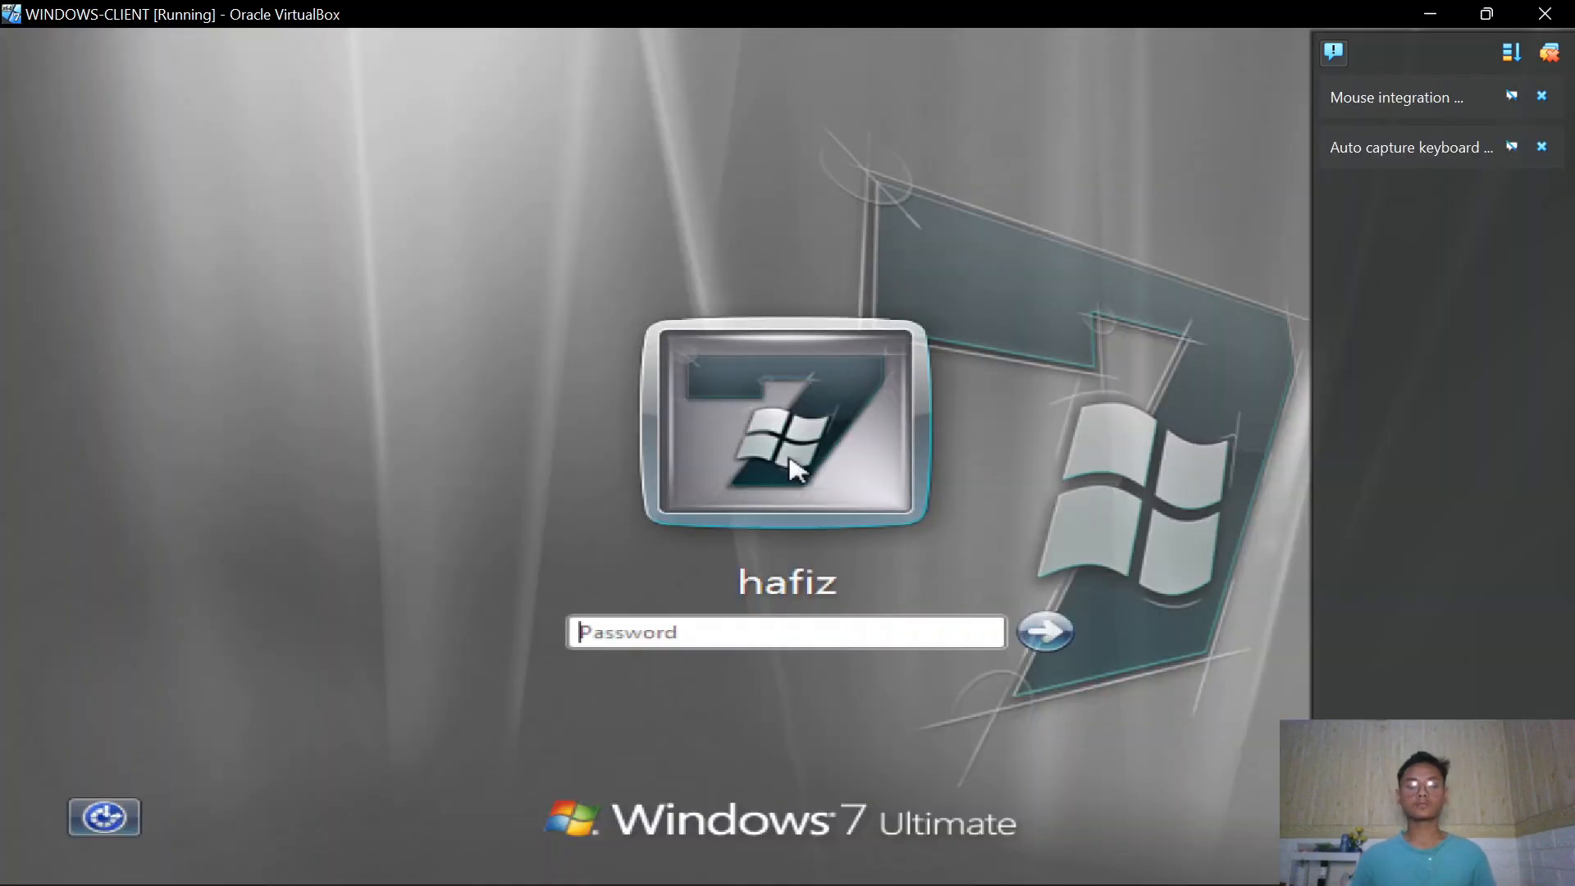
text(1)
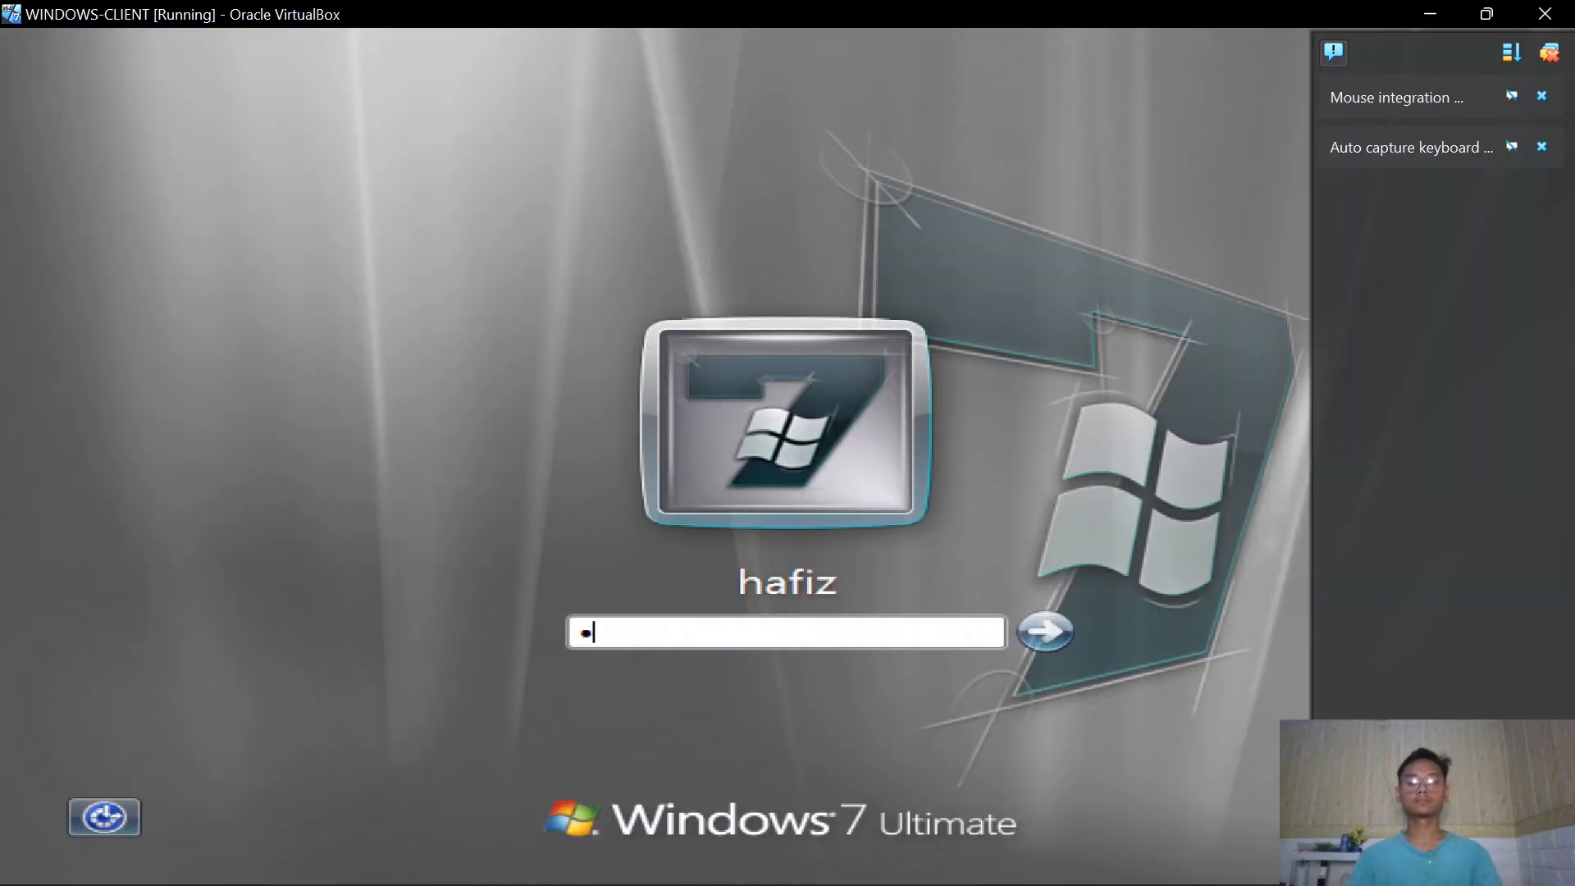
key(Return)
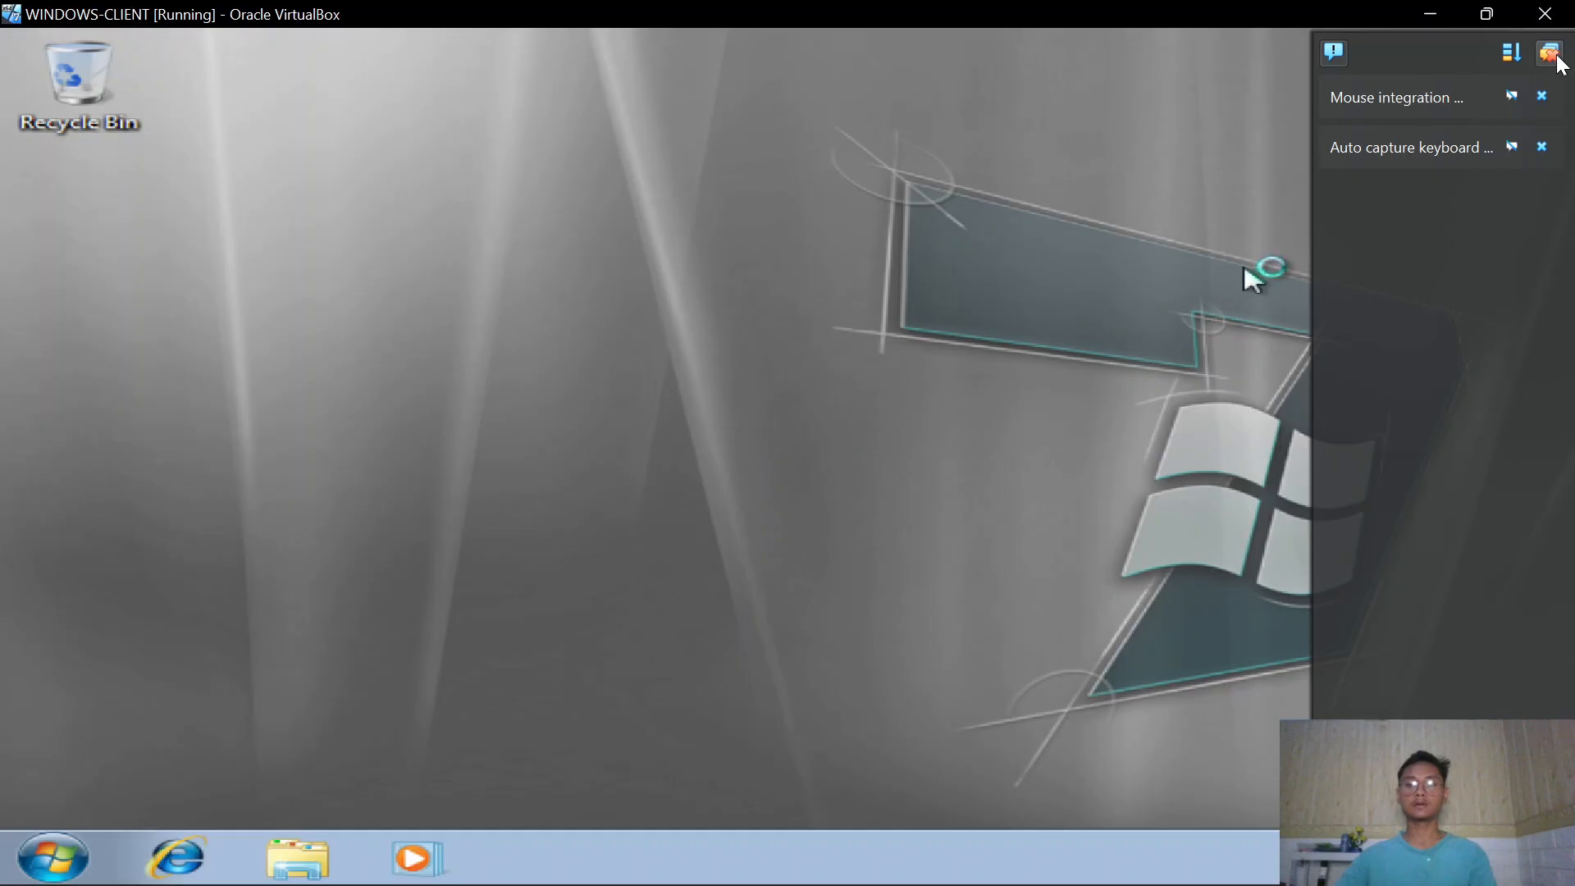
click(1554, 56)
Set the Windows client's network location to Public and close the network location dialog
mouse_move(842, 869)
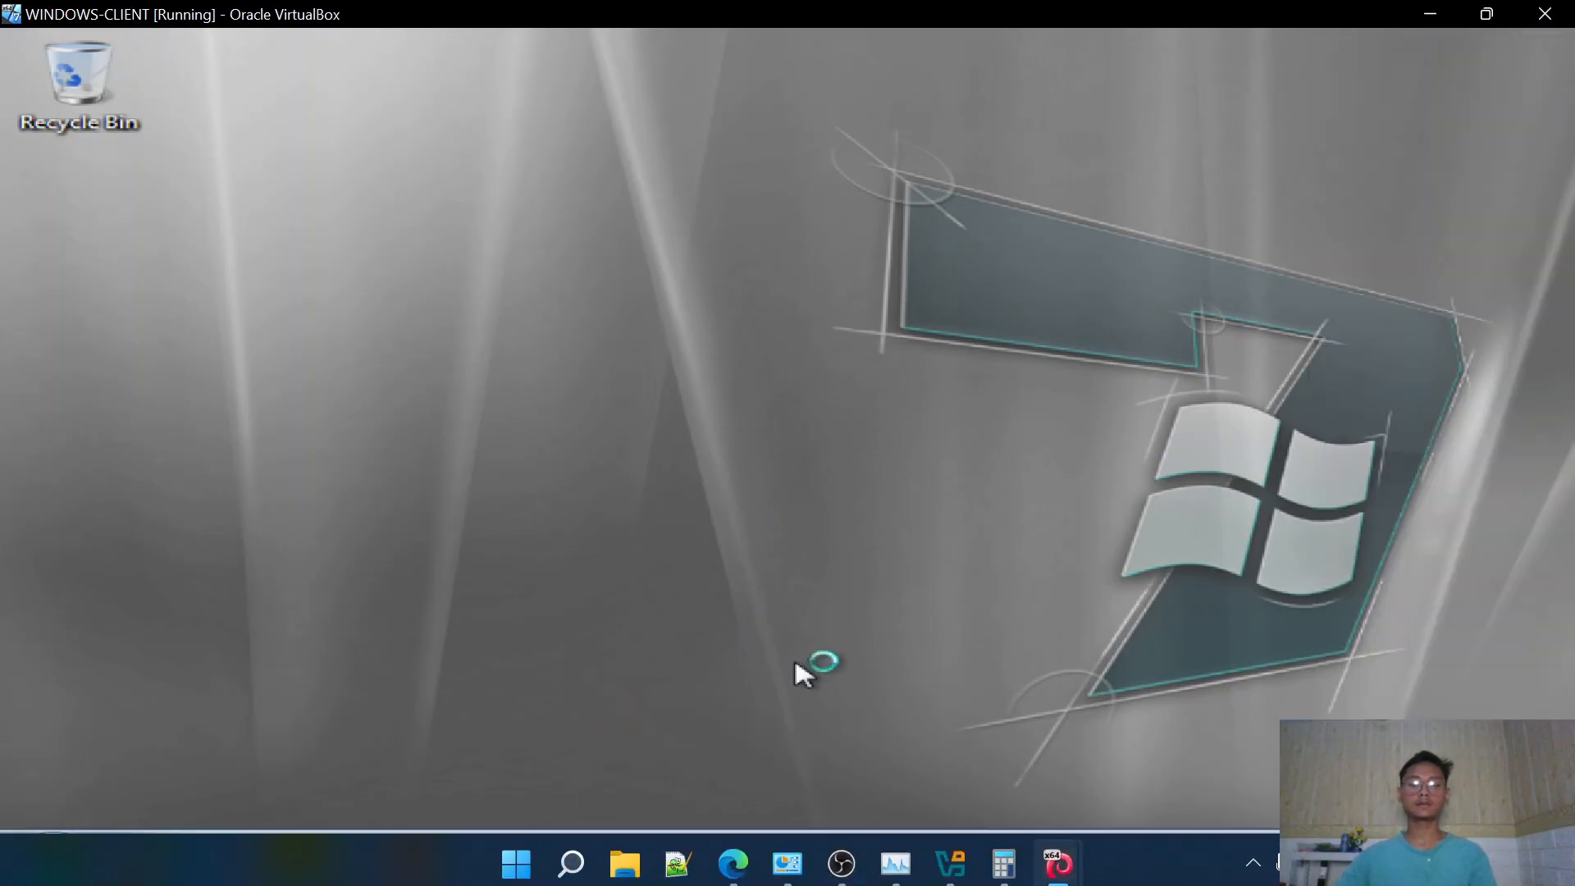
click(56, 845)
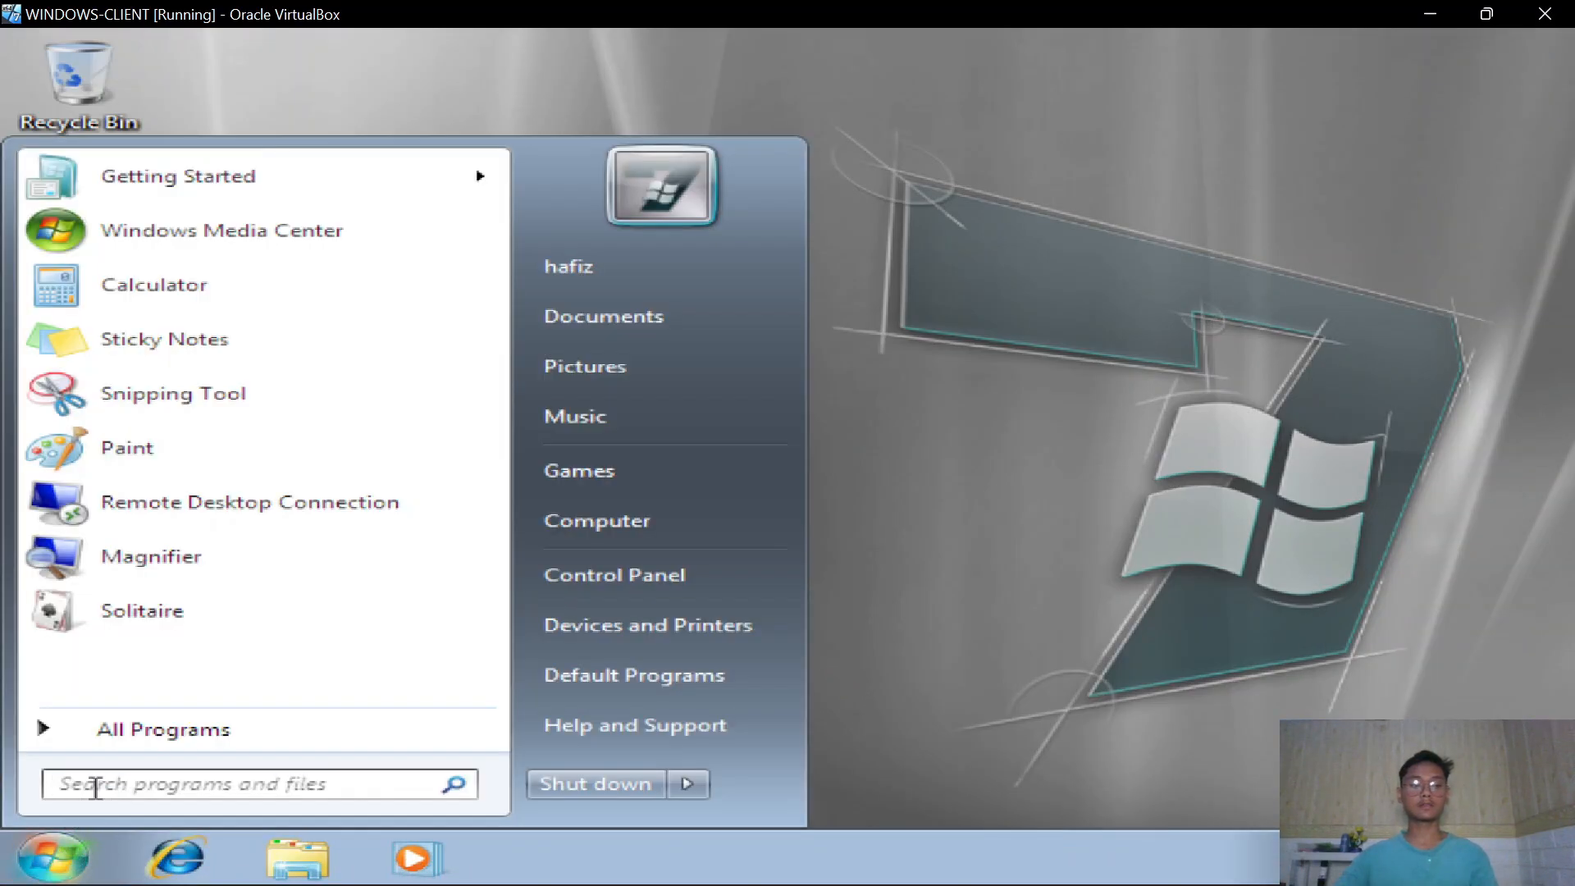
click(91, 783)
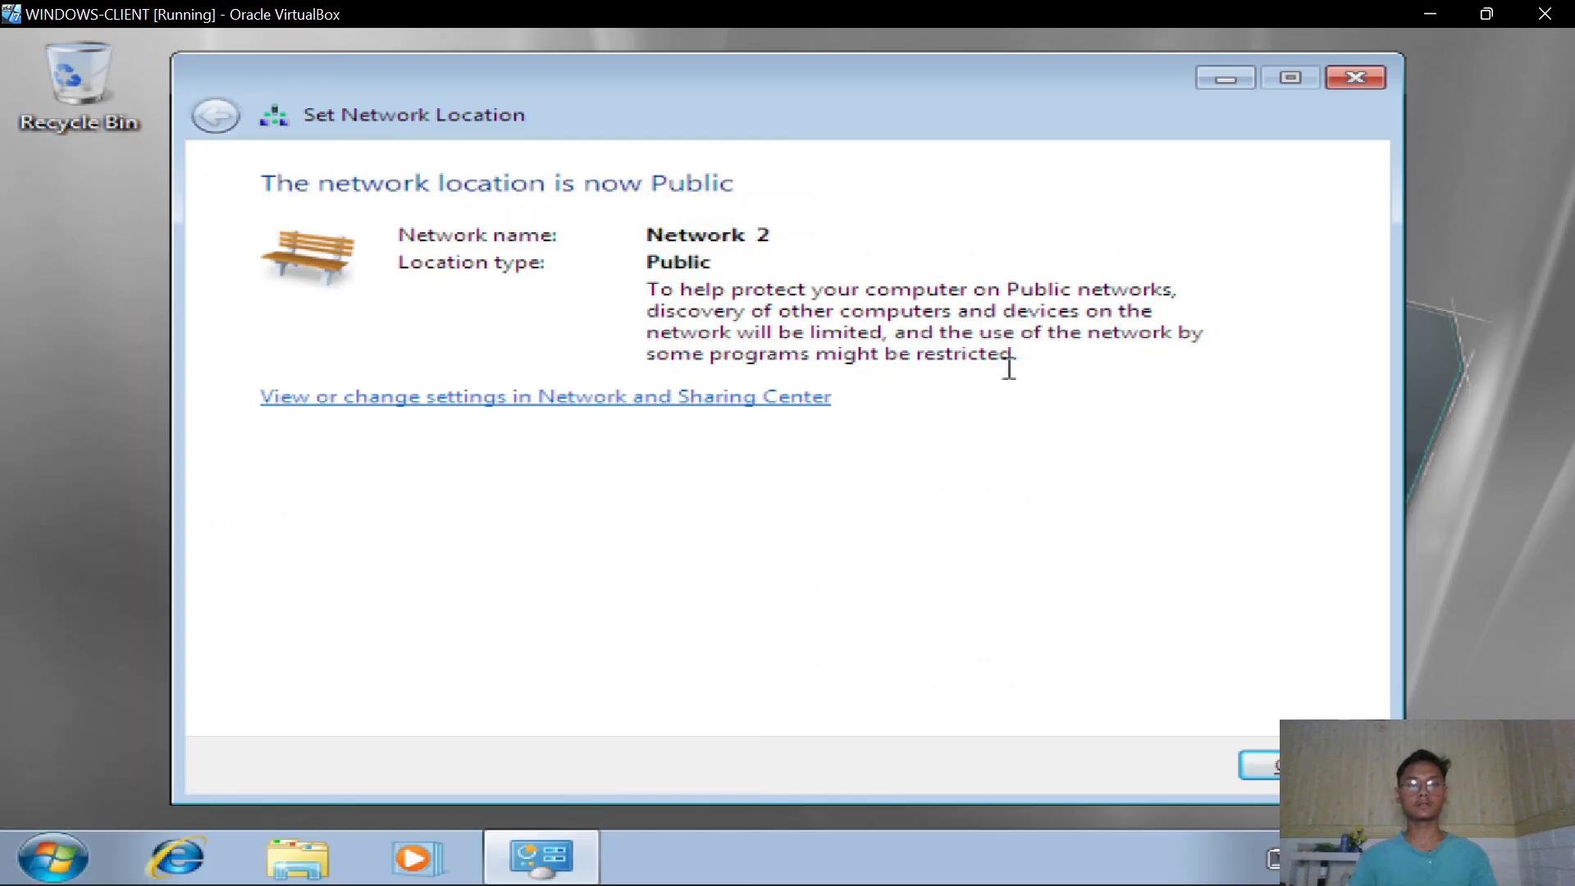
click(1260, 766)
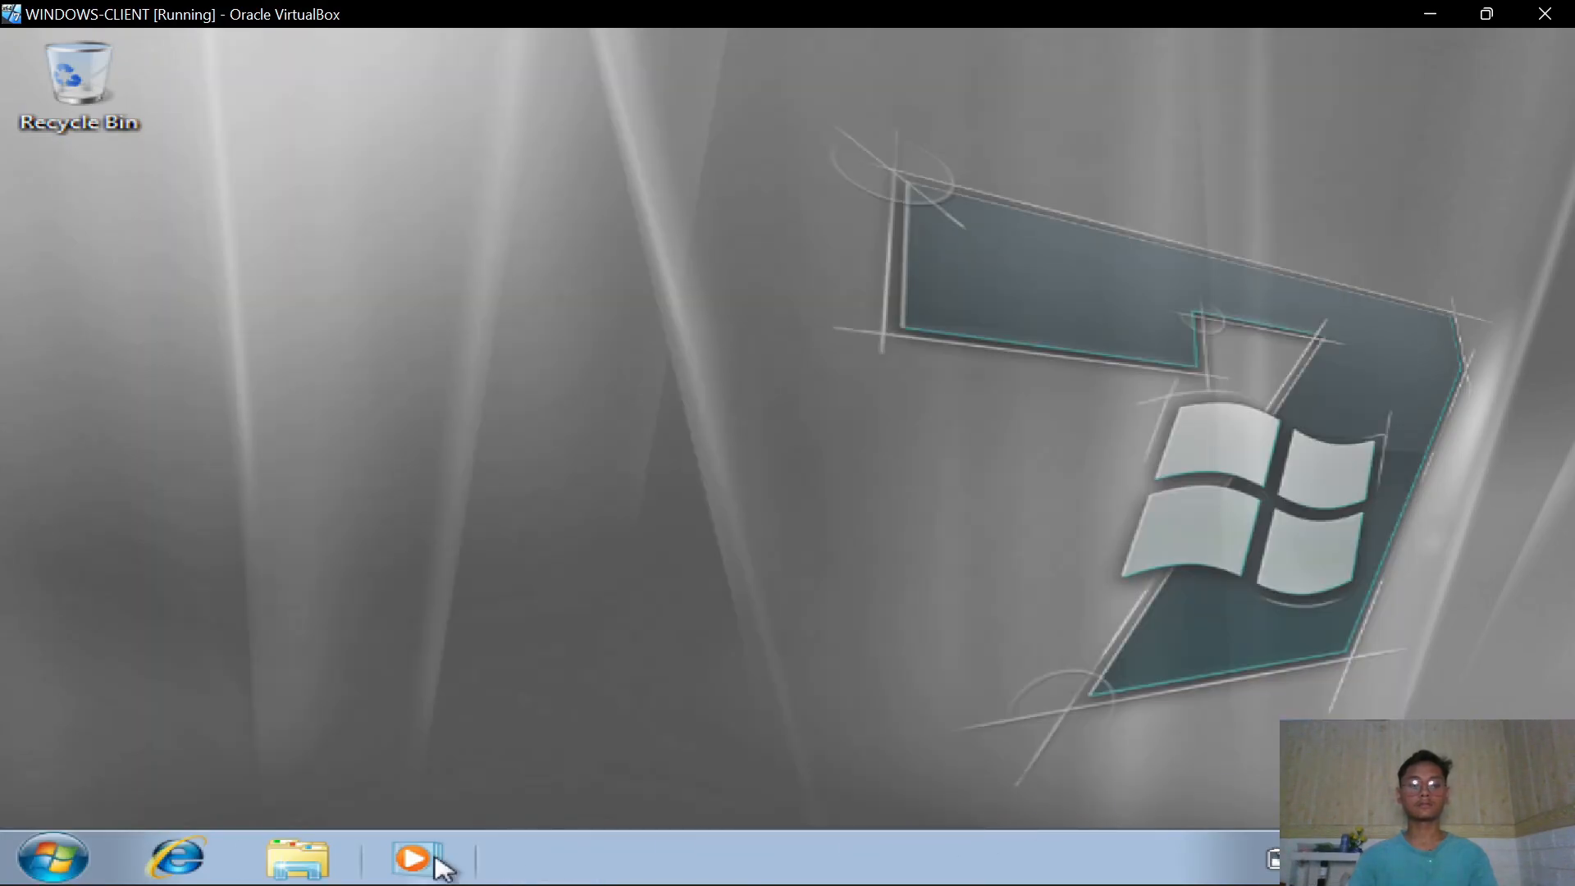
Open a Command Prompt in the Windows client by searching for cmd
click(54, 860)
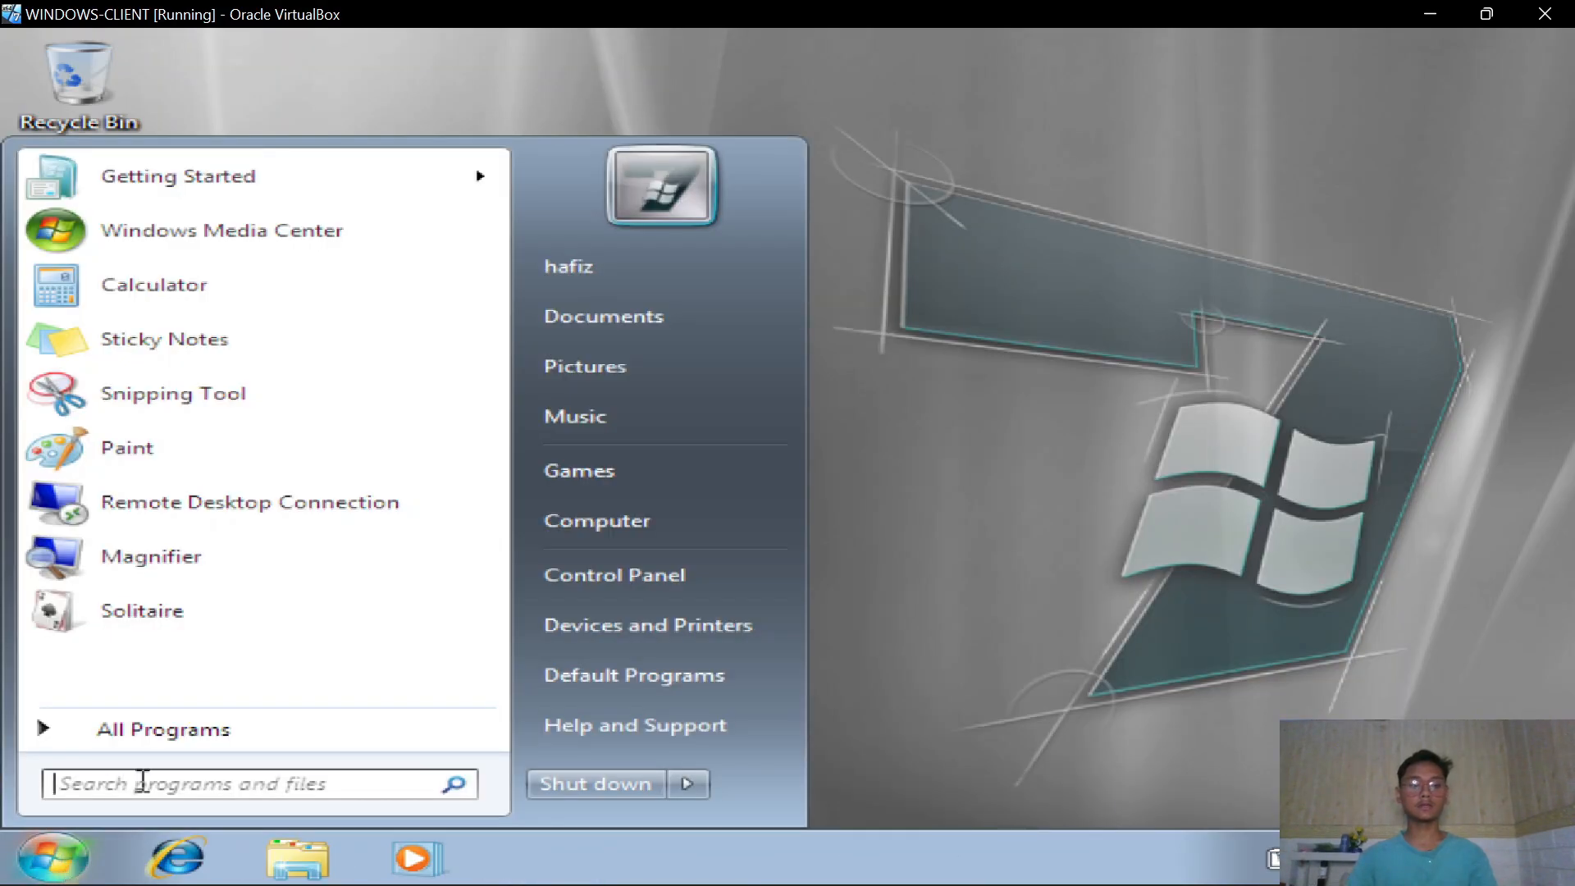
text(cmd)
key(Return)
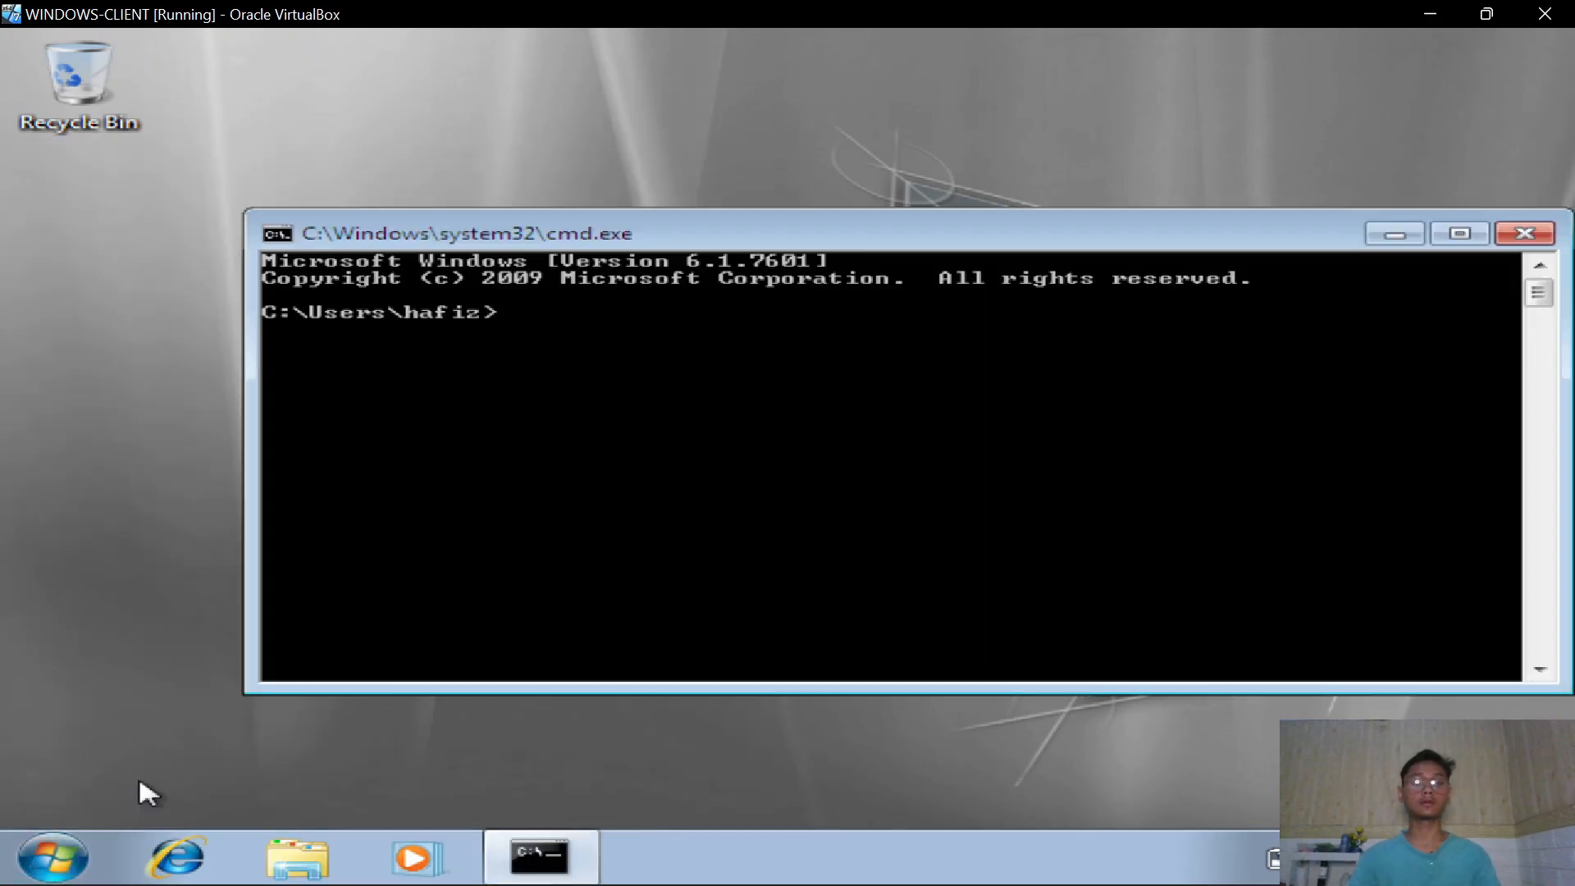
Ping 172.16.1.1 and 10.10.10.2 from the Command Prompt to test the client's connectivity
text(ping )
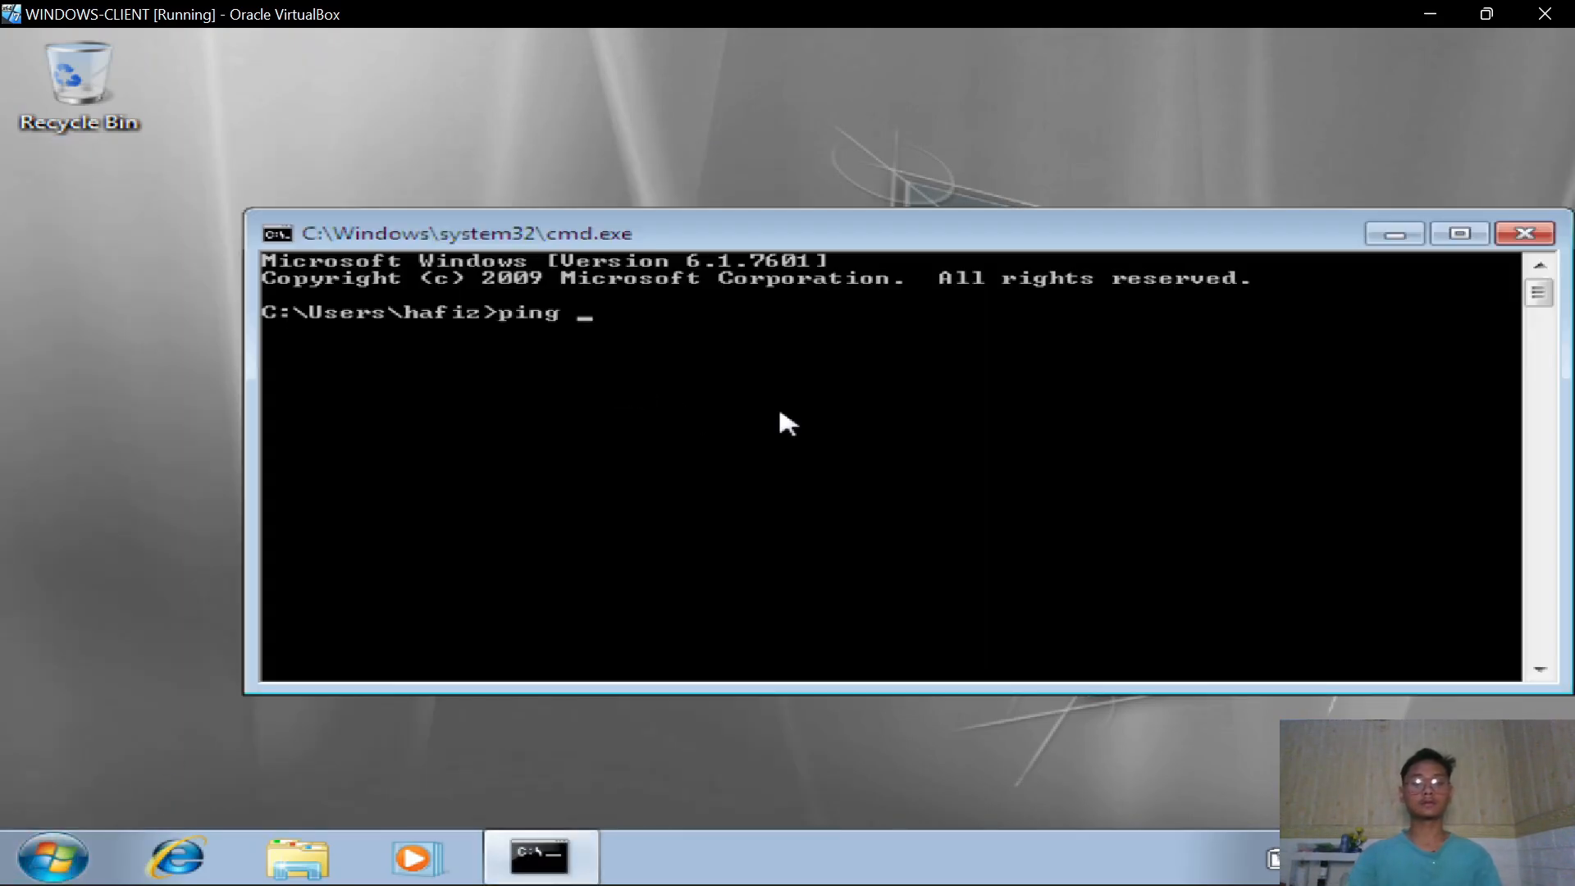
text(172.16.1.1)
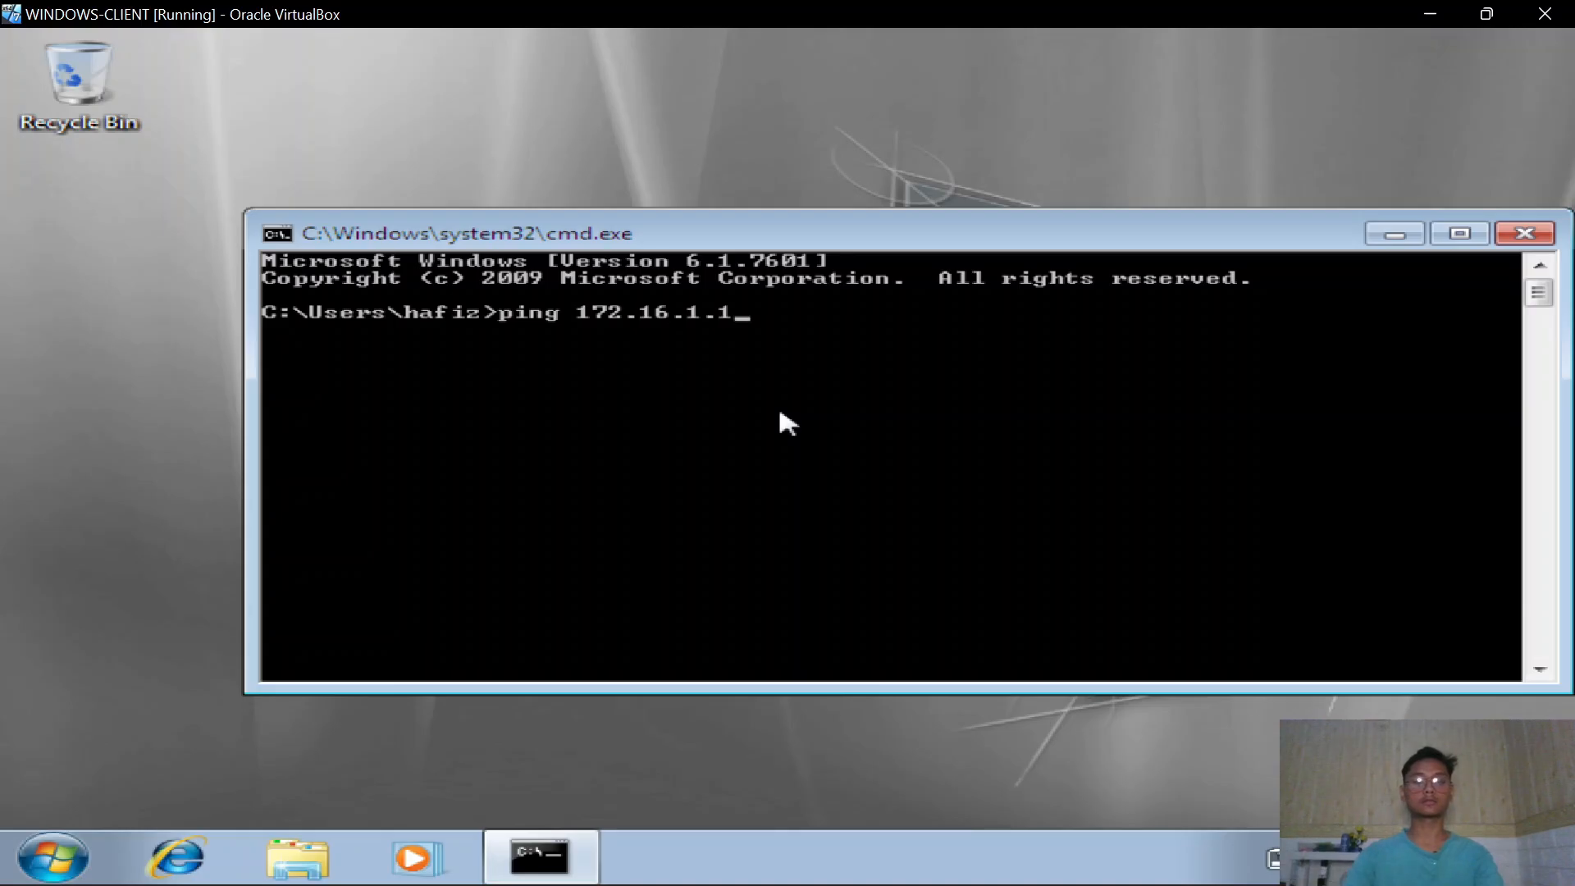
key(Return)
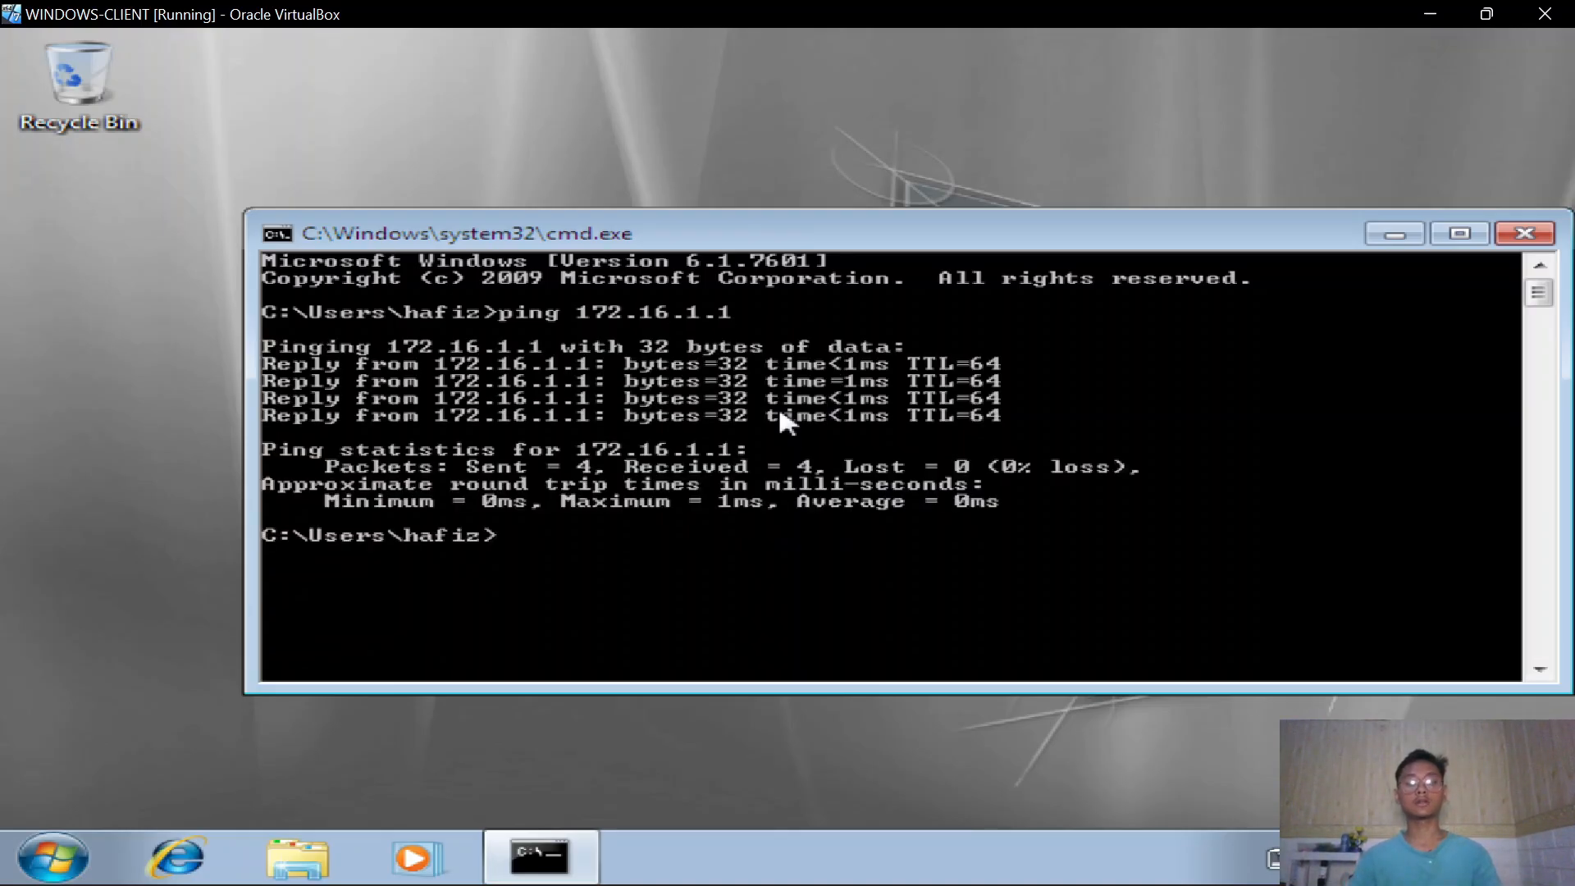
text(ping 10.10.10.2)
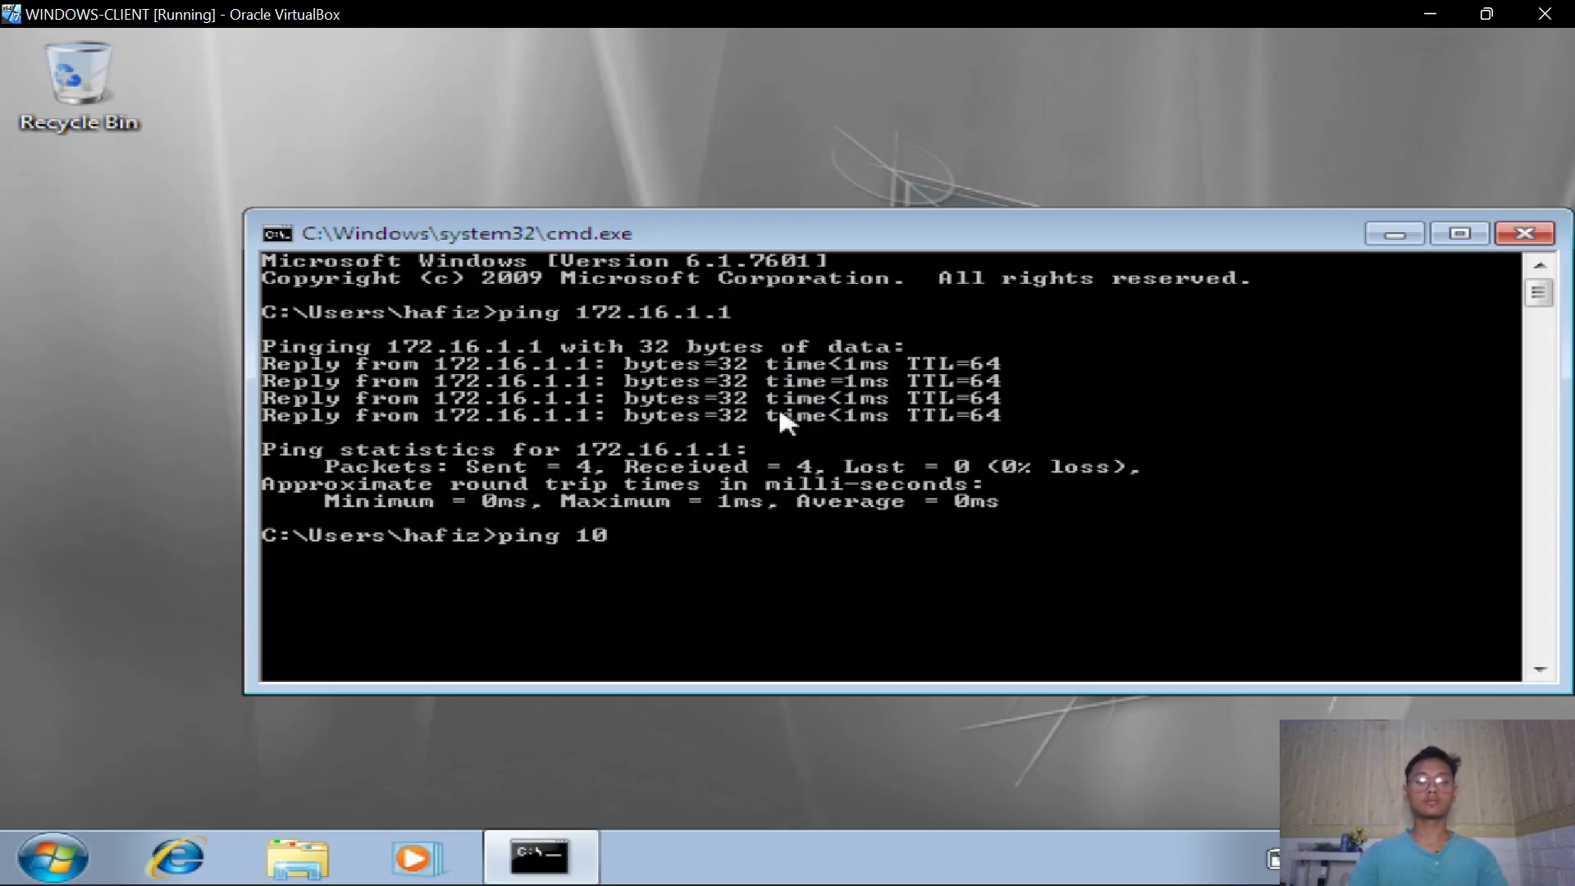
key(Return)
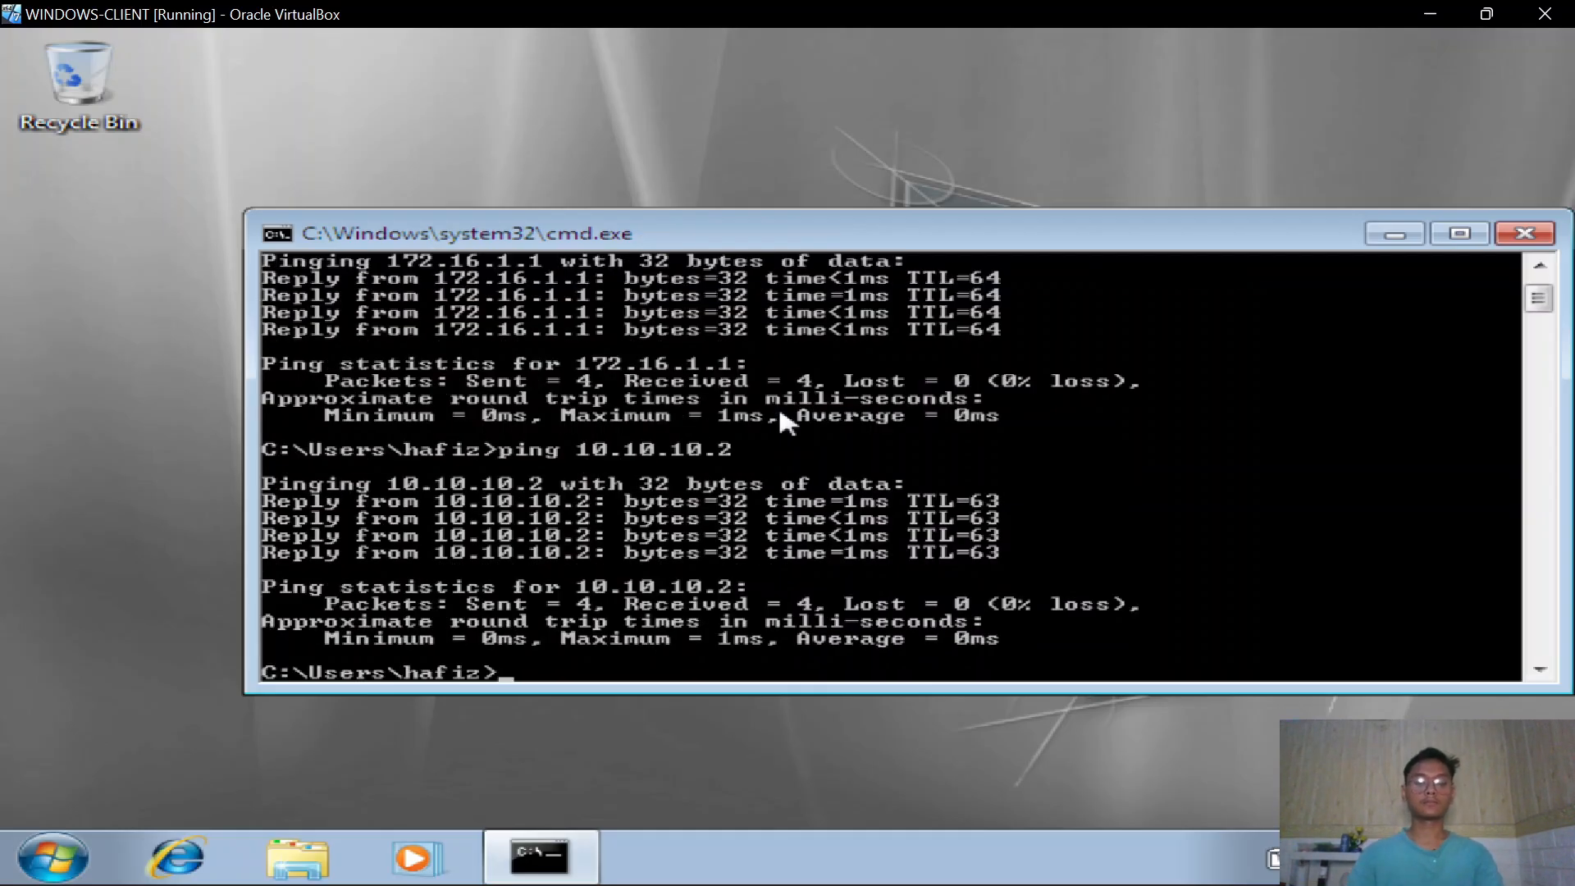
Ping 172.16.1.15 from the Windows client's Command Prompt to test its connection to the Ubuntu client
key(Up)
key(Up)
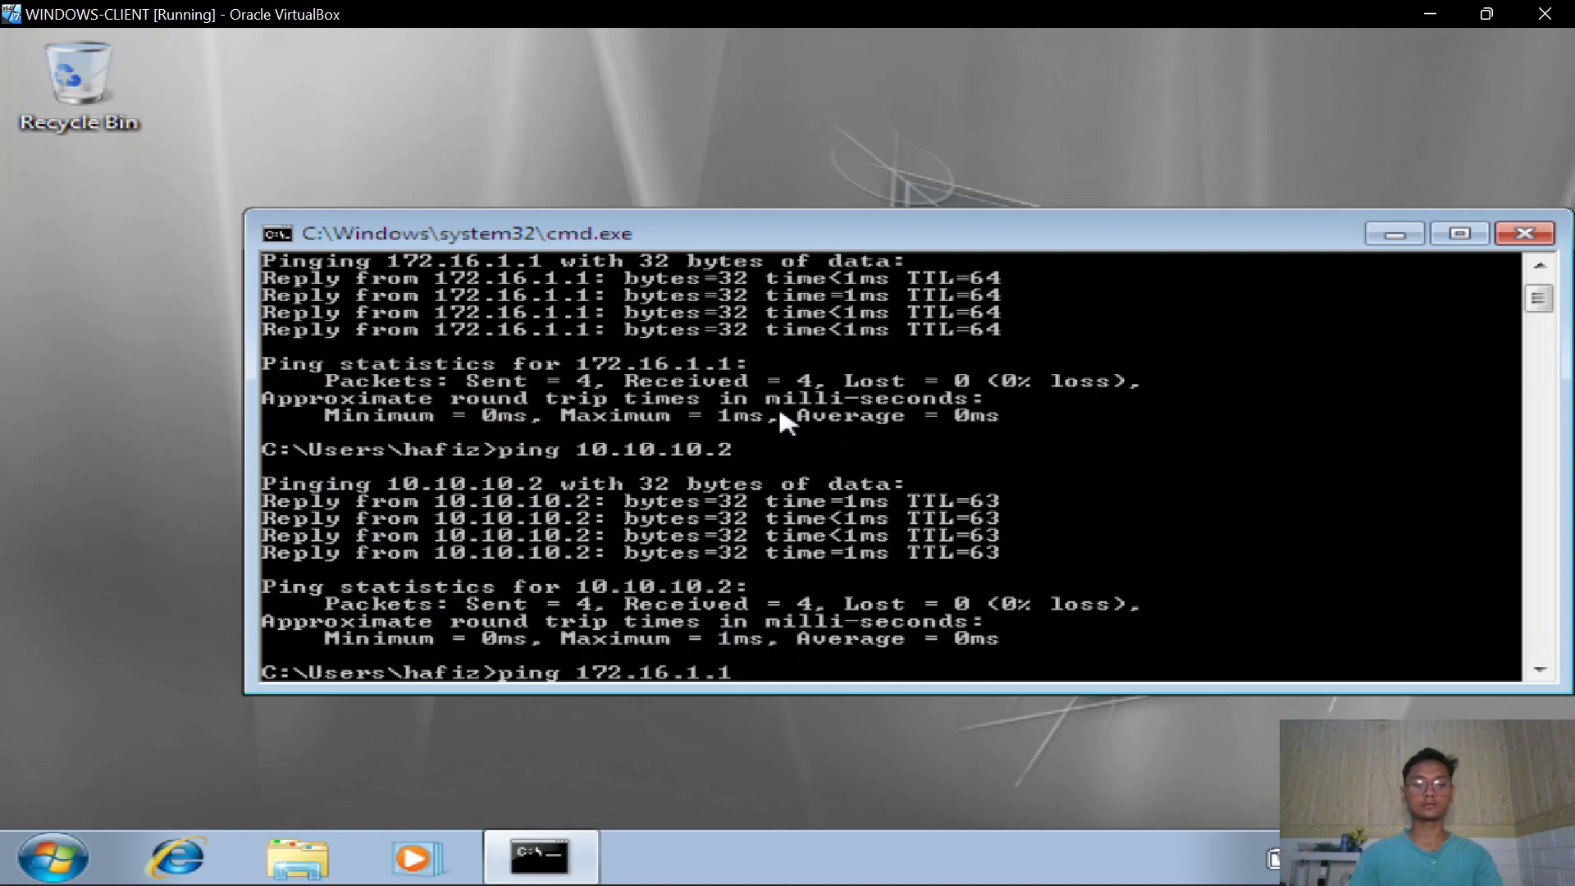
text(15)
key(Return)
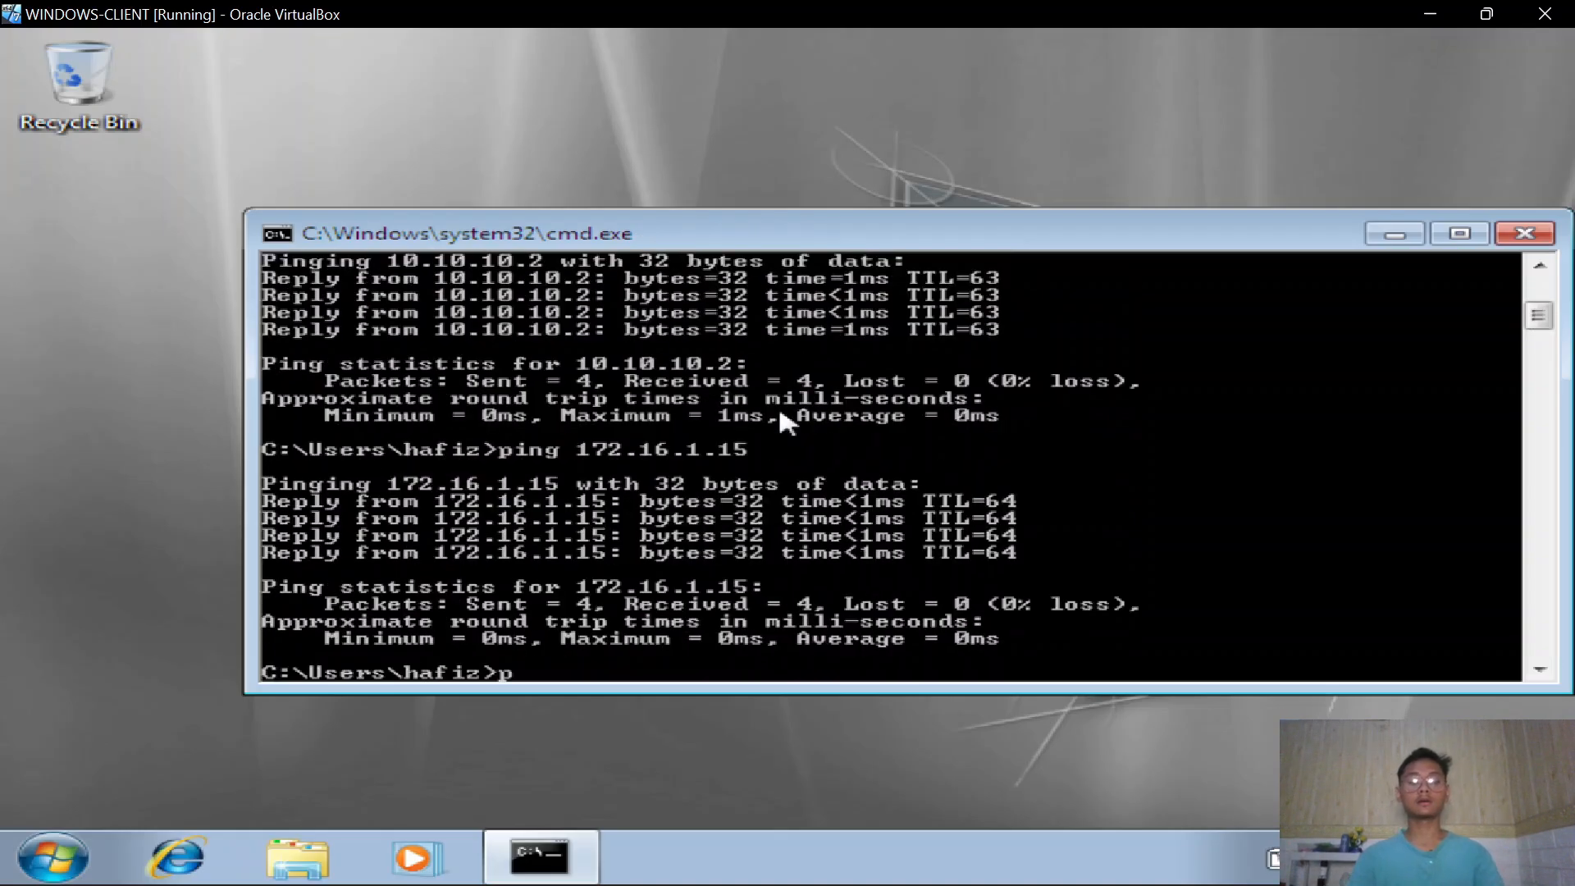
Test the Windows client's internet access by pinging 8.8.8.8 and google.com, interrupting the google.com ping early
text(ping 8.)
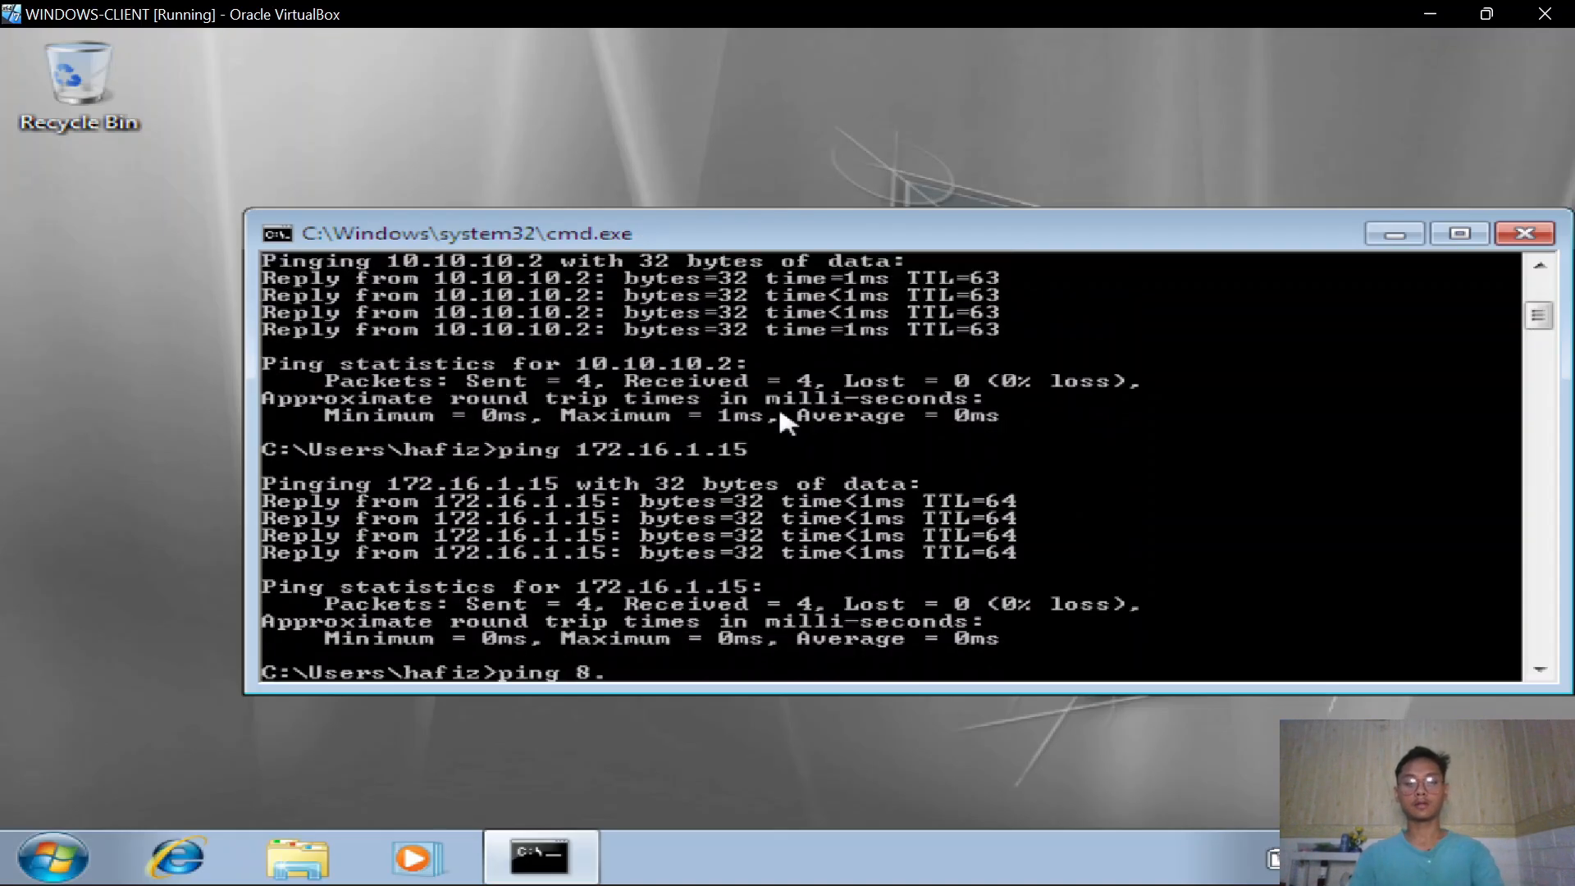
text(8.8.8)
key(Return)
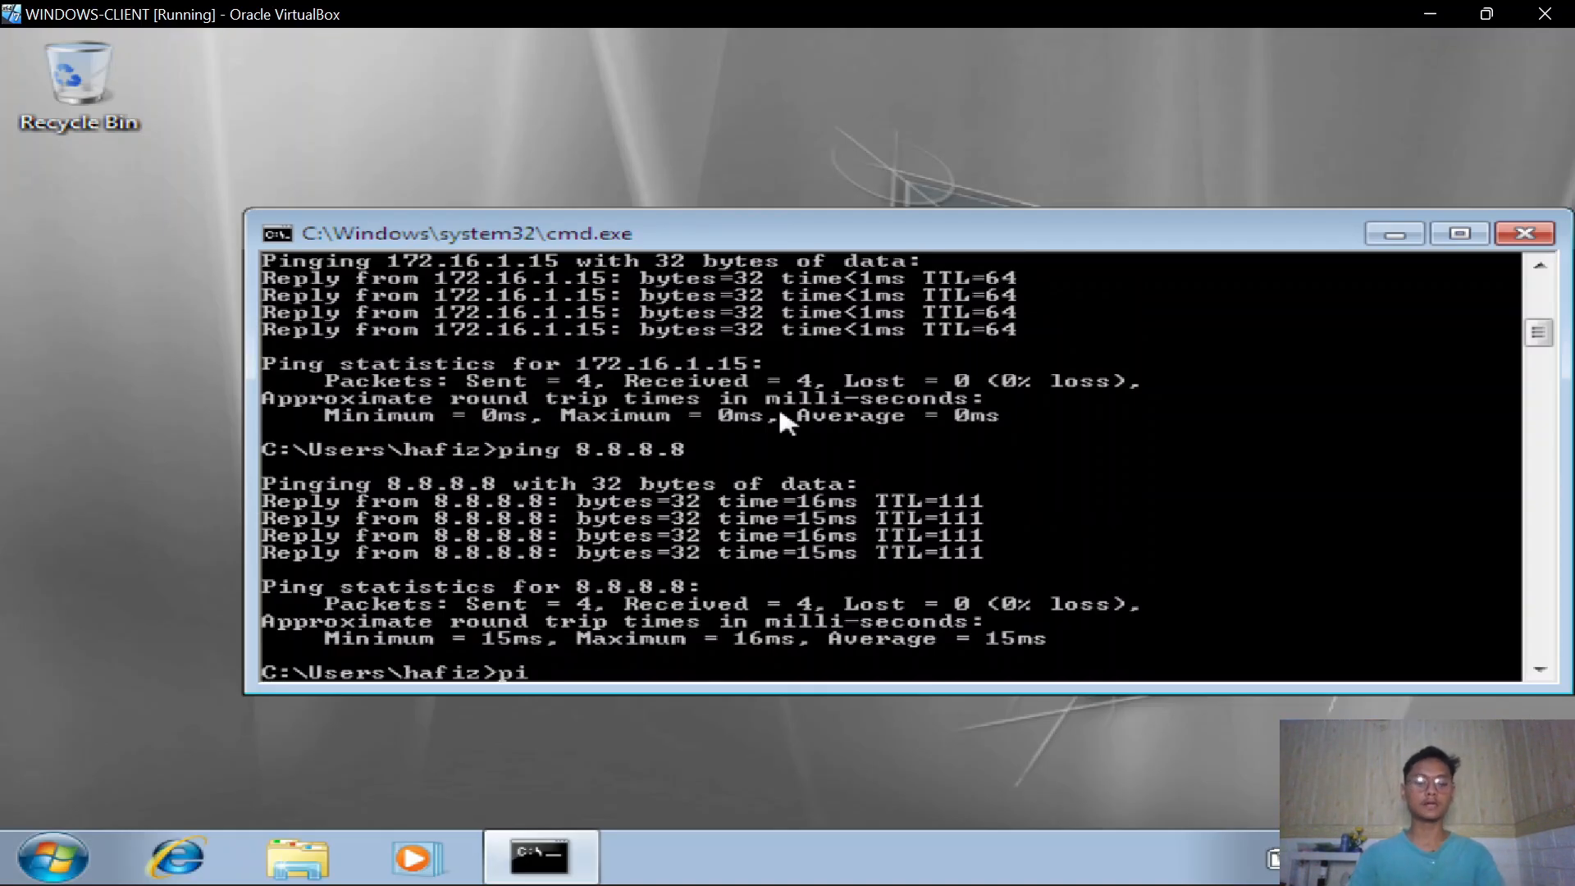
text(ping google.)
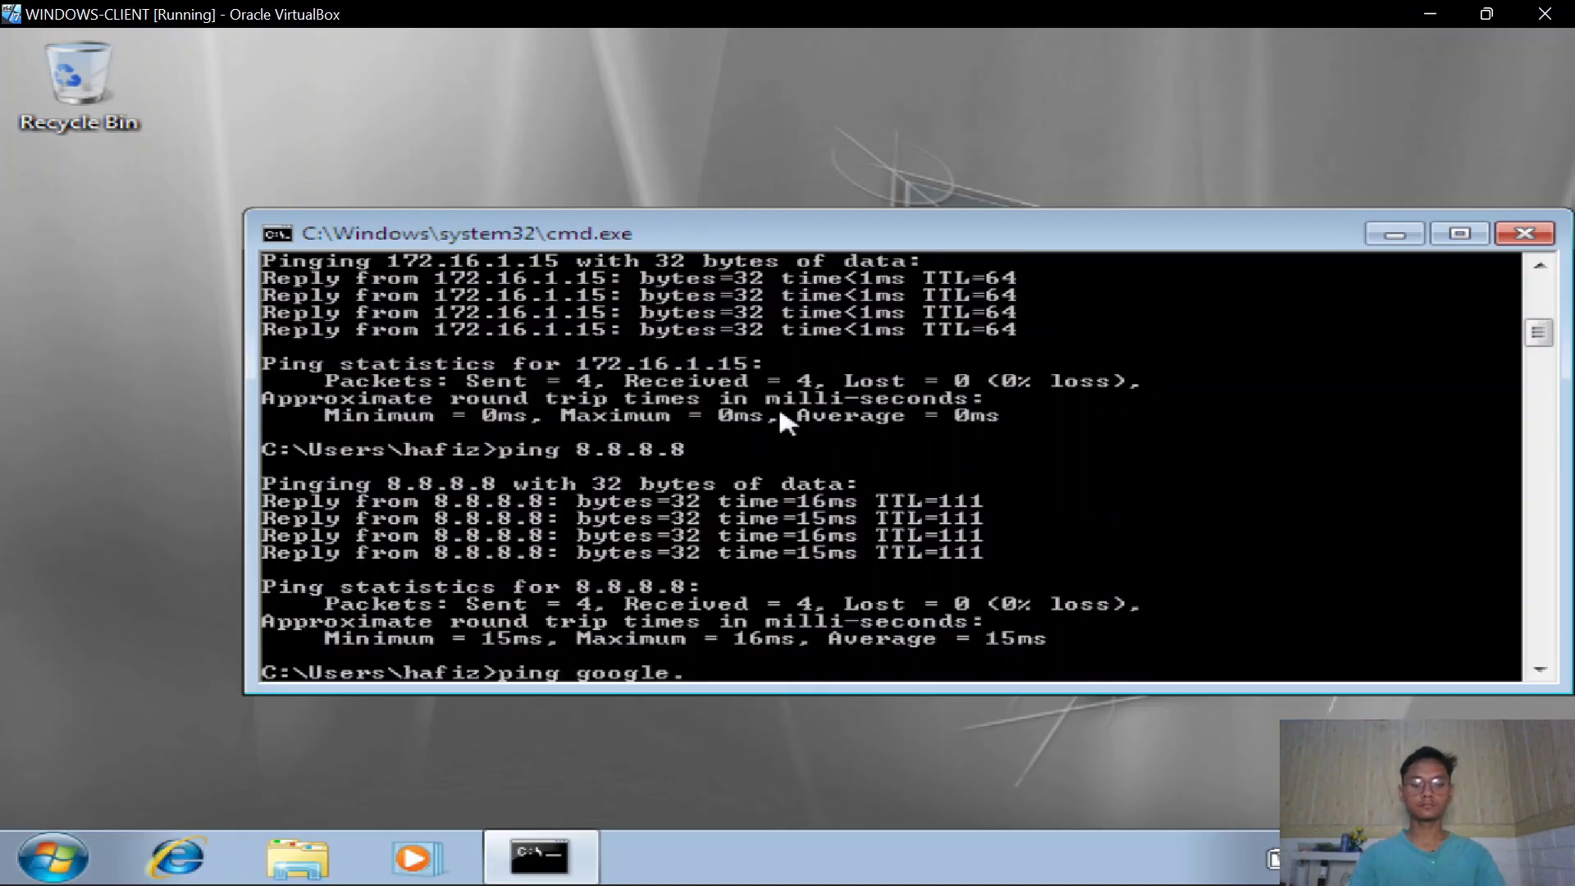
text(com)
key(Return)
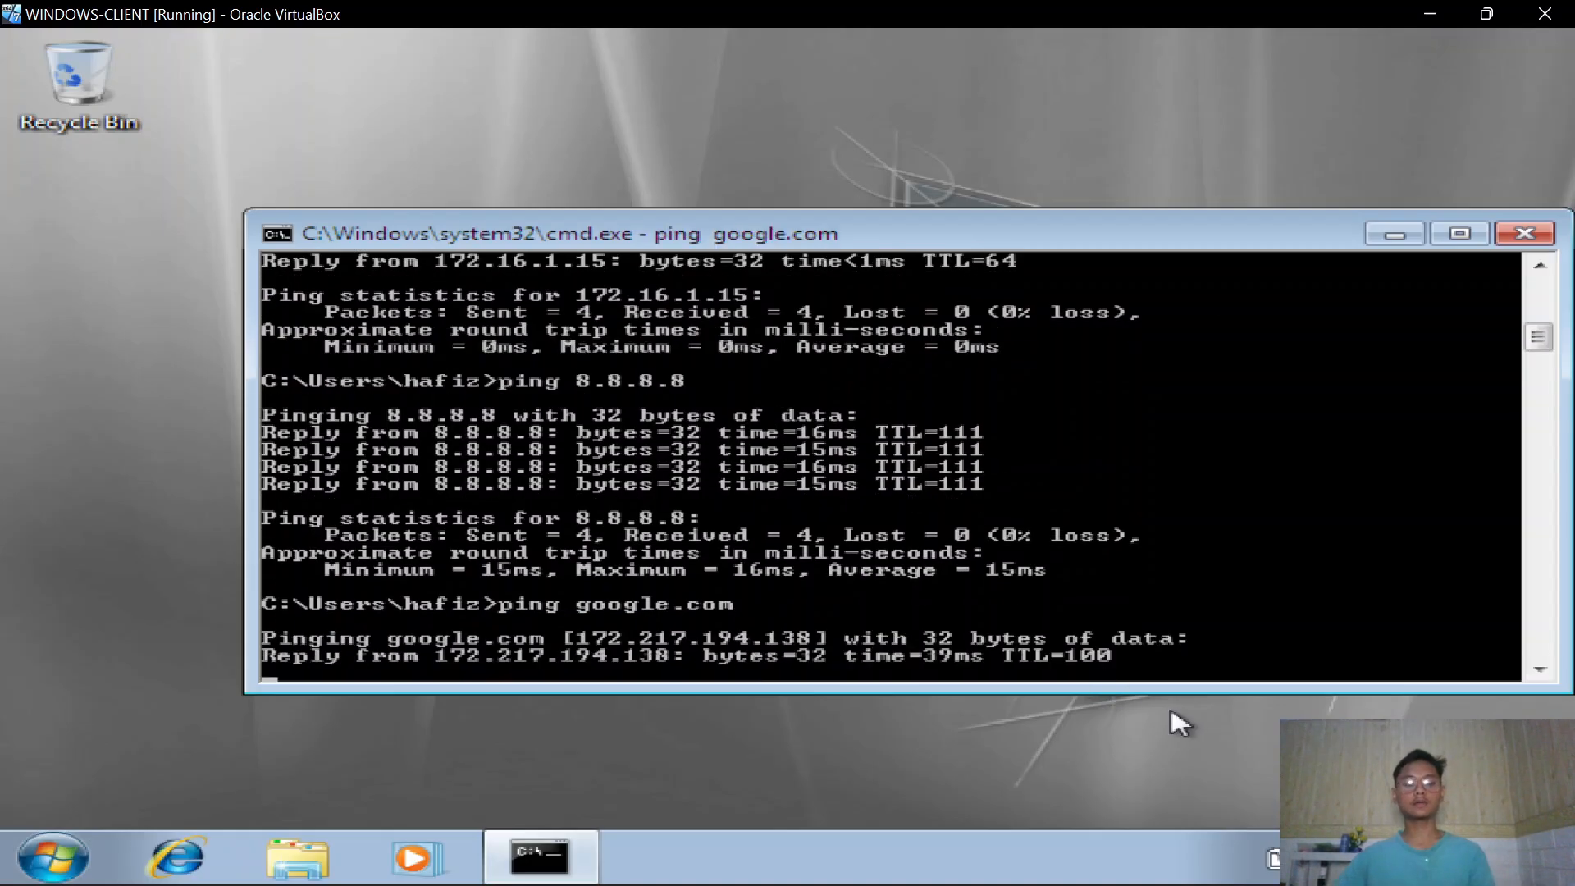
key(ctrl+c)
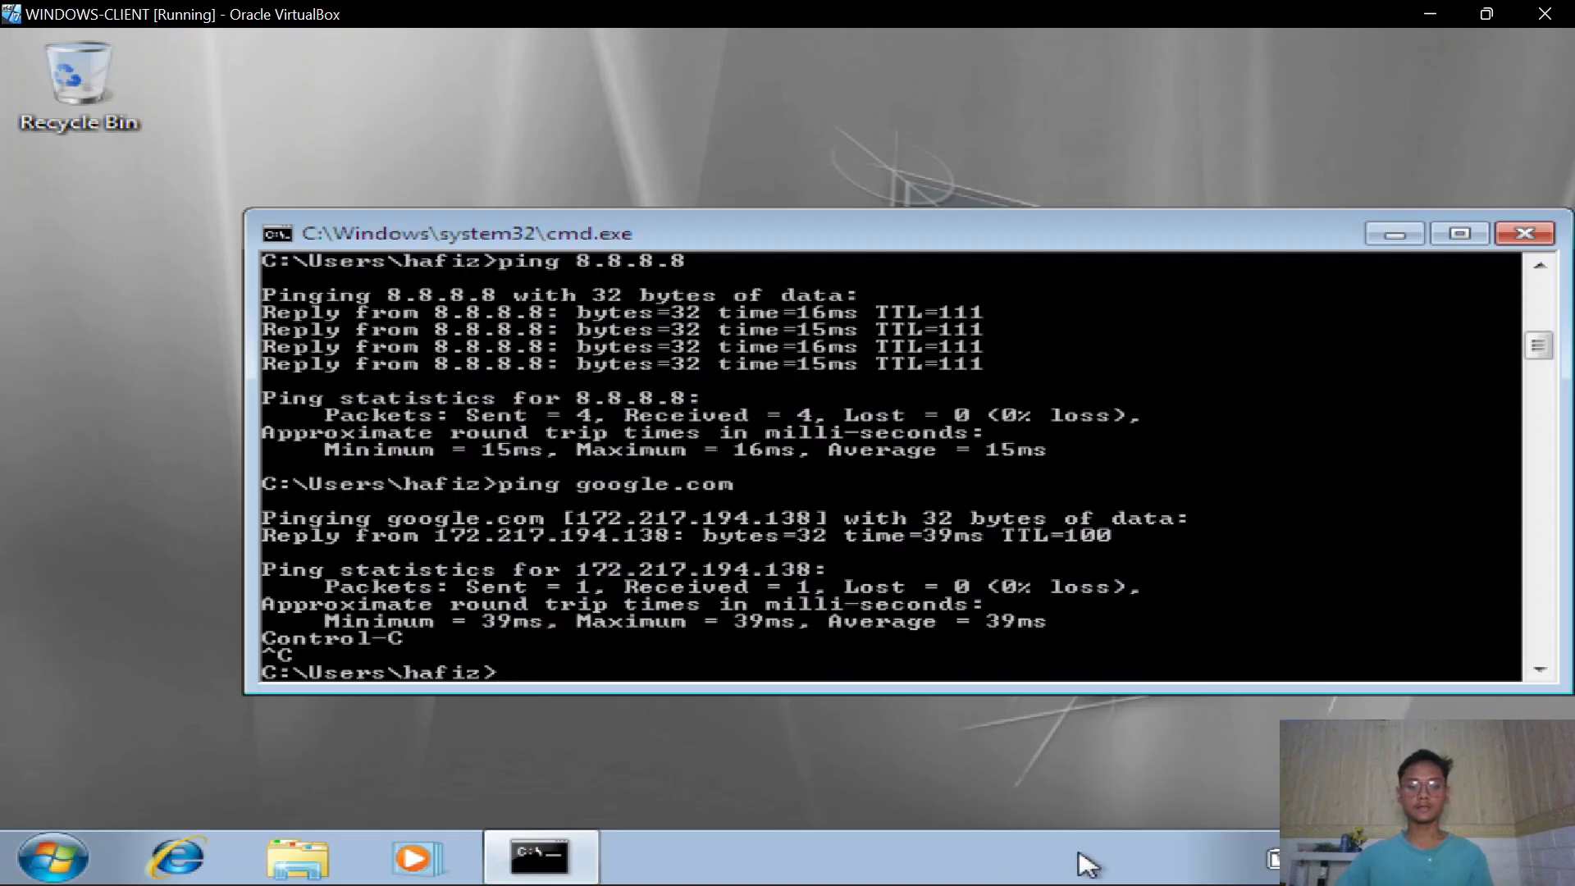
key(ctrl+c)
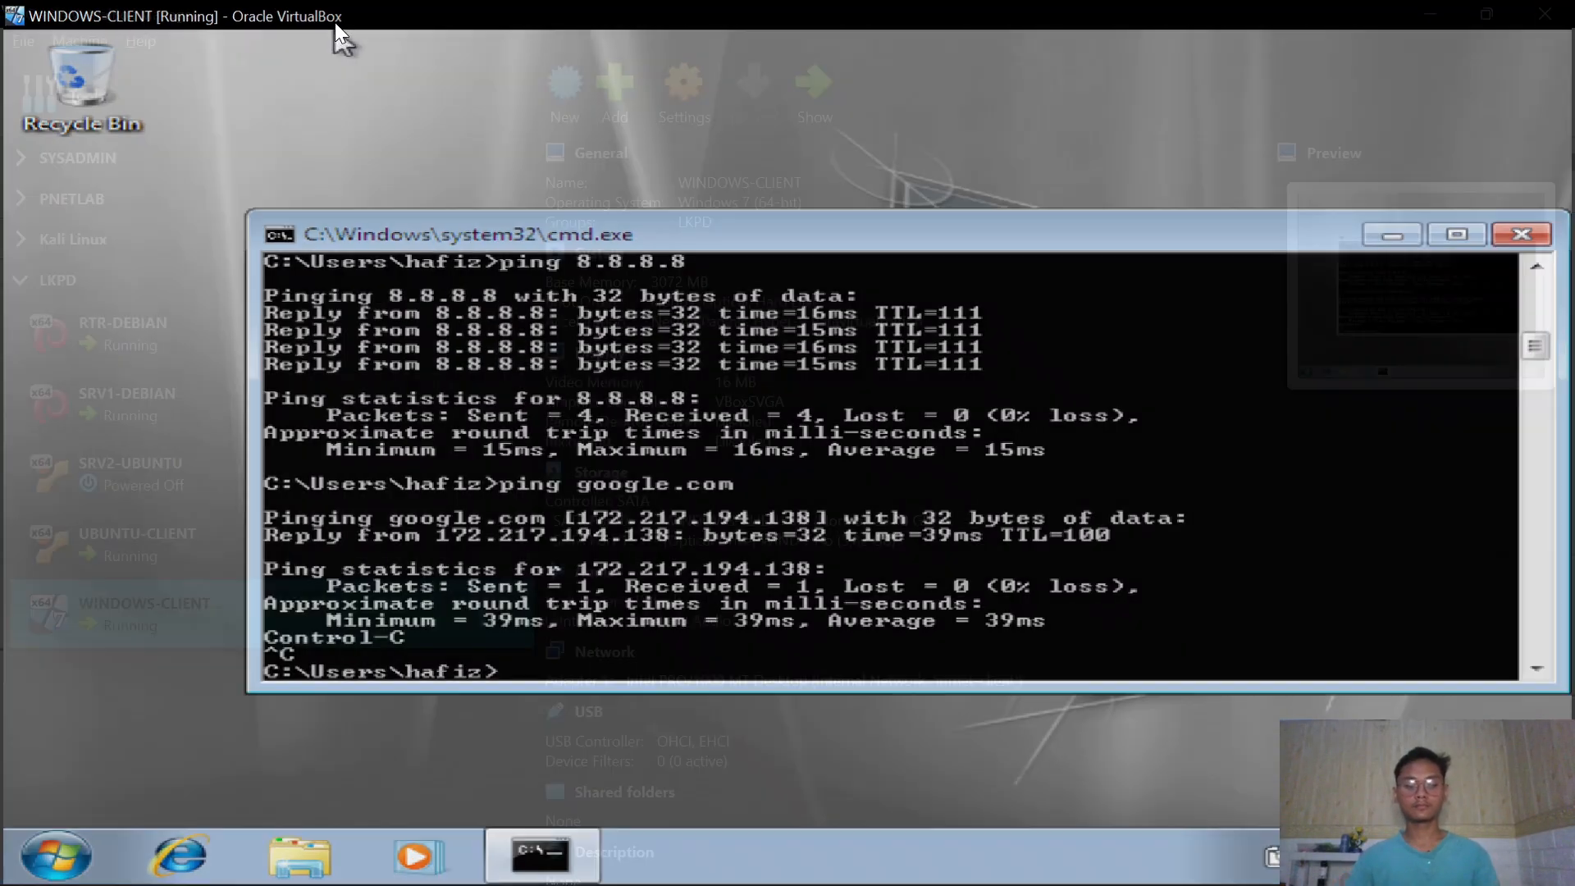
Minimize the Windows client, examine its connection to RTR-Debian in the browser's topology diagram, and switch to the Modul 13 Canva presentation
click(1430, 13)
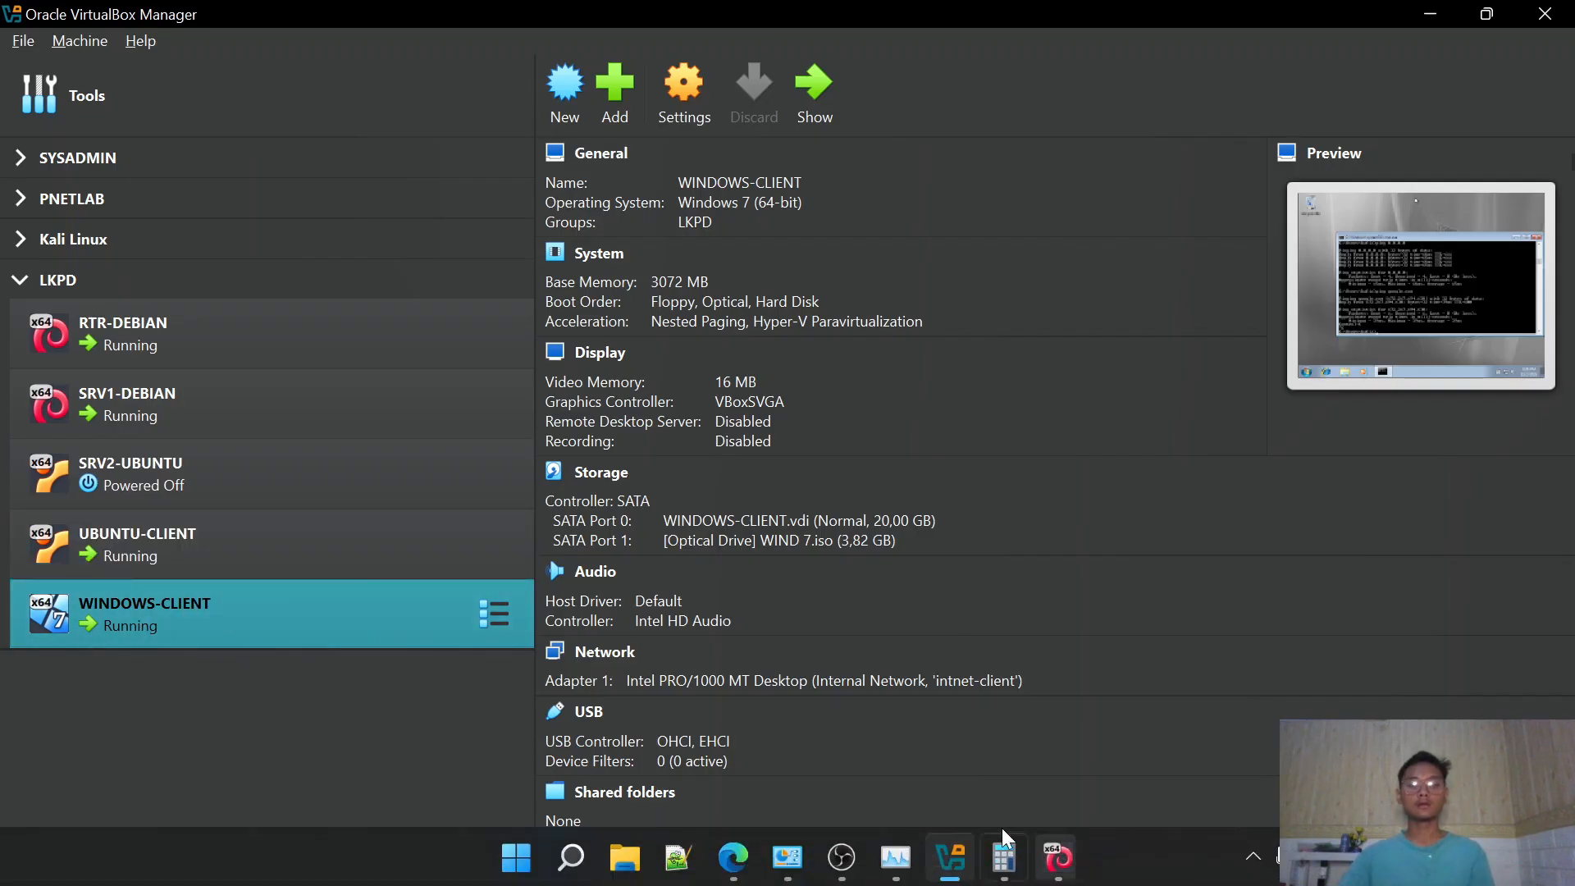
mouse_move(732, 858)
click(782, 722)
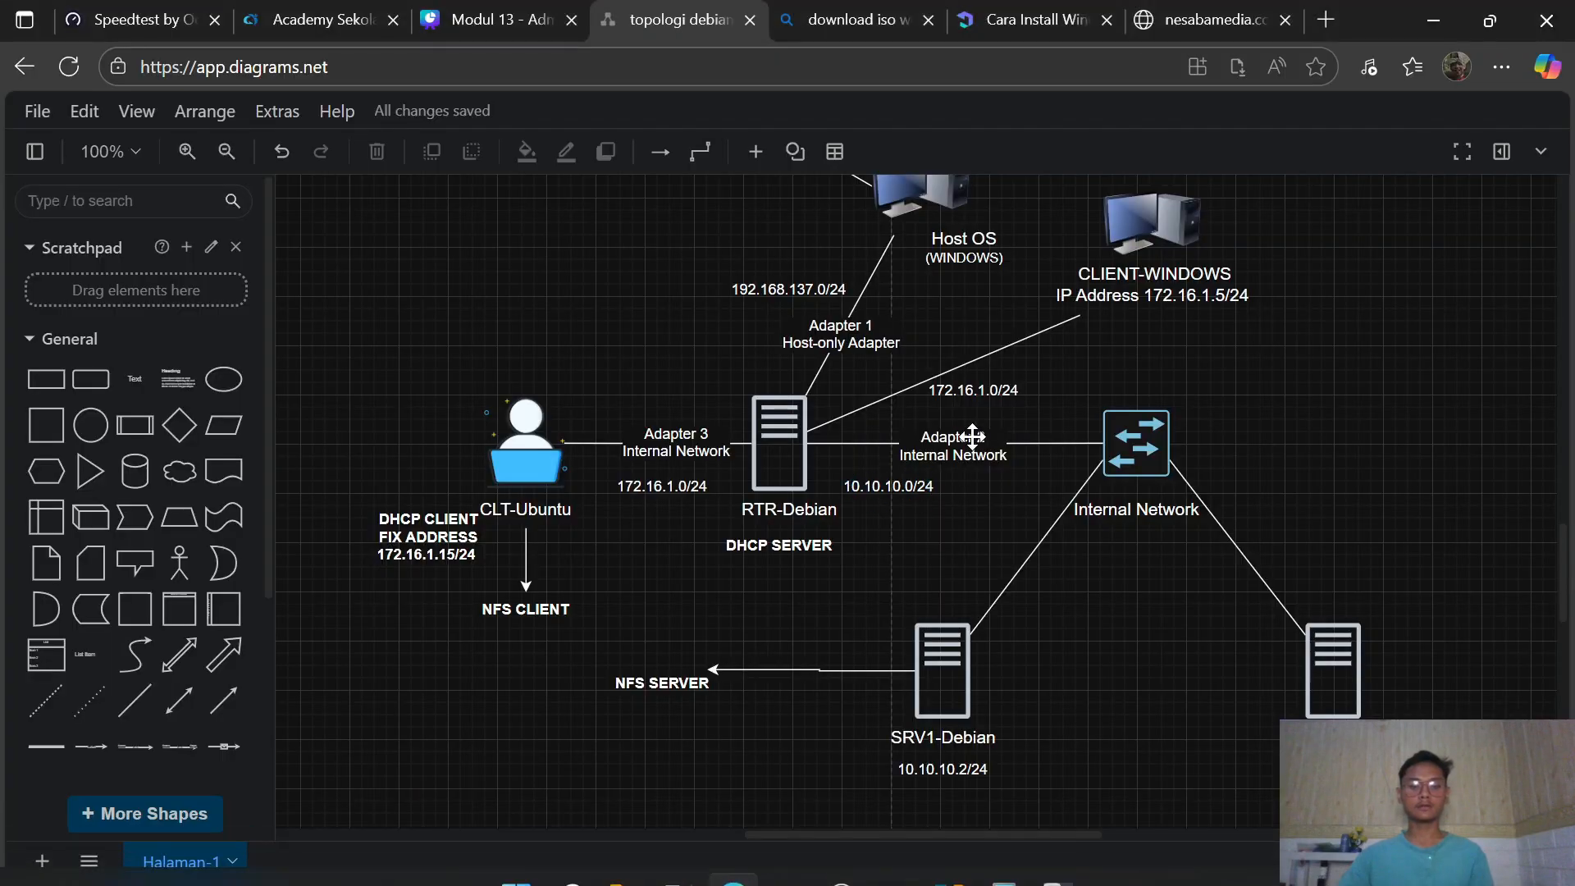
scroll(1149, 369, up, 3)
click(1162, 320)
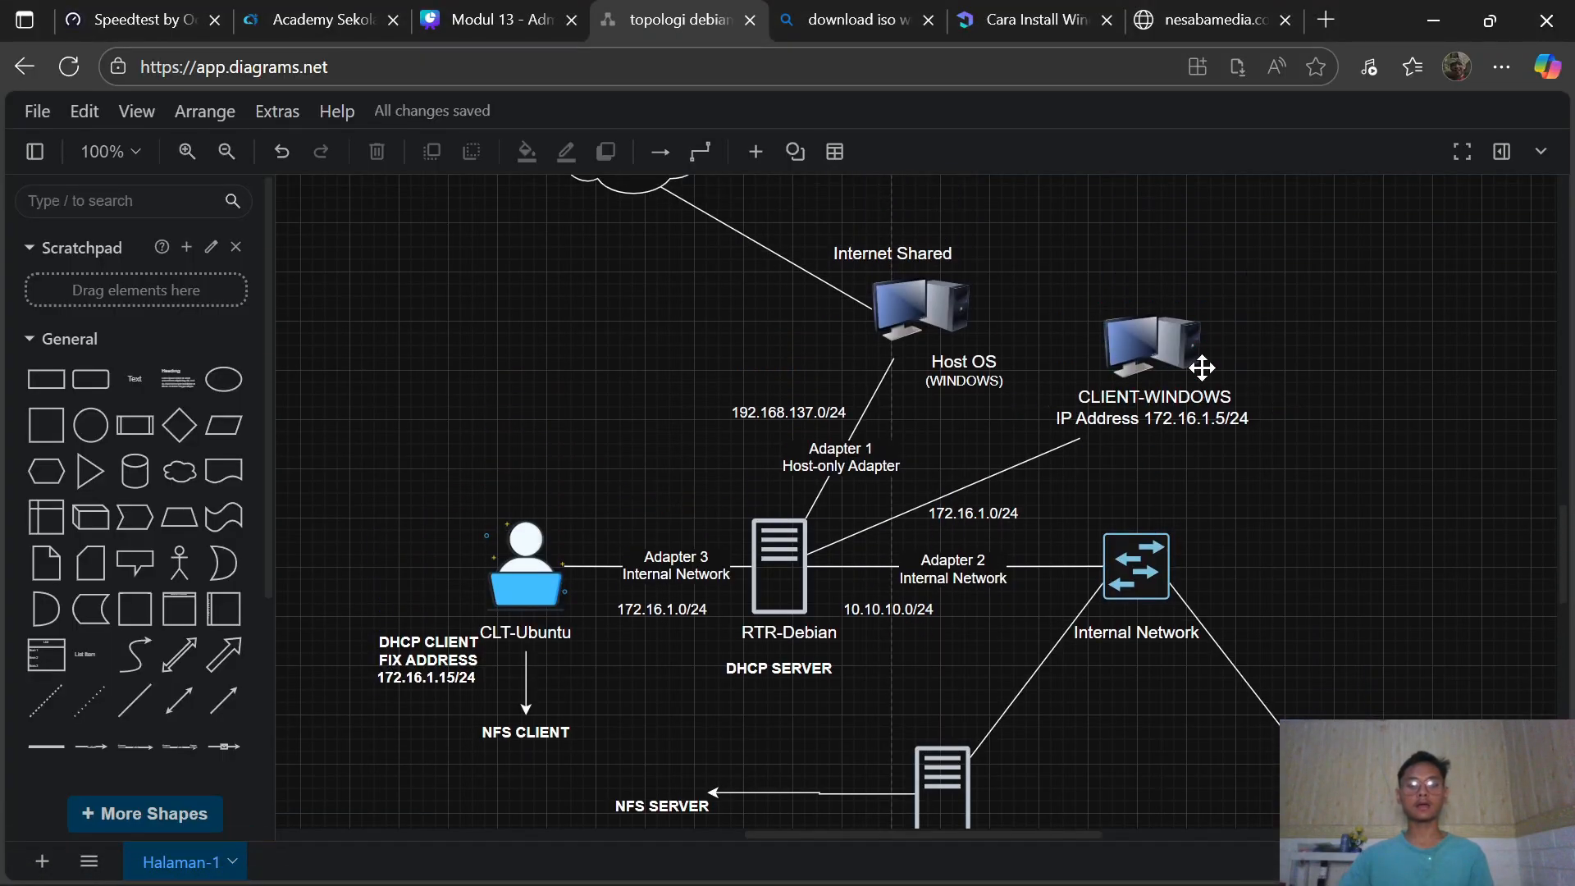
click(995, 525)
click(712, 377)
scroll(515, 736, down, 3)
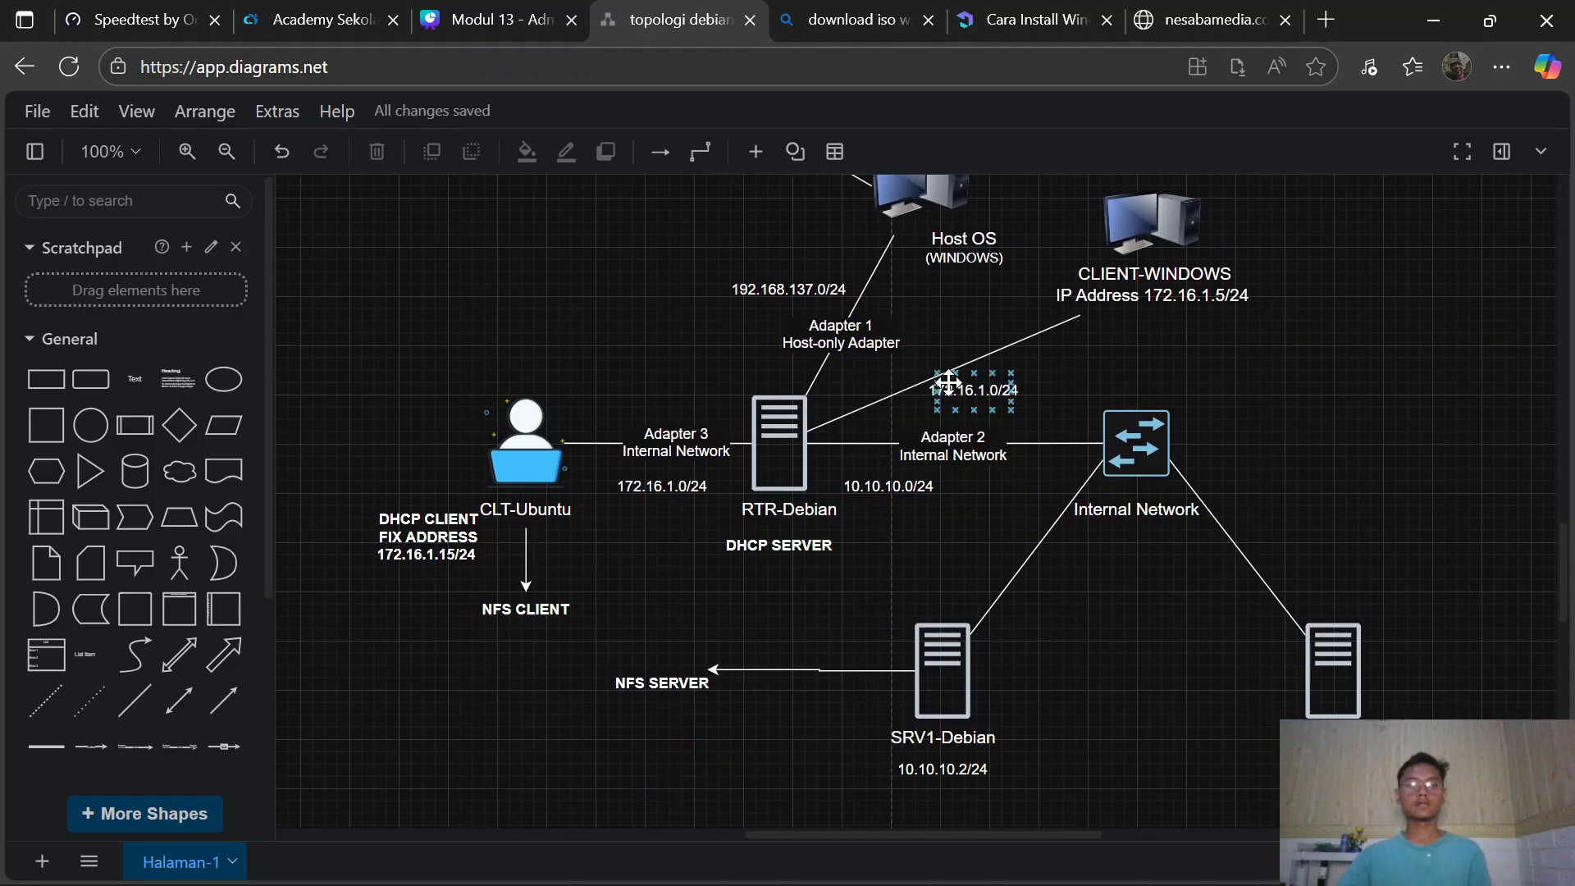
click(468, 19)
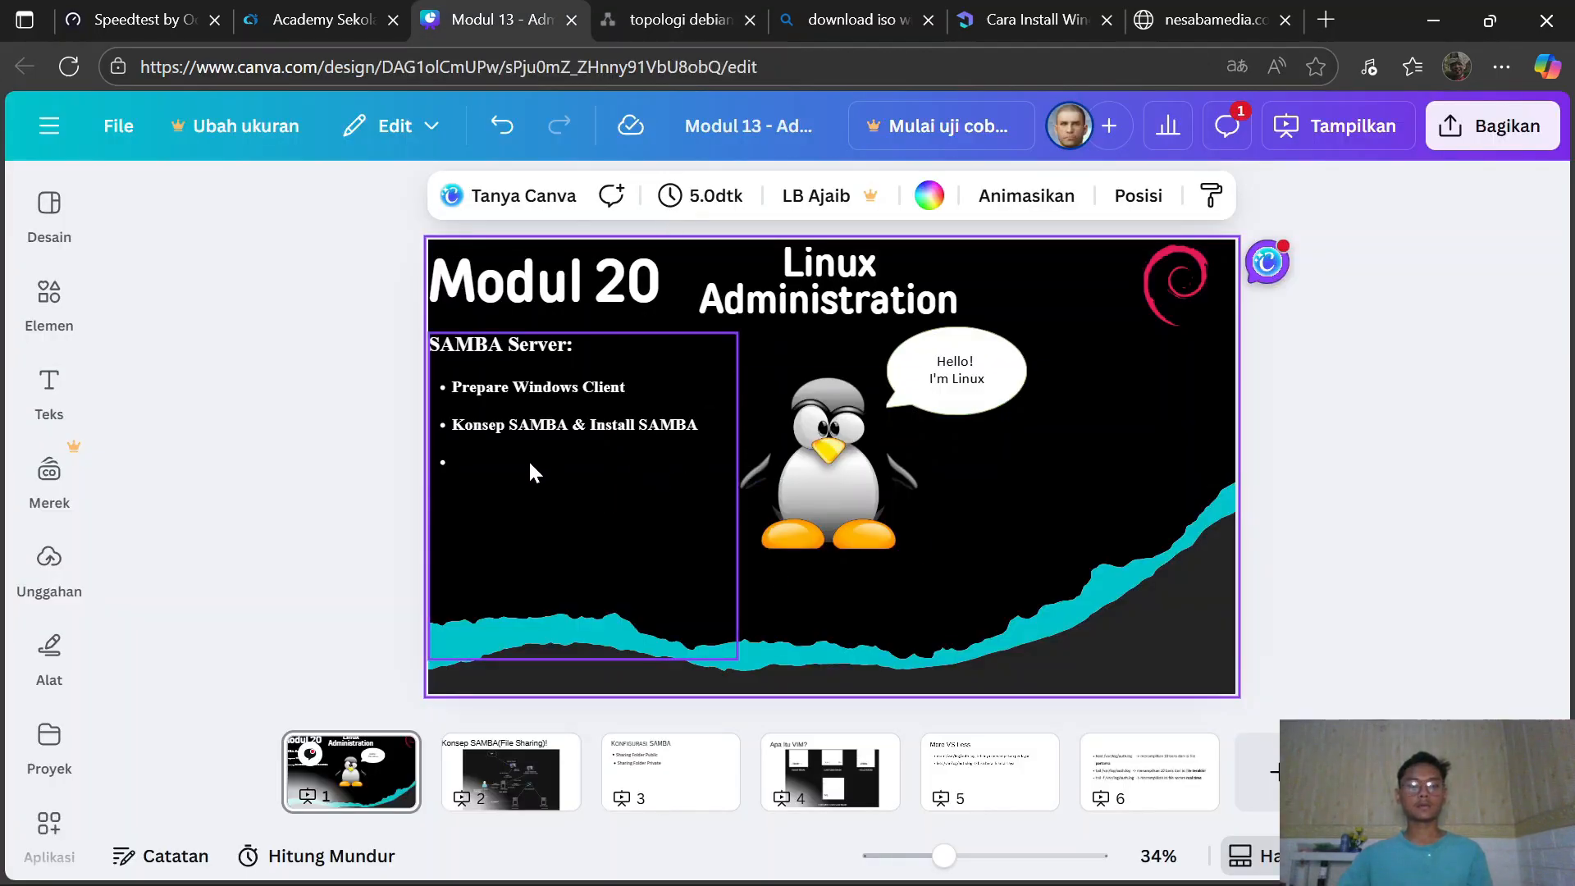